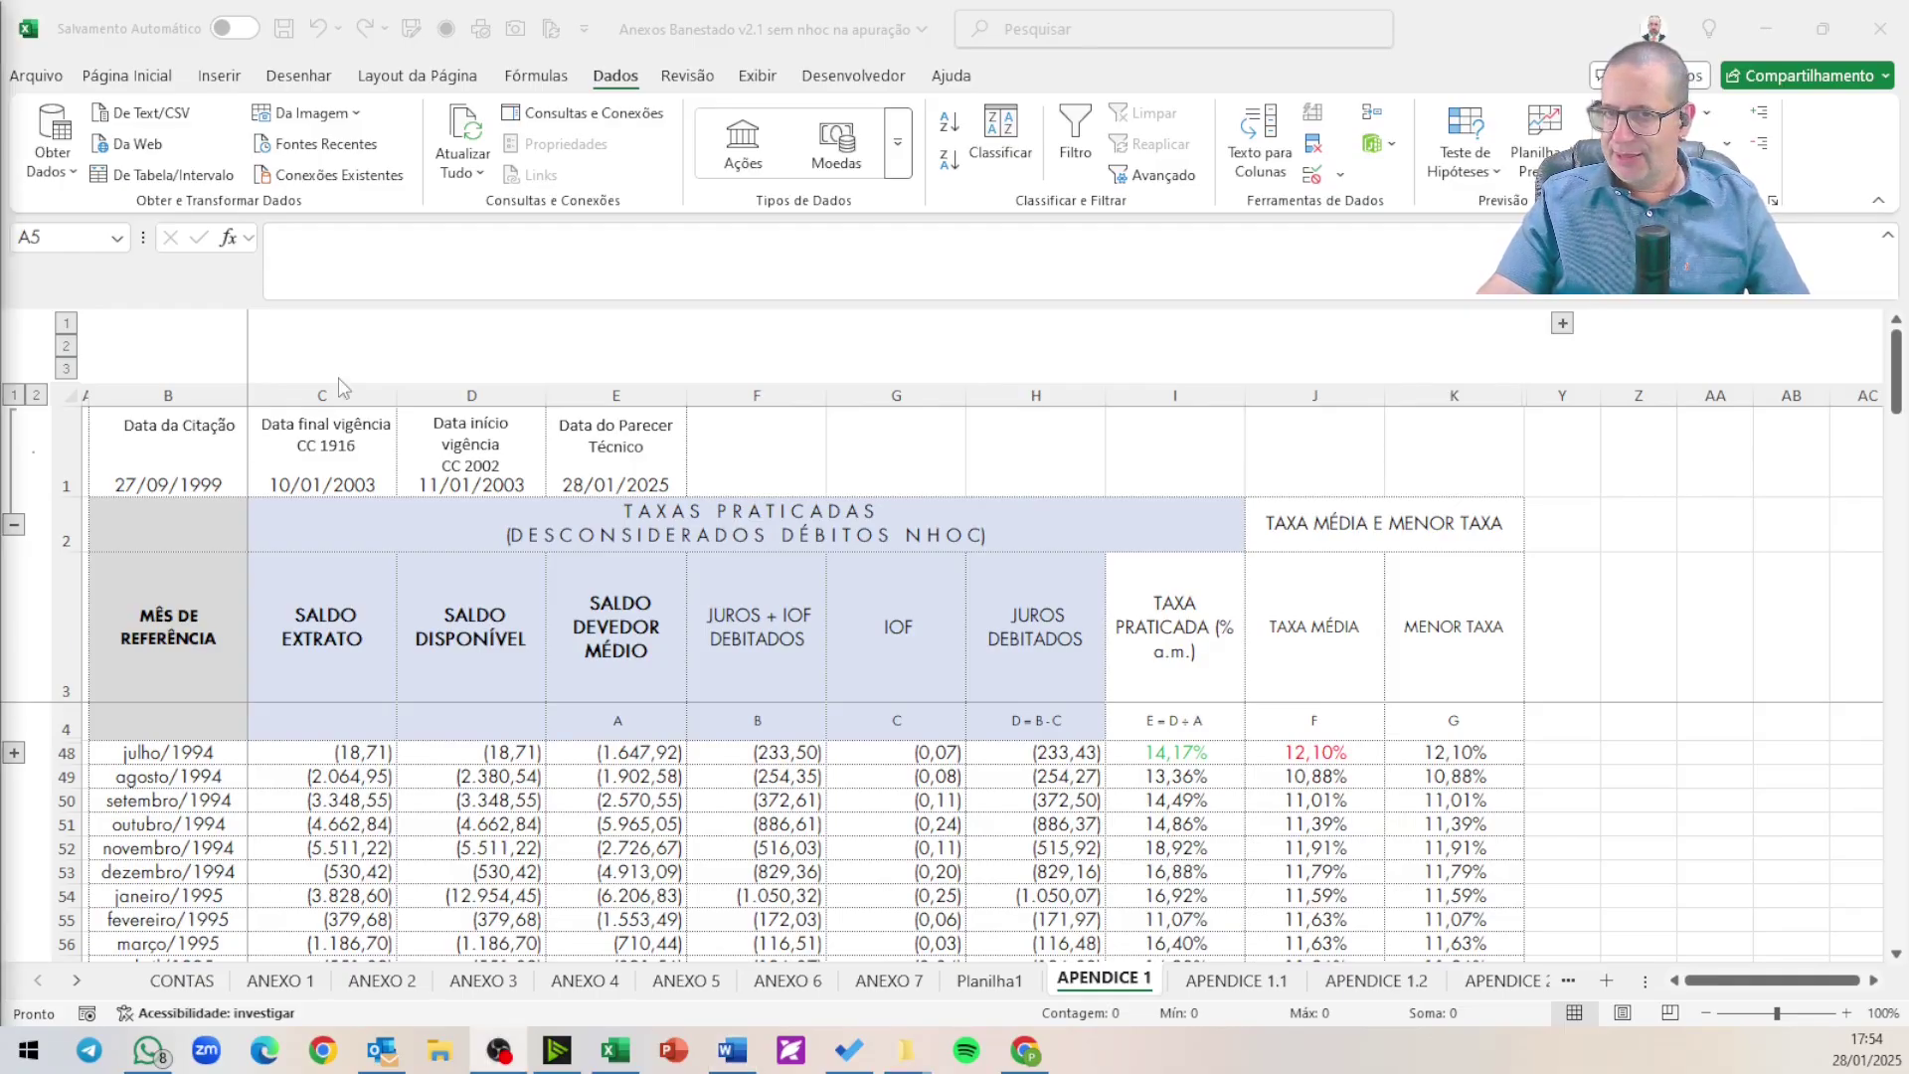
- Colour the MÊS DE REFERÊNCIA header text in B3 of the APENDICE 1 sheet red
click(157, 629)
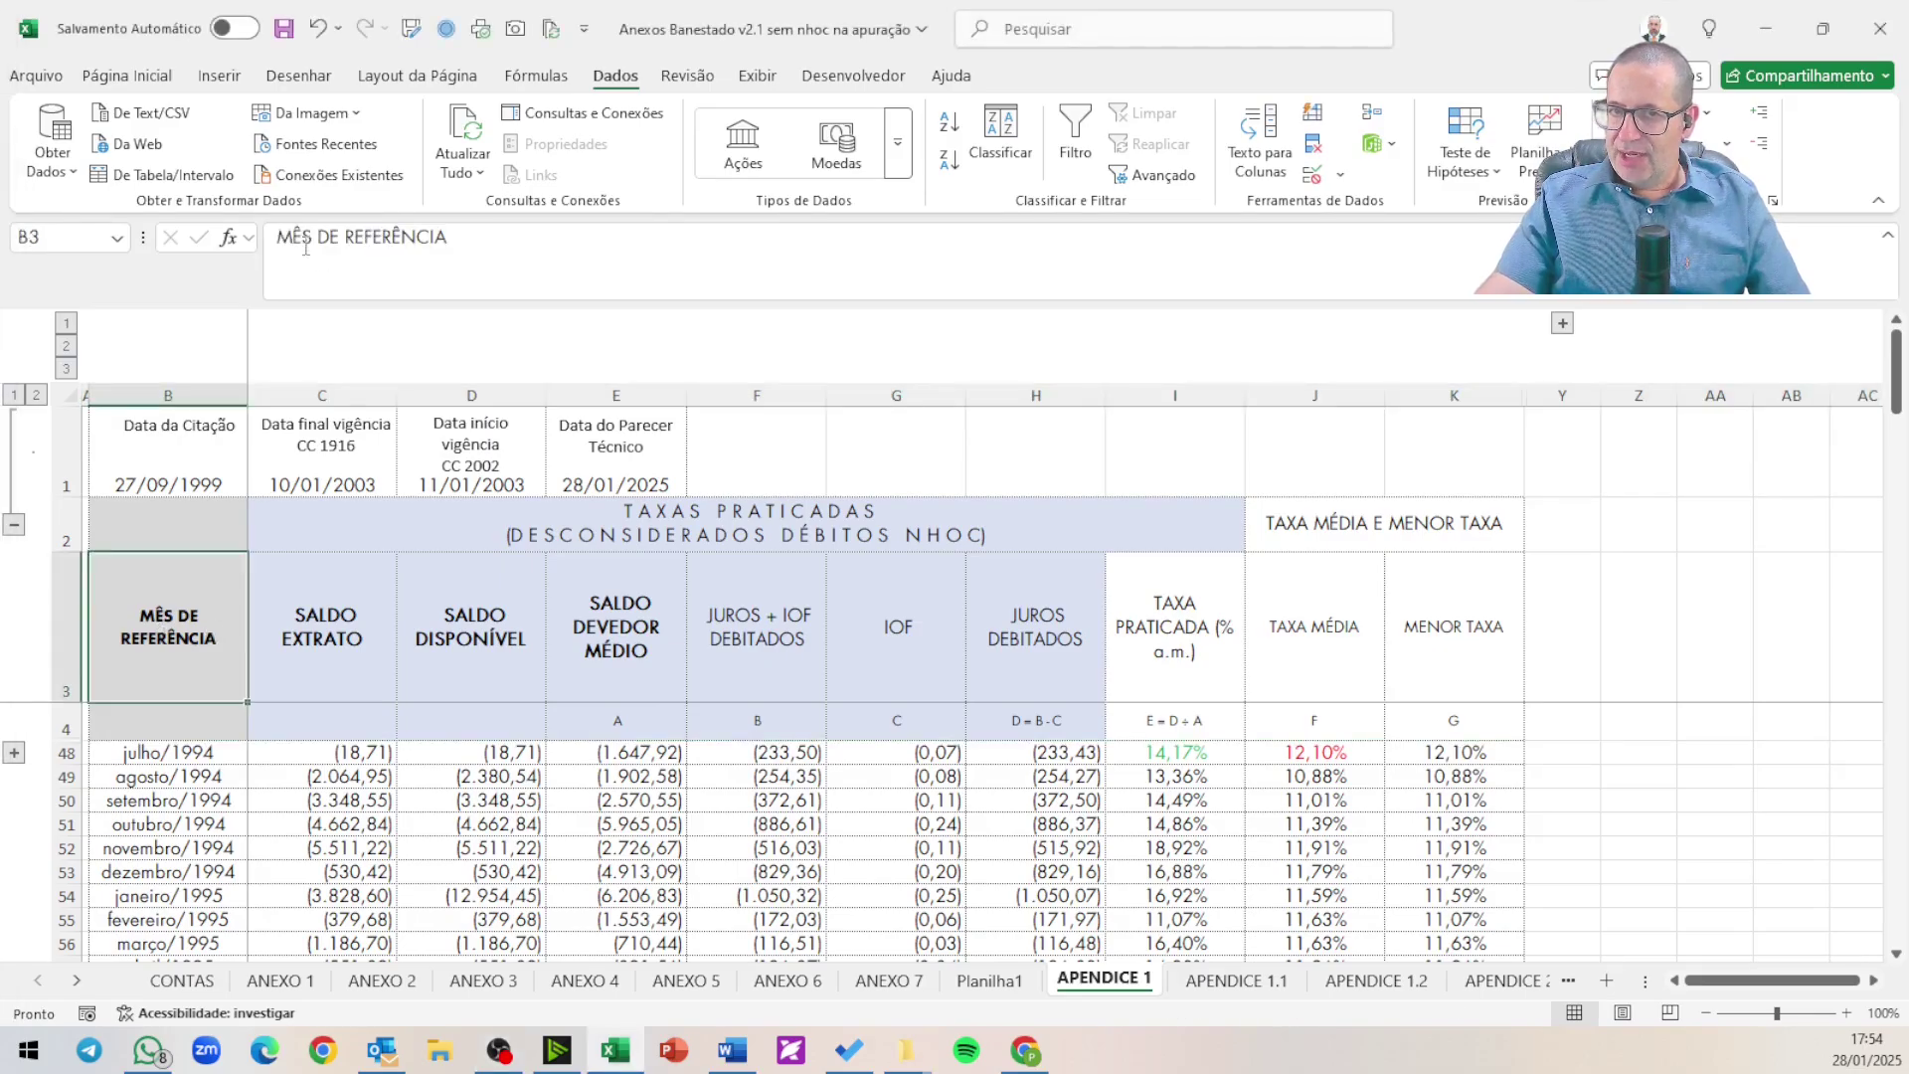
click(123, 80)
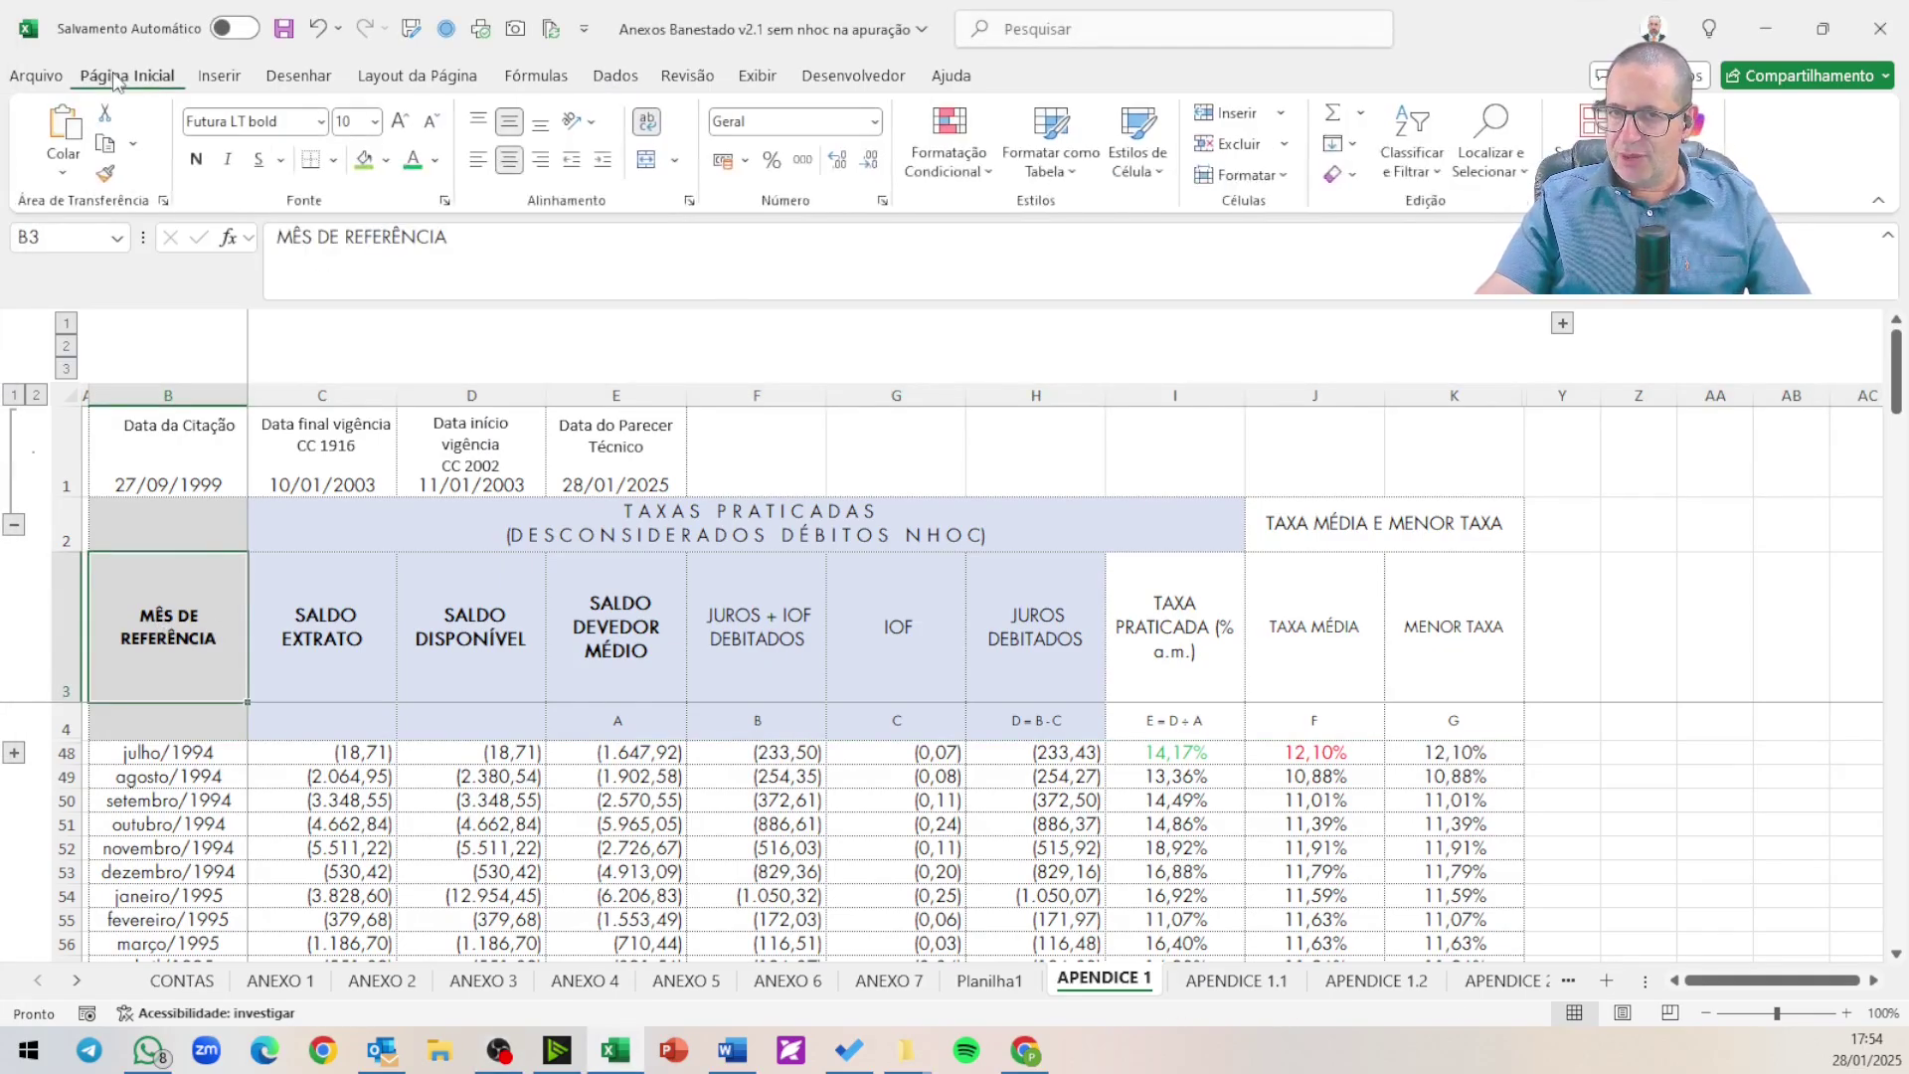
click(434, 161)
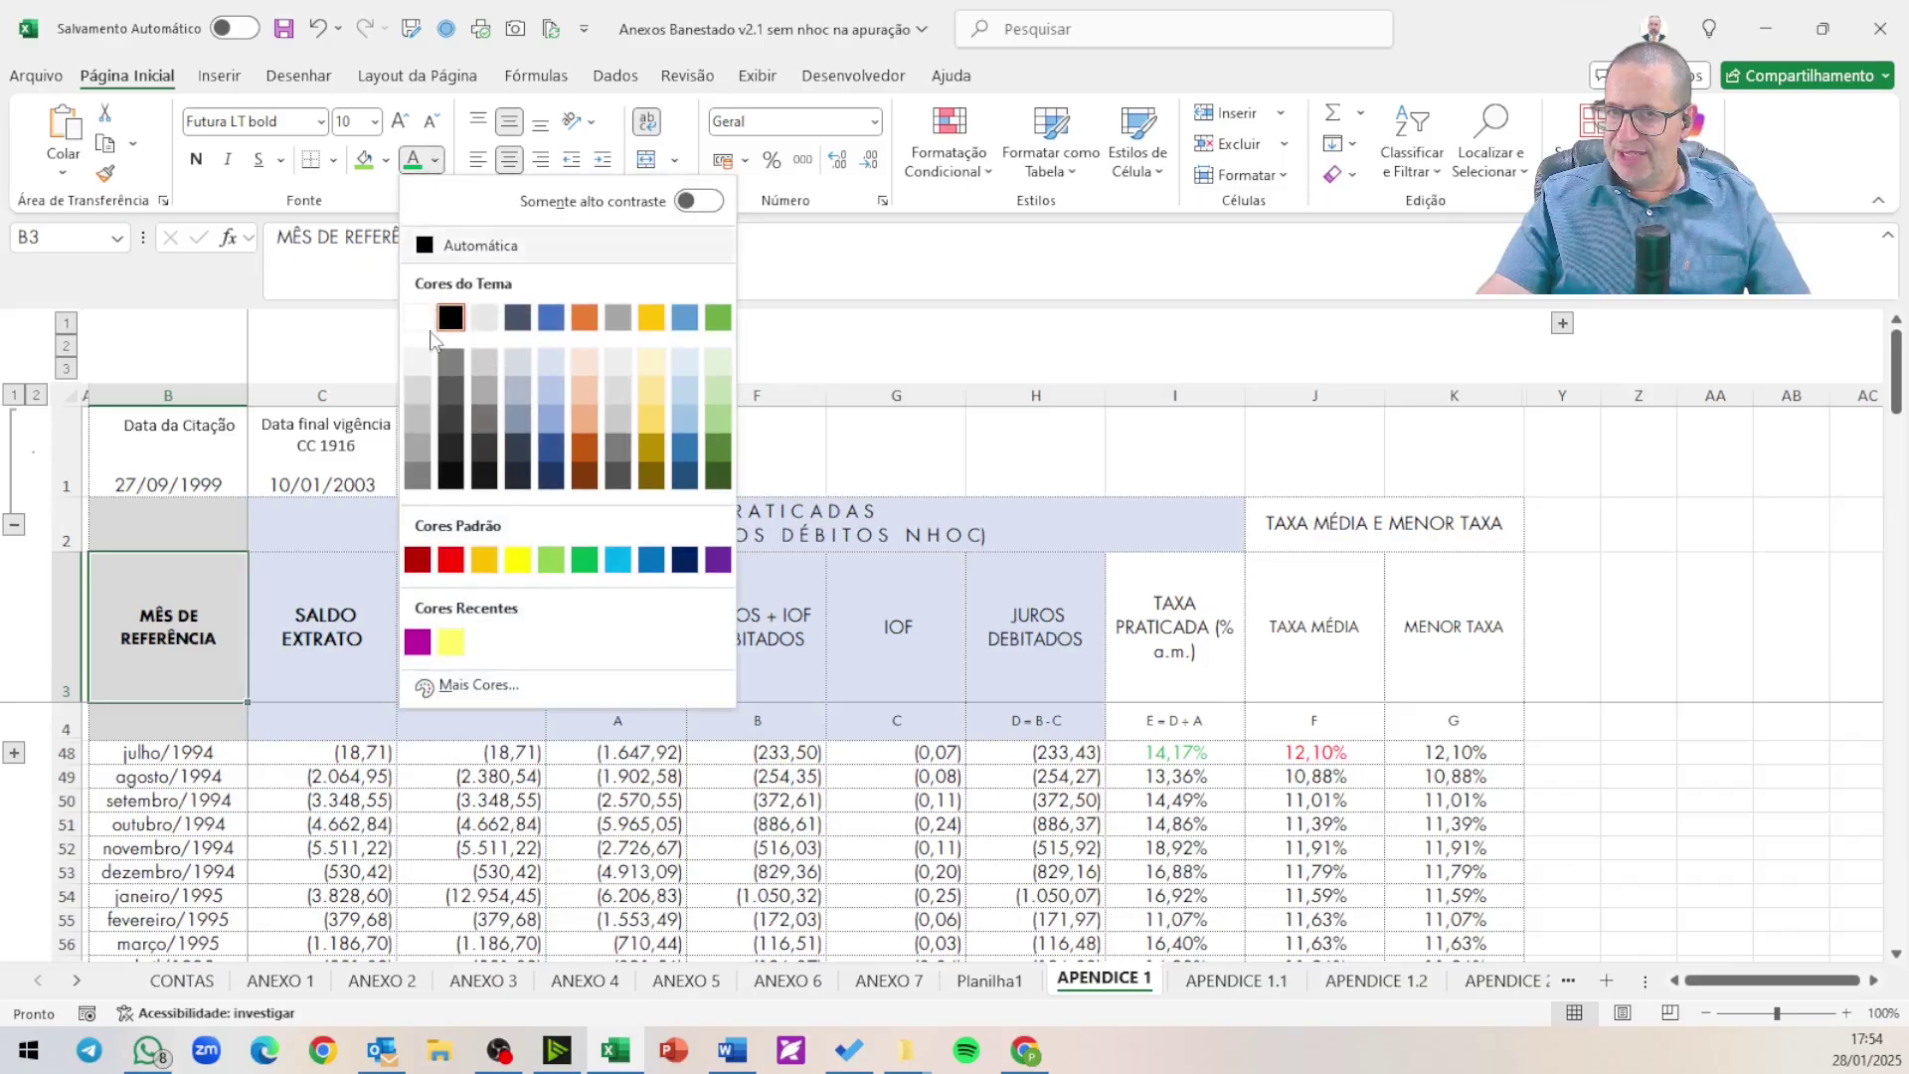
click(451, 561)
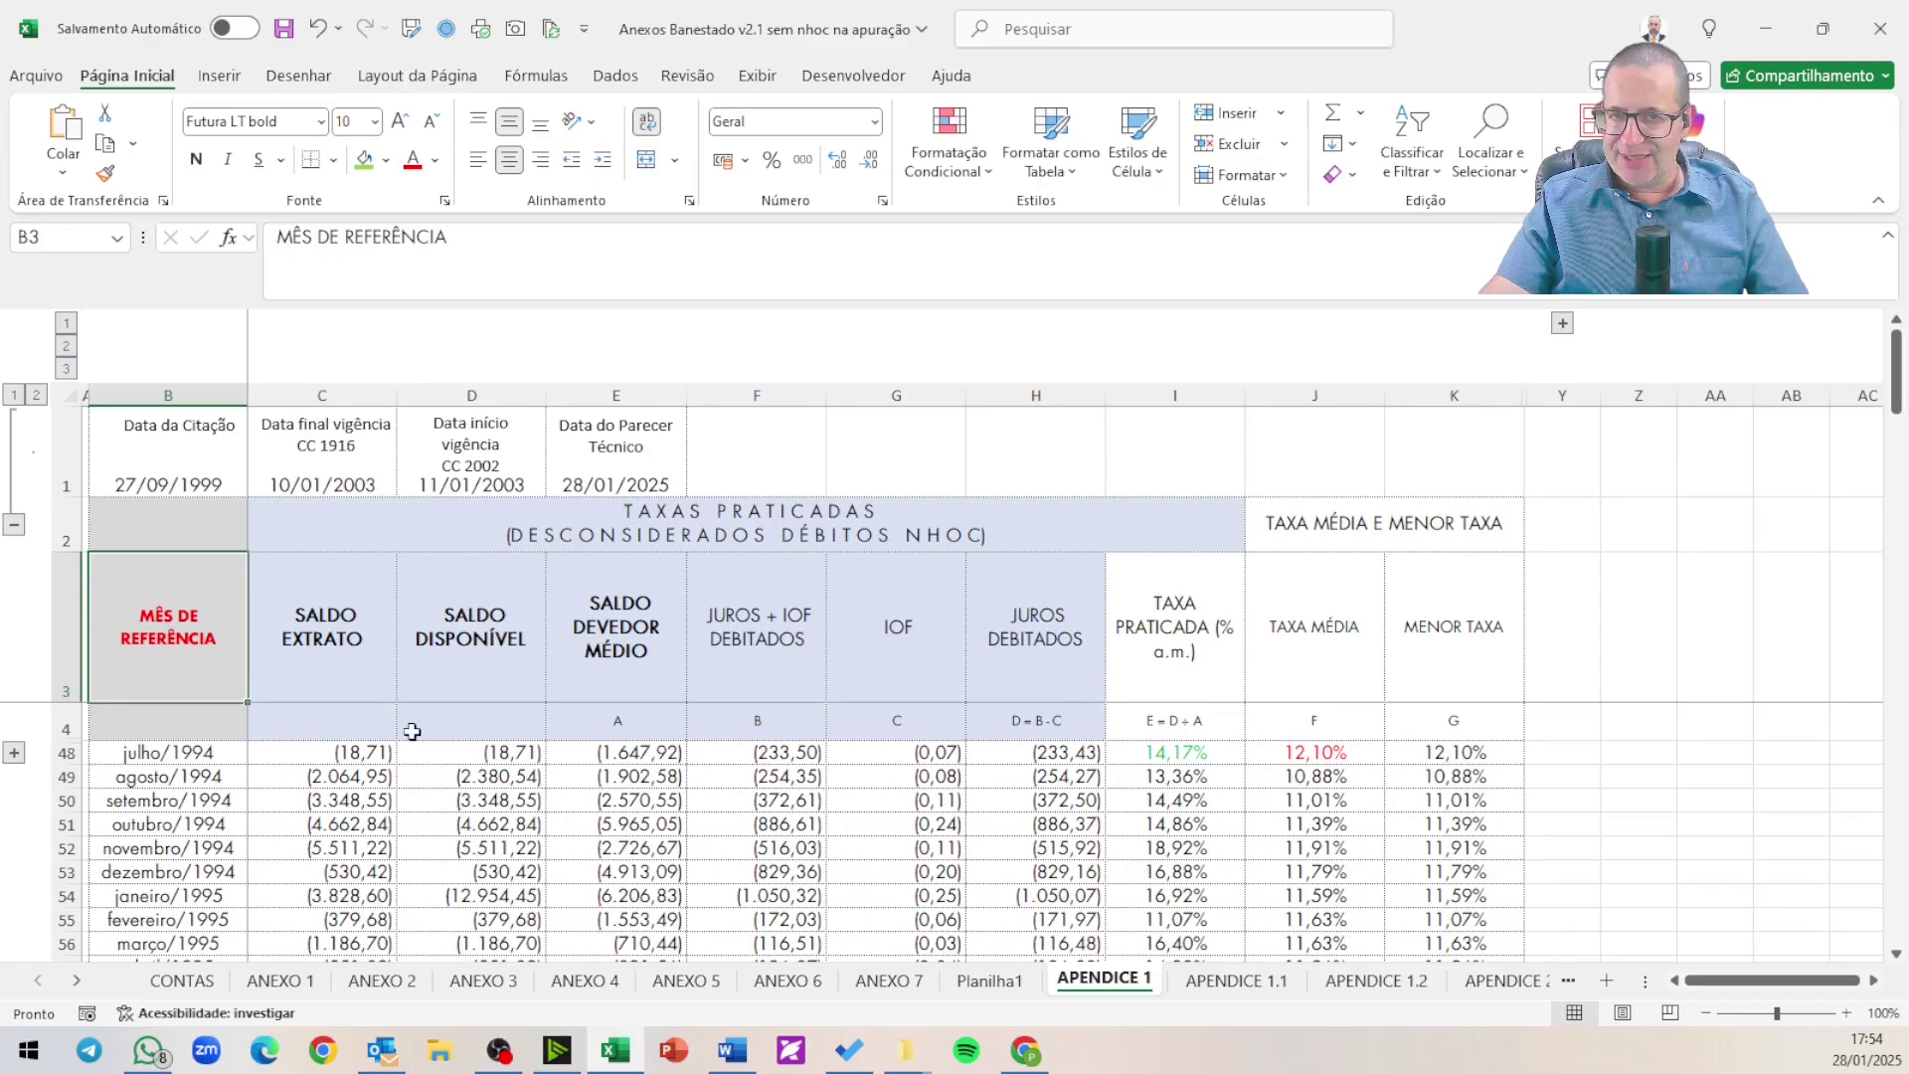
- In the APENDICE 1.1 sheet, filter the blanks out of the MÊS DE REFERÊNCIA column and select the listed months from dezembro/1990 to agosto/2000
click(1225, 982)
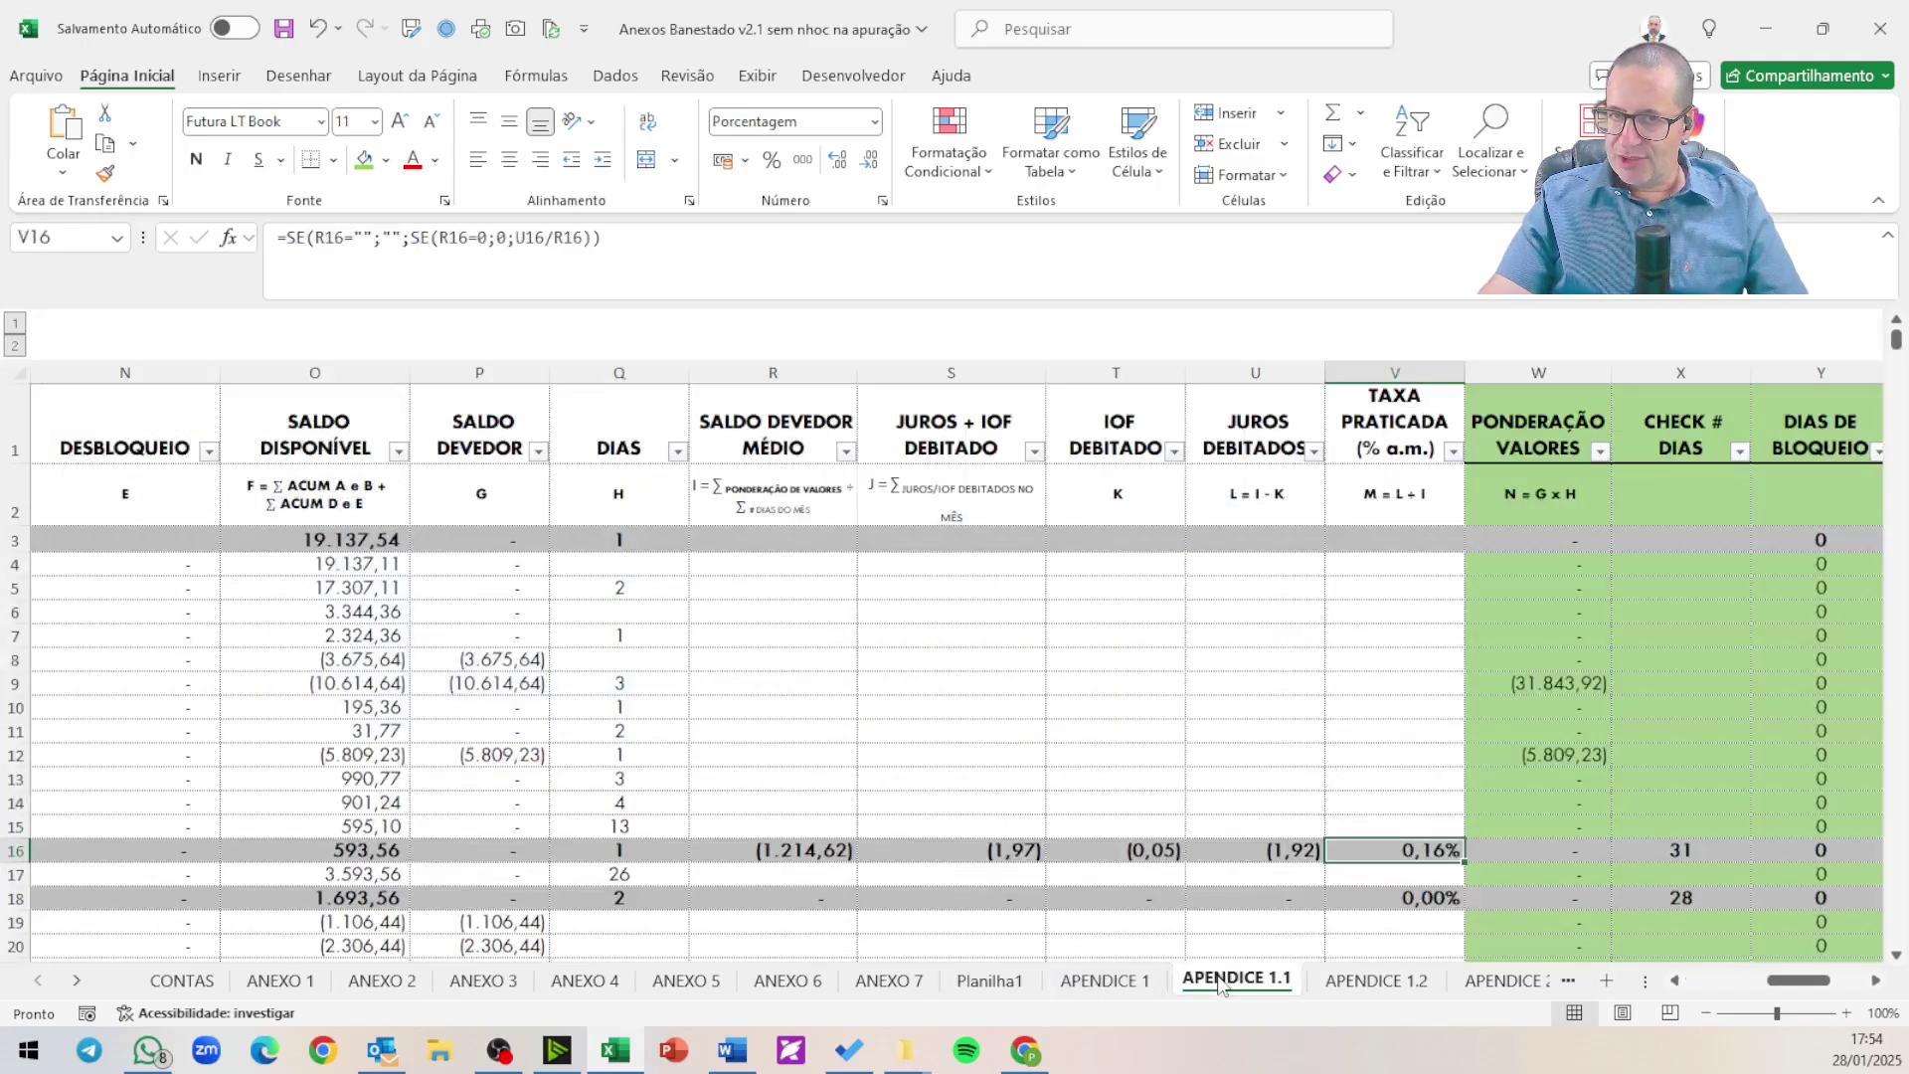
click(499, 713)
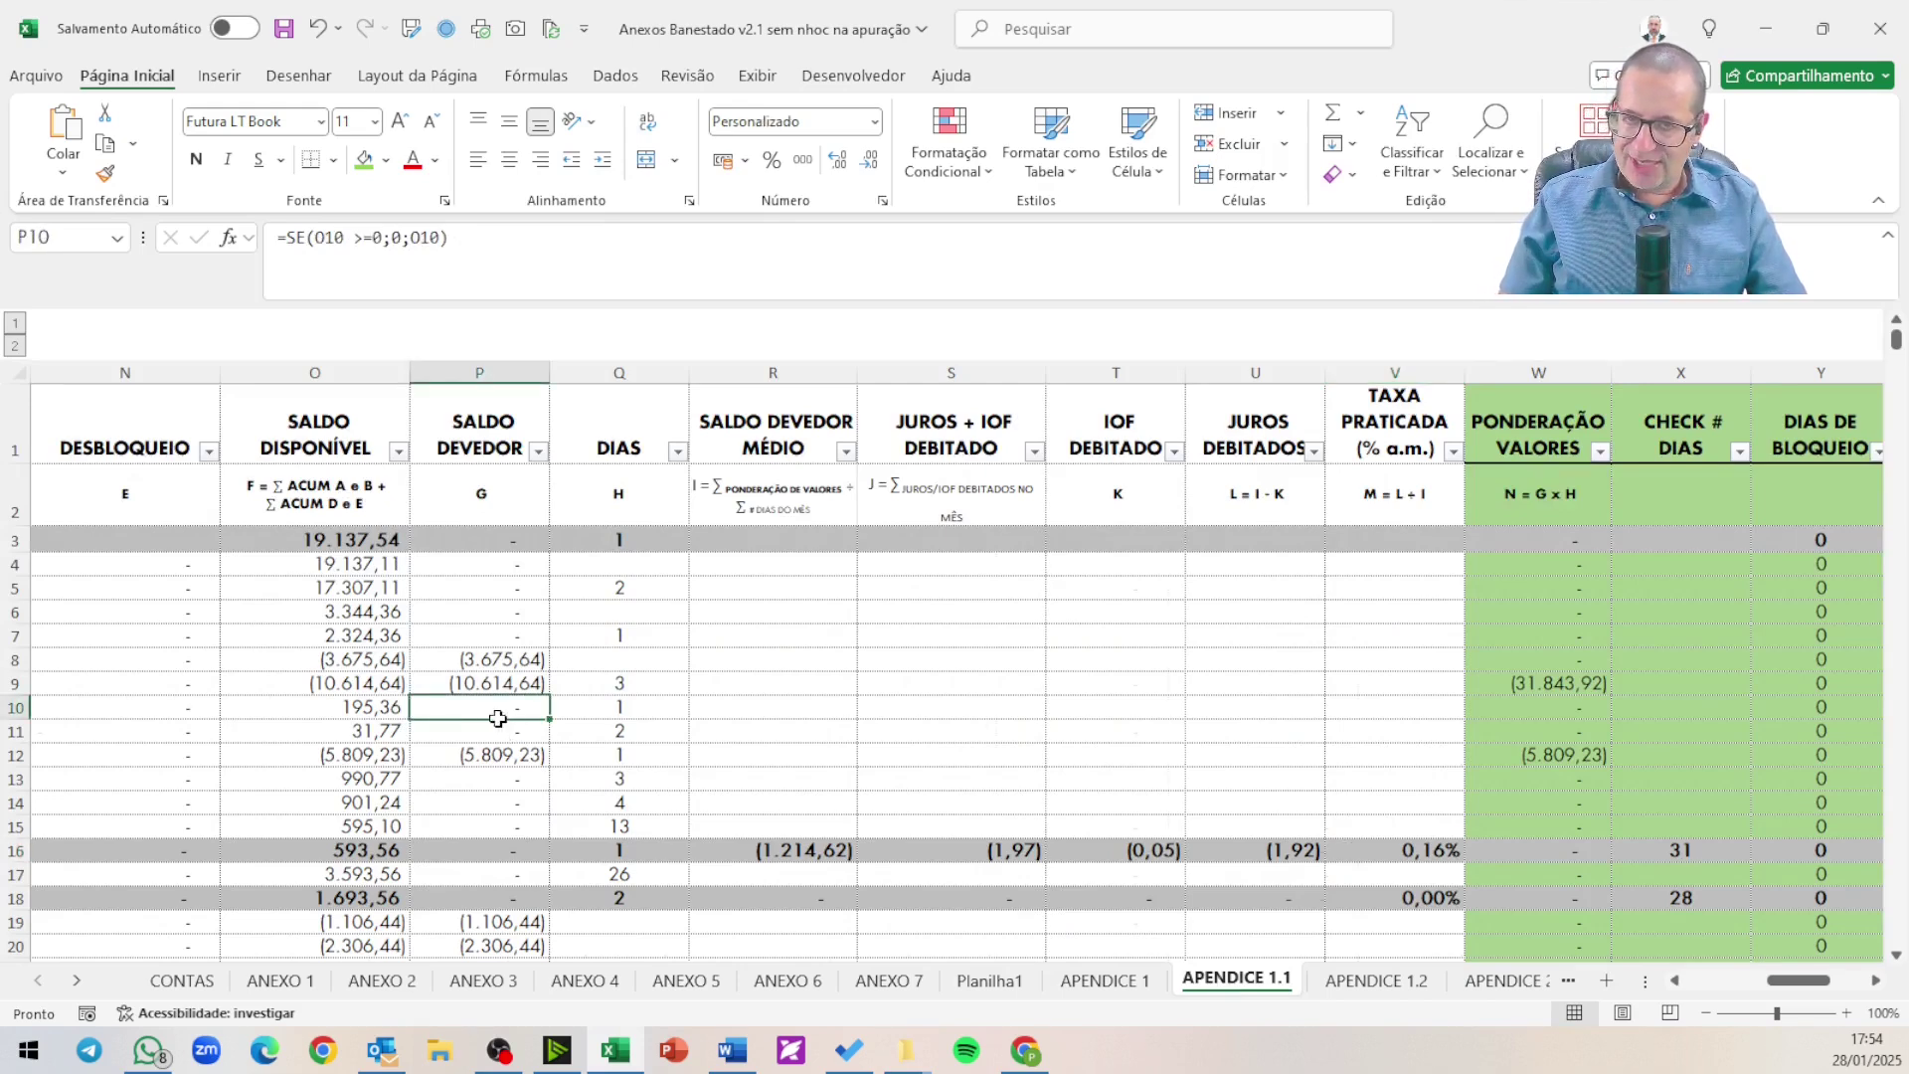
key(ctrl+Home)
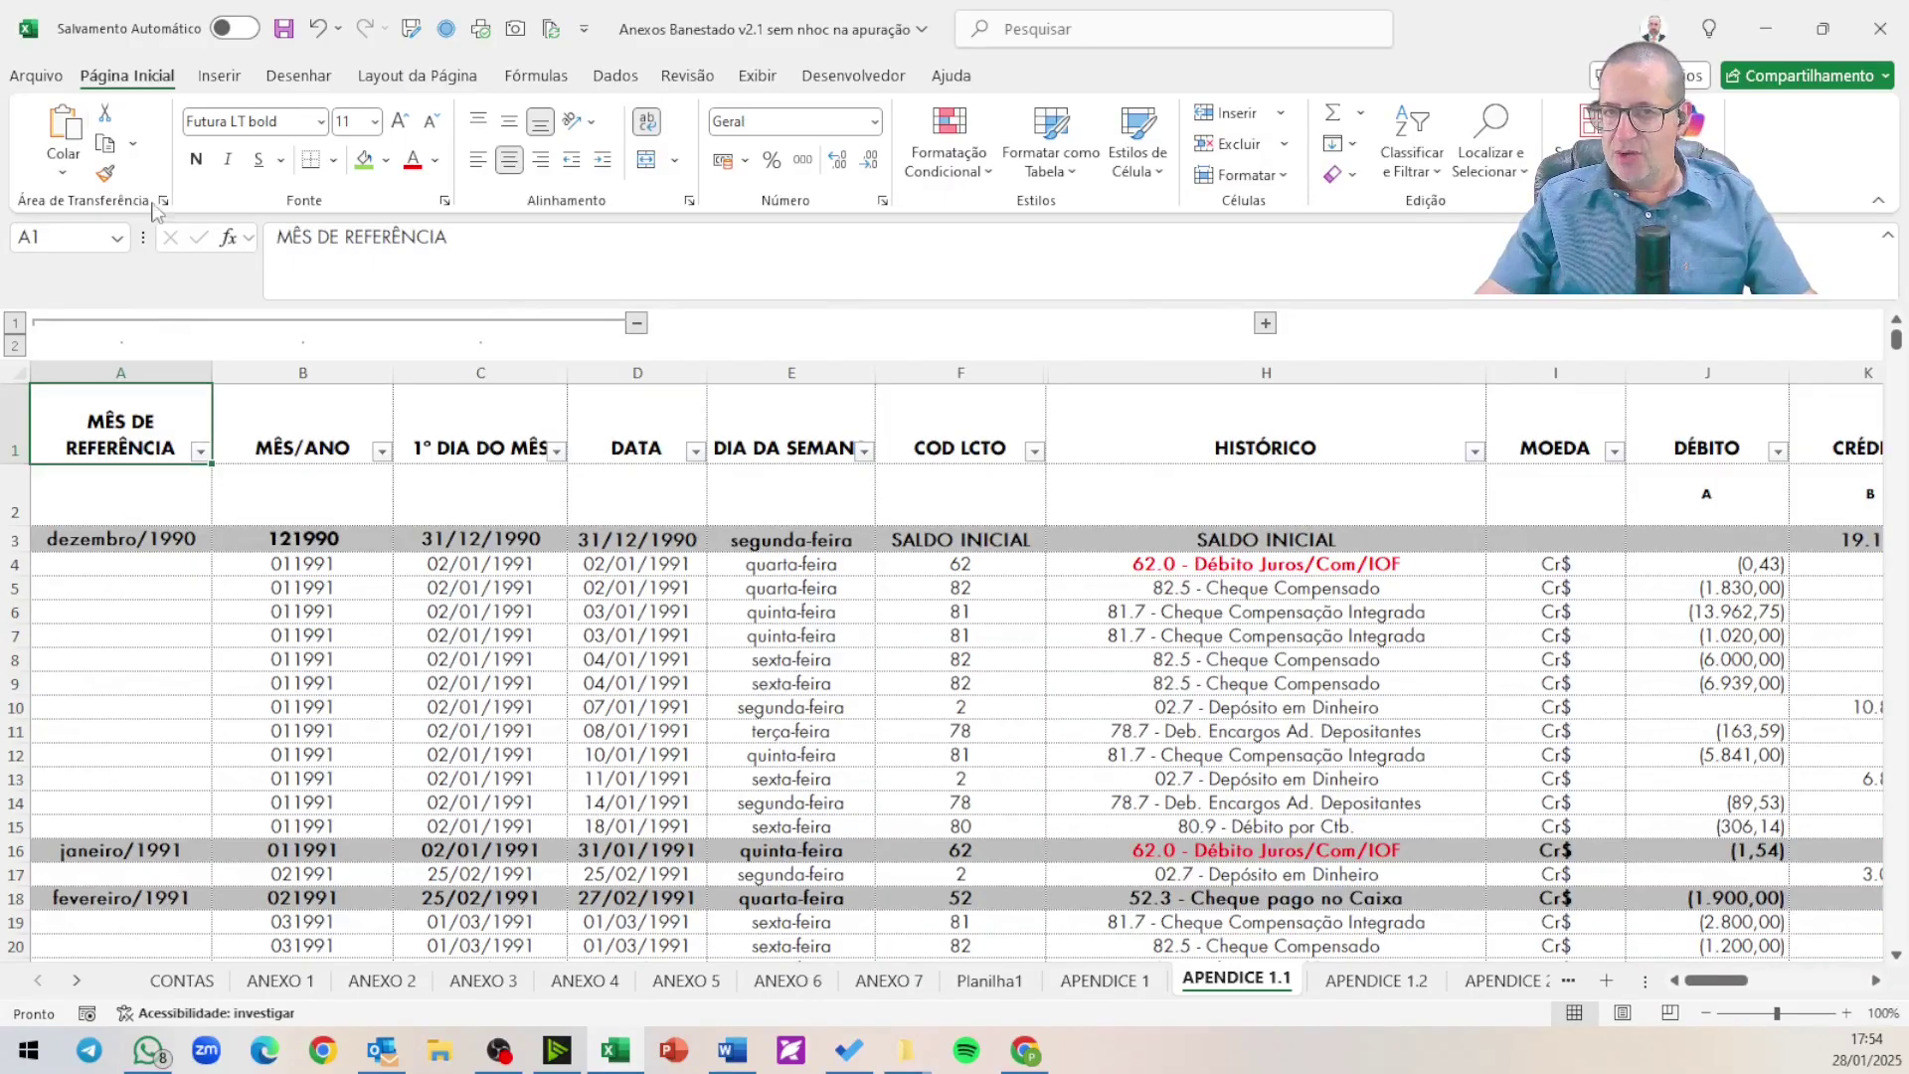
click(195, 449)
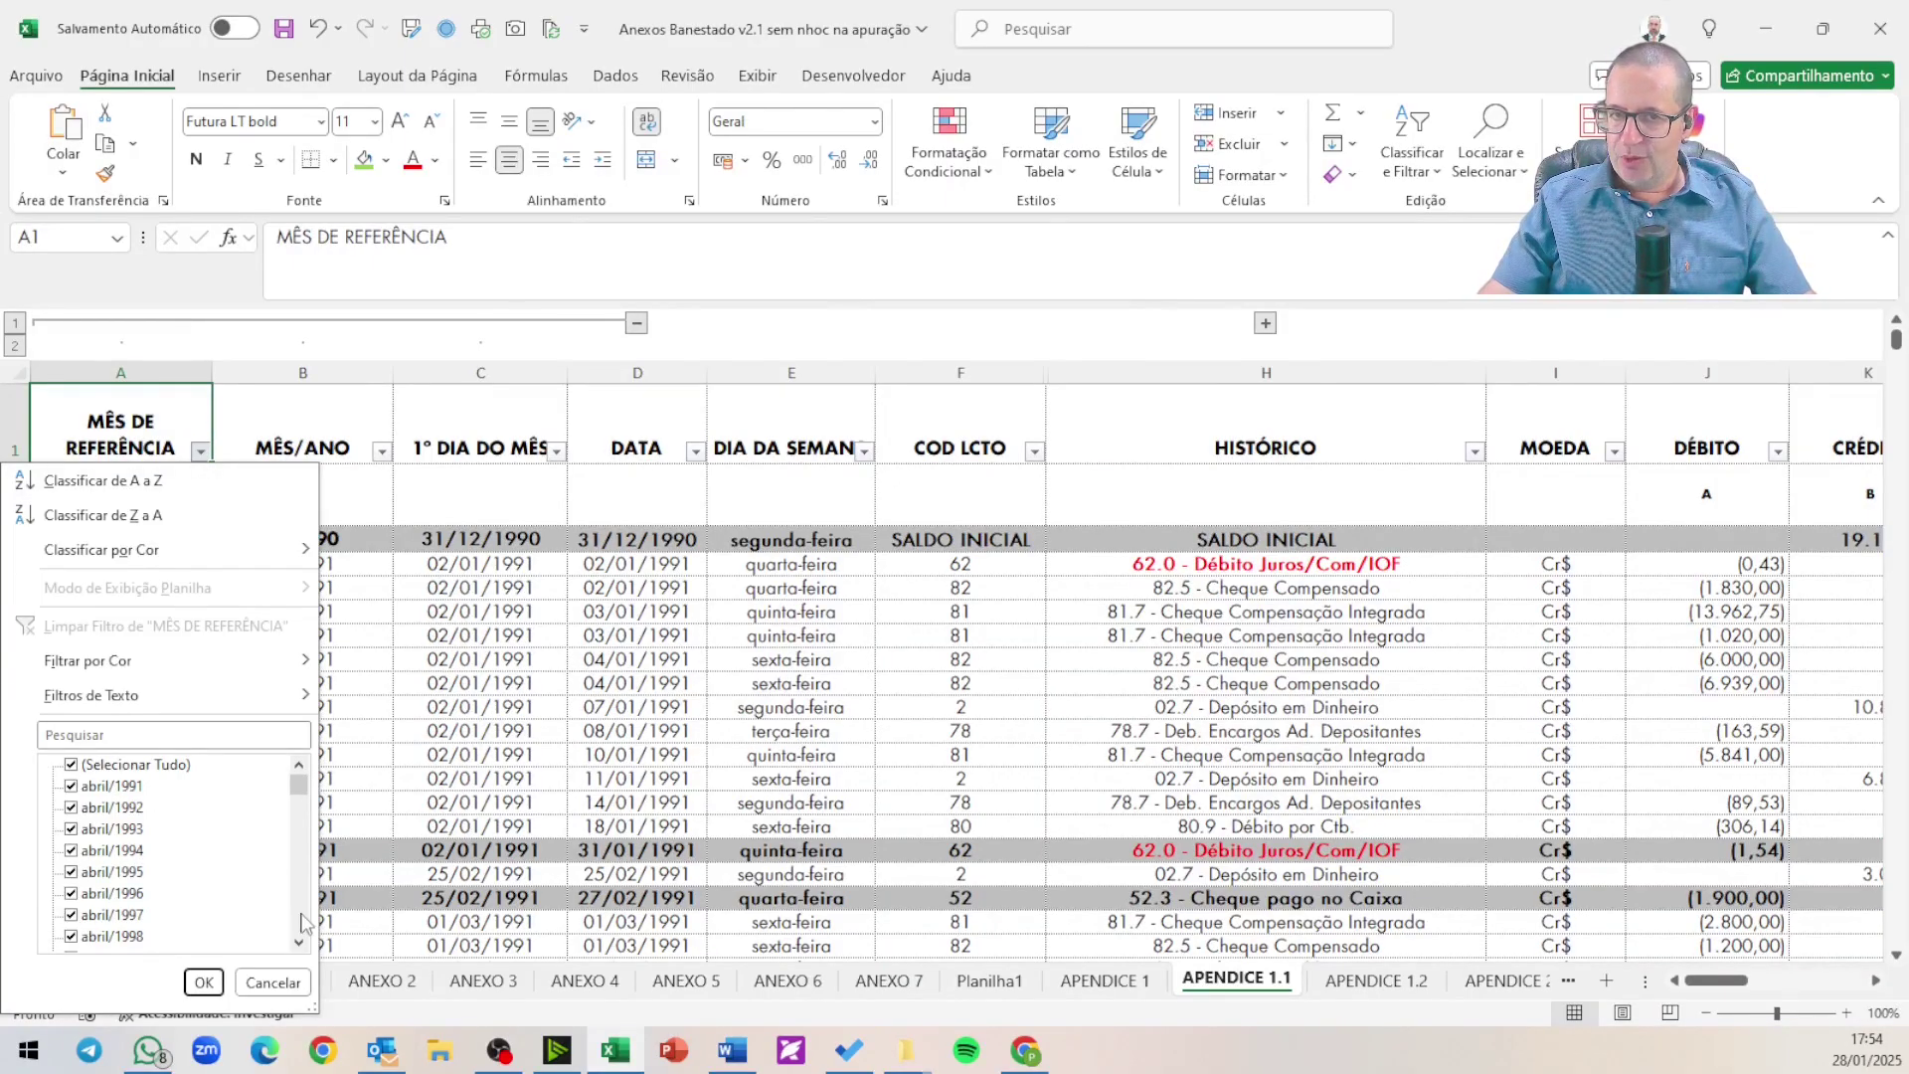
drag(302, 785, 281, 938)
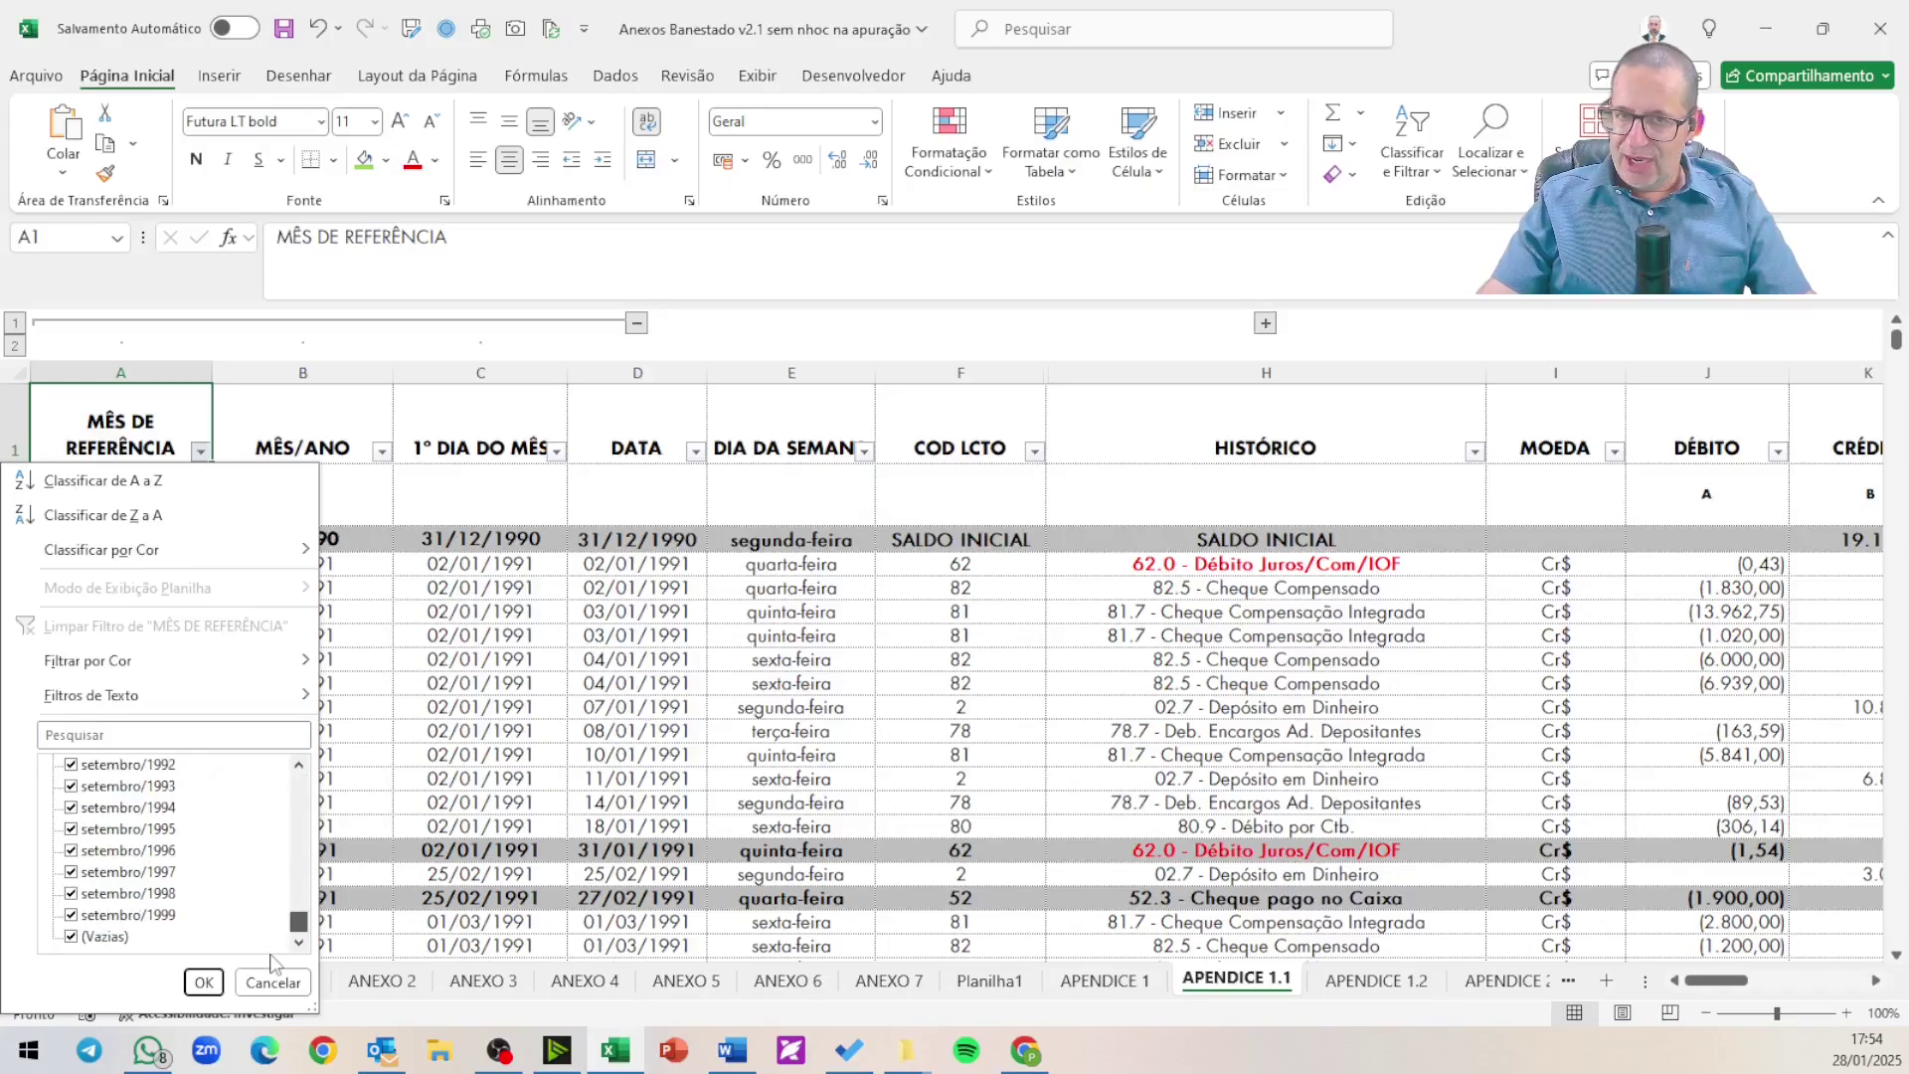
click(74, 939)
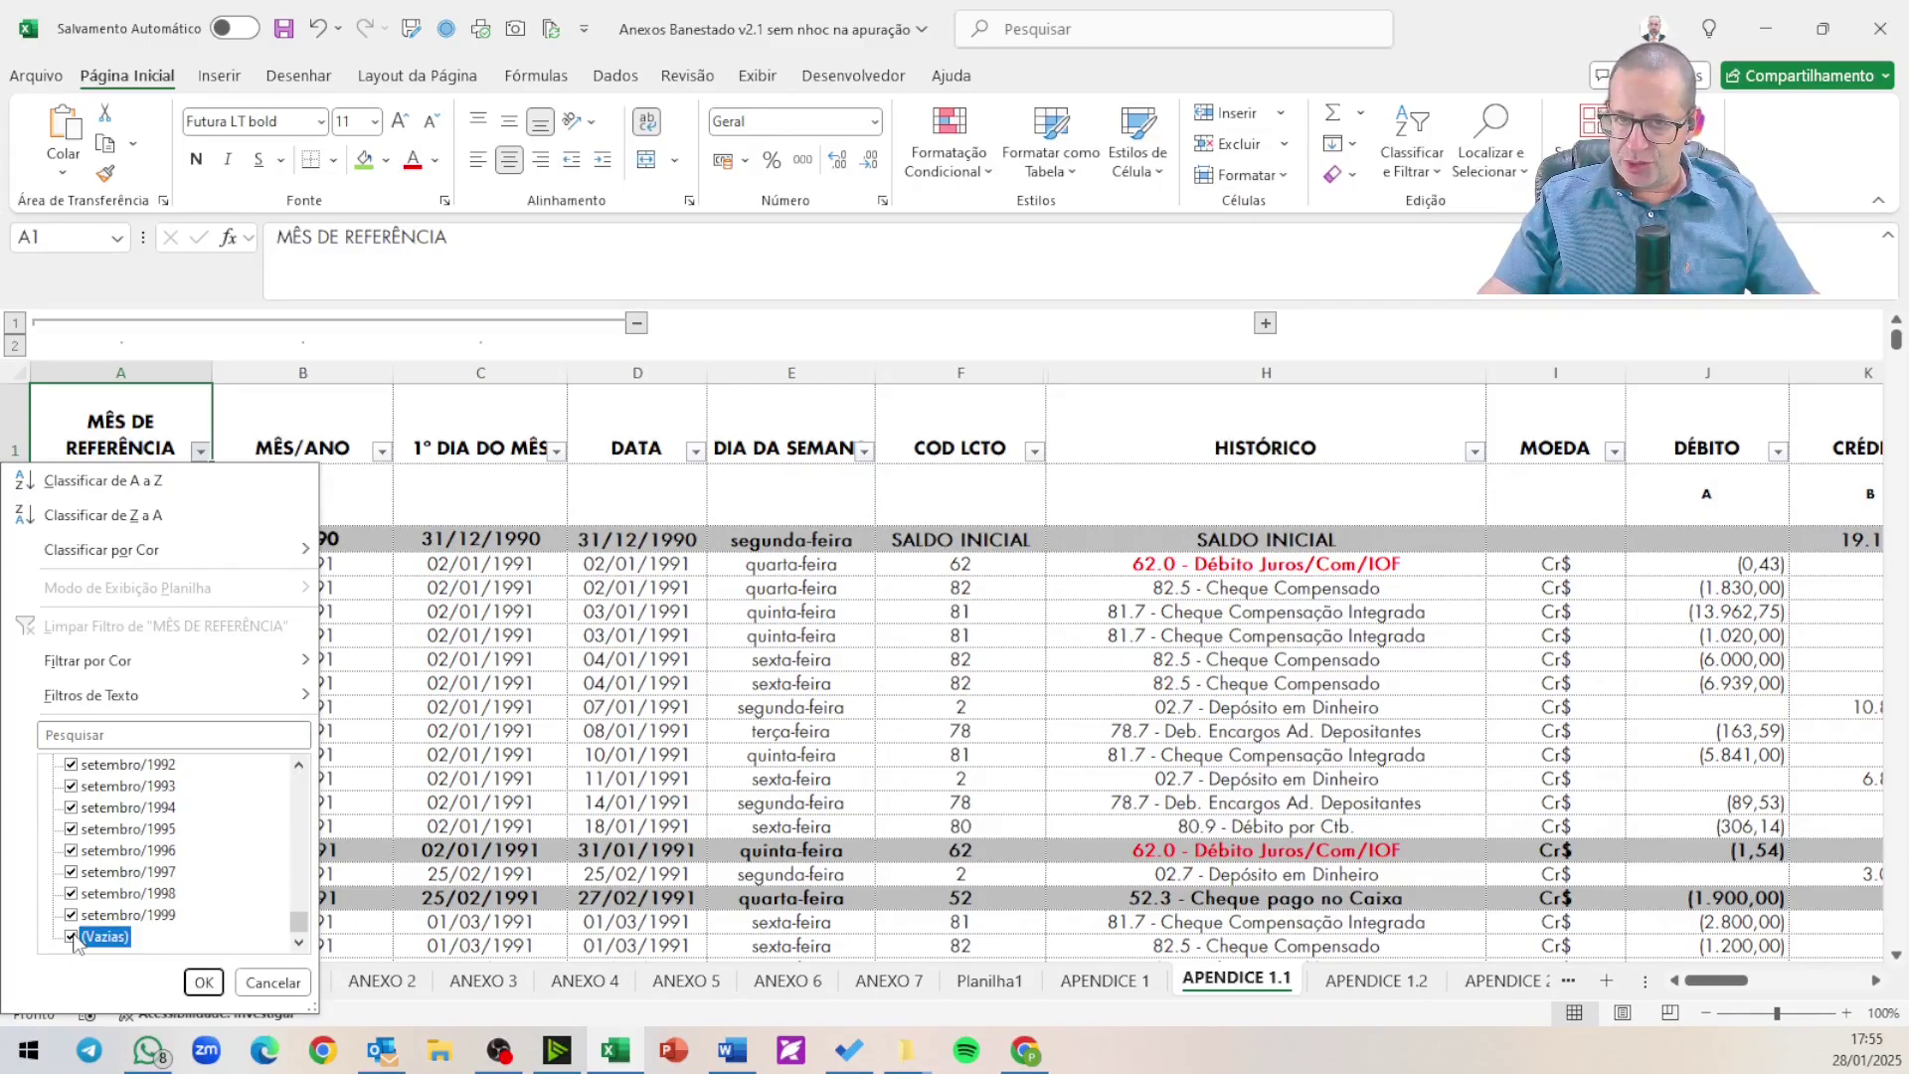
click(203, 982)
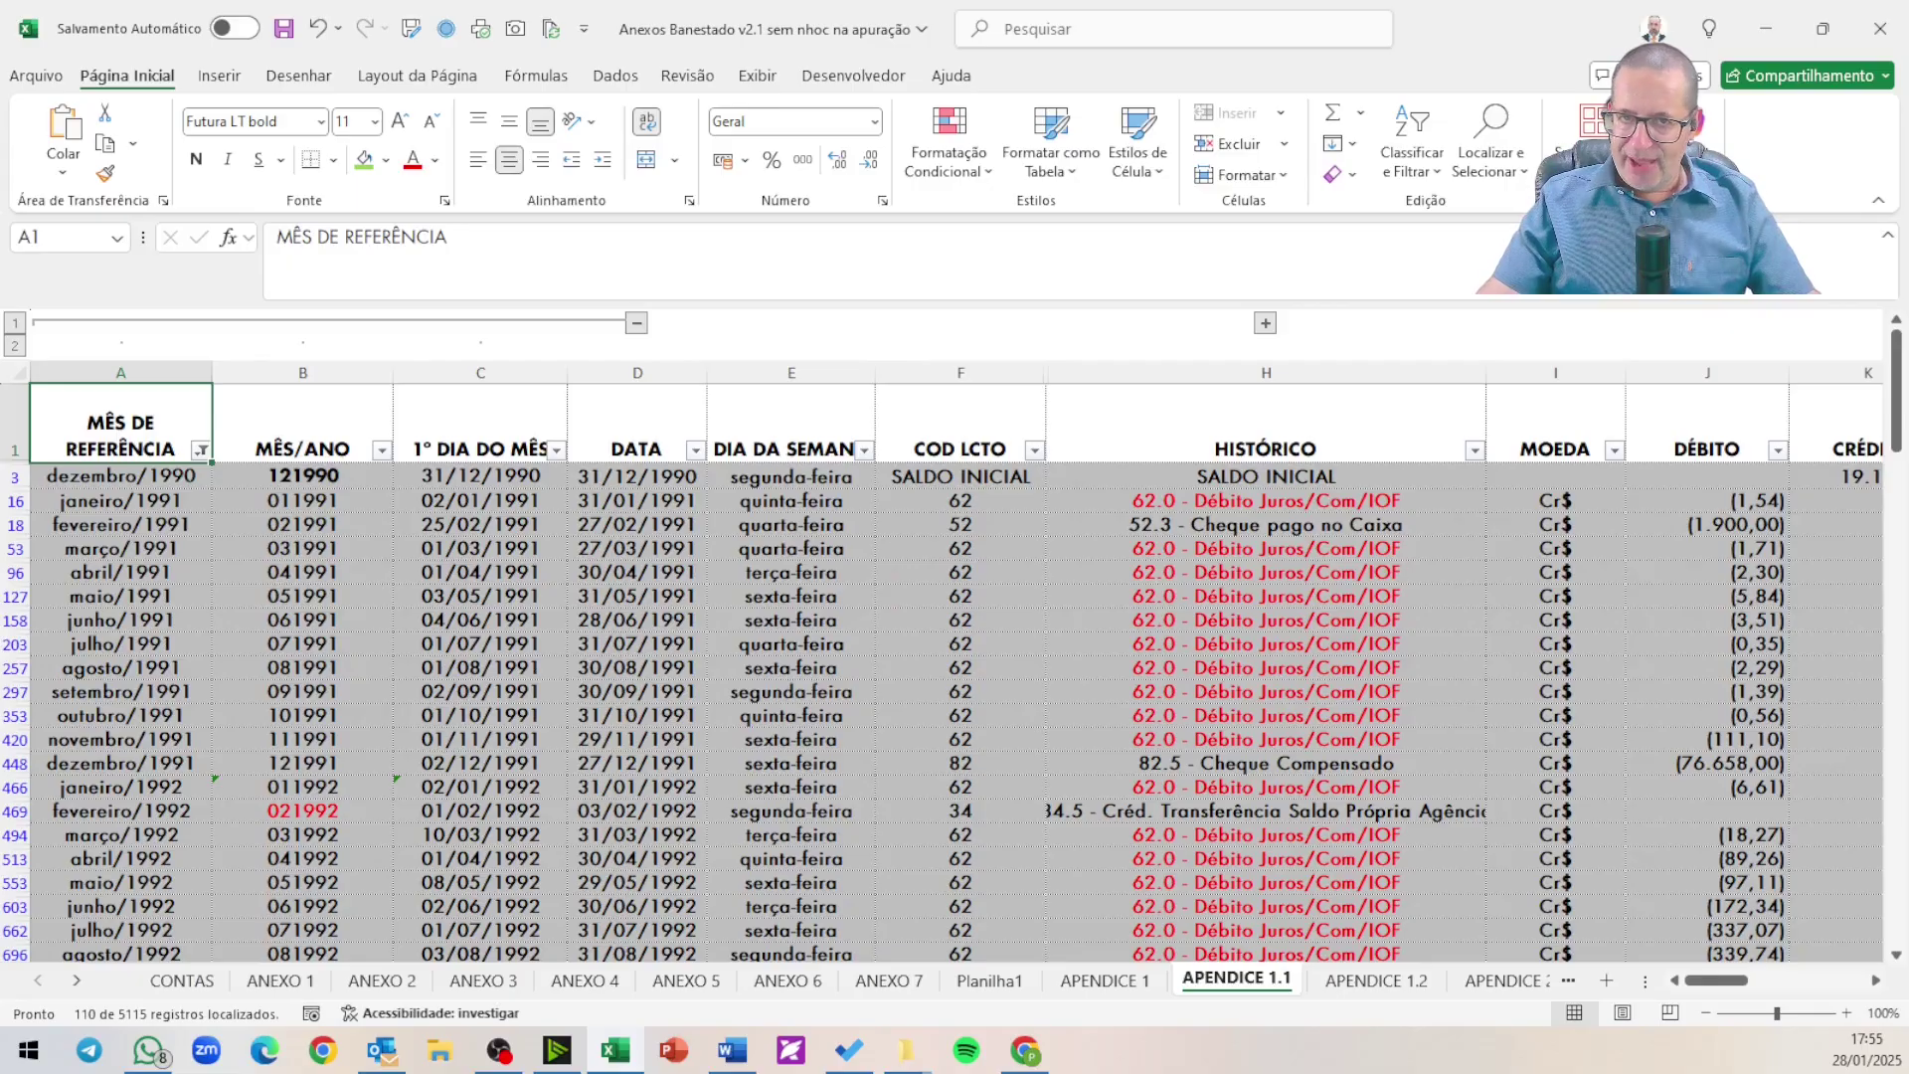
drag(84, 475, 133, 1069)
mouse_move(144, 1056)
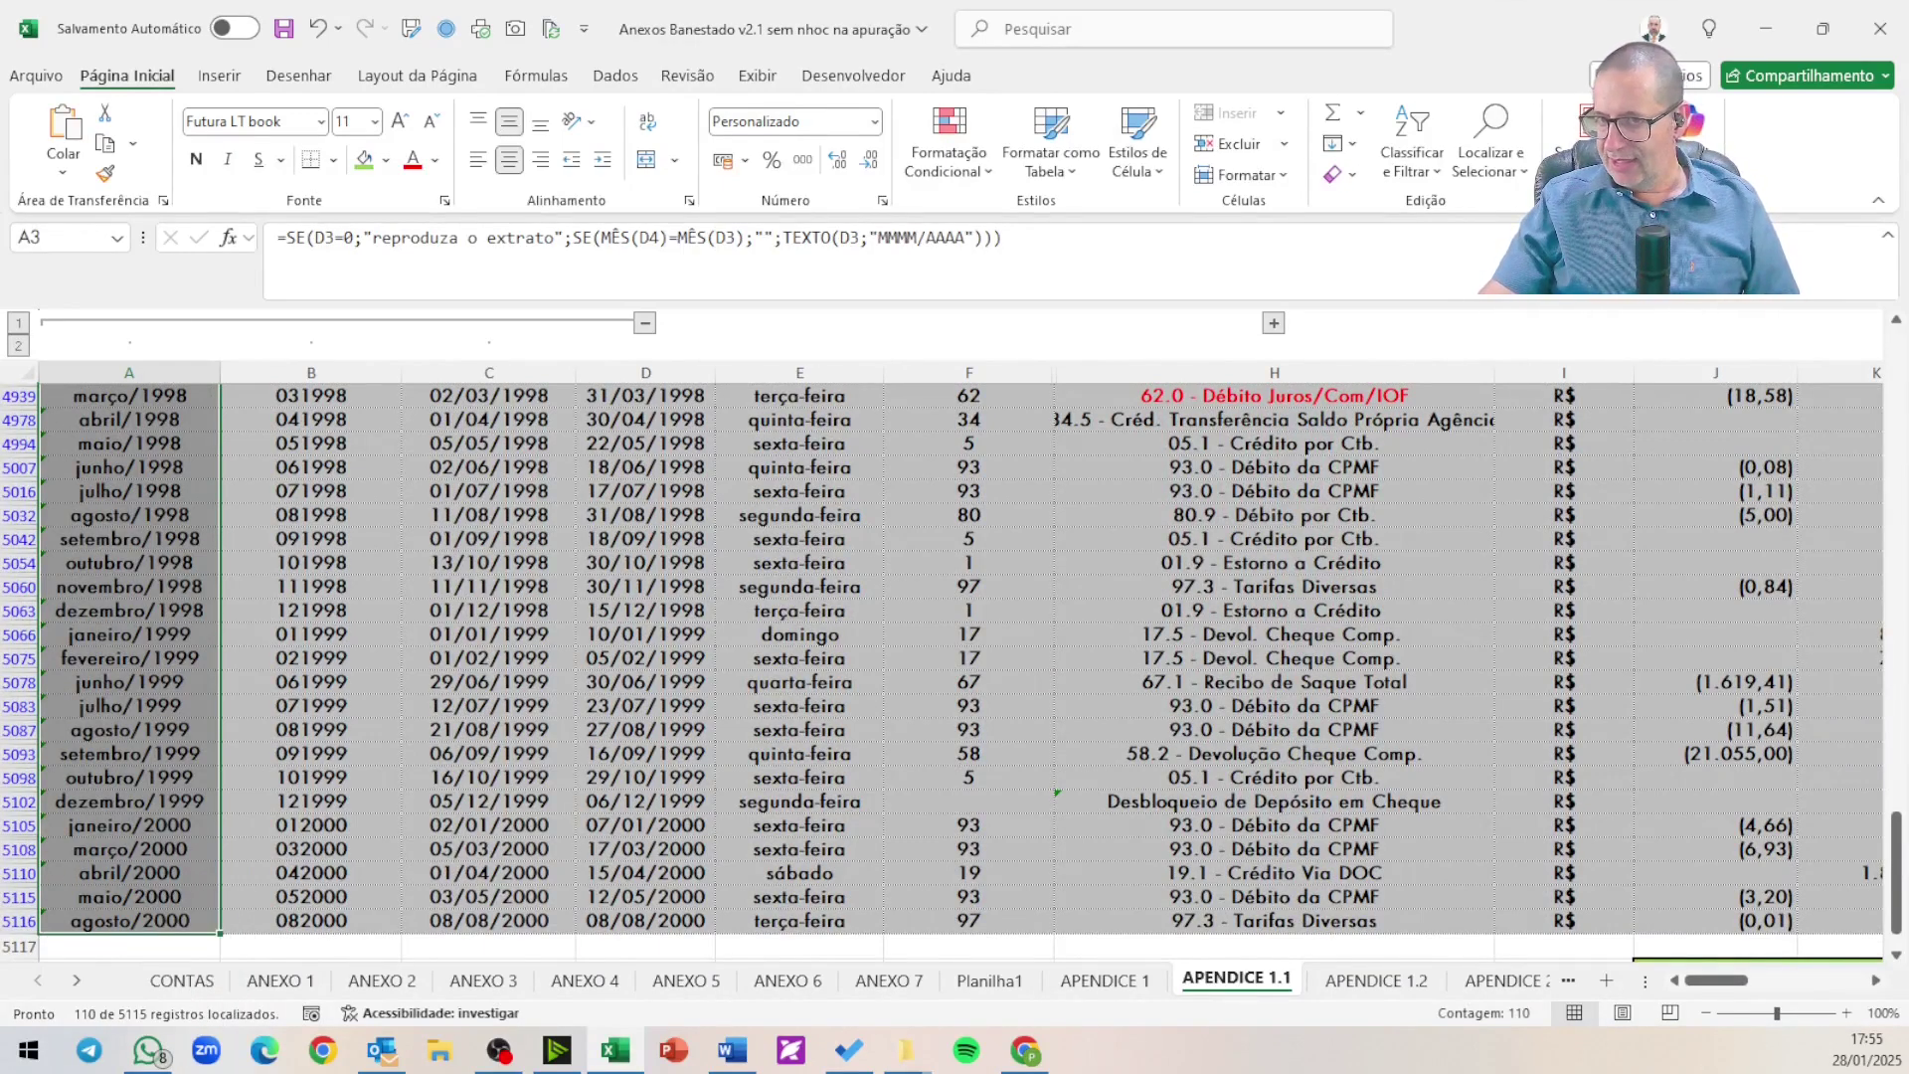
- In the APENDICE 1 sheet, colour the SALDO EXTRATO header and its values in C48:C57 red
click(1104, 981)
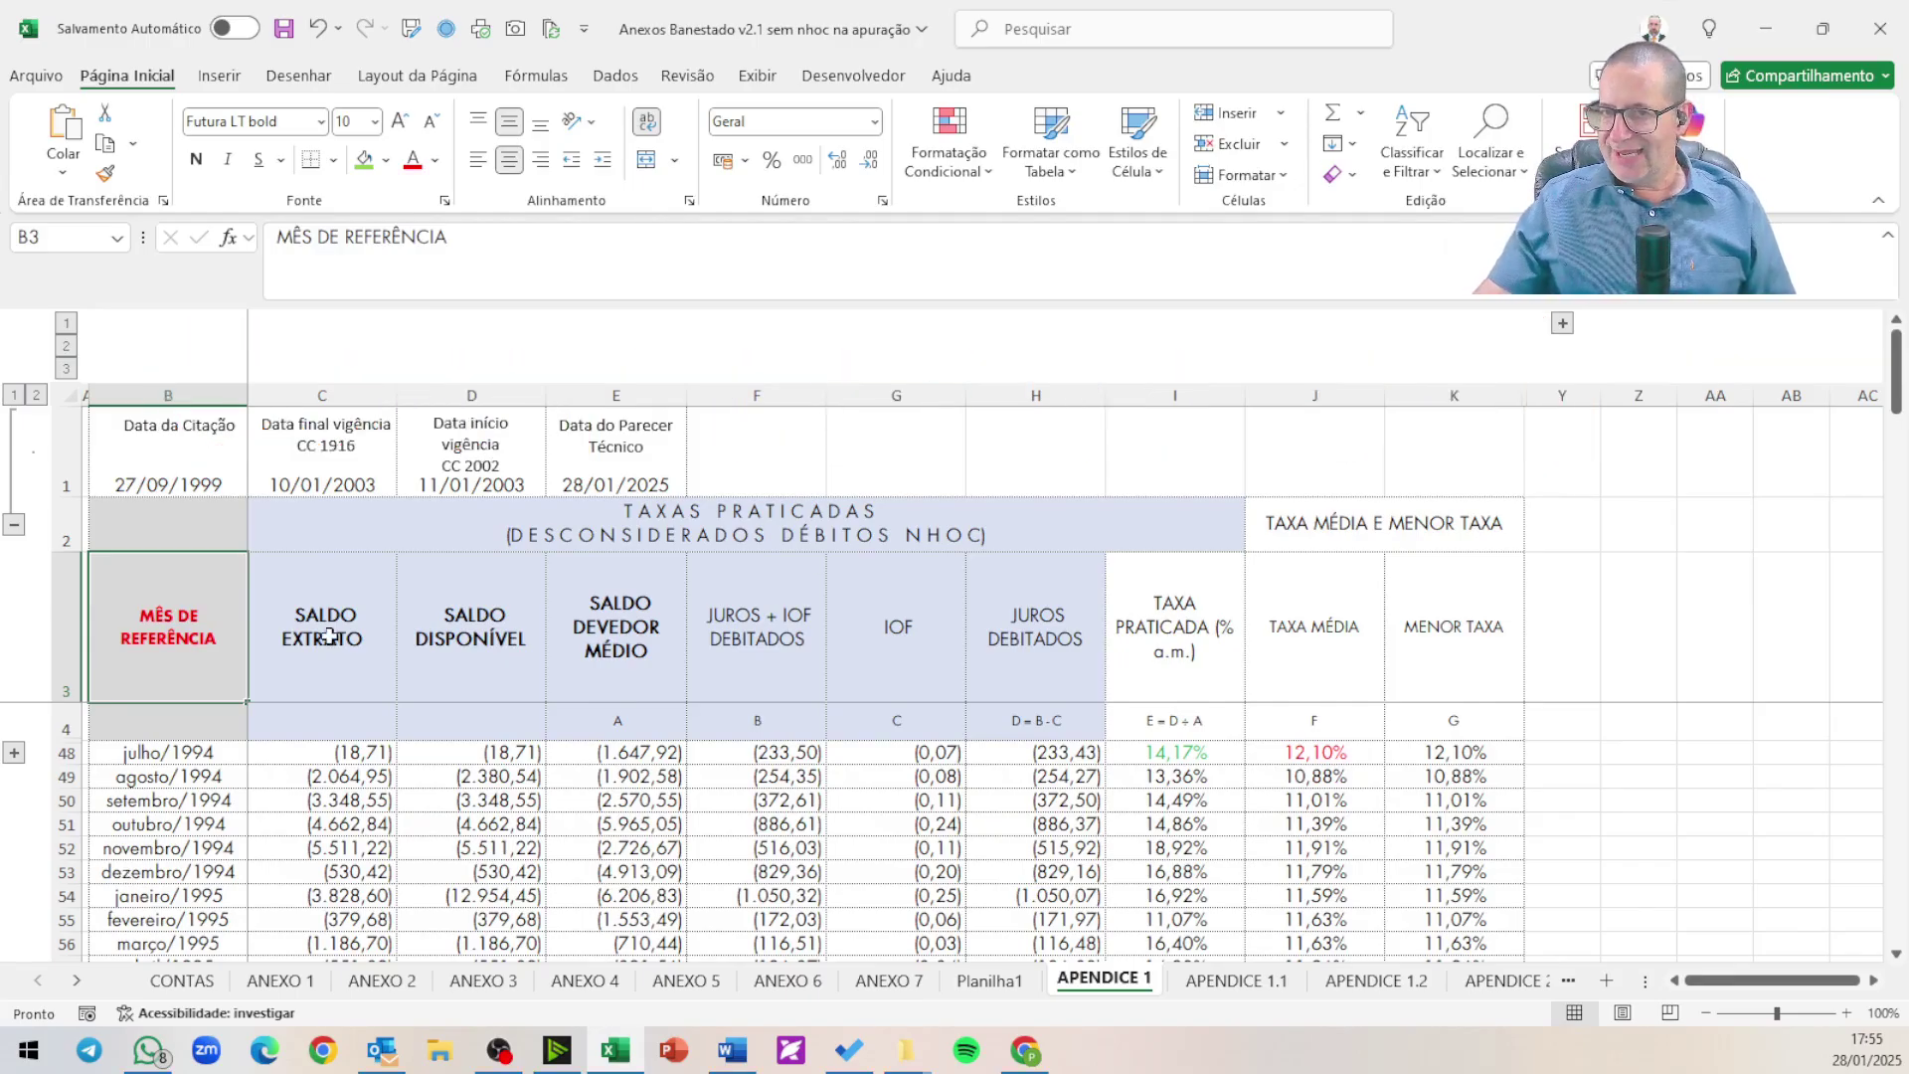
click(329, 637)
click(413, 163)
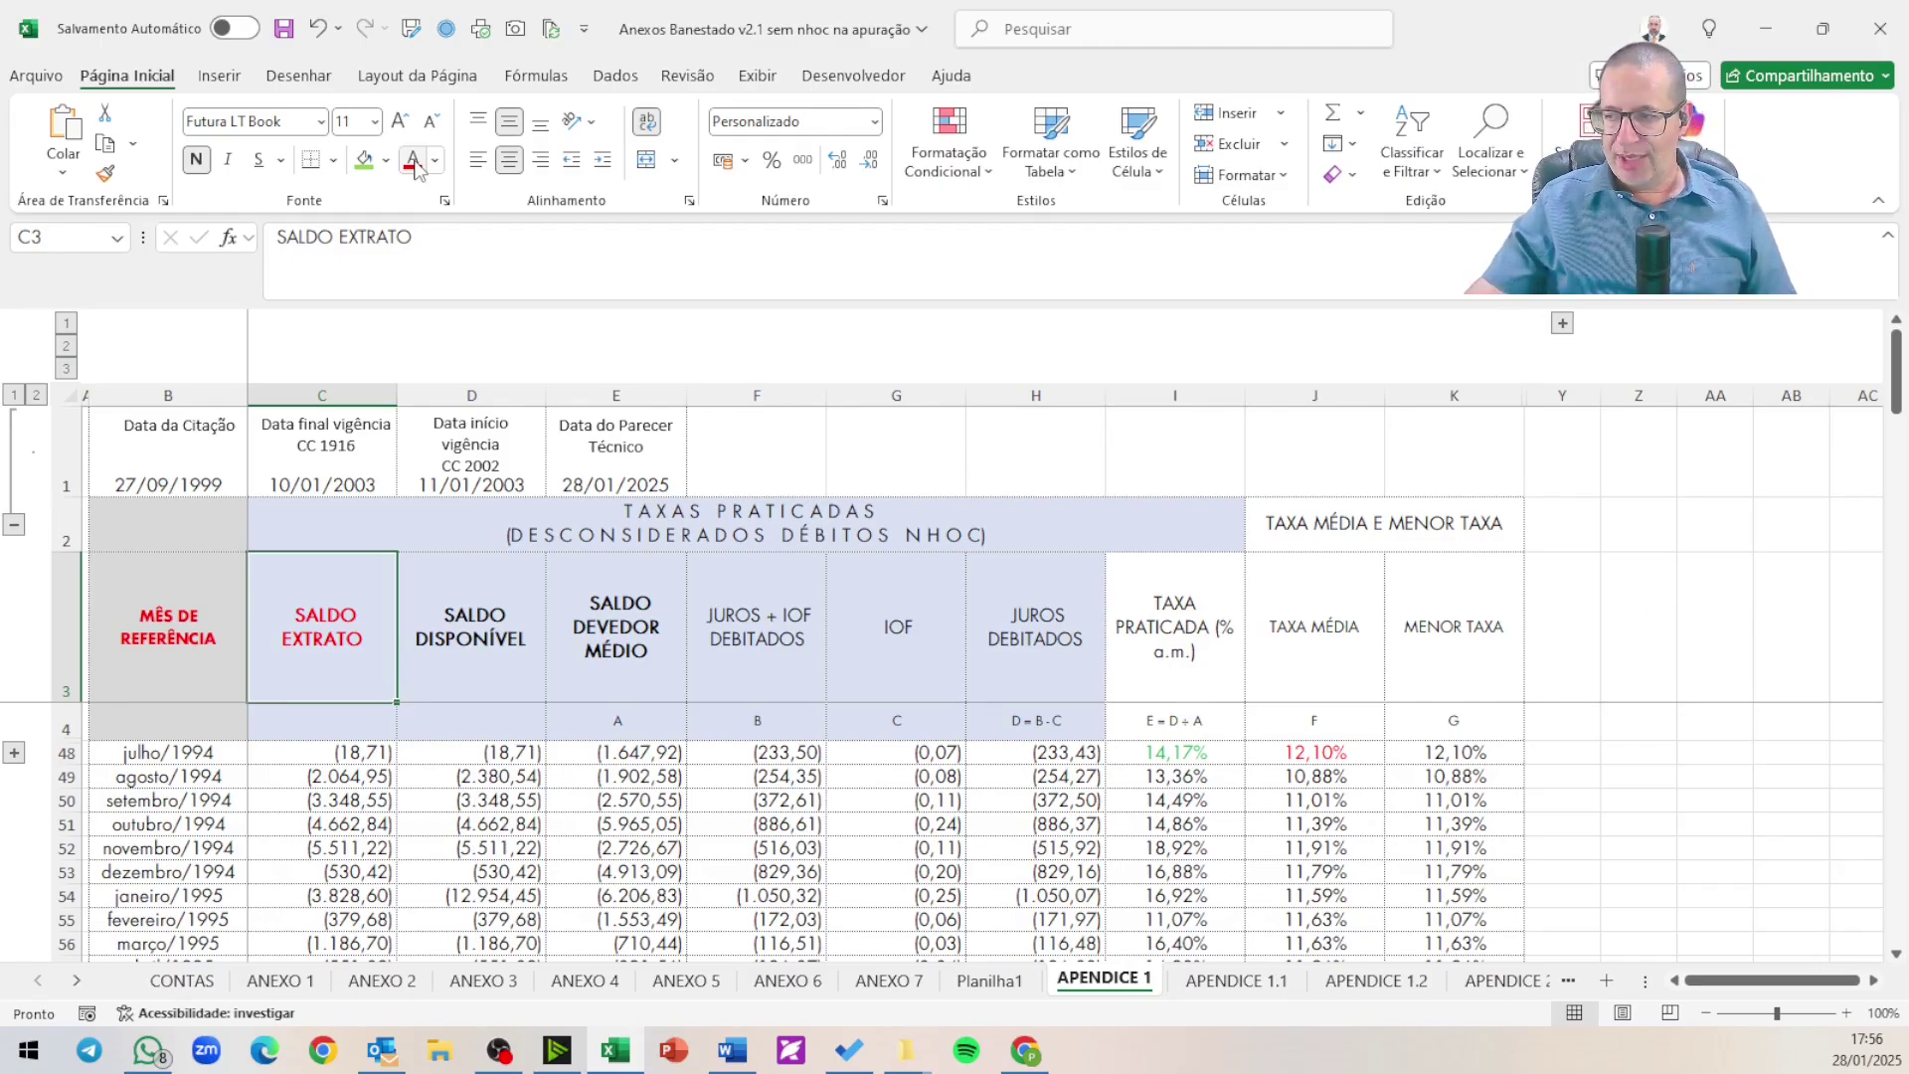
click(321, 752)
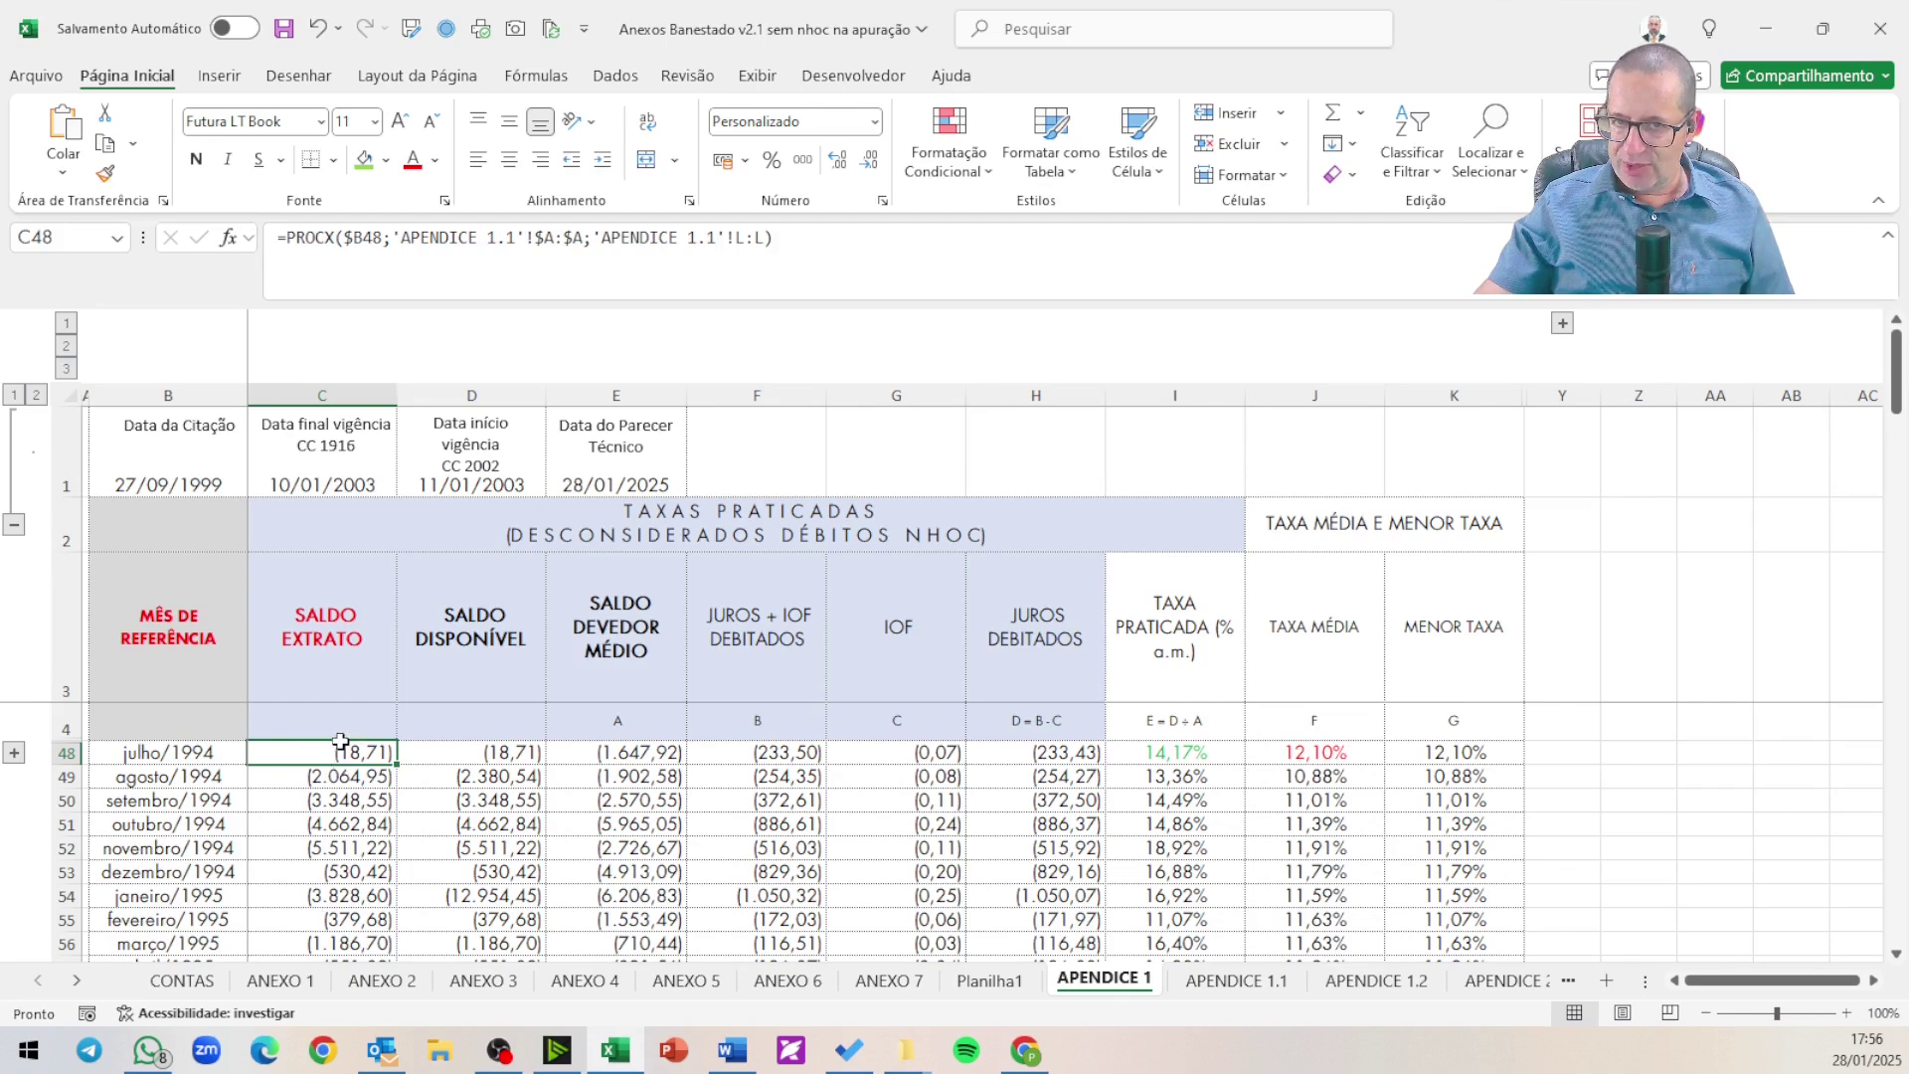
drag(340, 752, 333, 962)
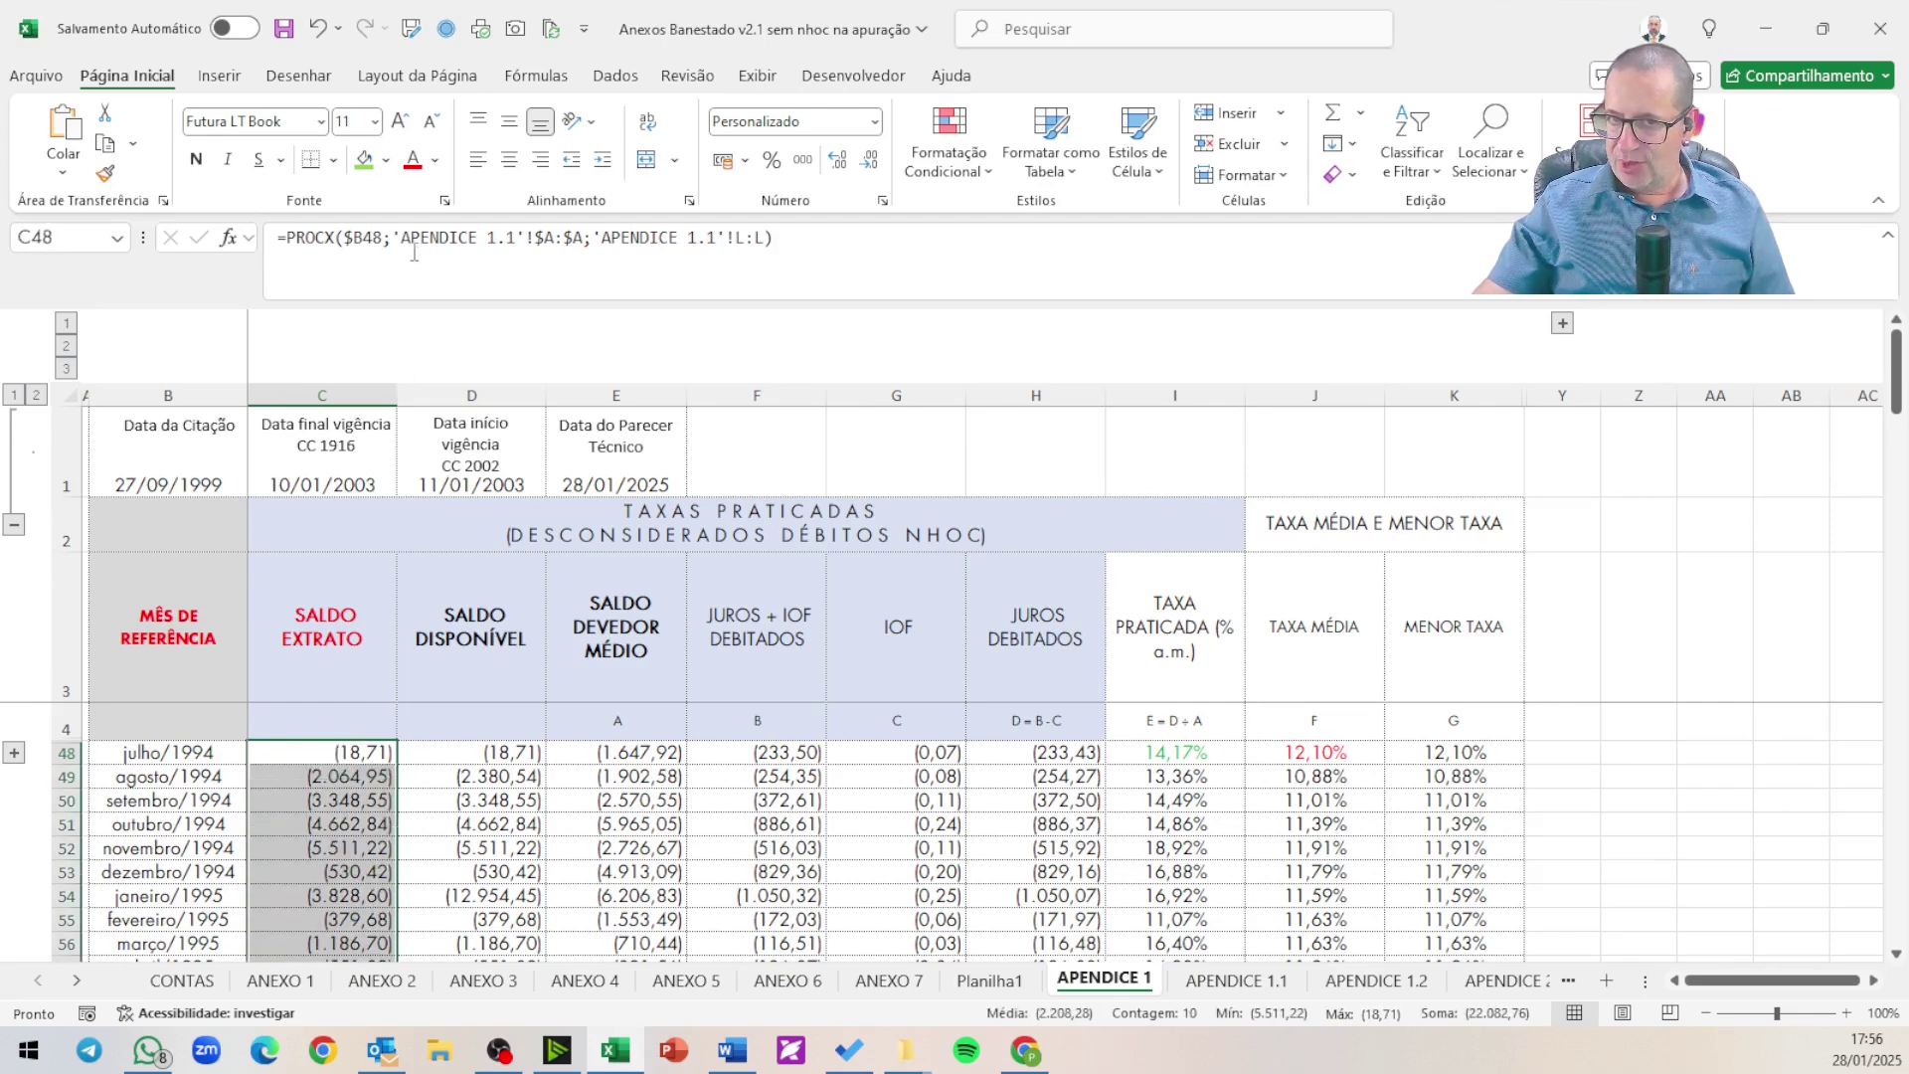
click(409, 164)
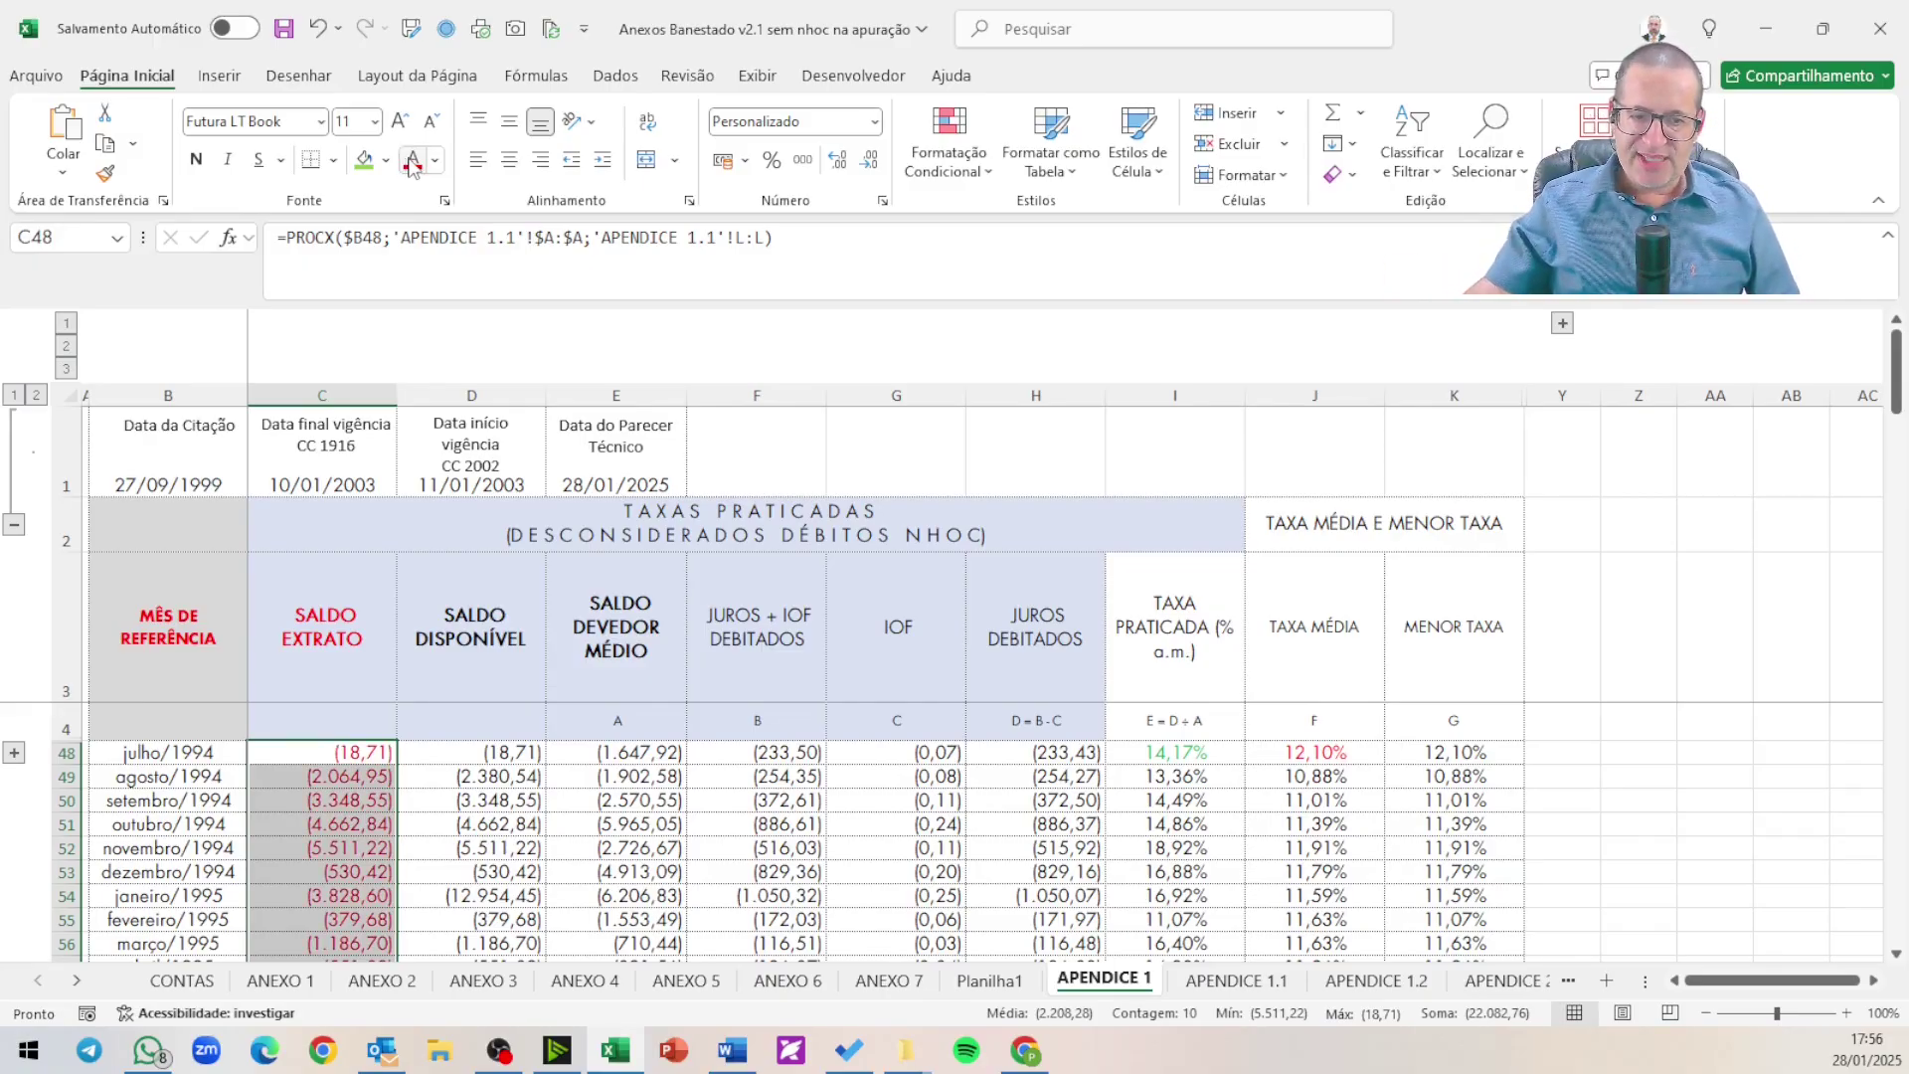
- Colour the SALDO DISPONÍVEL header and its values in D48:D57 red
click(460, 630)
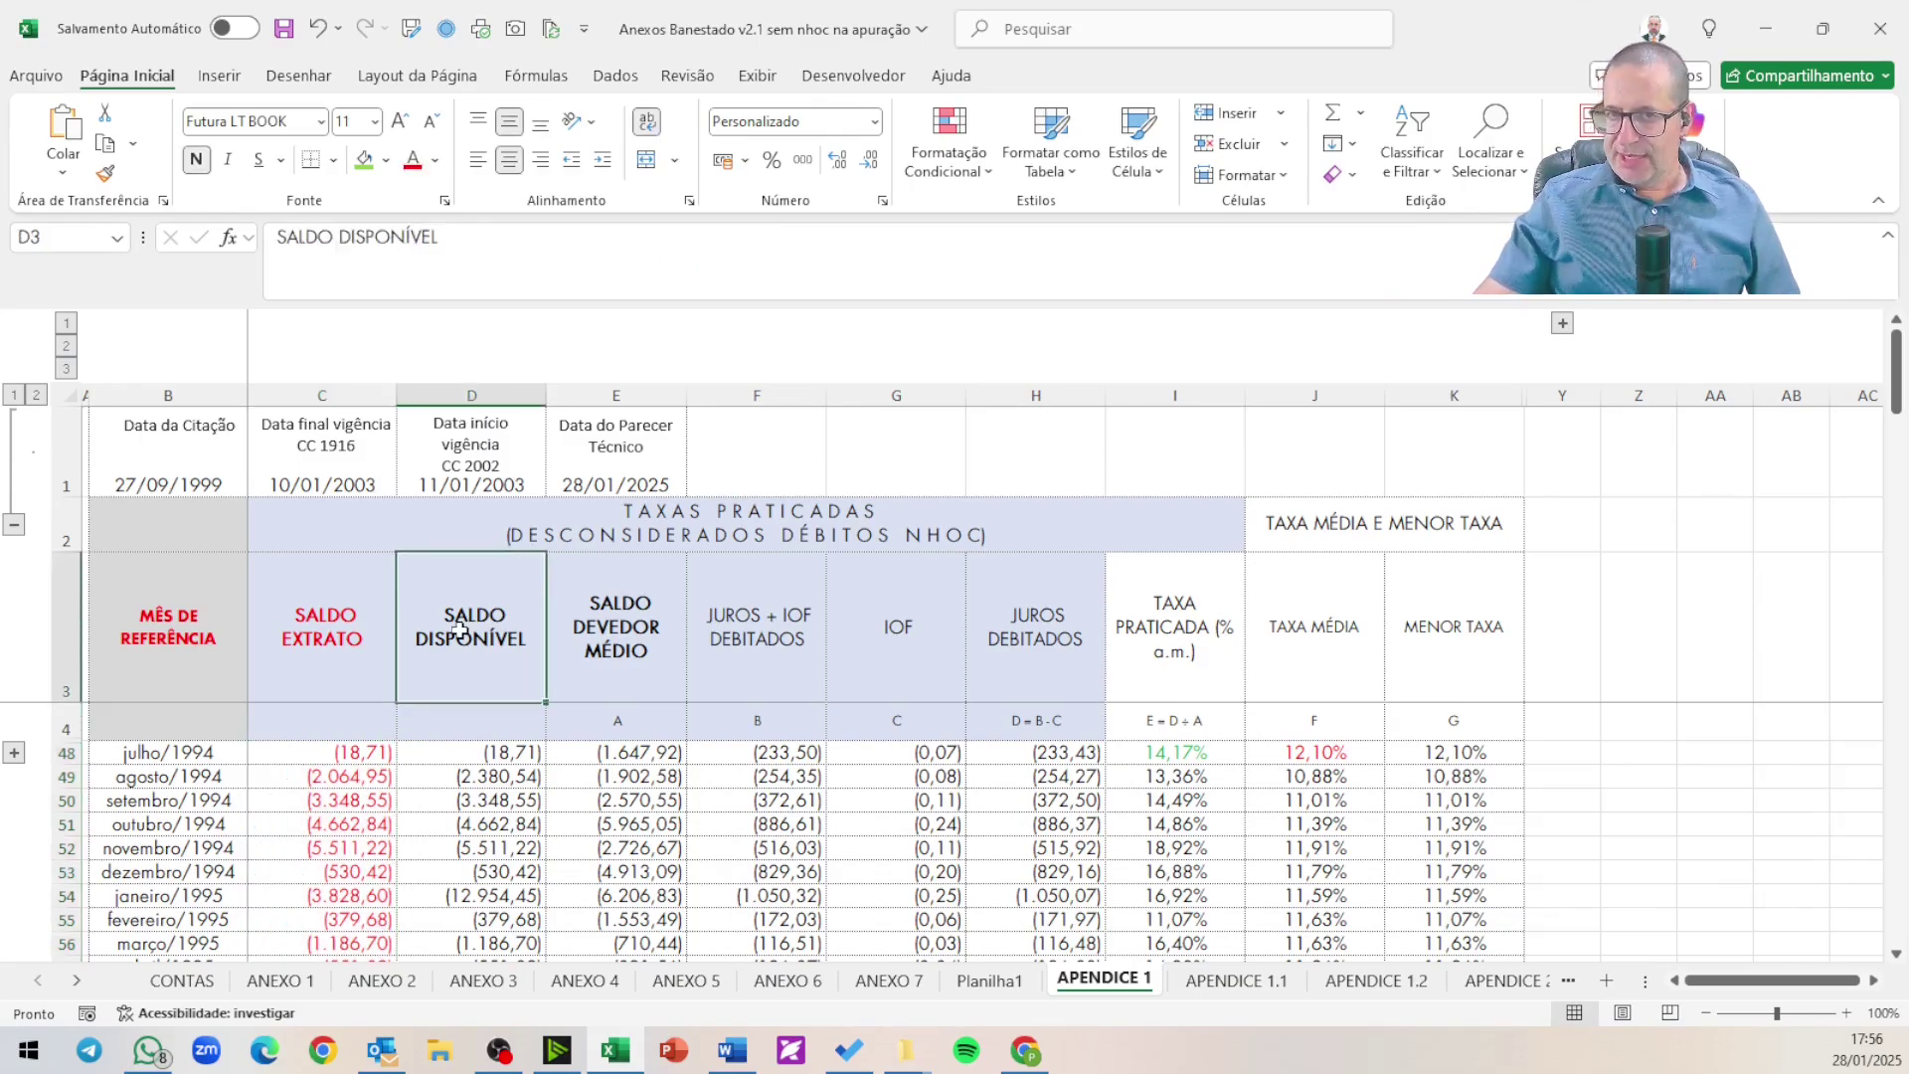
click(412, 161)
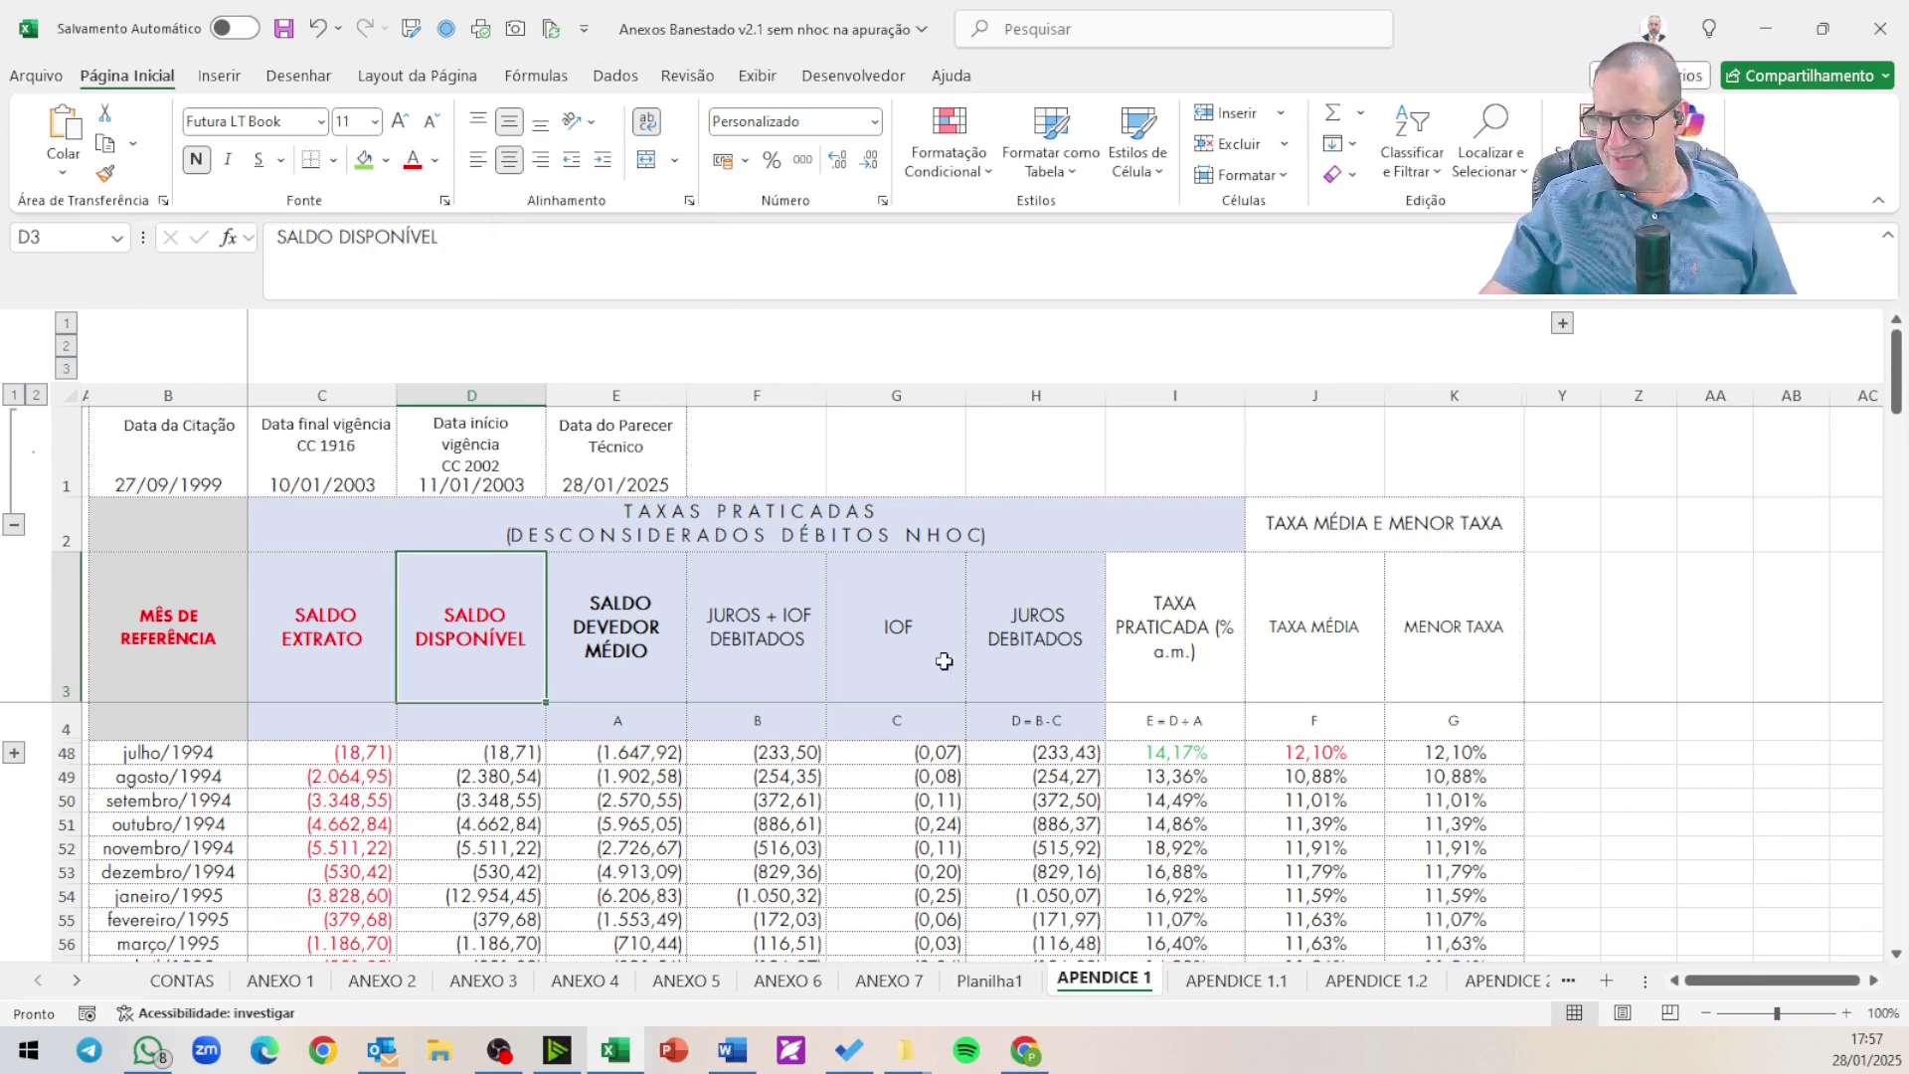
click(515, 753)
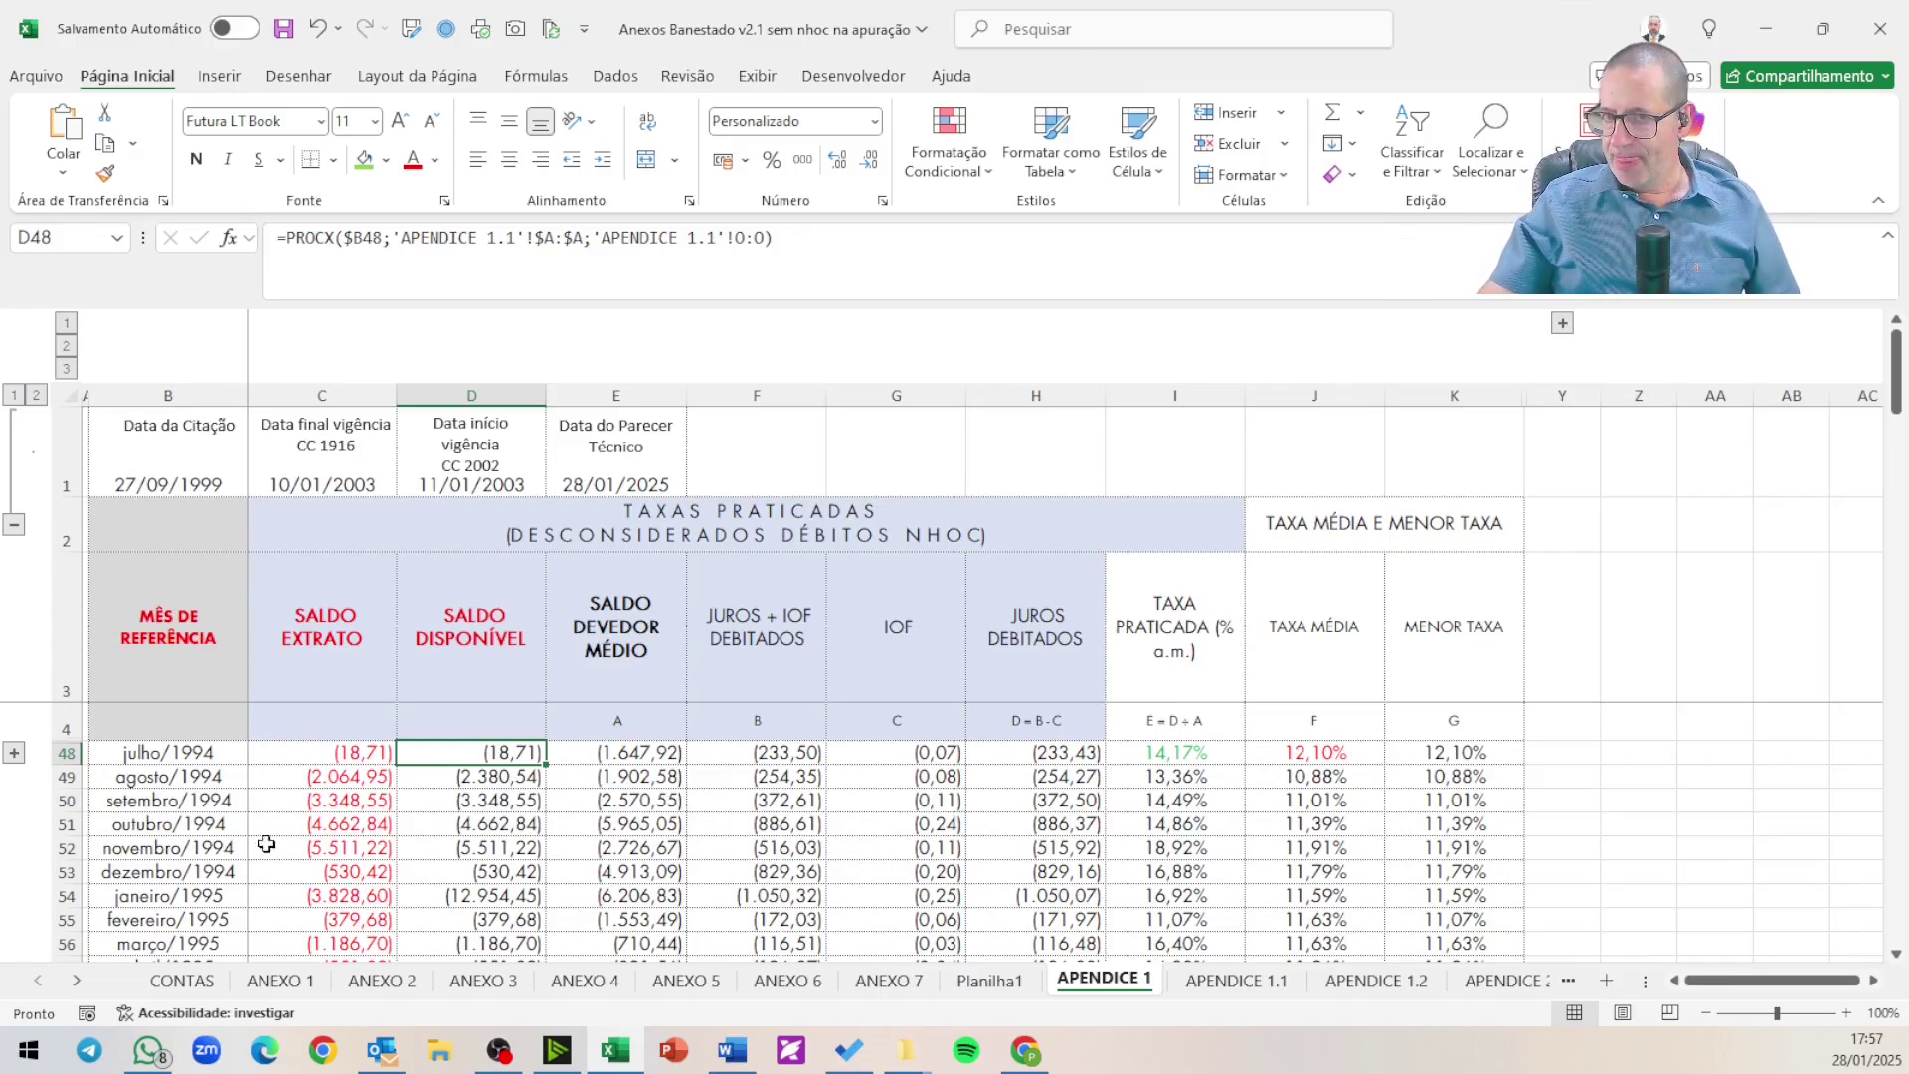
drag(497, 751, 487, 956)
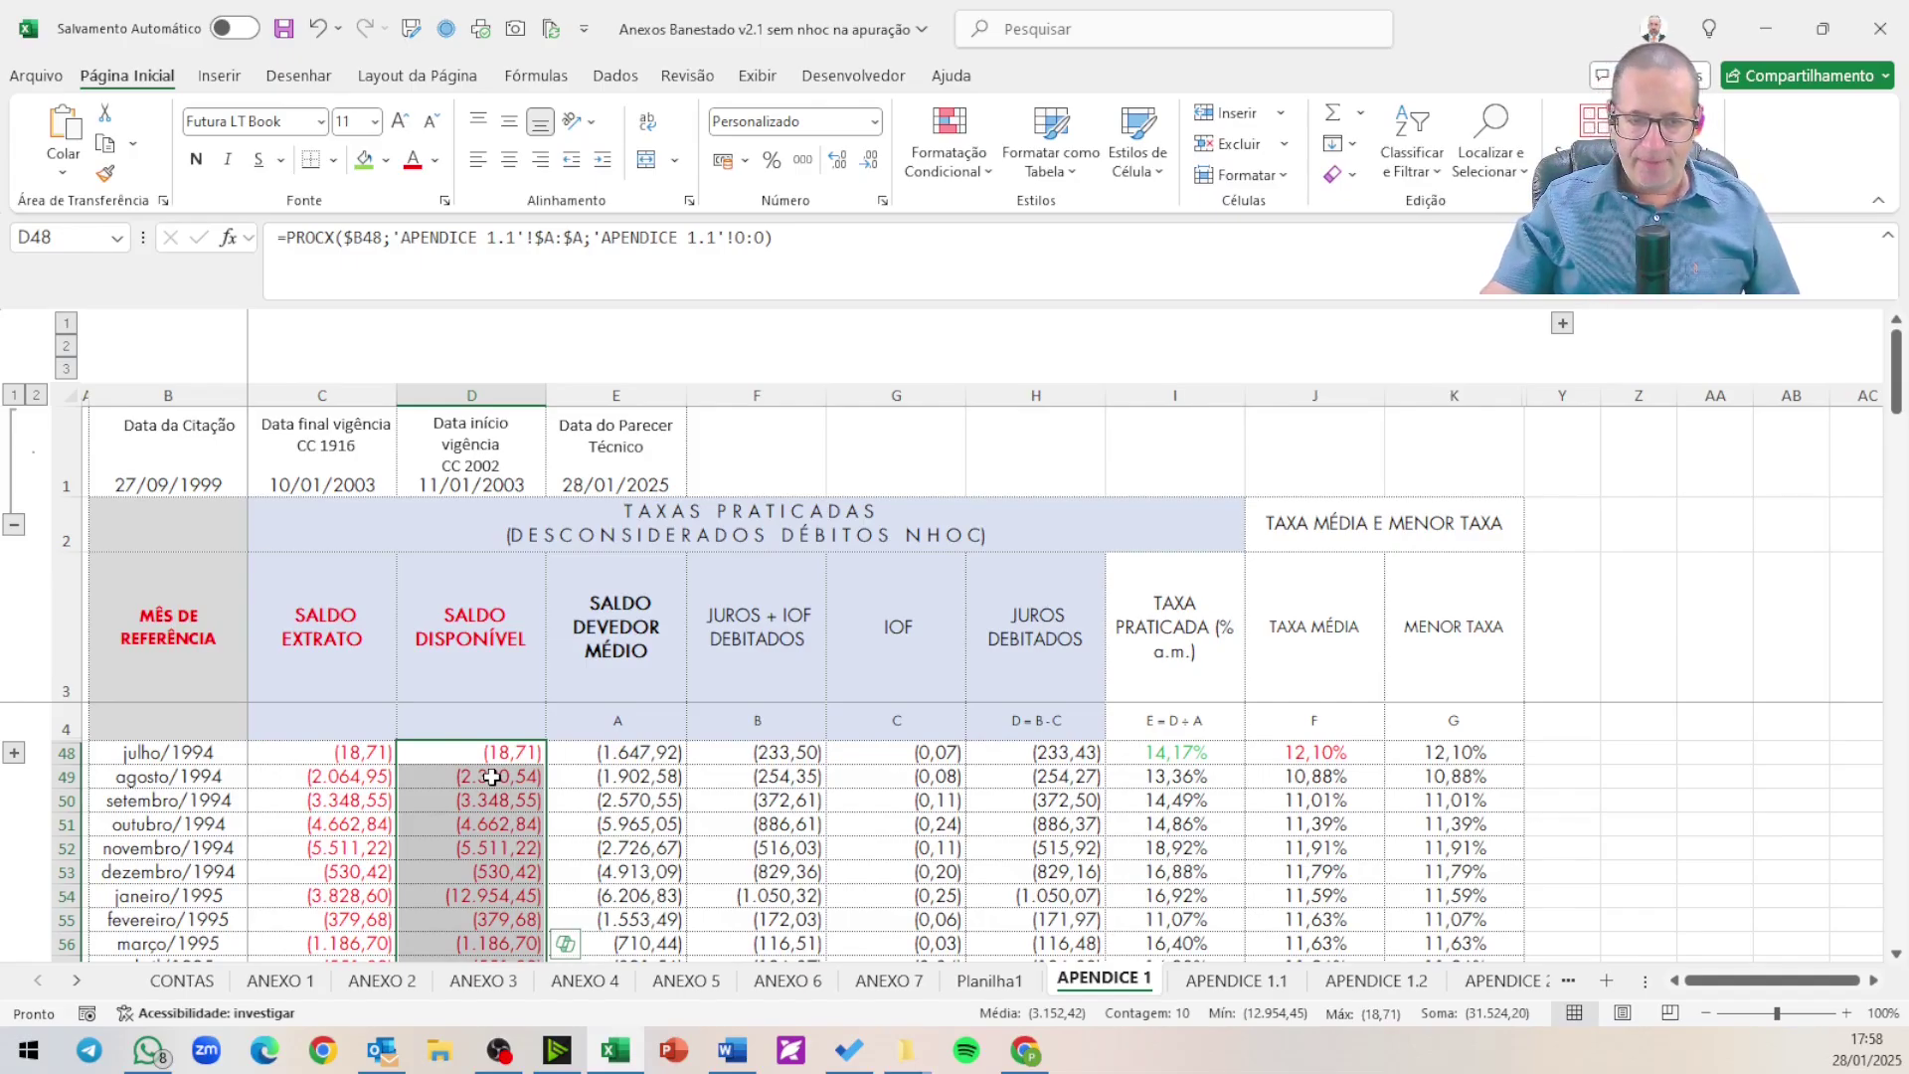
- Colour the SALDO DEVEDOR MÉDIO header and its values in E48:E56 red
click(576, 646)
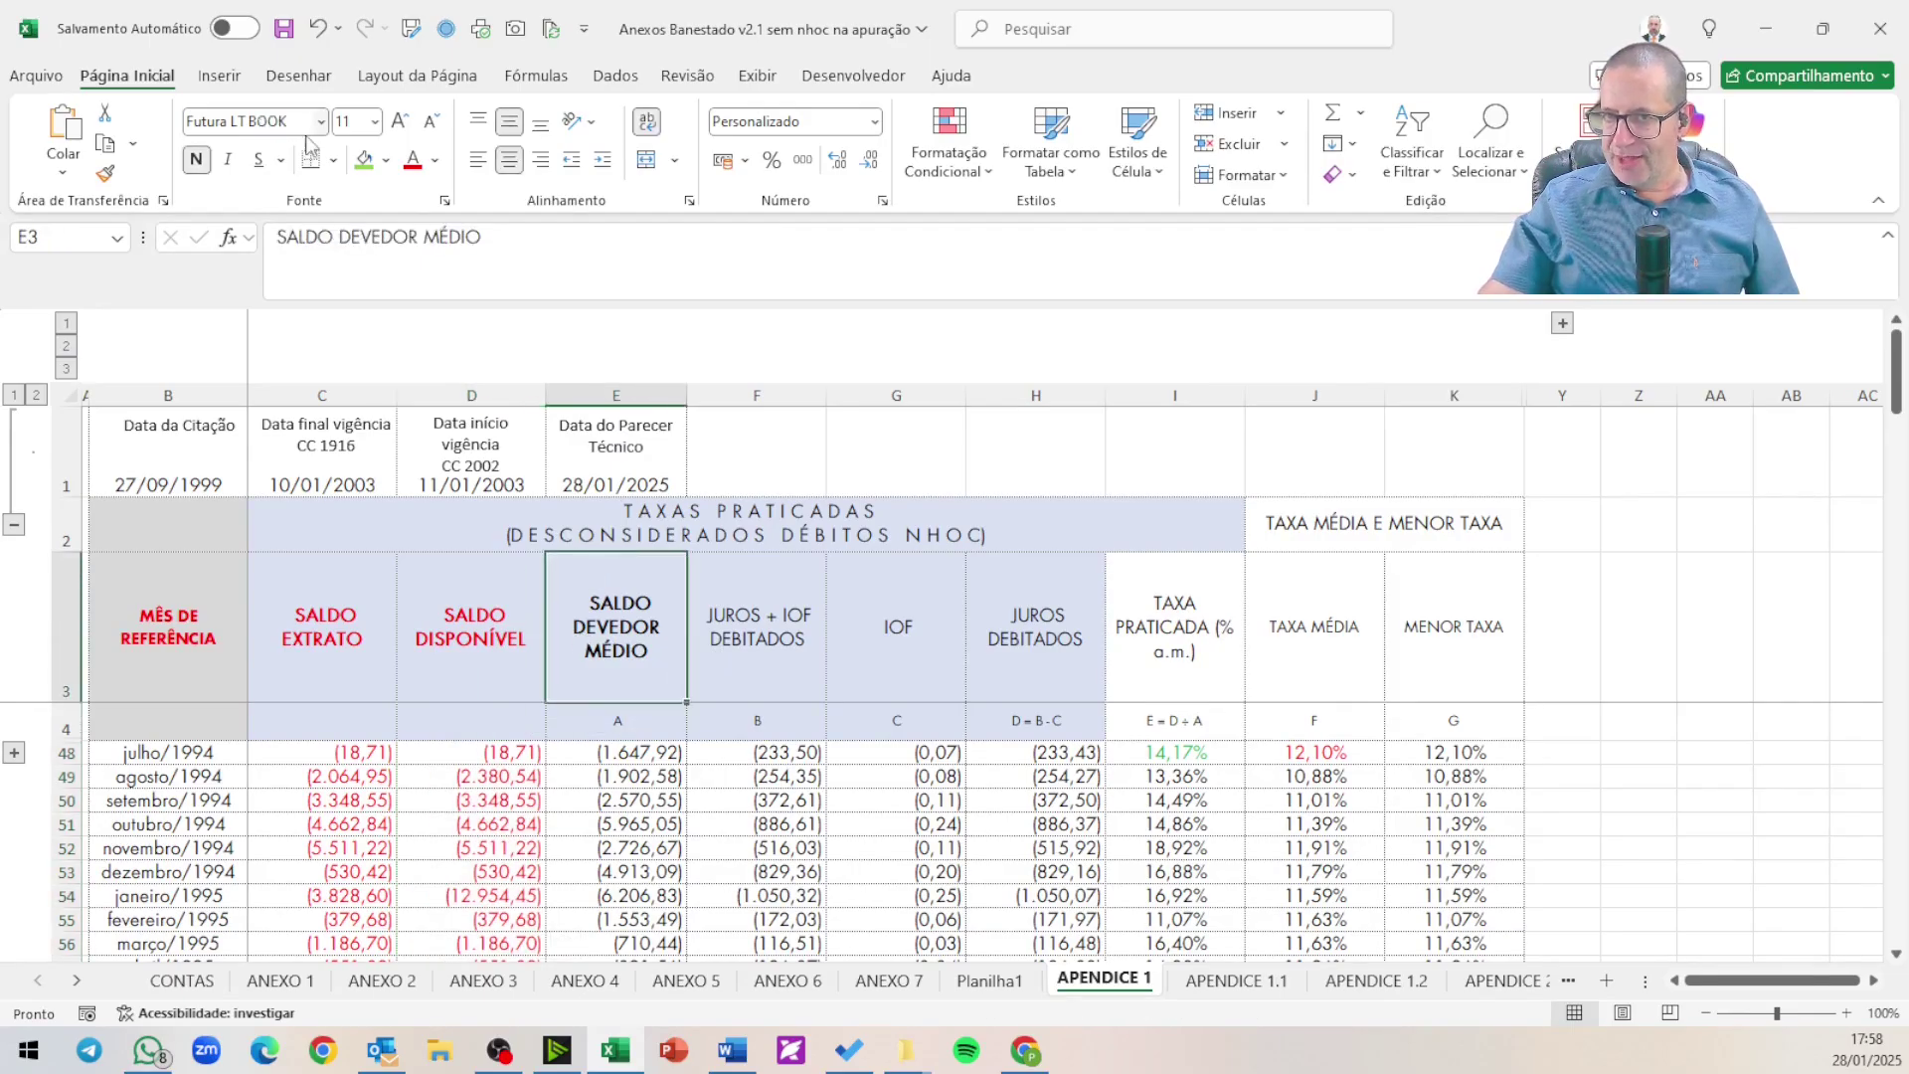
click(413, 164)
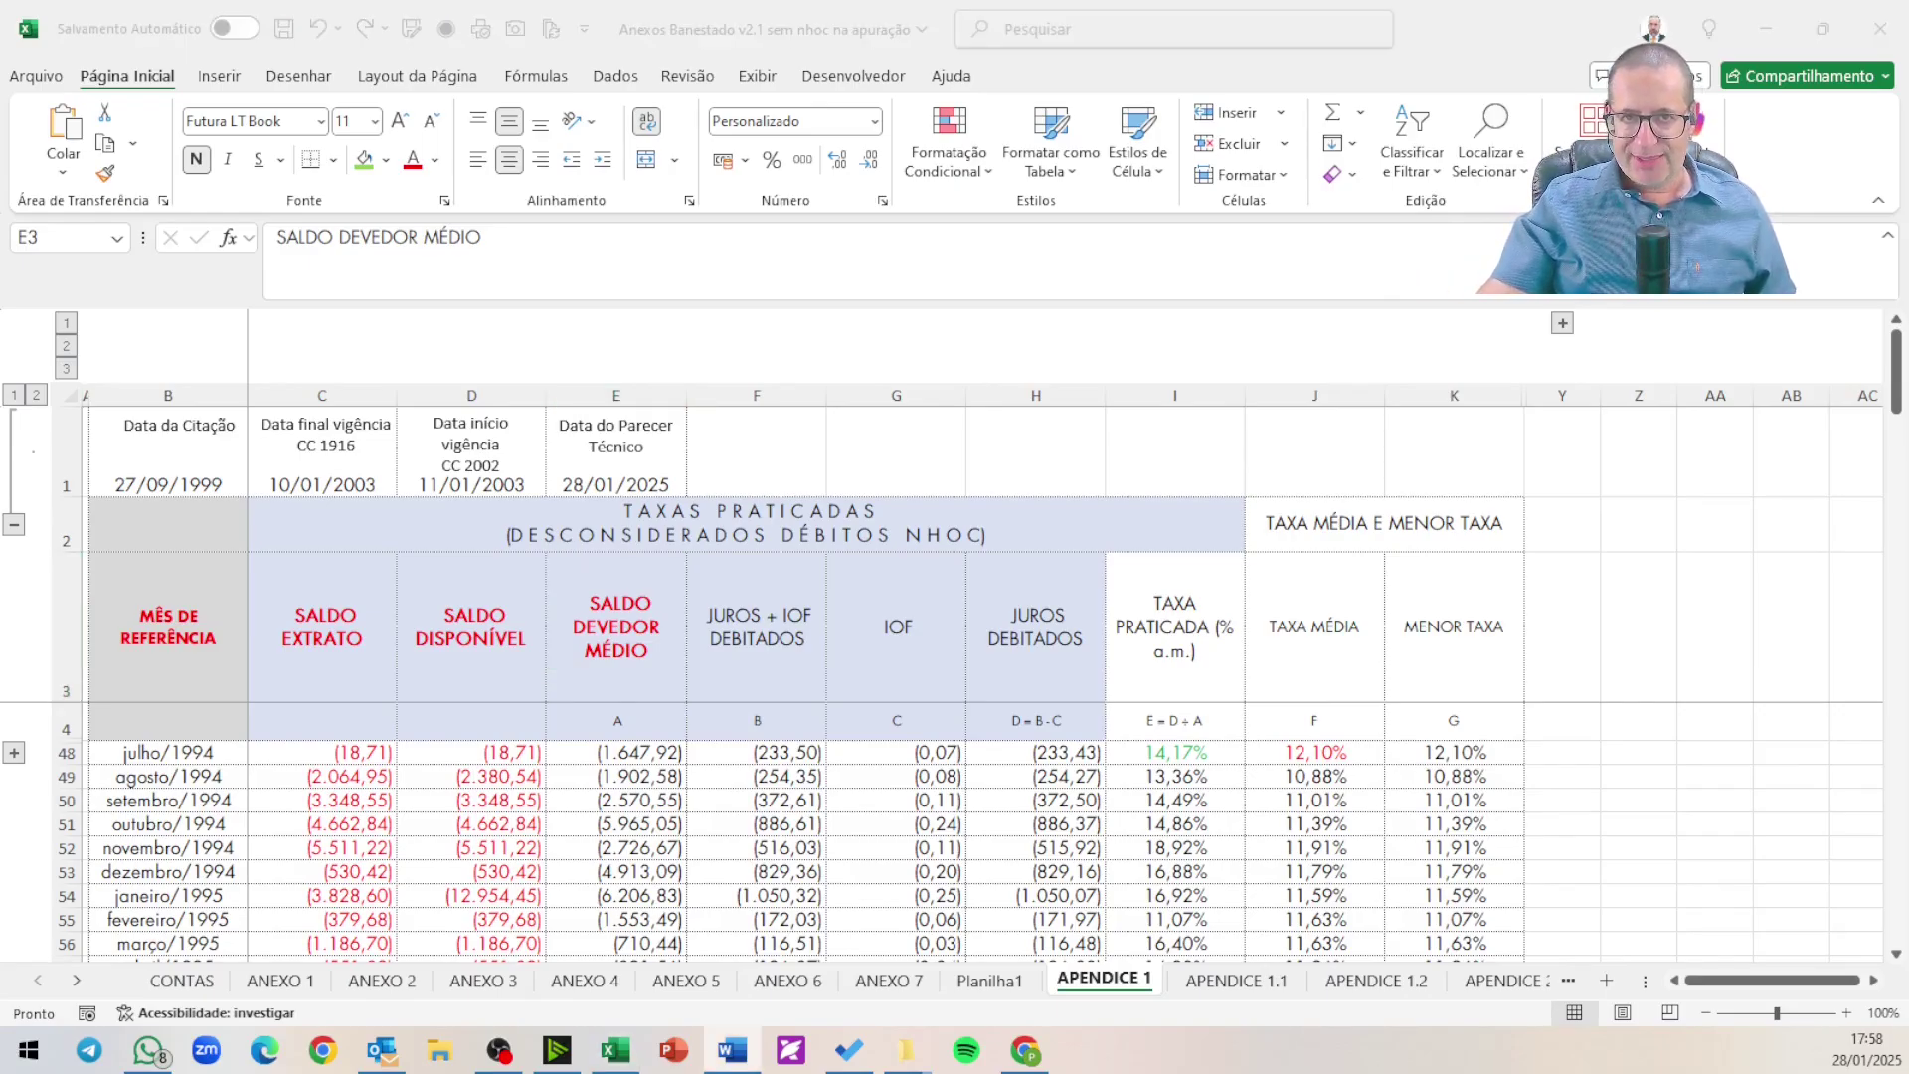
click(616, 756)
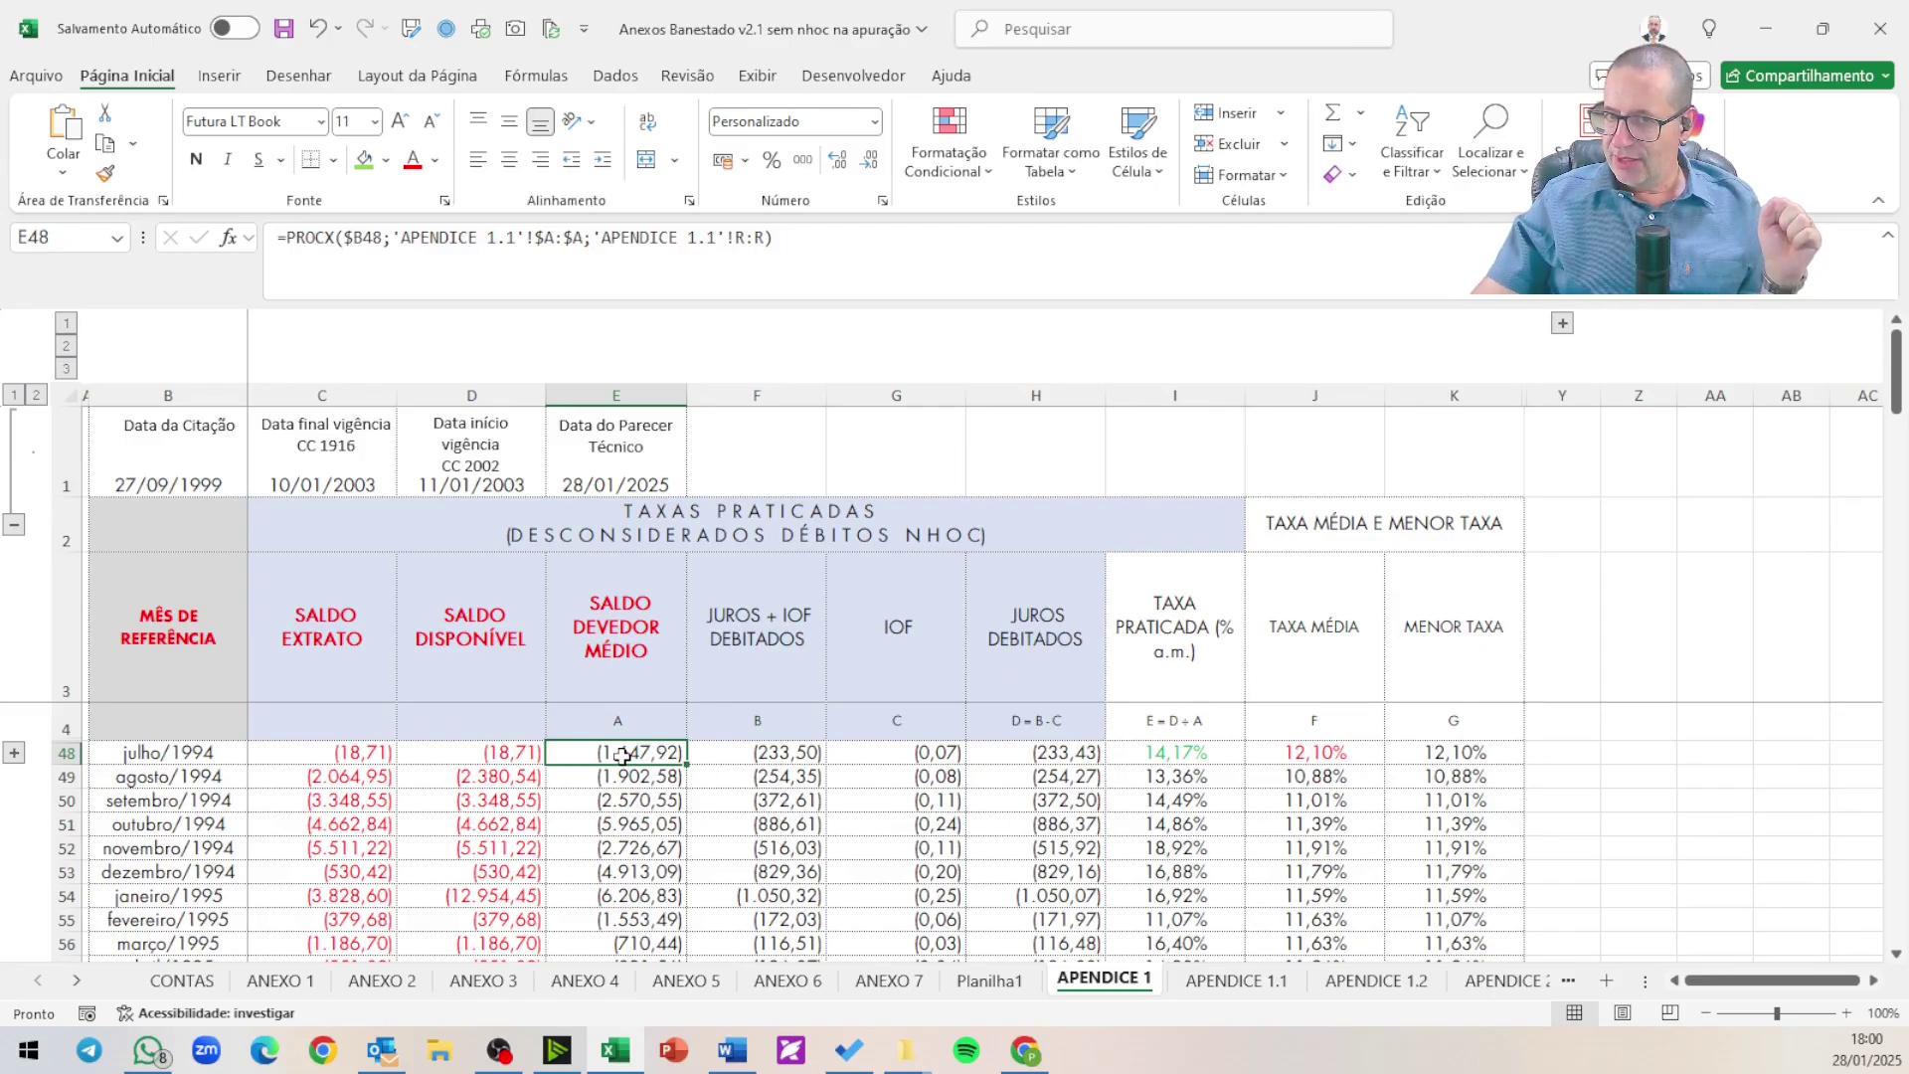
drag(622, 755, 637, 943)
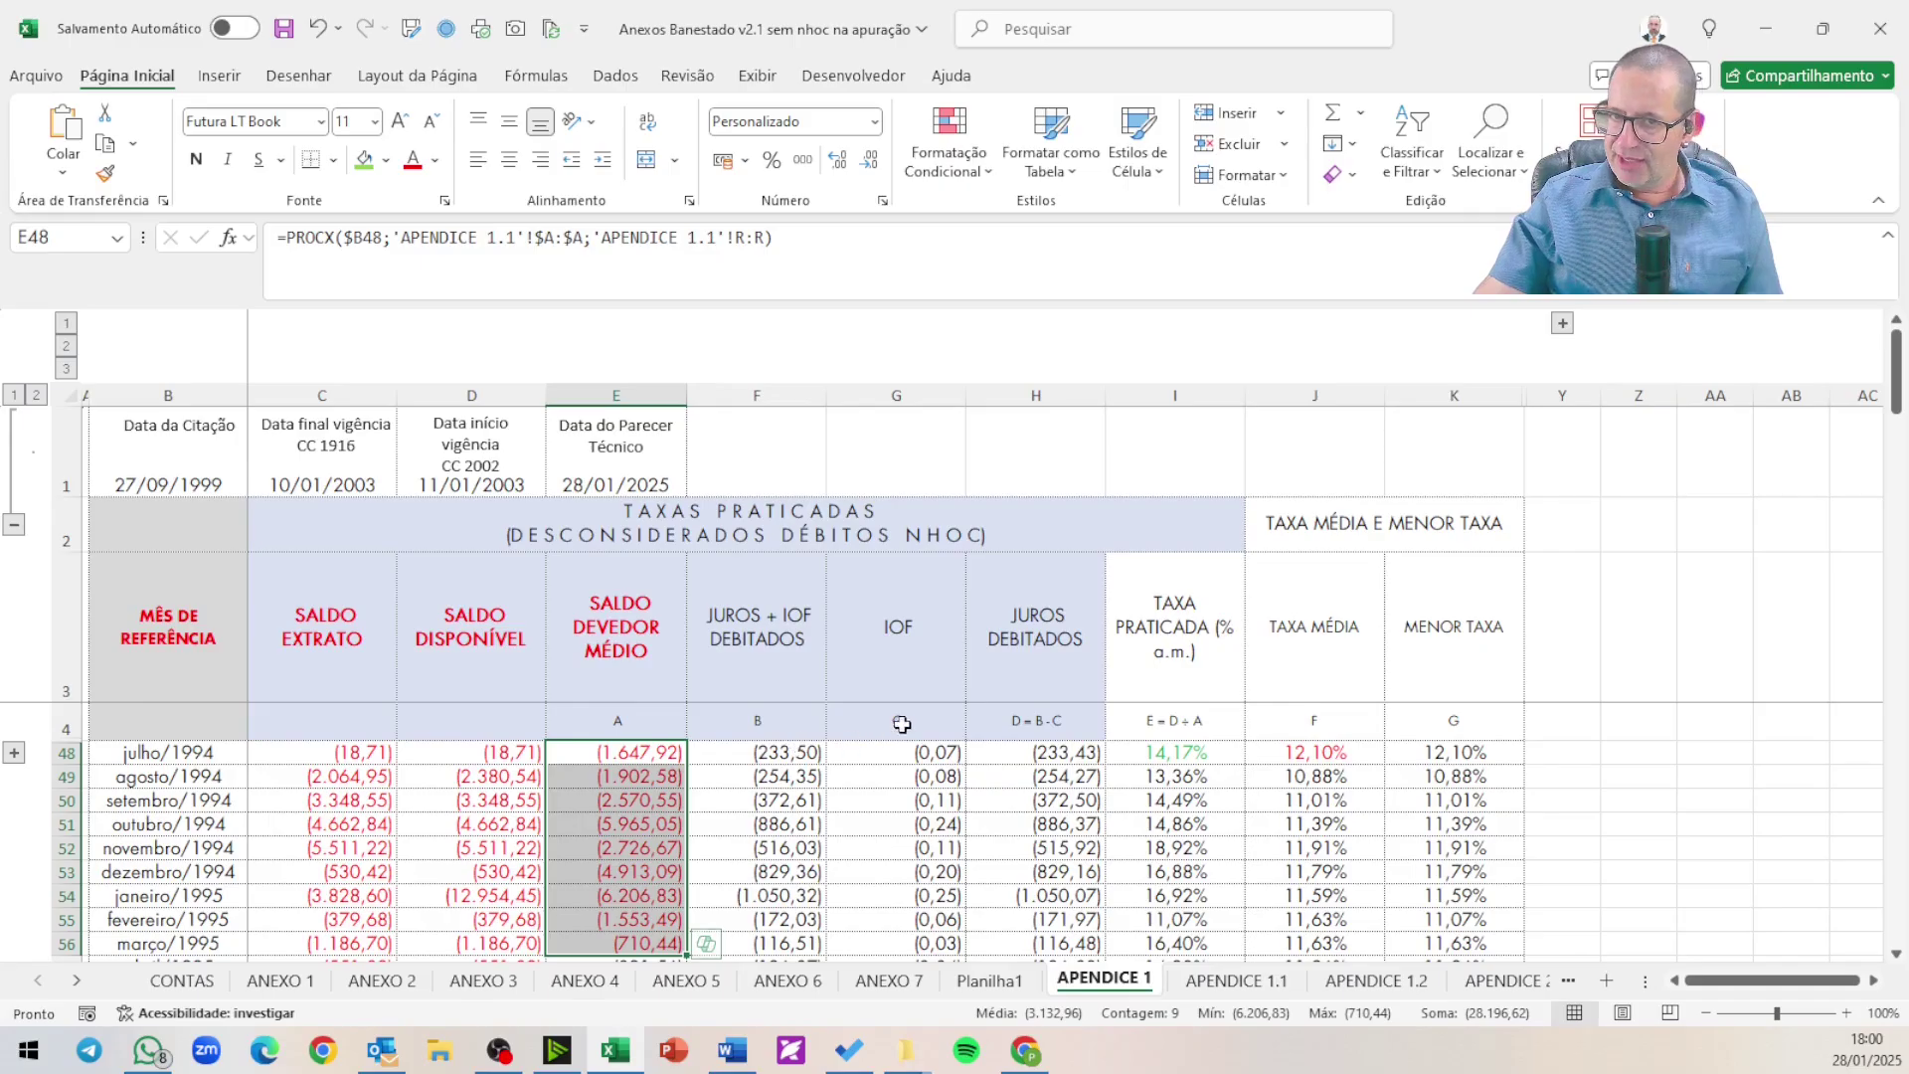
- Colour the JUROS DEBITADOS header red and make its julho/1994 value in H48 bold and red
click(1023, 636)
click(413, 167)
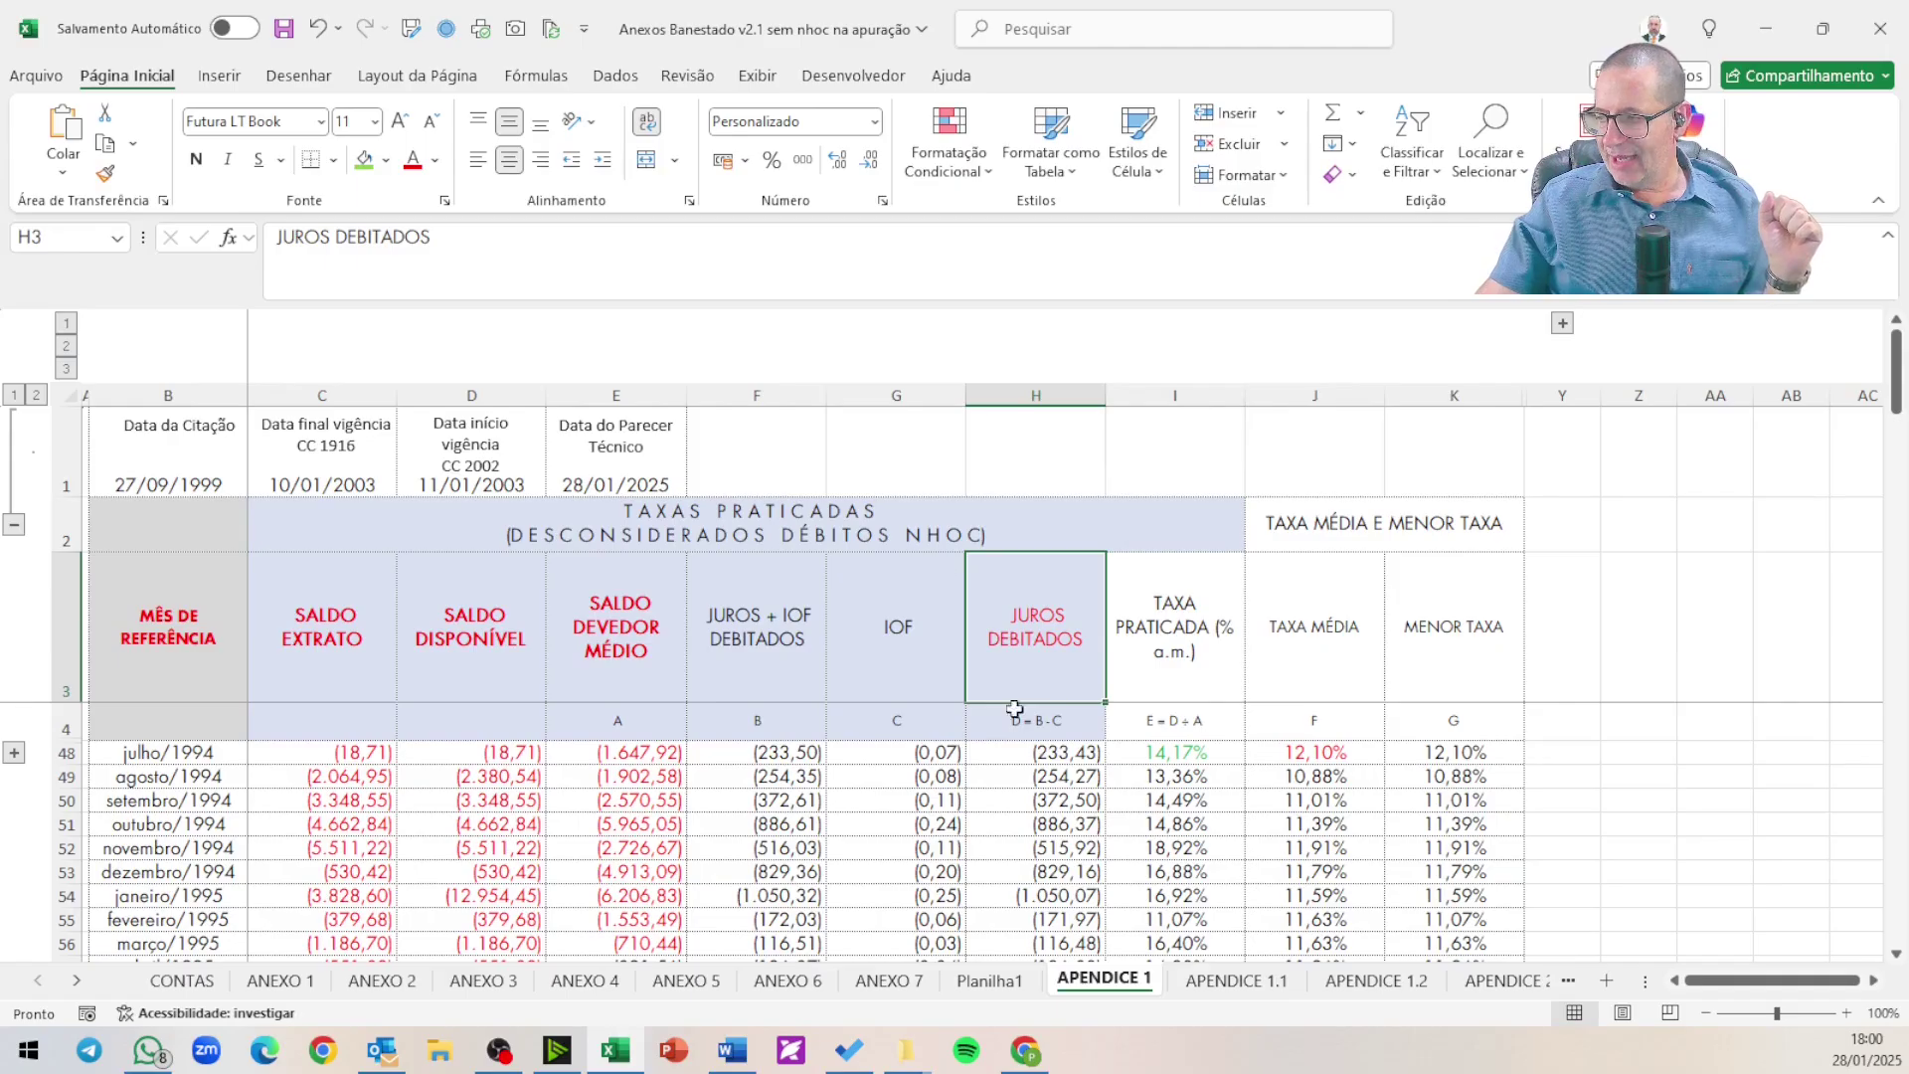
click(1066, 752)
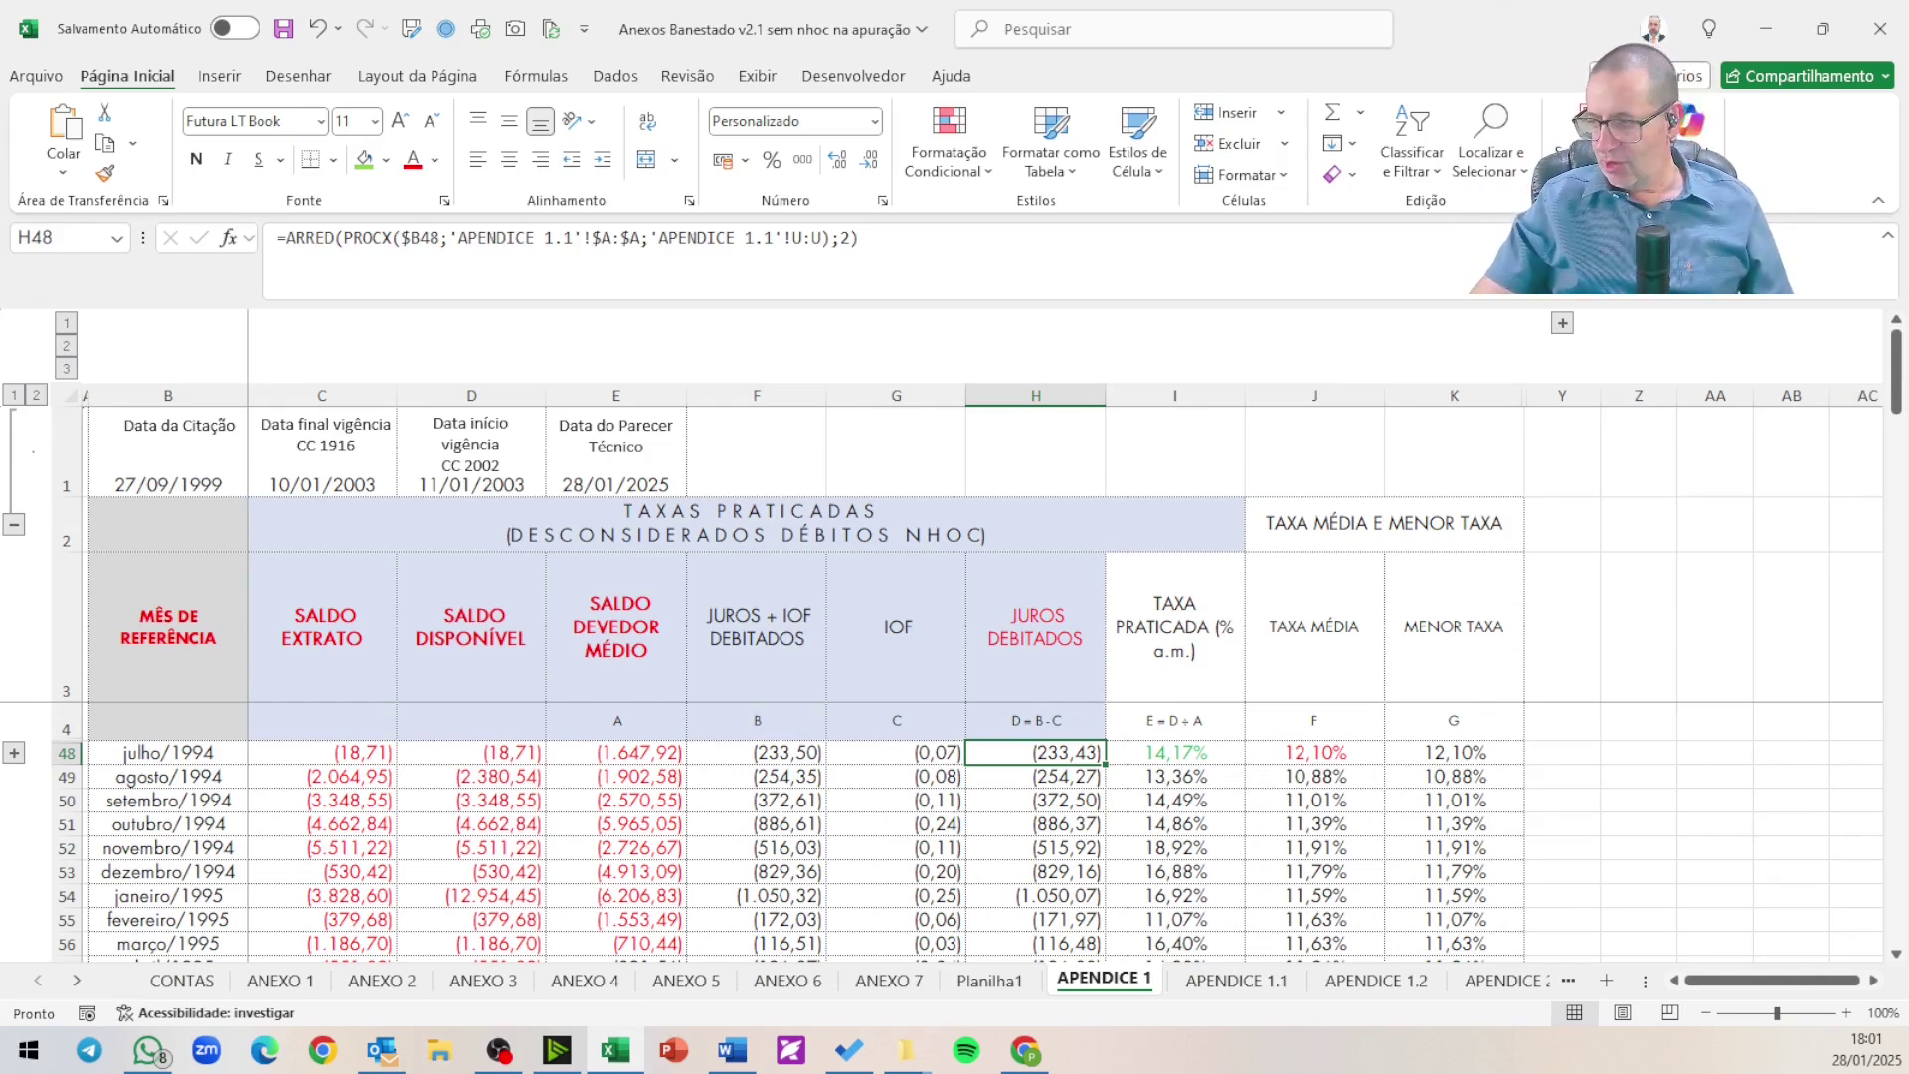
click(198, 161)
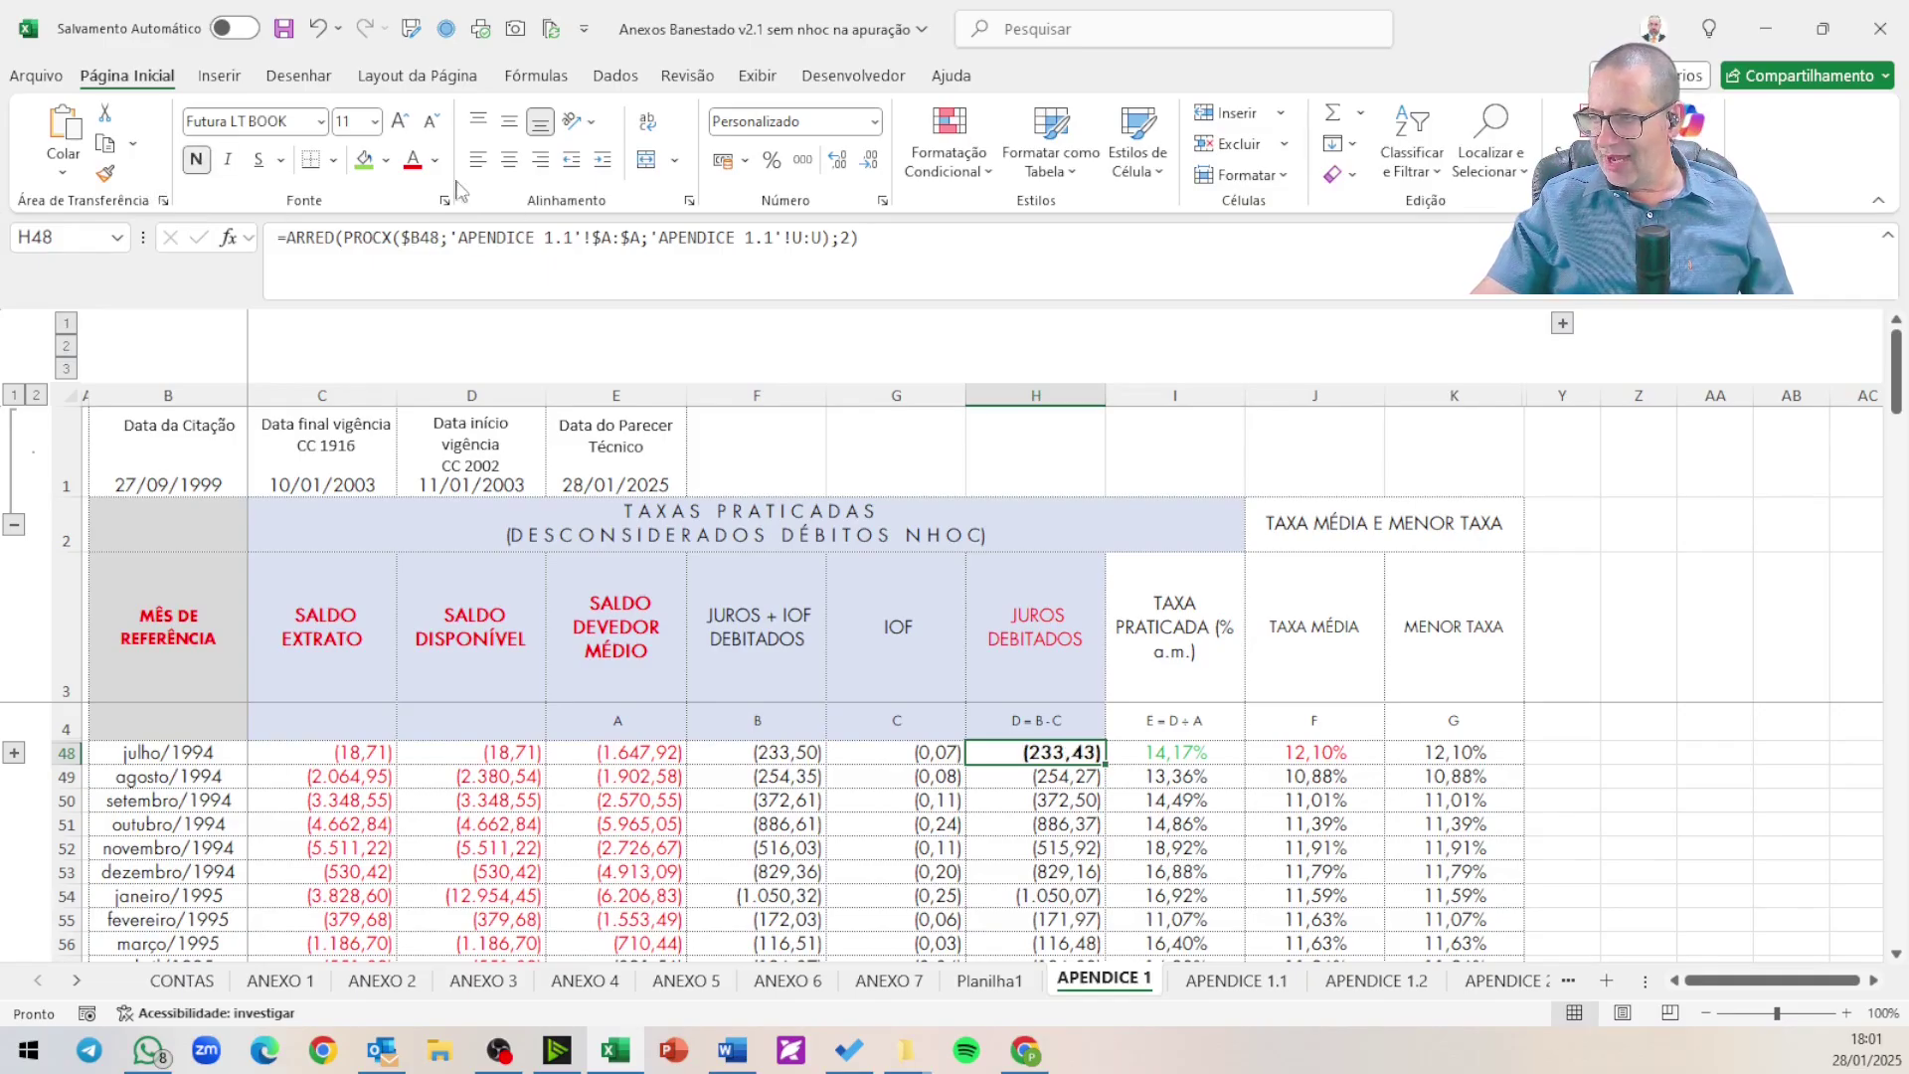
click(417, 165)
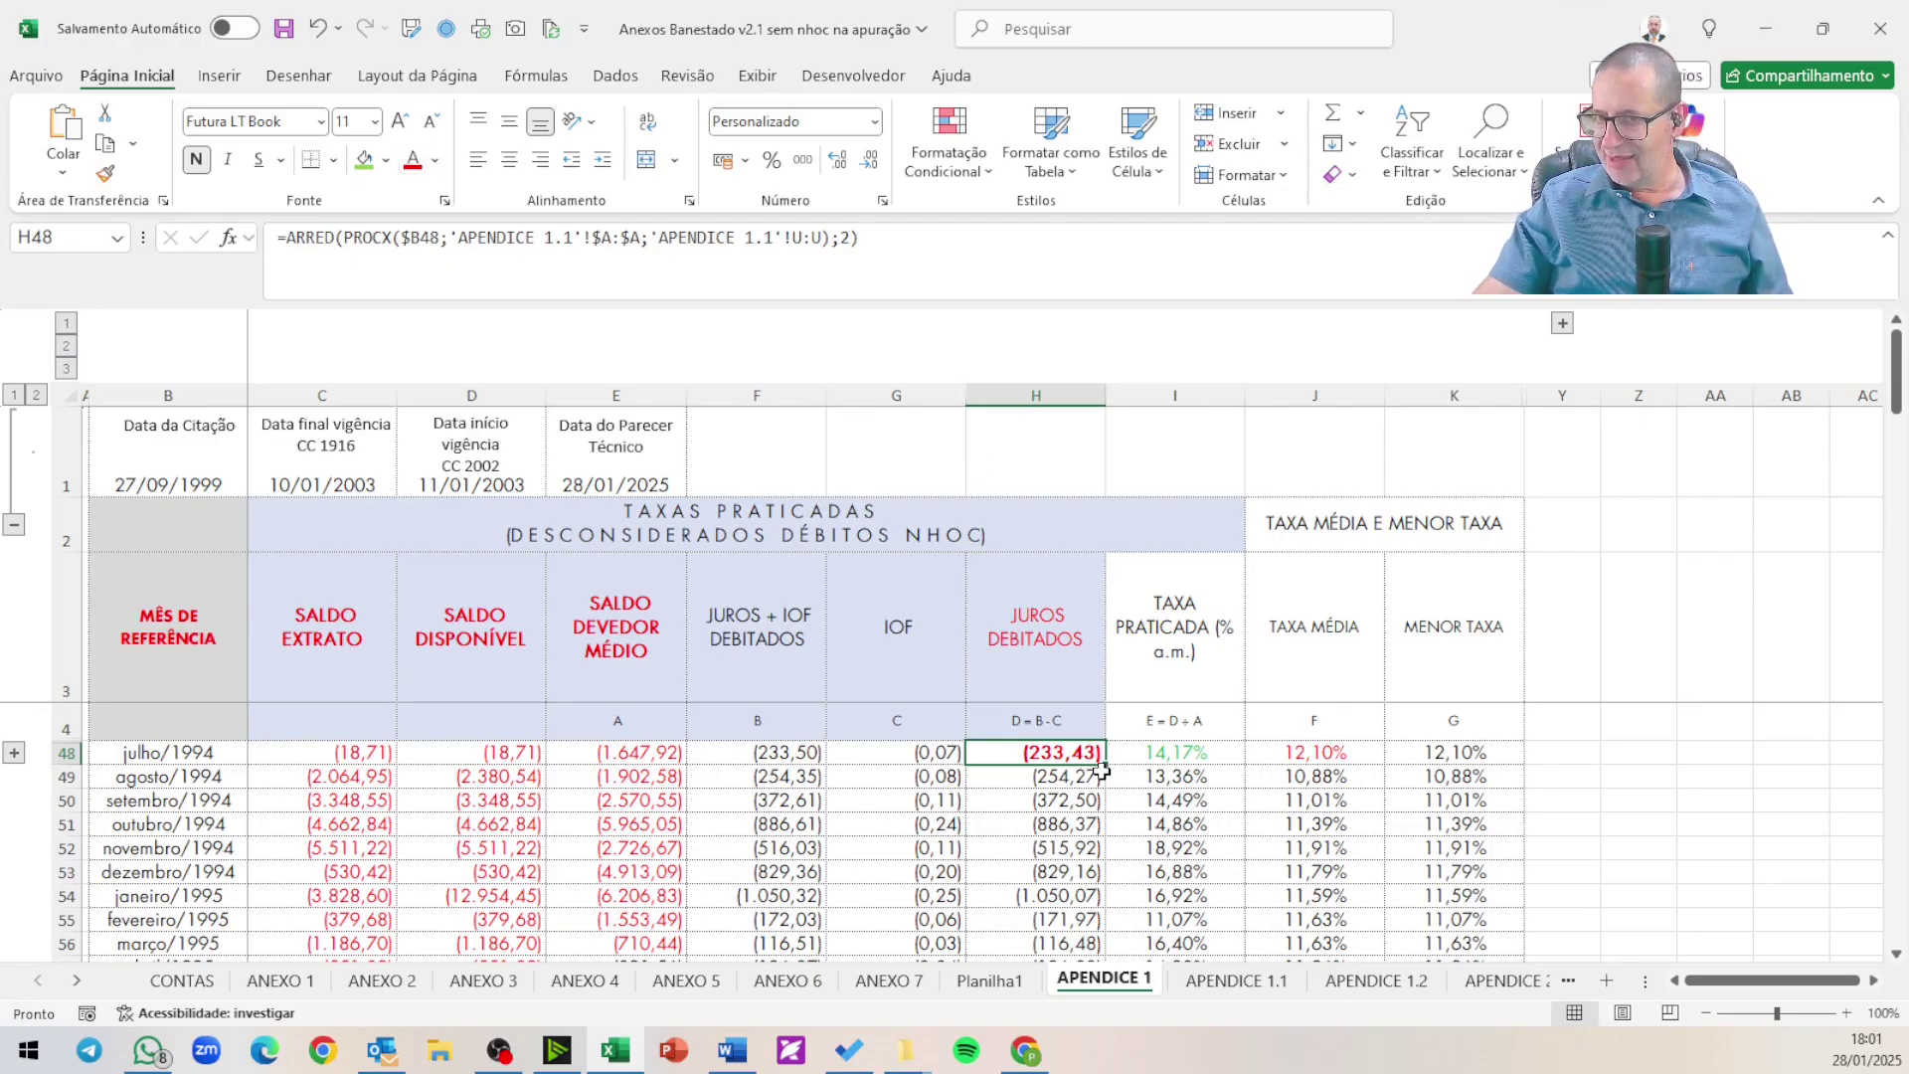
- Colour the JUROS DEBITADOS values in H49:H56 red and make the column's header bold
click(1065, 777)
drag(1065, 777, 1065, 943)
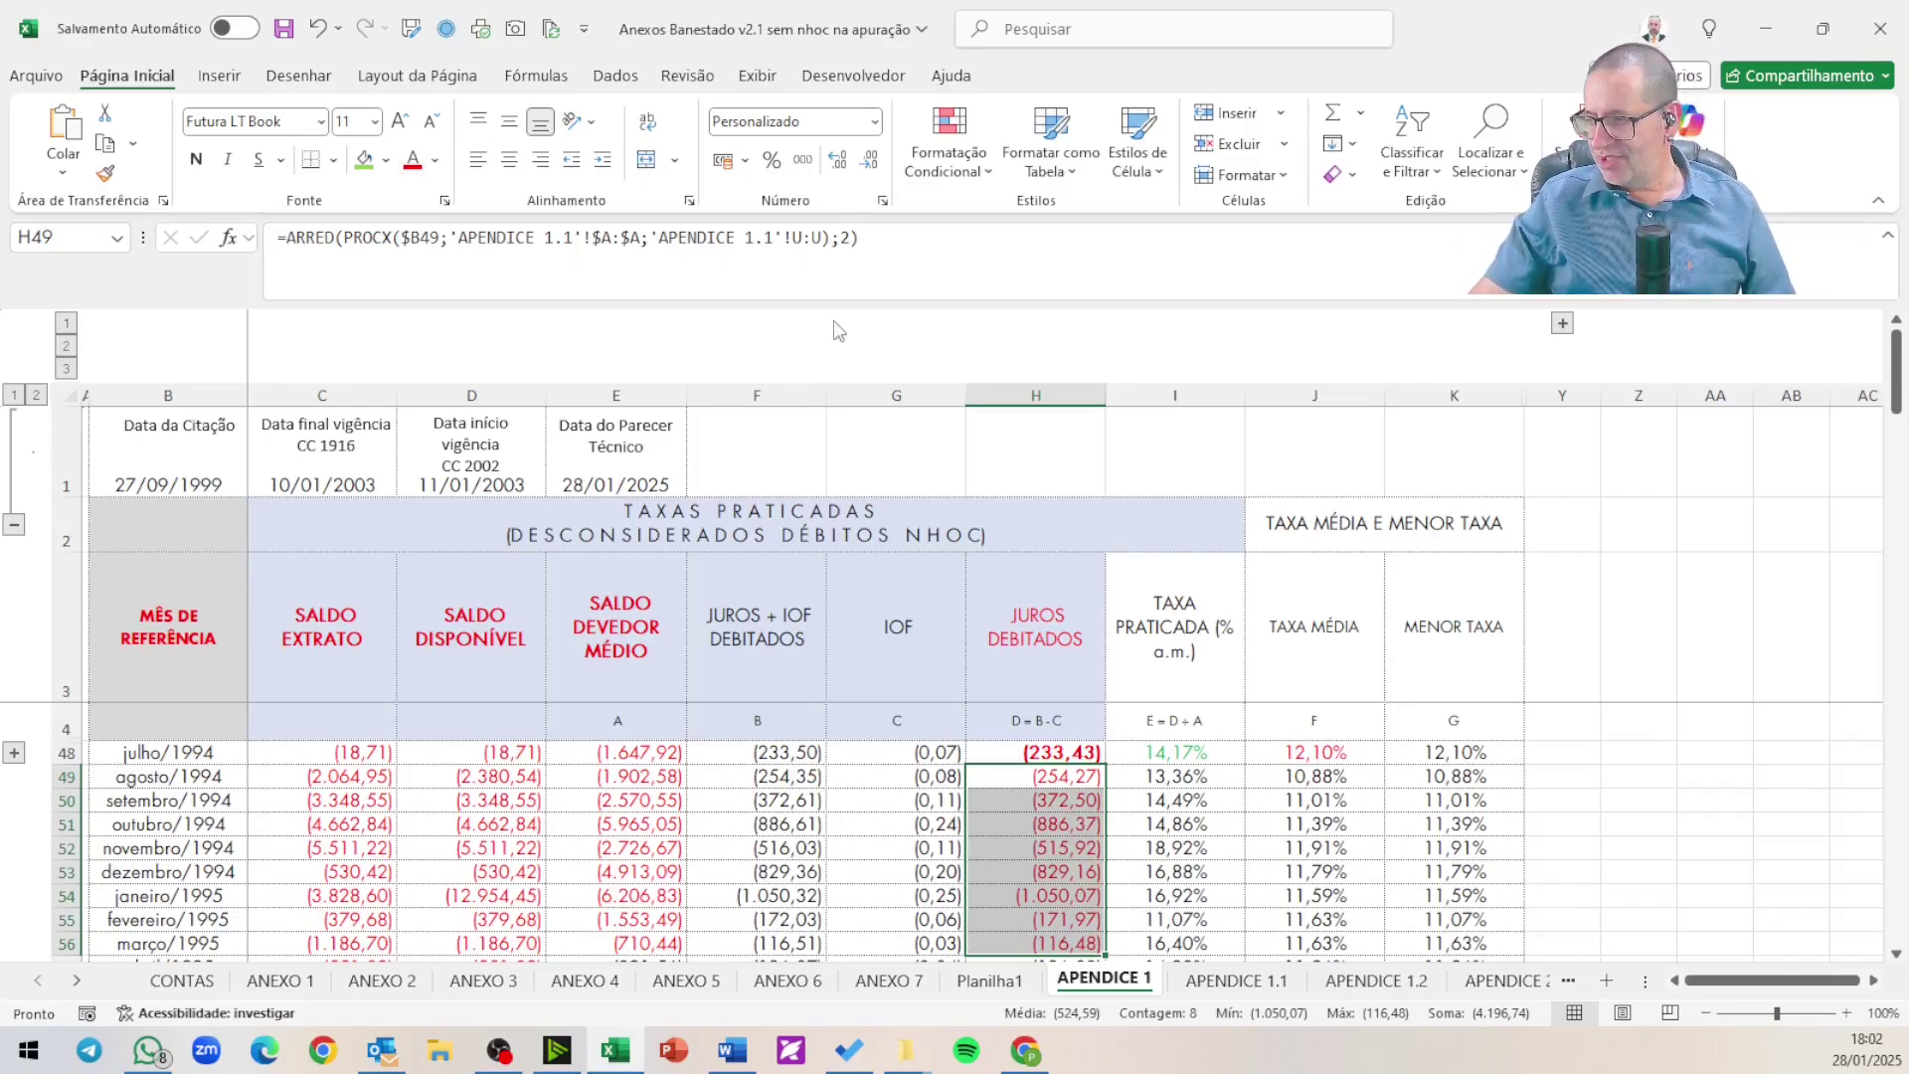
click(1012, 625)
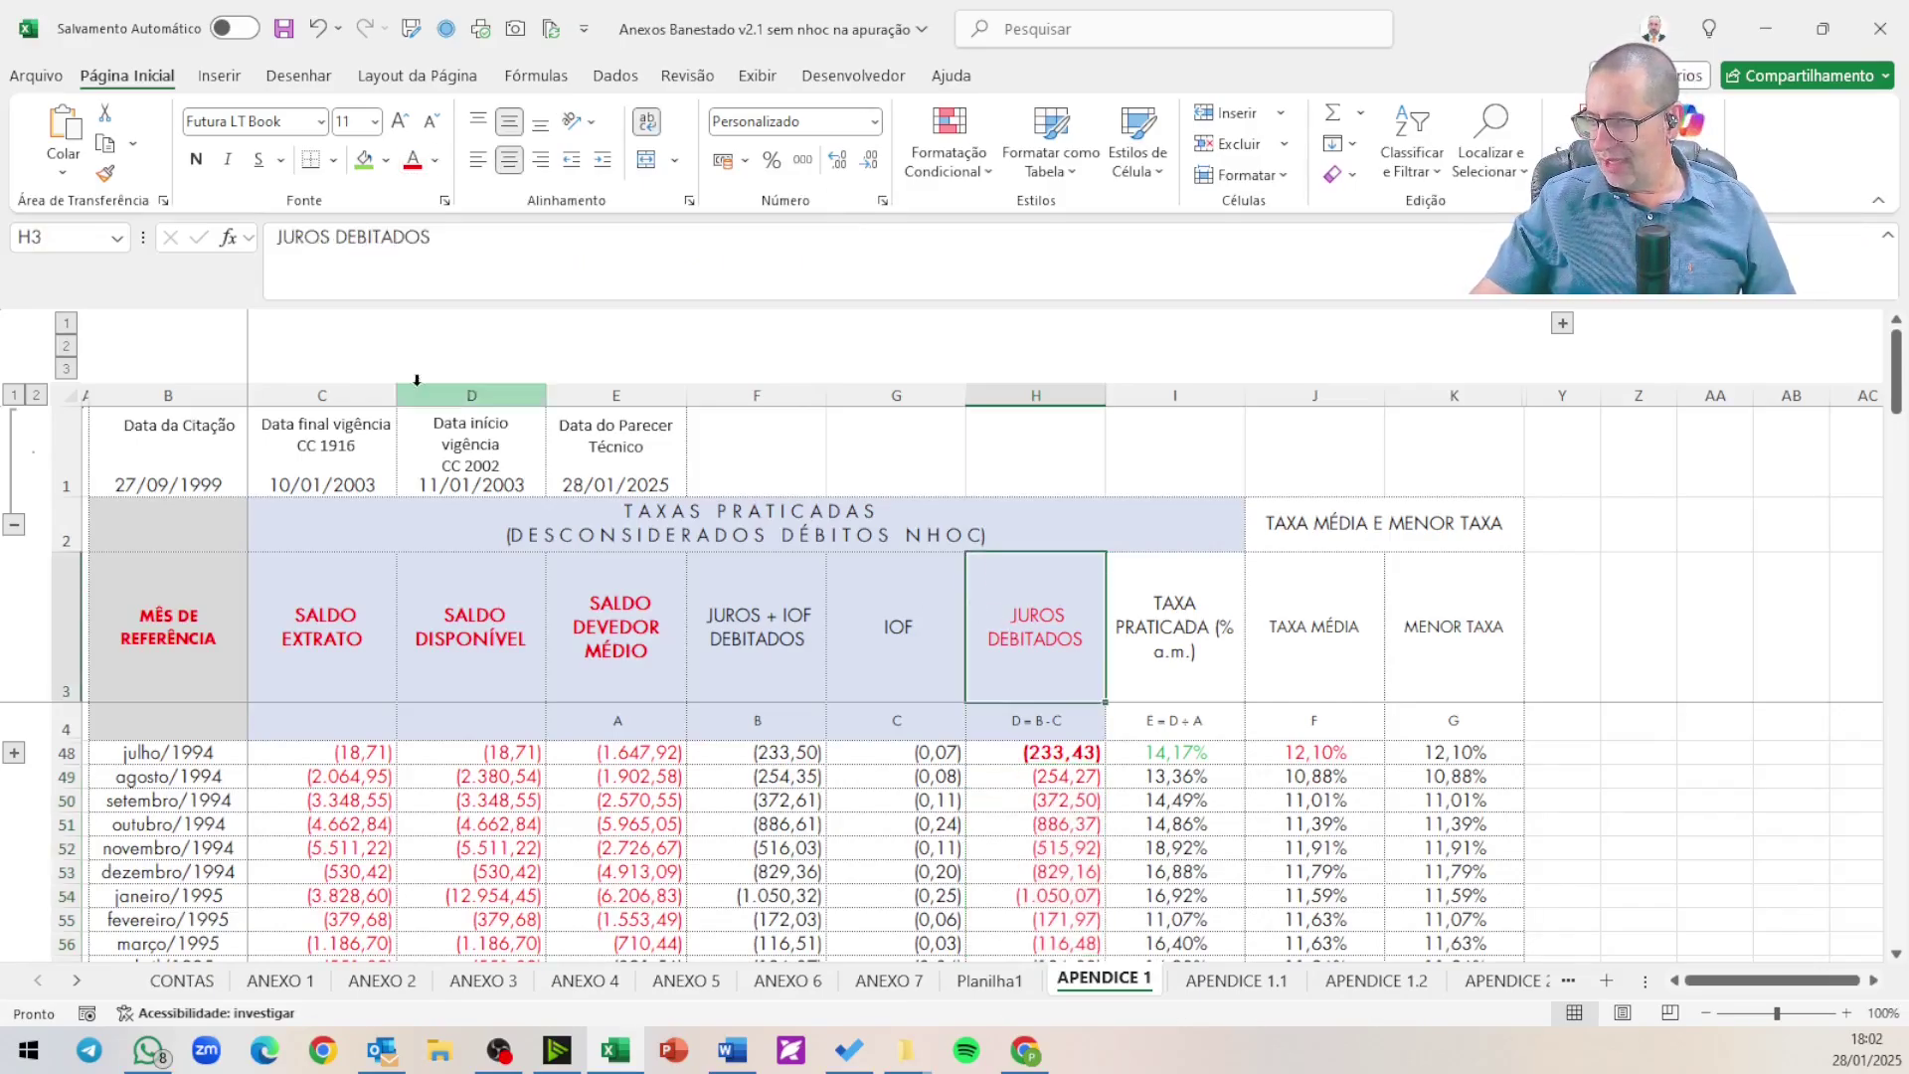
click(196, 159)
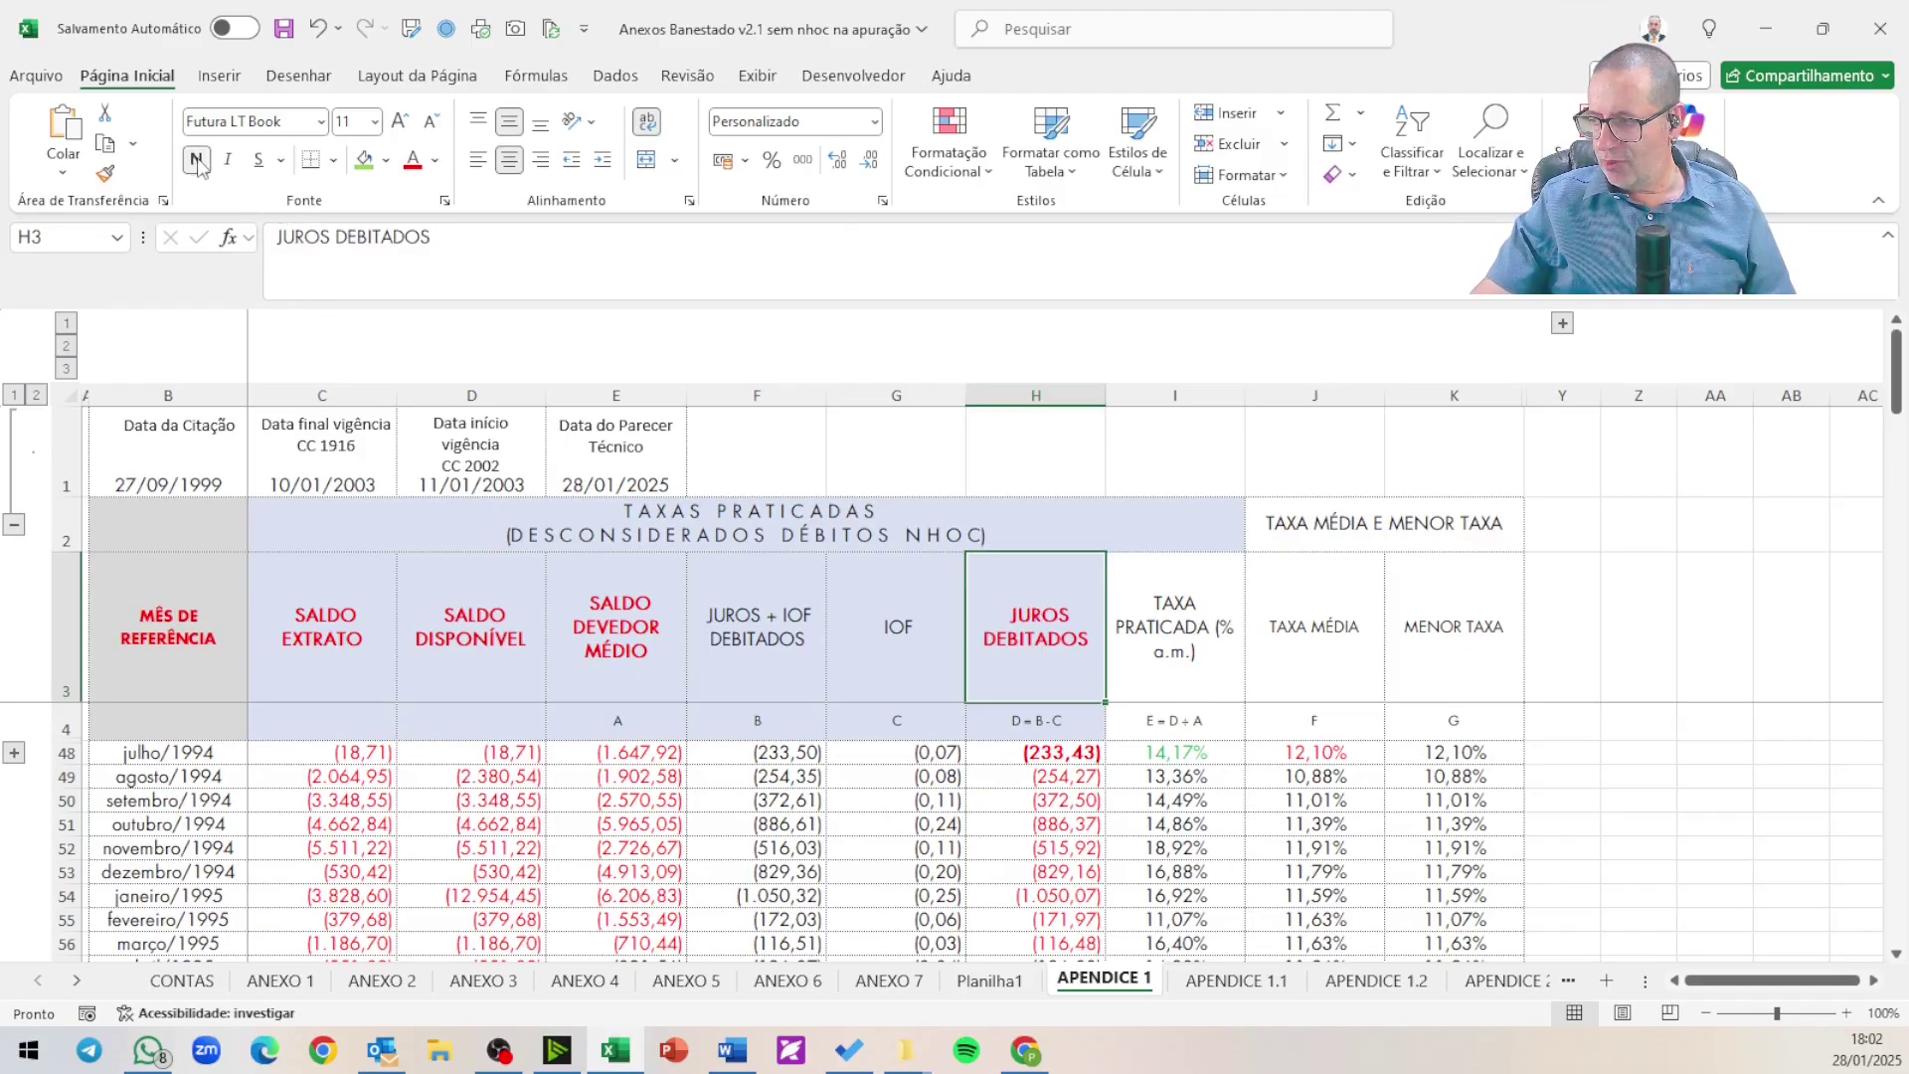
- Colour the TAXA PRATICADA (% a.m.) header red and copy the JUROS DEBITADOS header formatting from H3:H4 onto I3:I4
click(1185, 627)
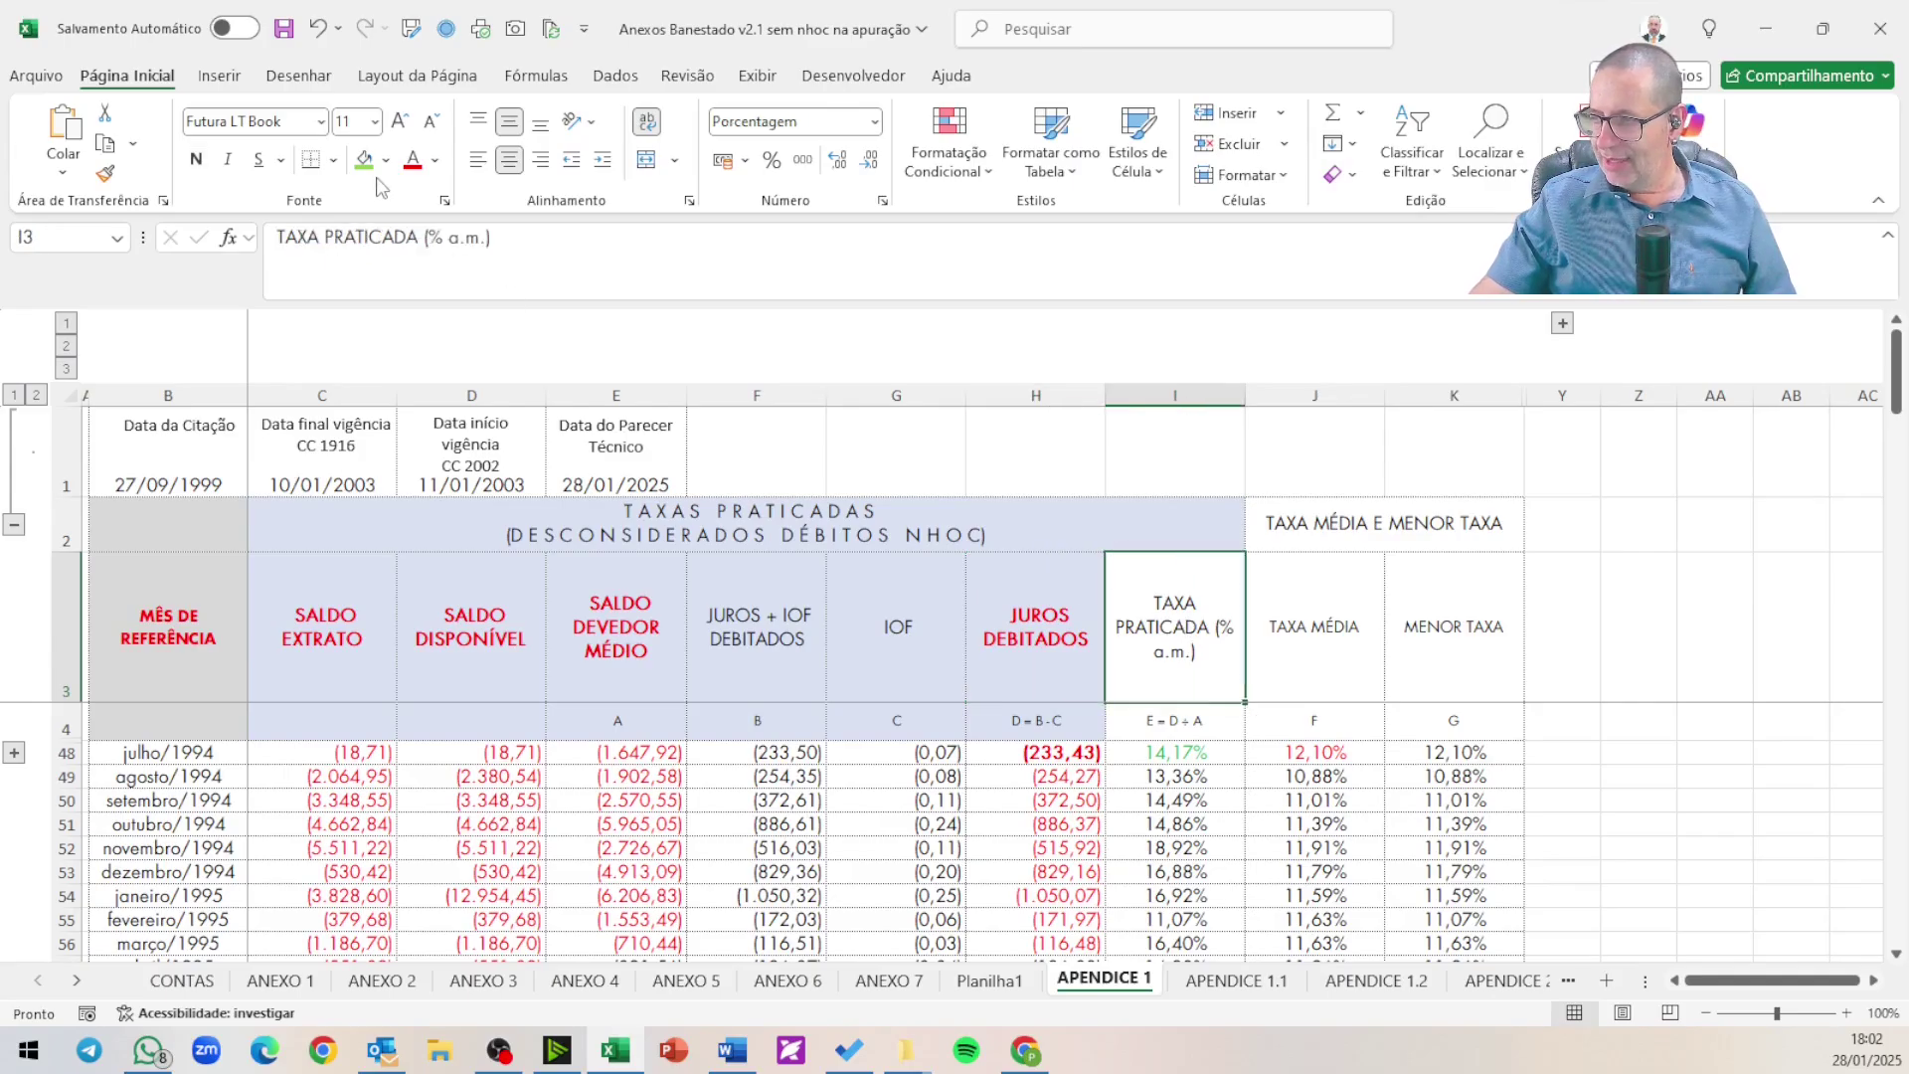
click(416, 161)
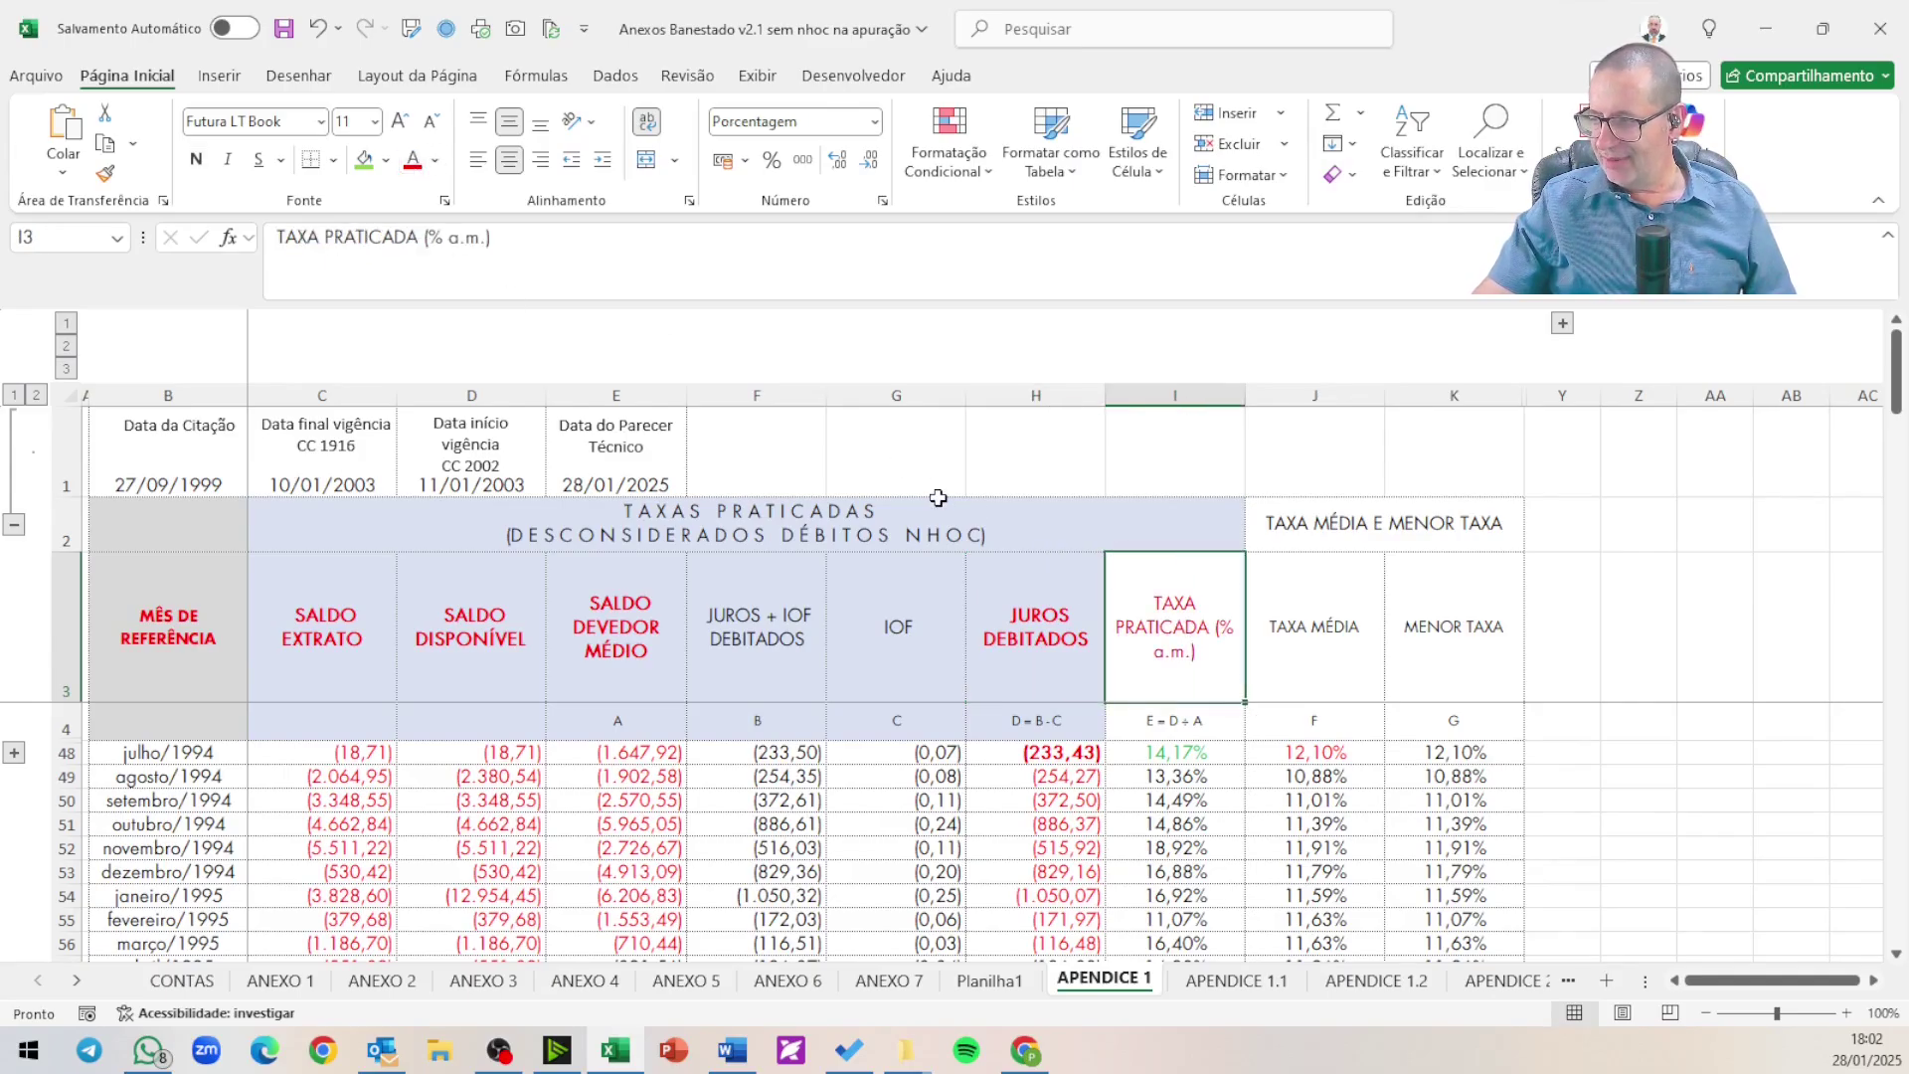
drag(1053, 627, 1060, 704)
click(104, 173)
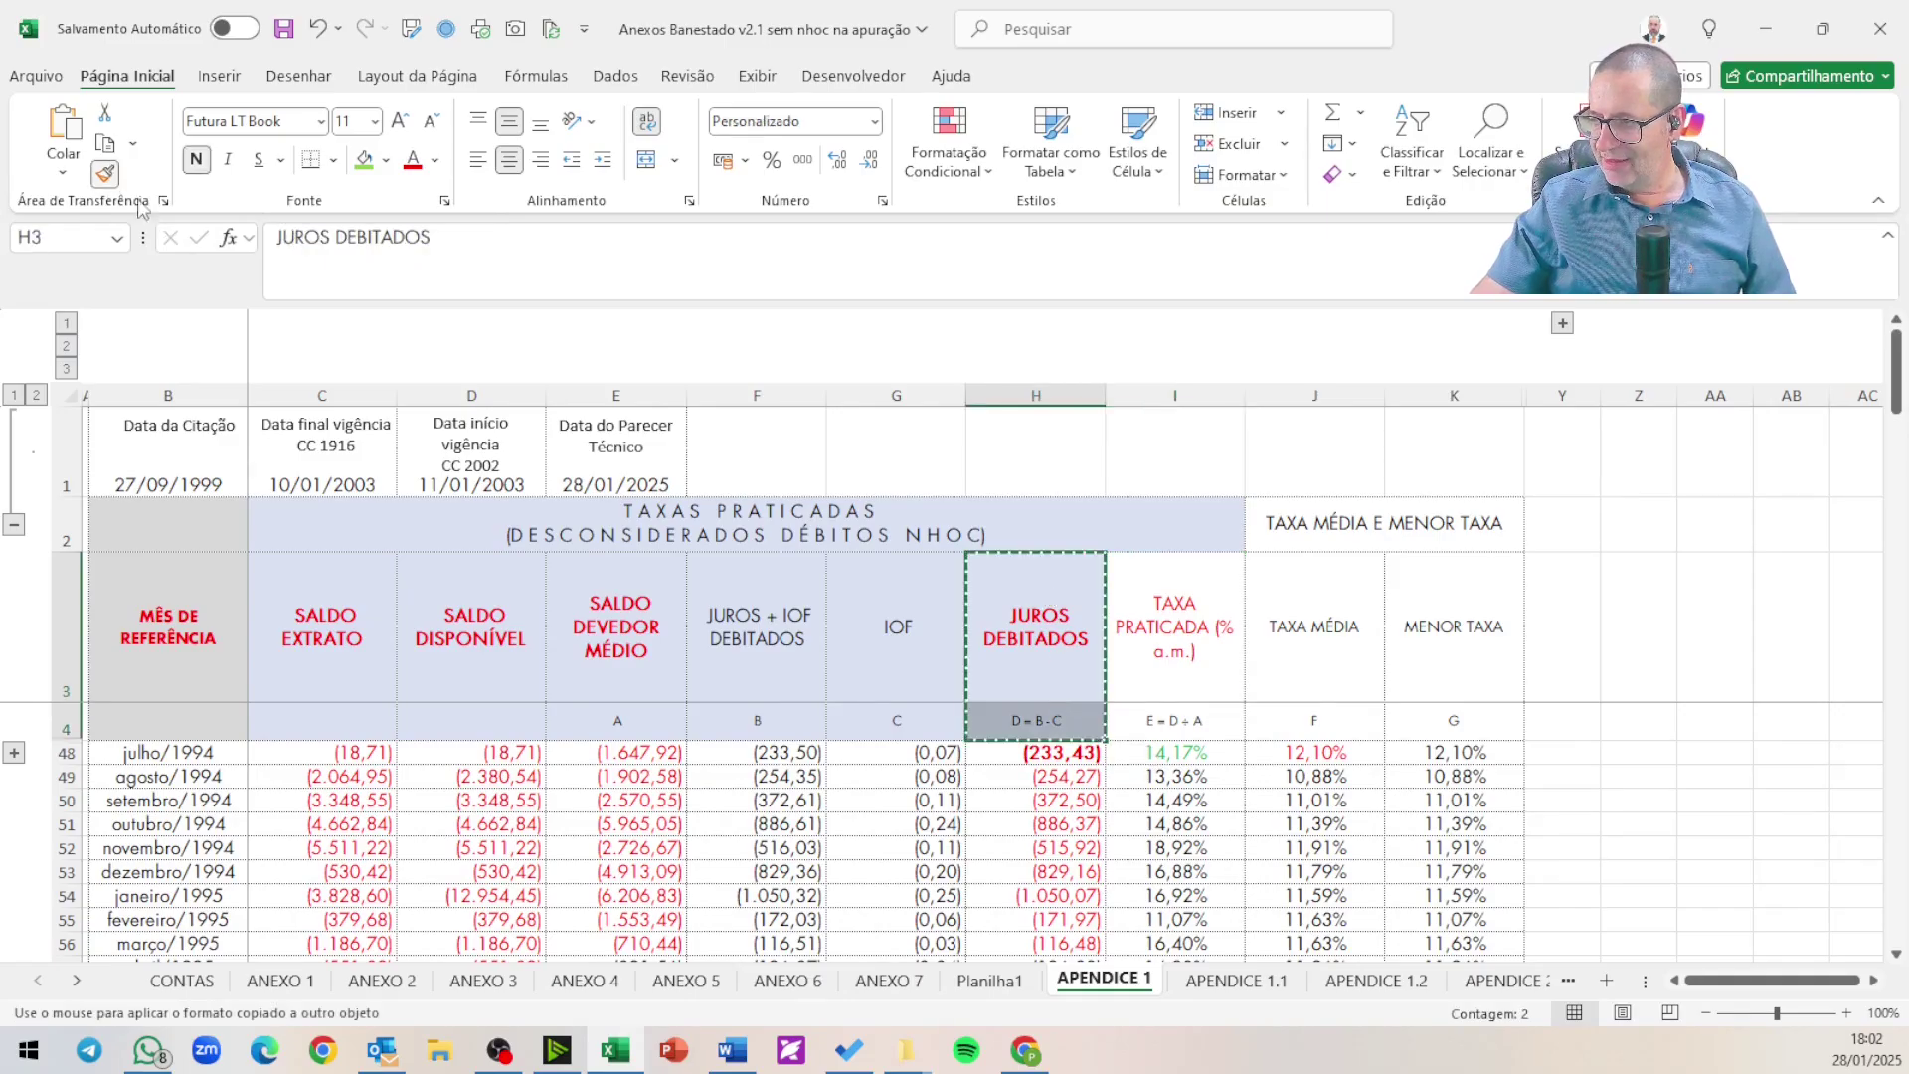
drag(1142, 622, 1159, 726)
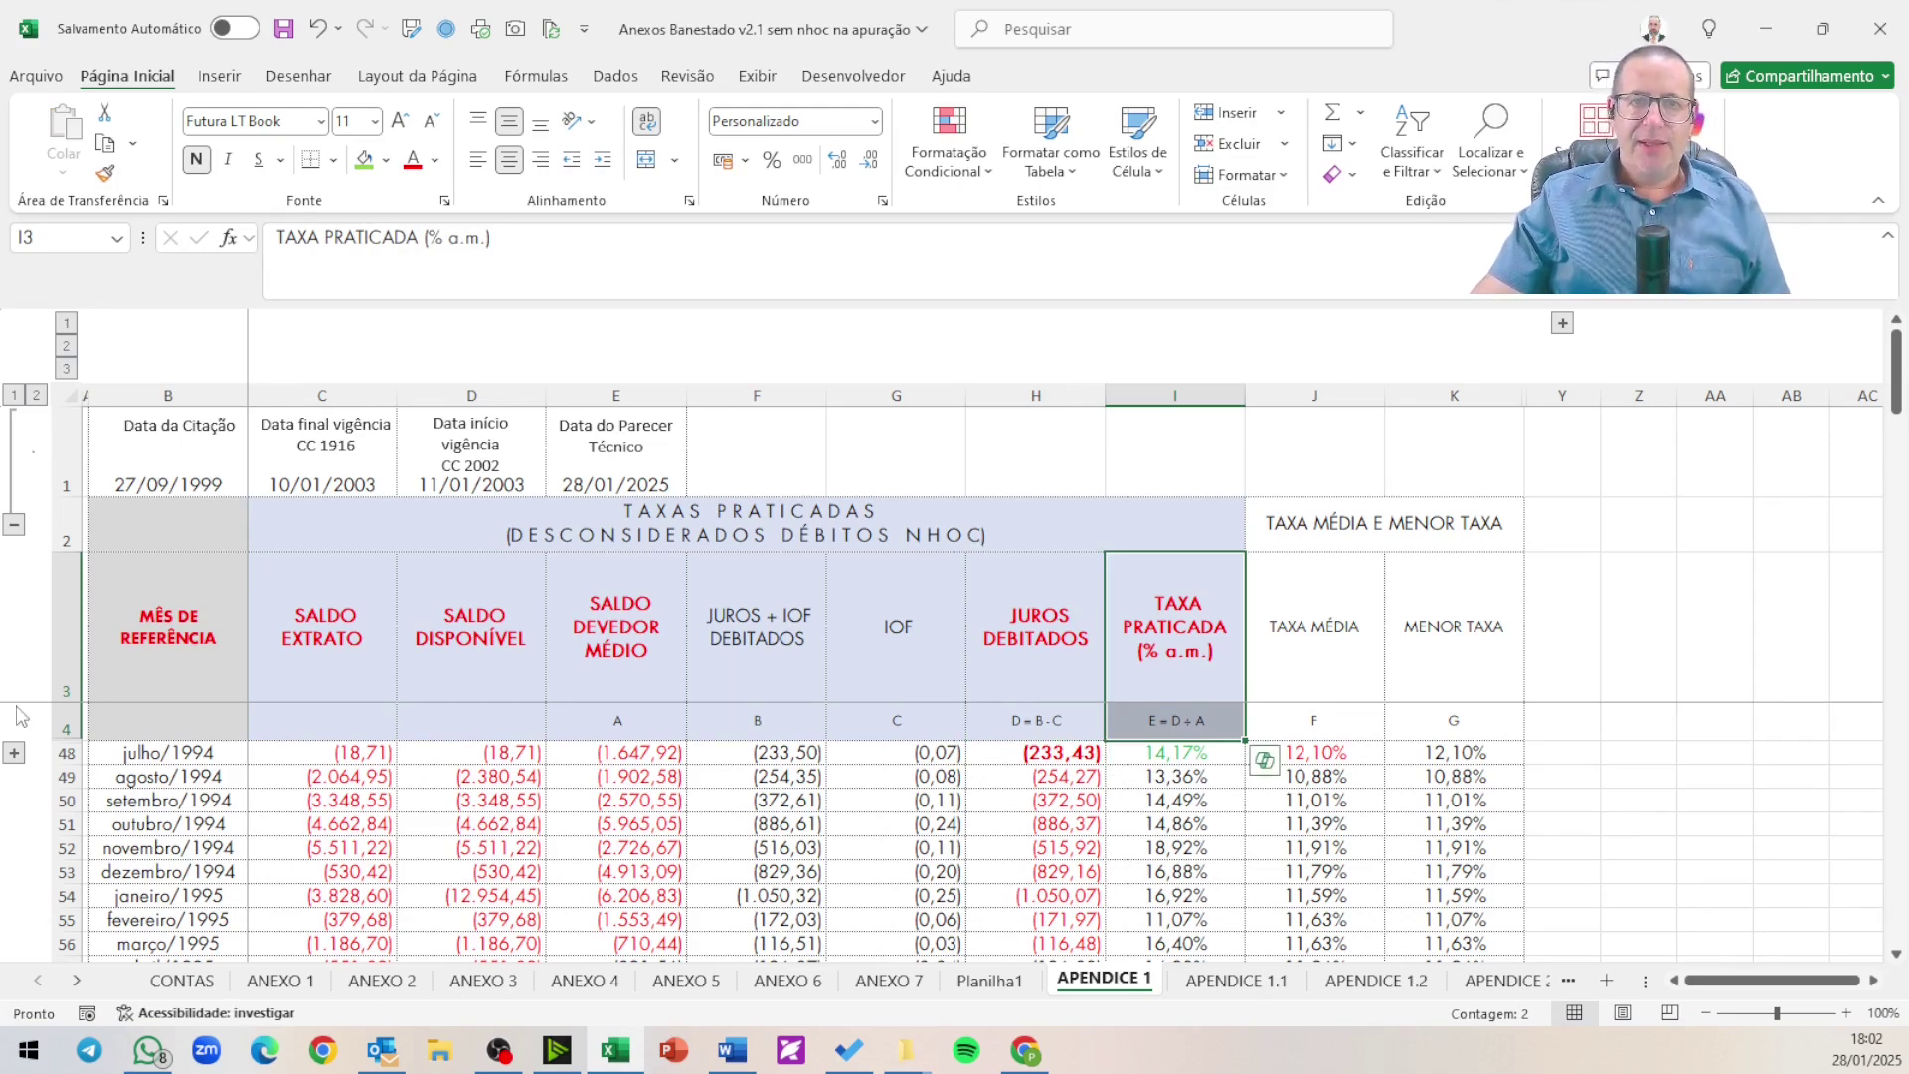
key(Escape)
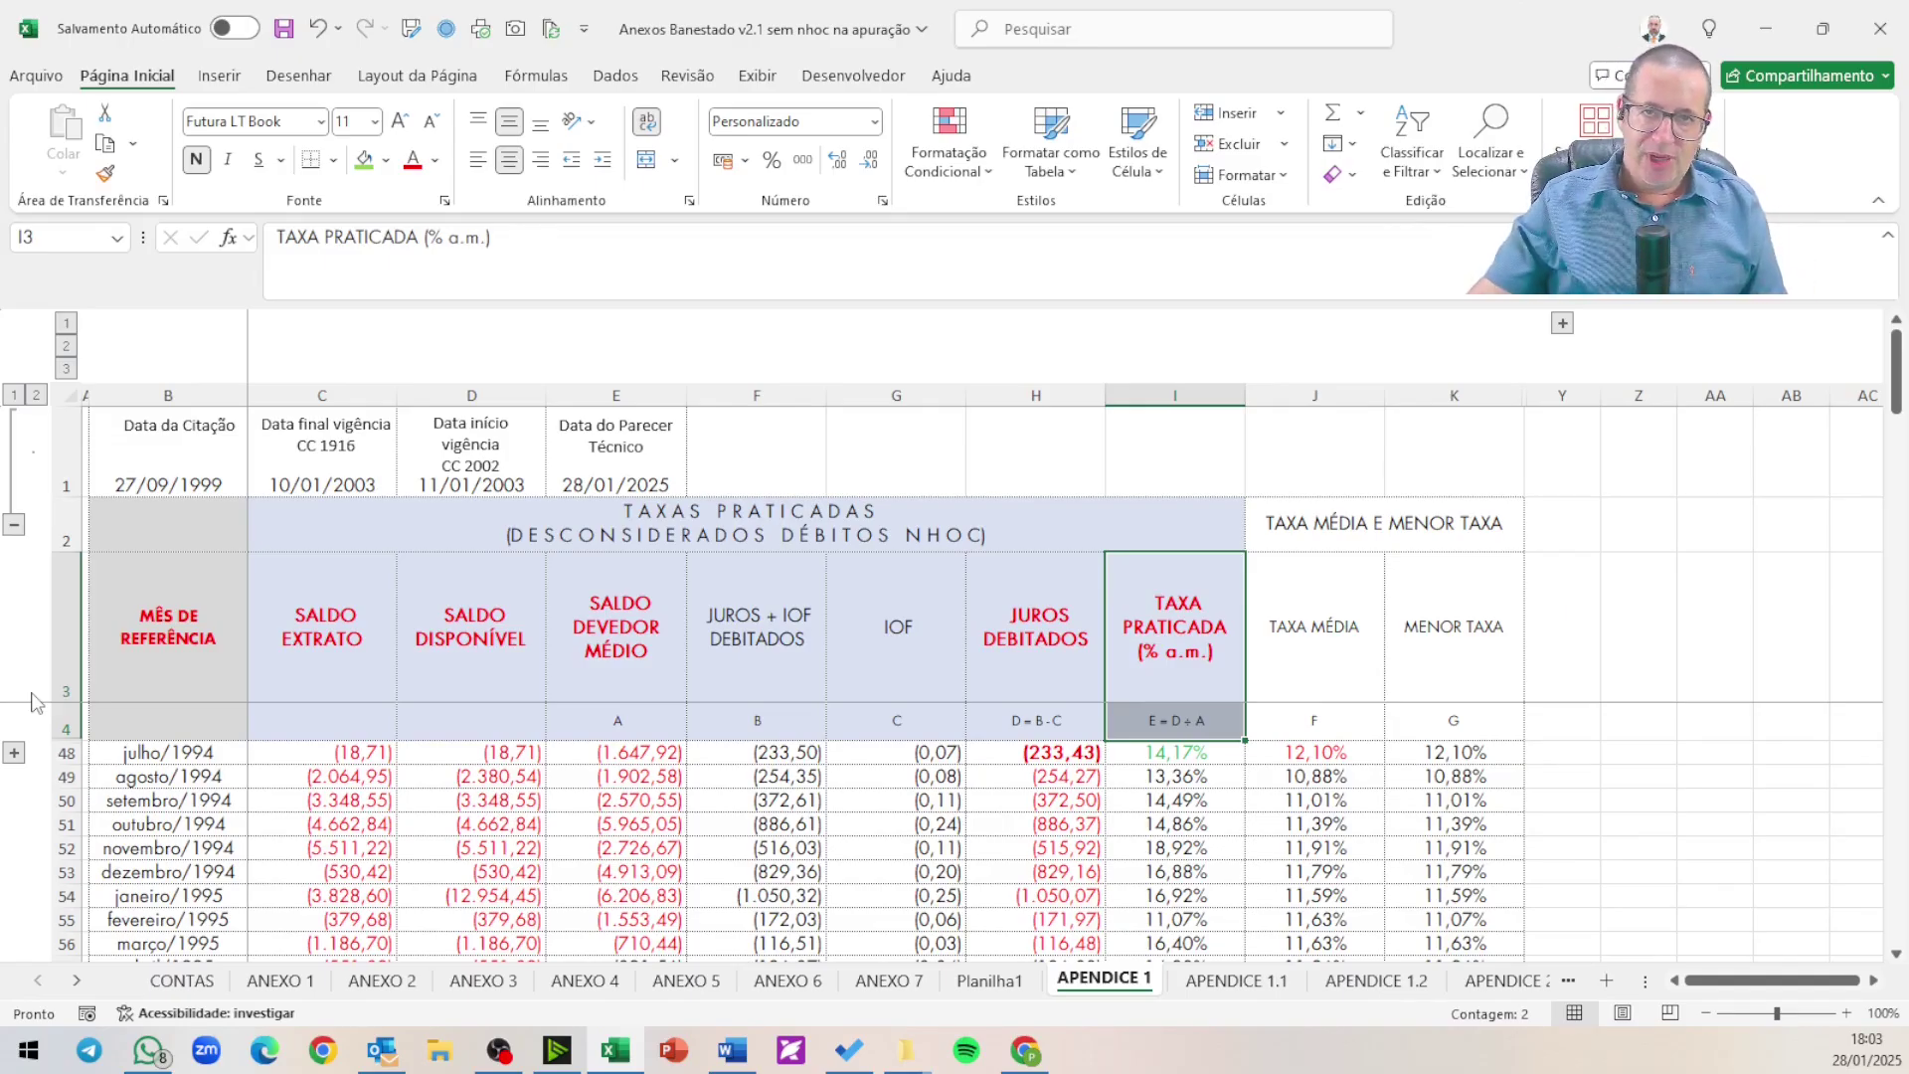
- Colour the TAXA PRATICADA values in I48:I57 red
click(1173, 751)
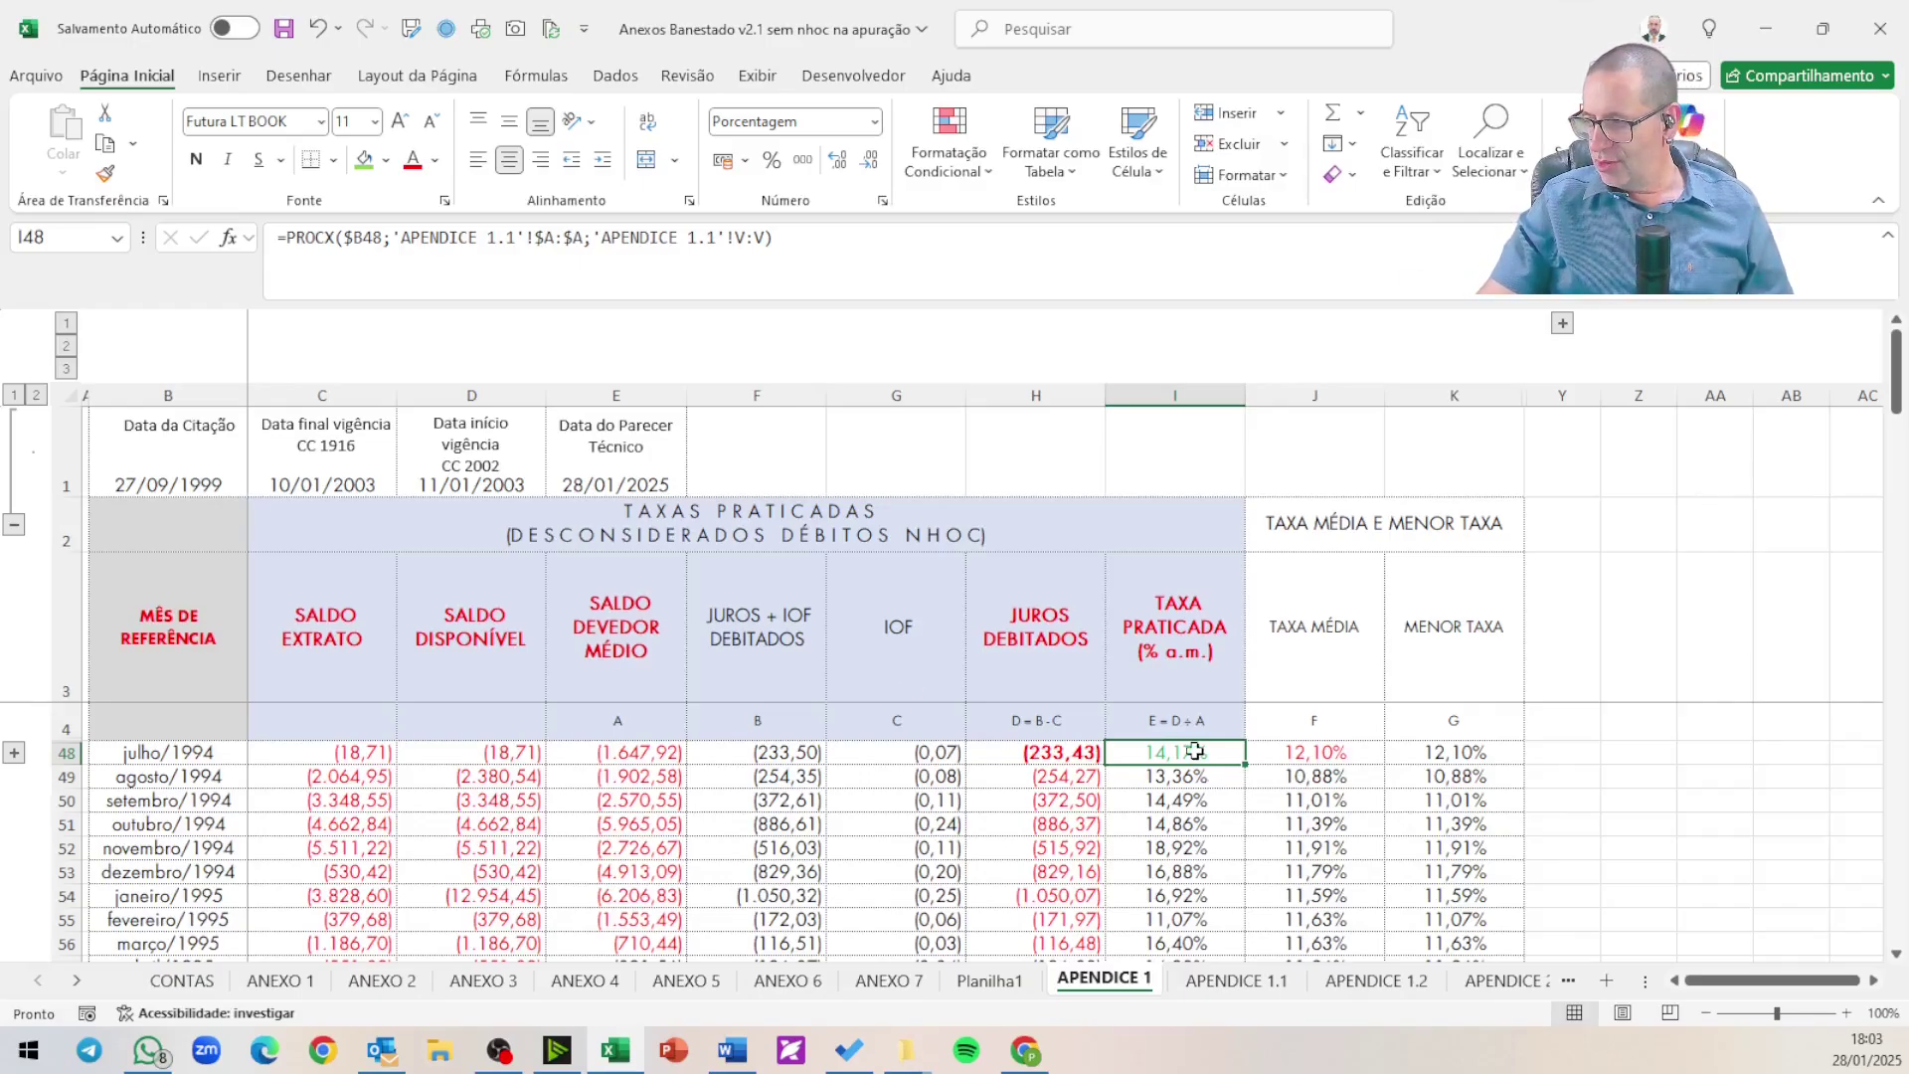
click(413, 162)
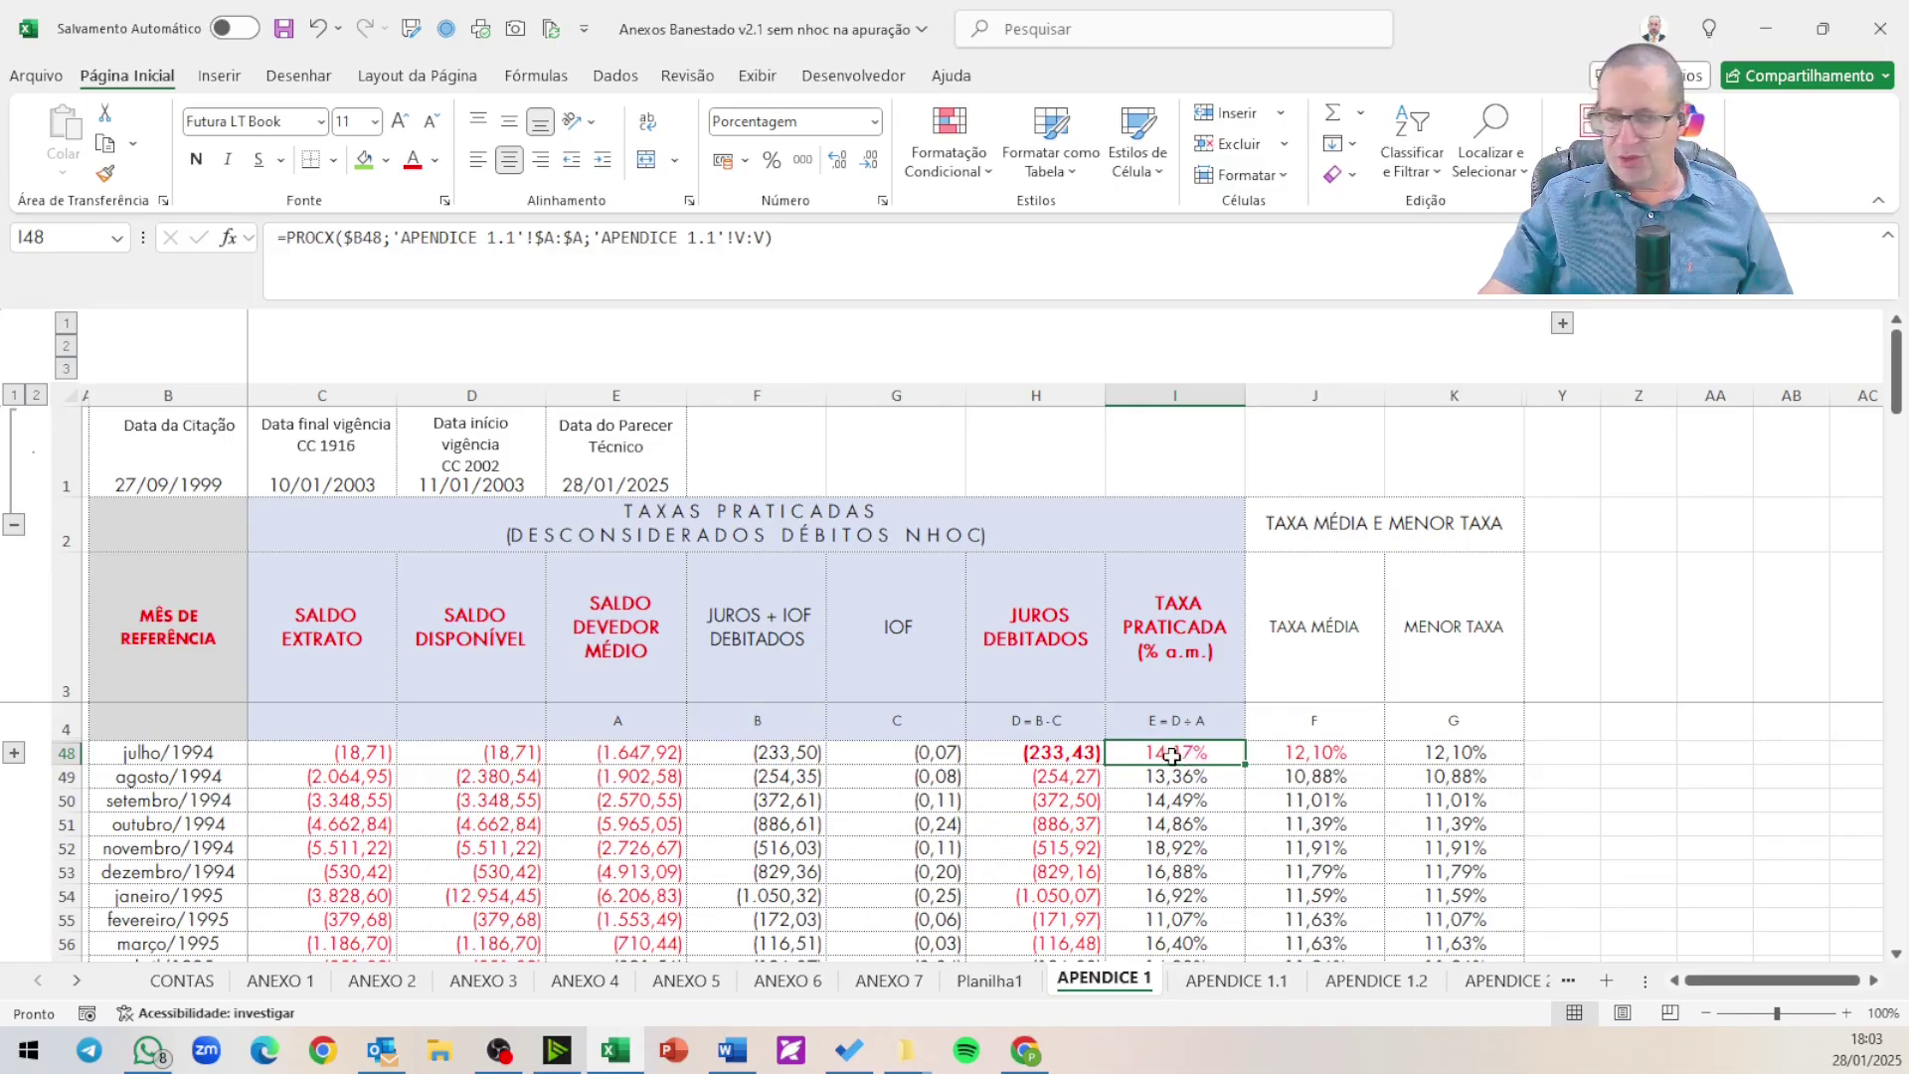
click(1206, 781)
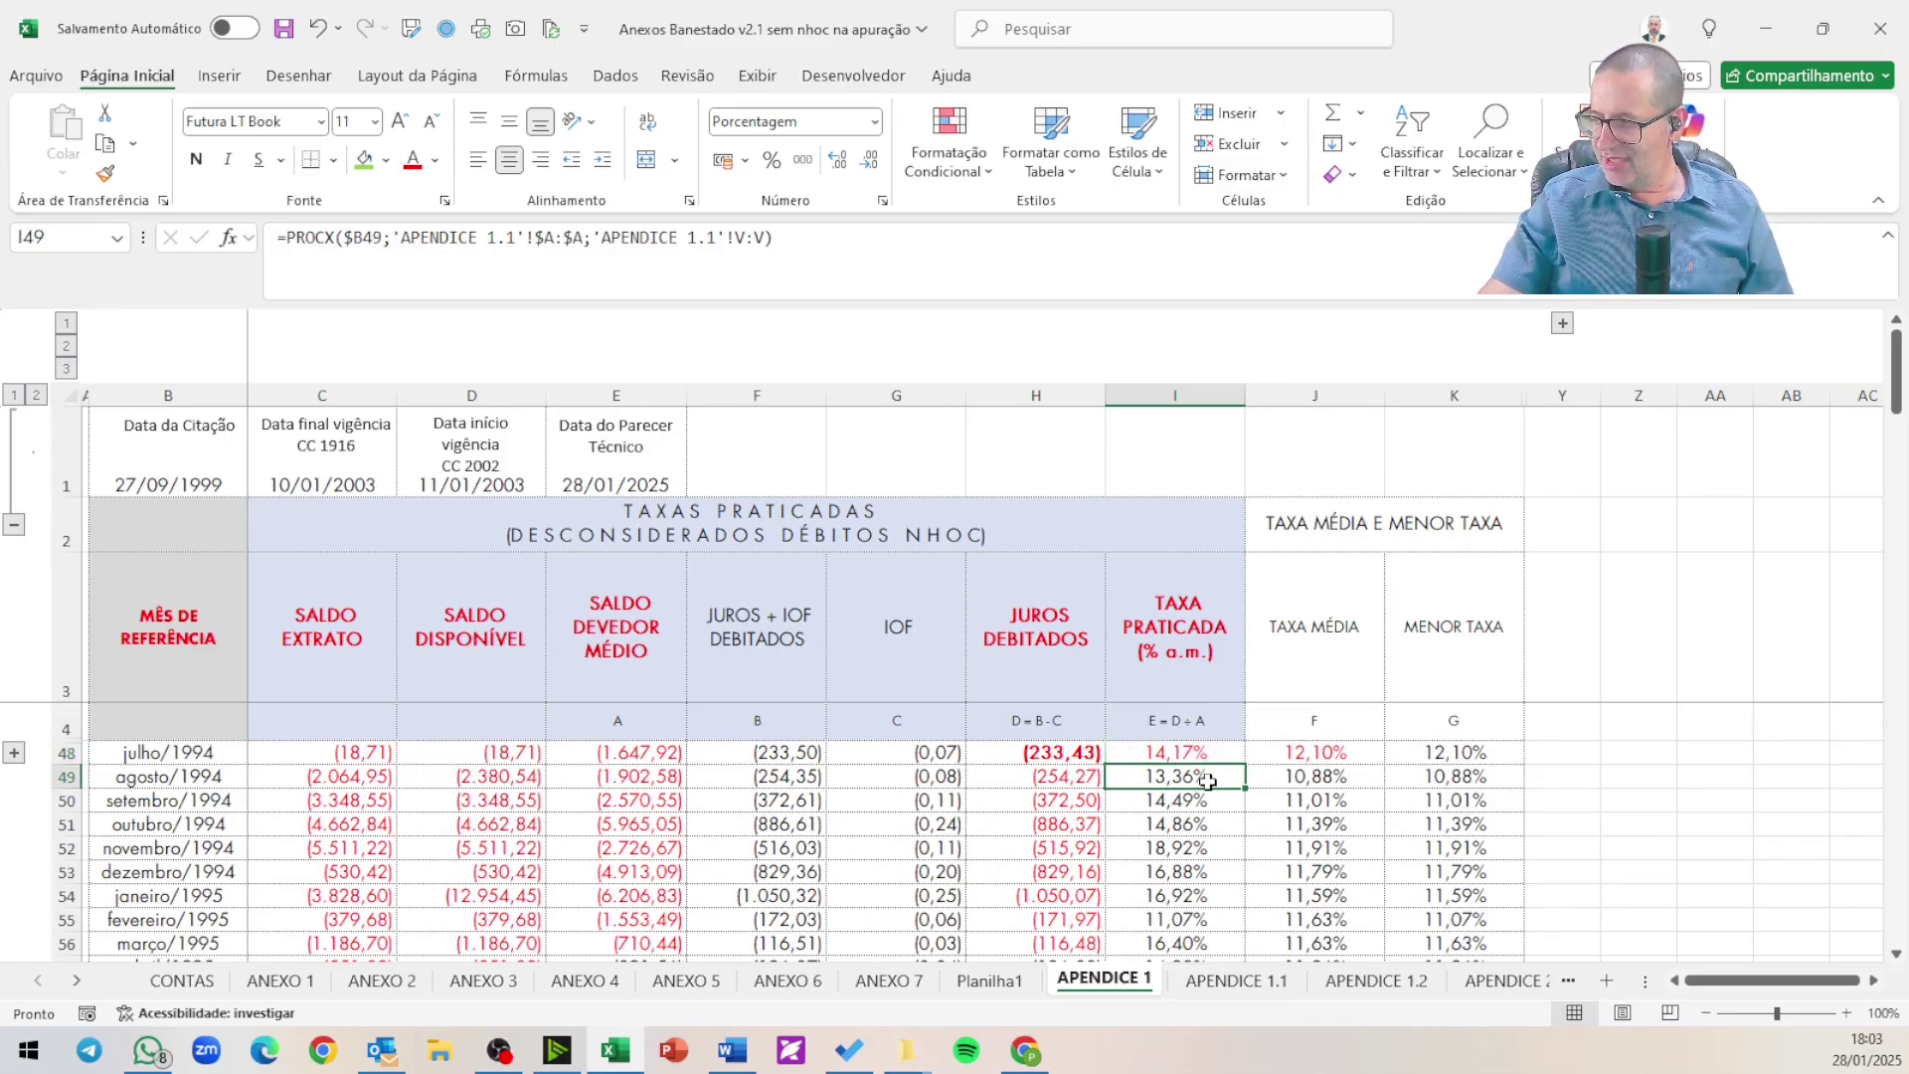
drag(1201, 777, 1203, 959)
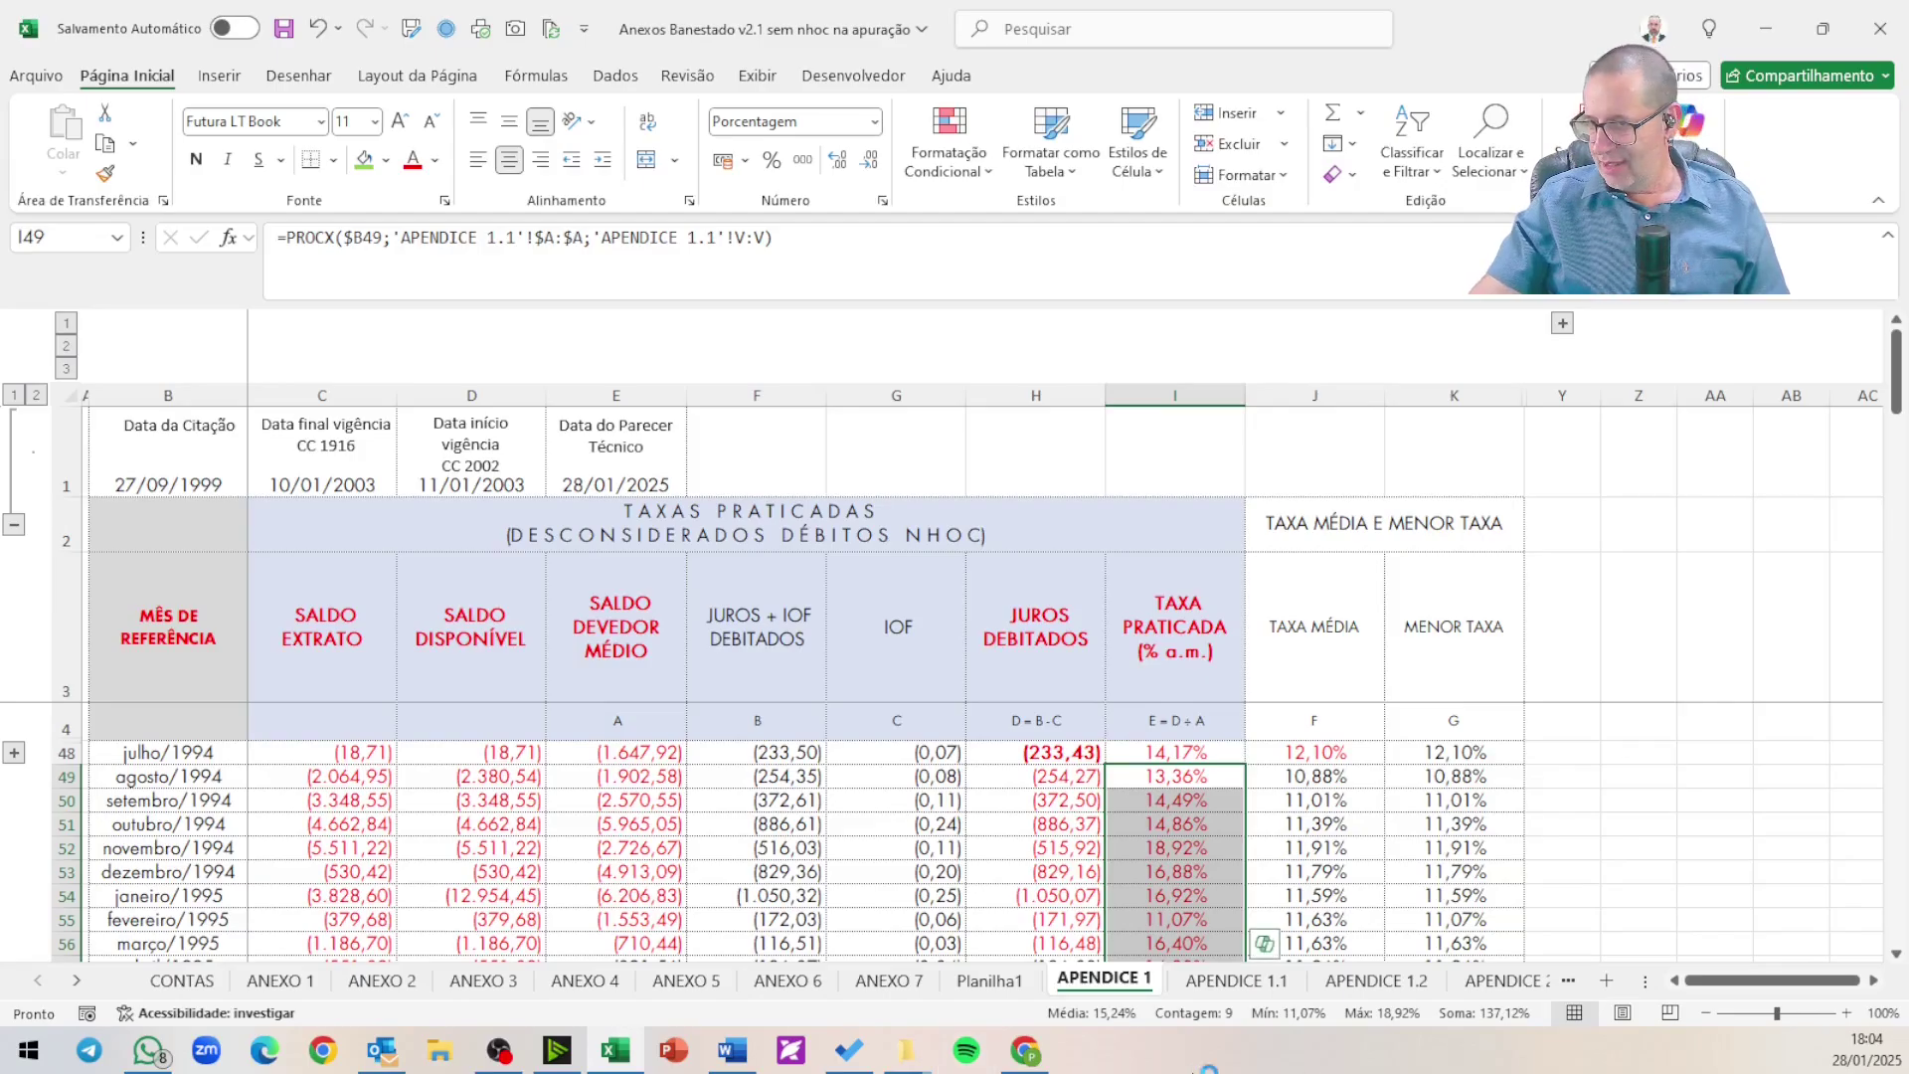
- Switch to Chrome and open the Séries temporais (SGS) system from the Banco Central do Brasil site's statistics section
mouse_move(1024, 1054)
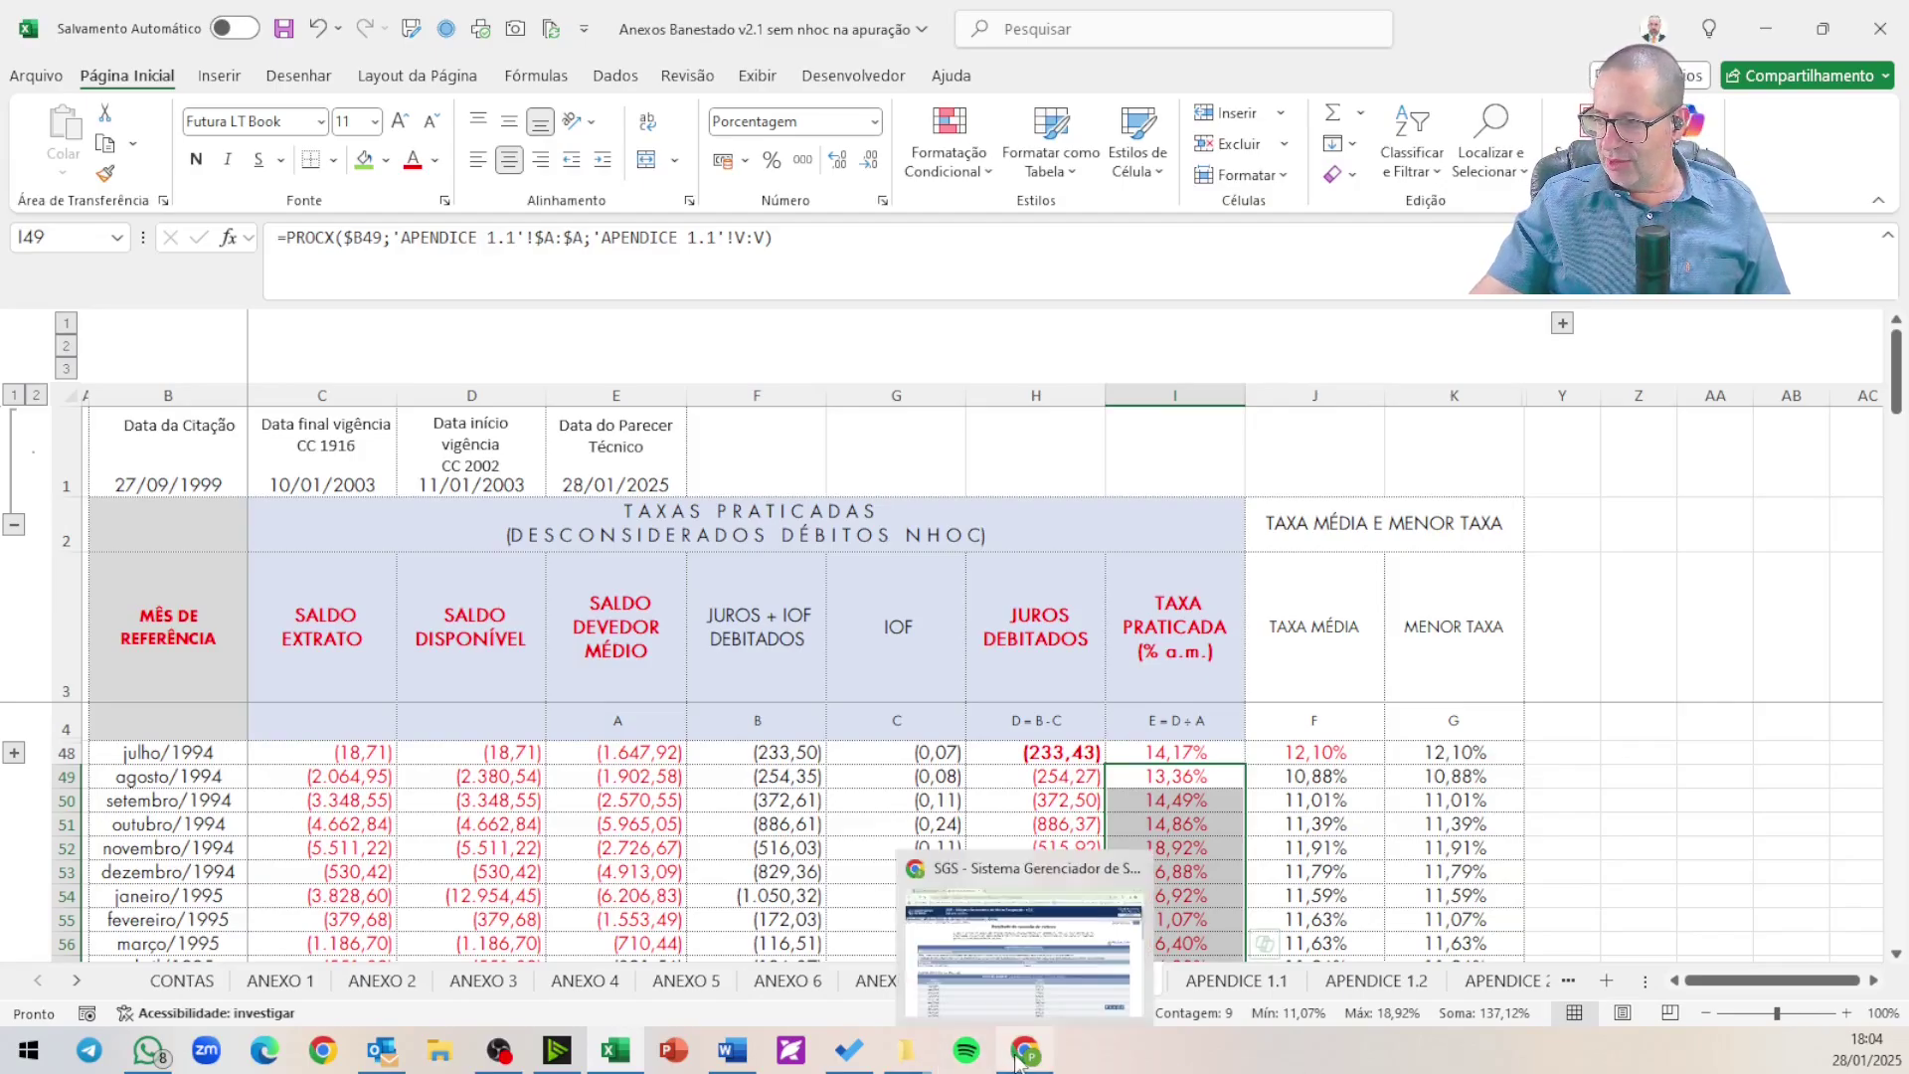
click(1021, 1056)
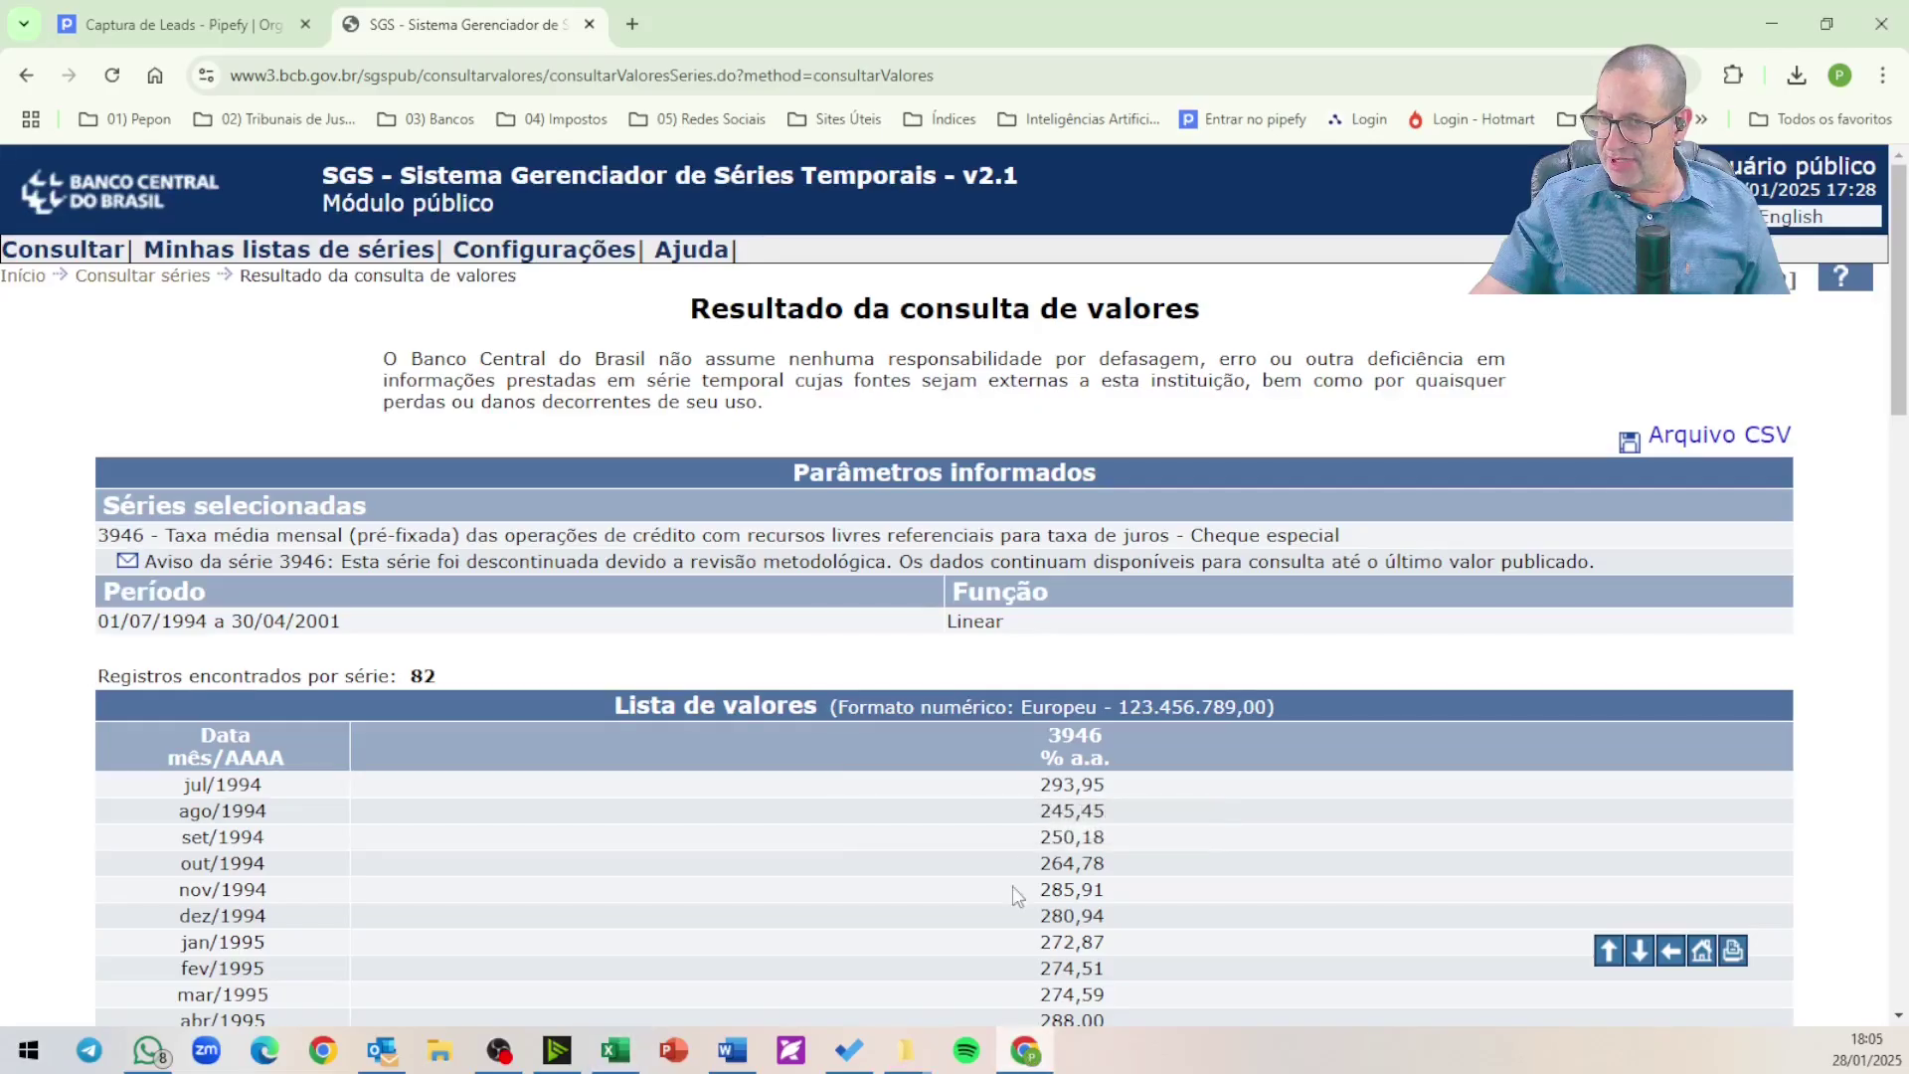
click(447, 123)
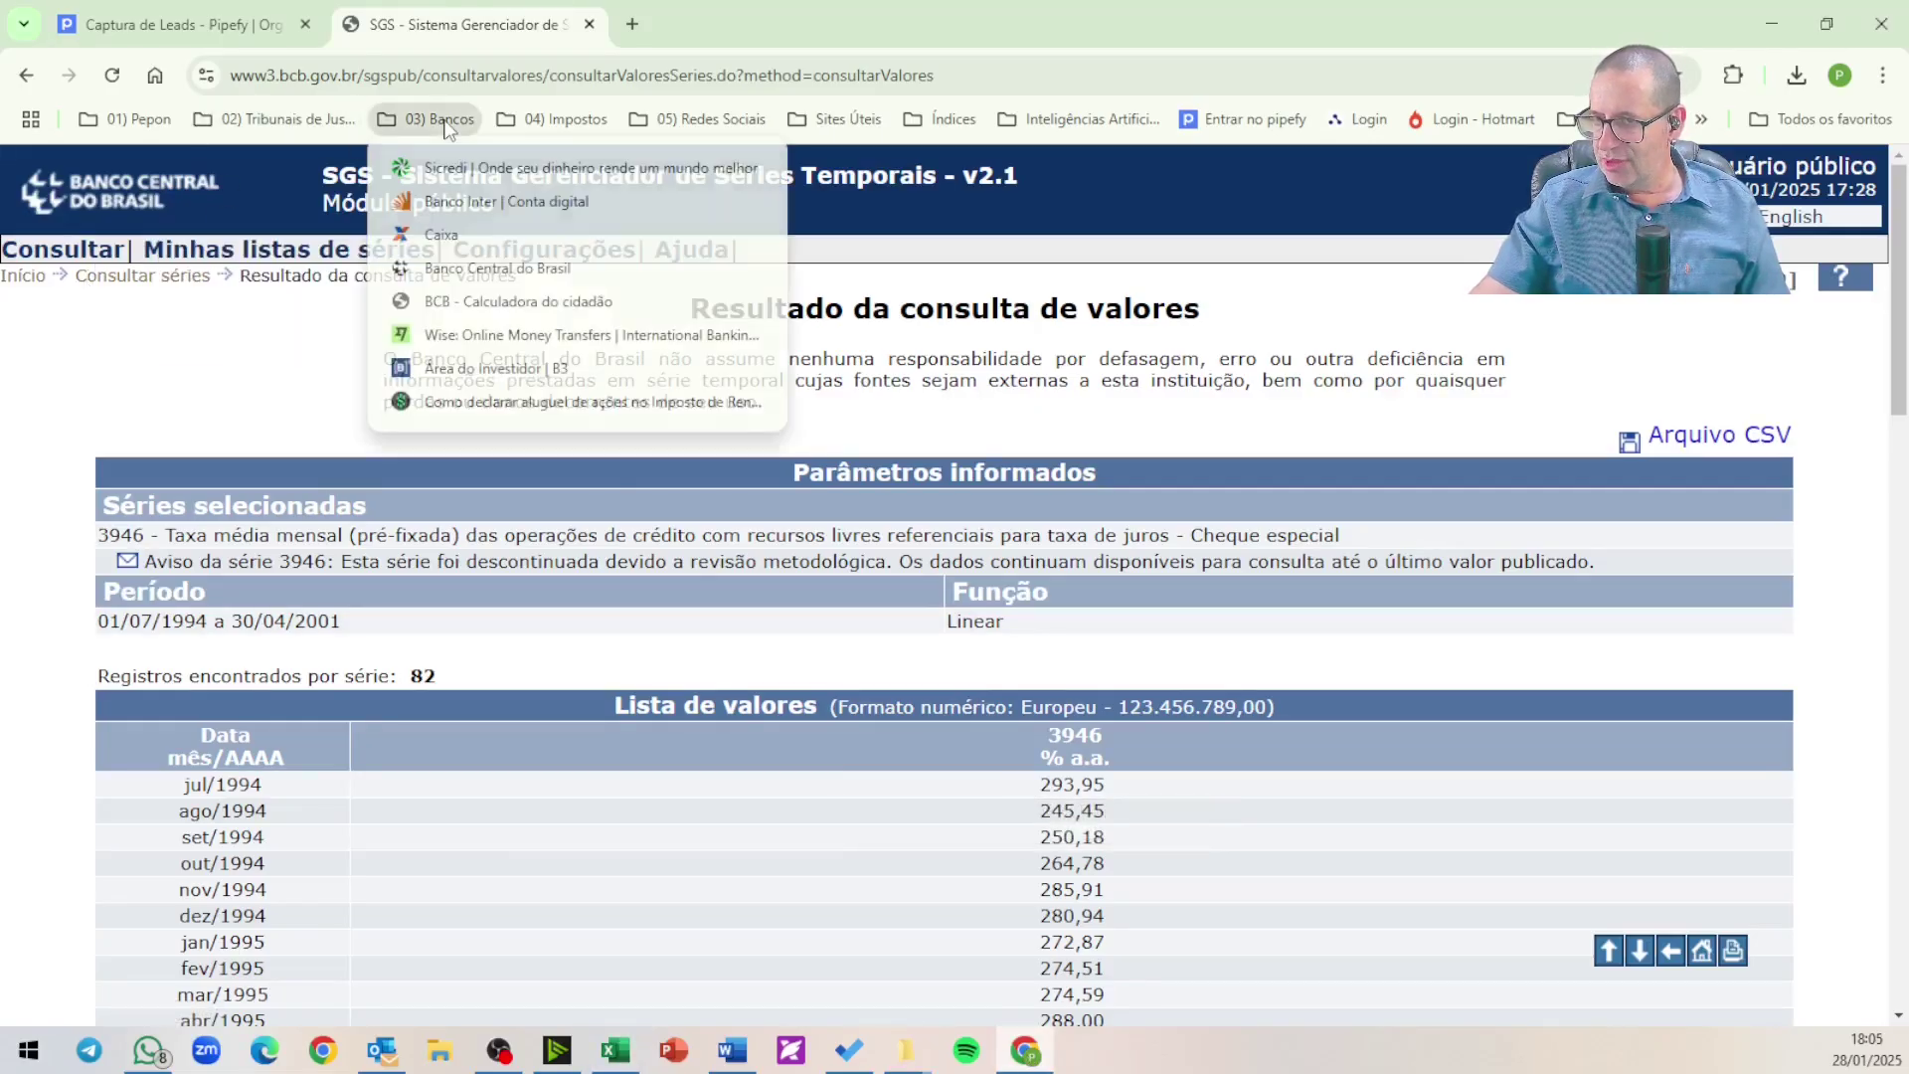
click(462, 279)
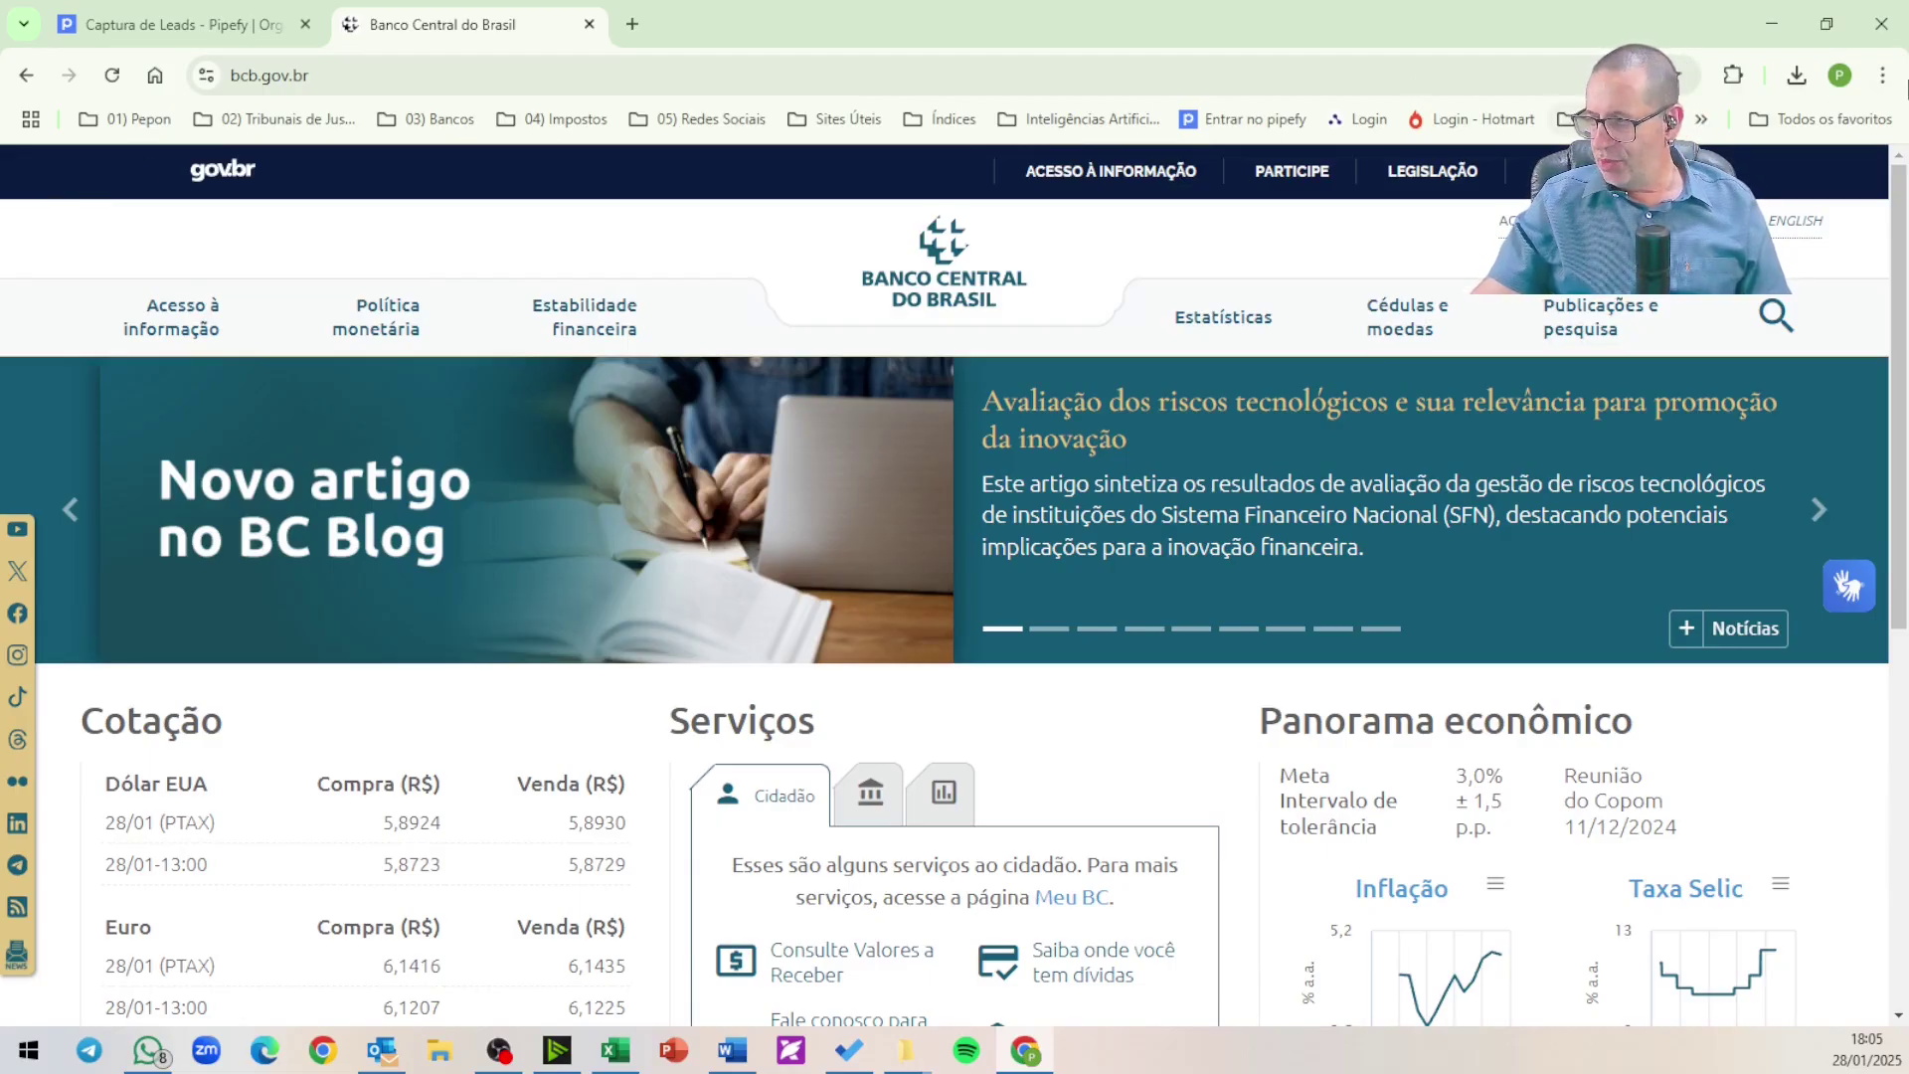
click(1224, 323)
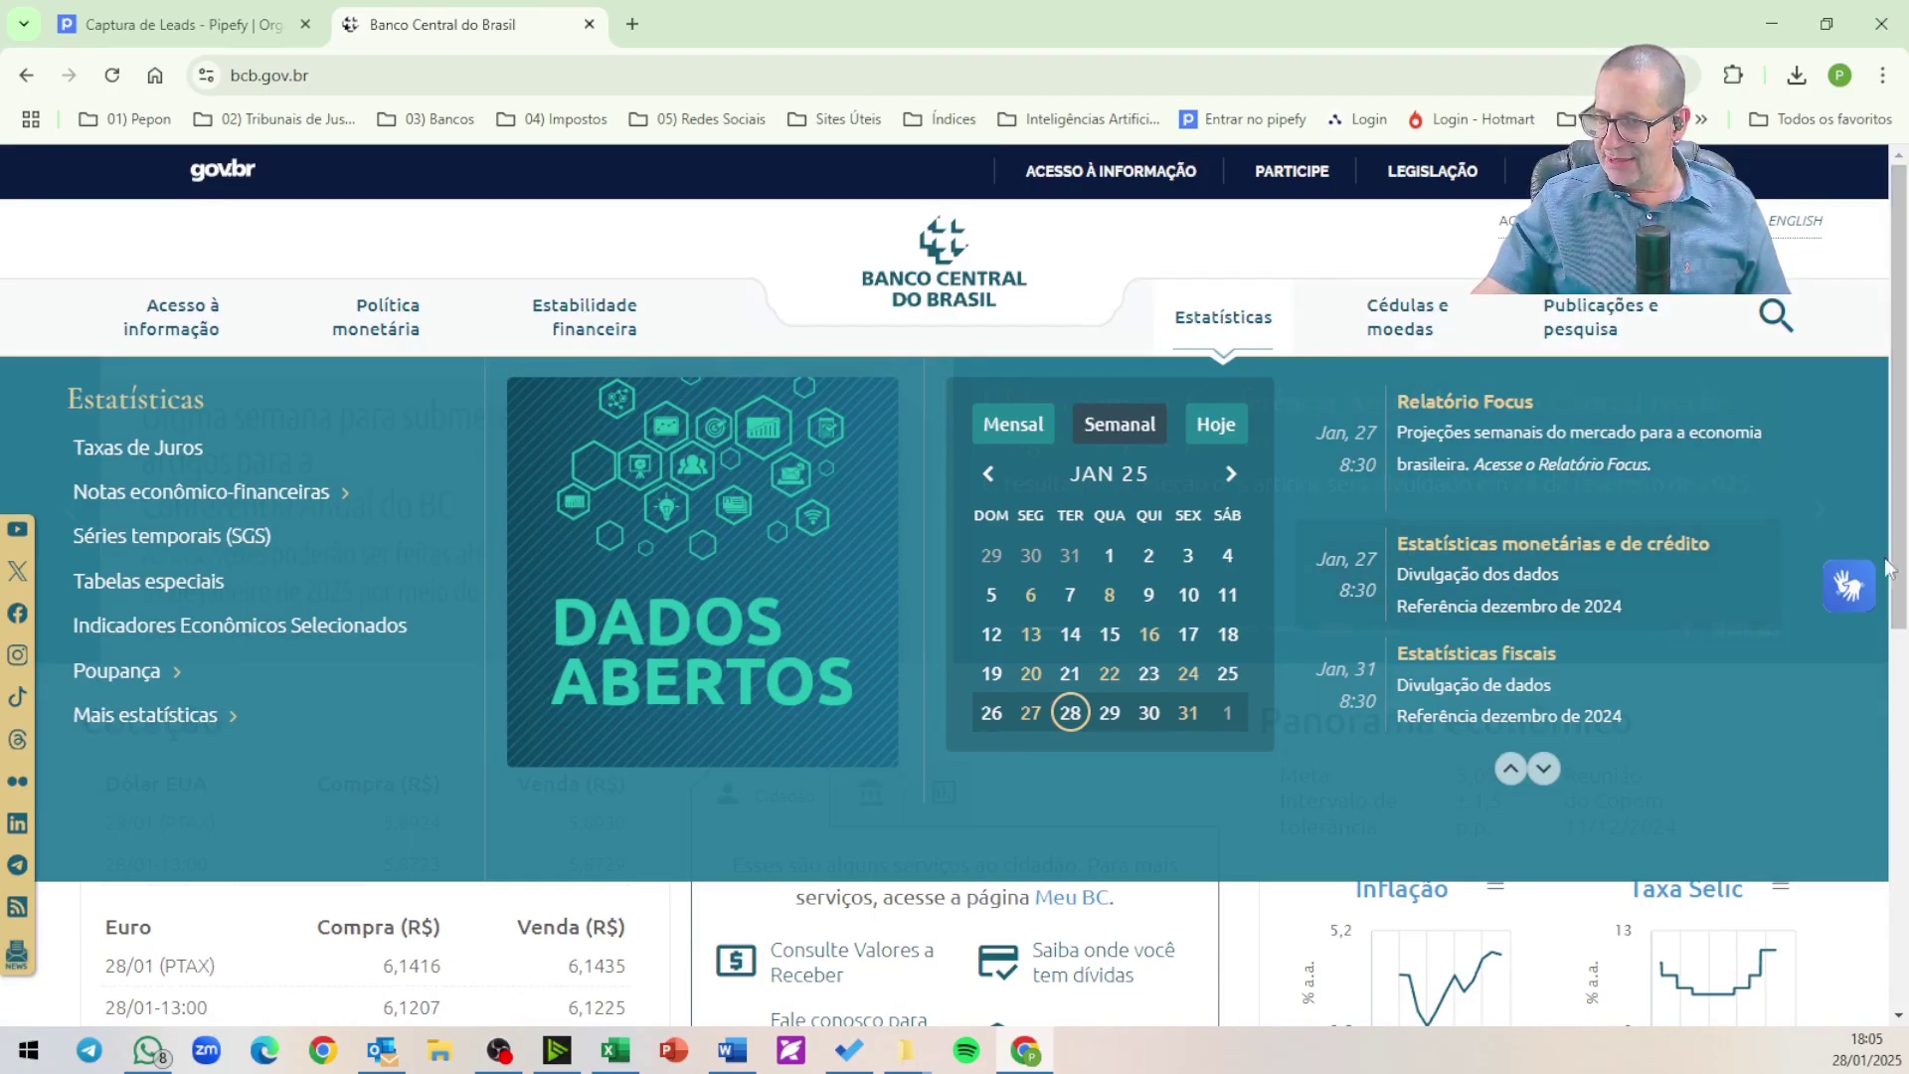
click(119, 542)
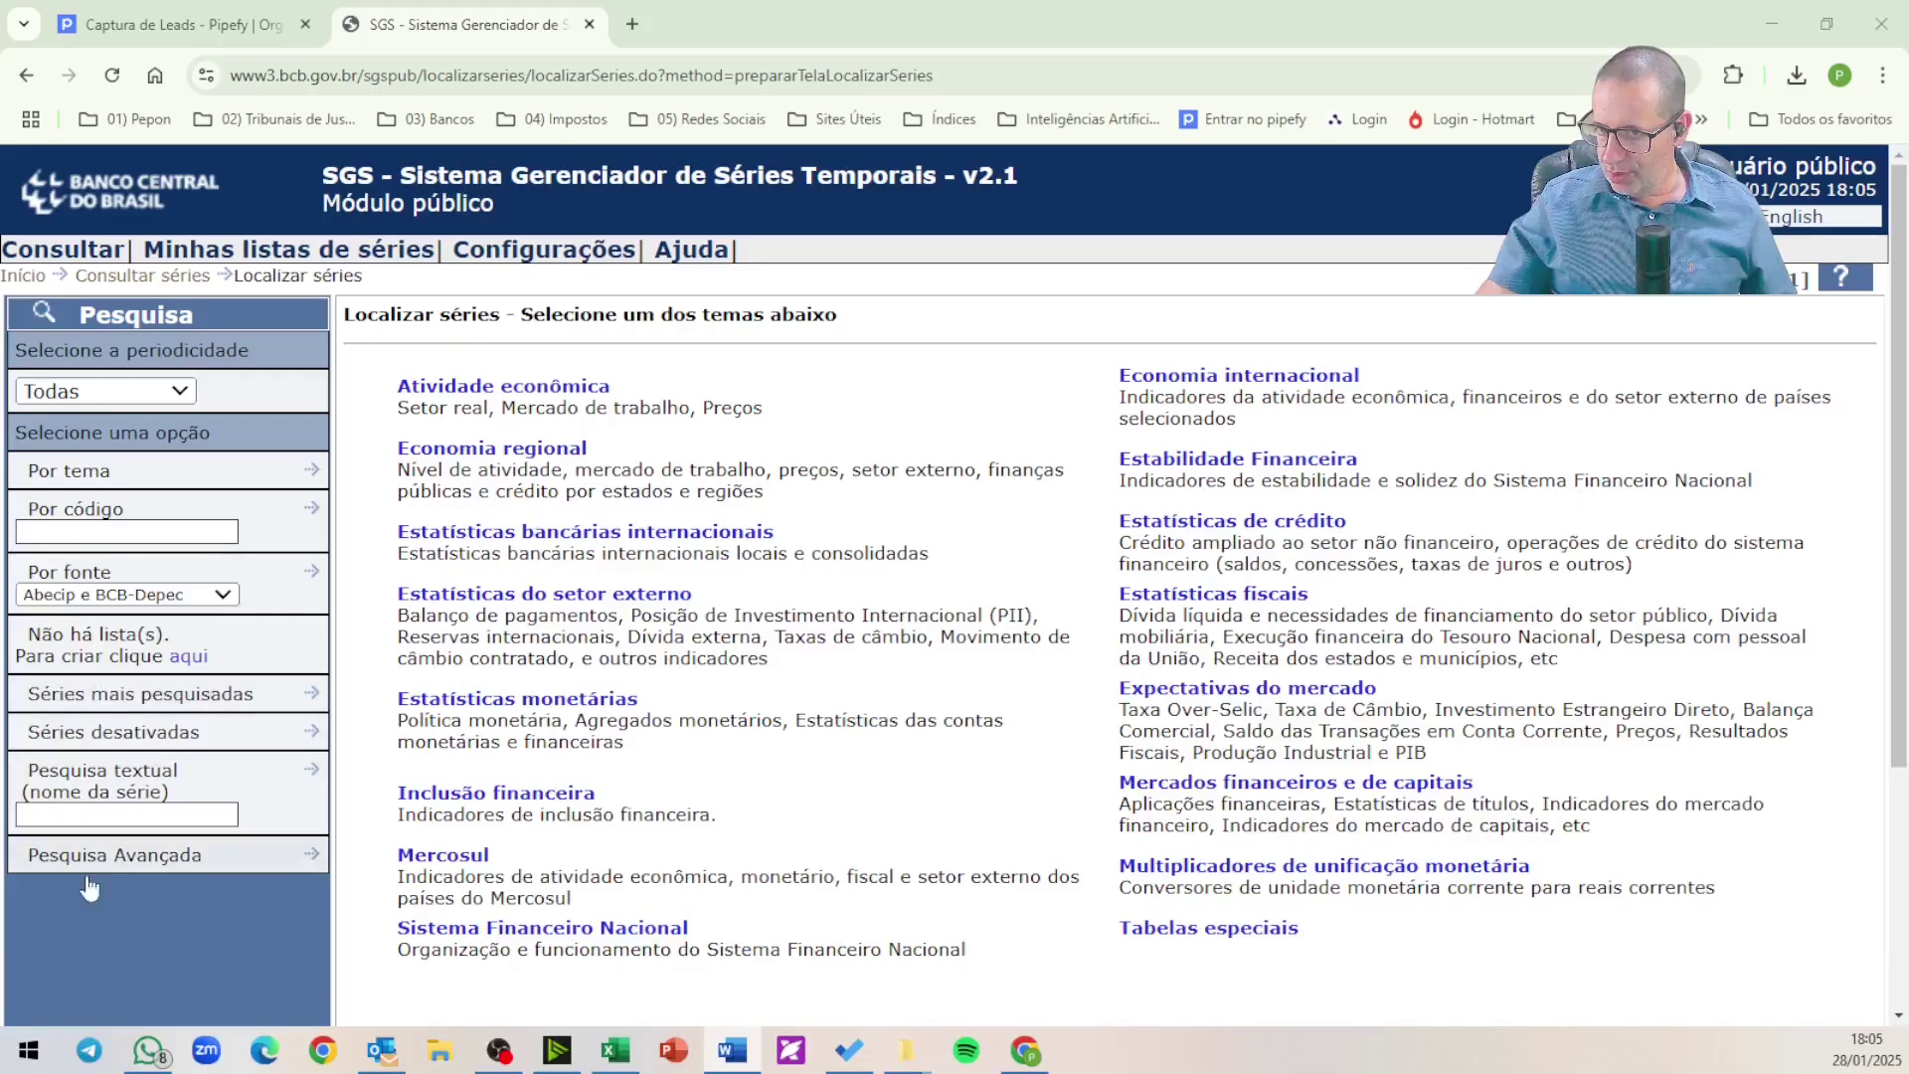
- Search the time series by name for CHEQUE ESPECIAL
click(100, 810)
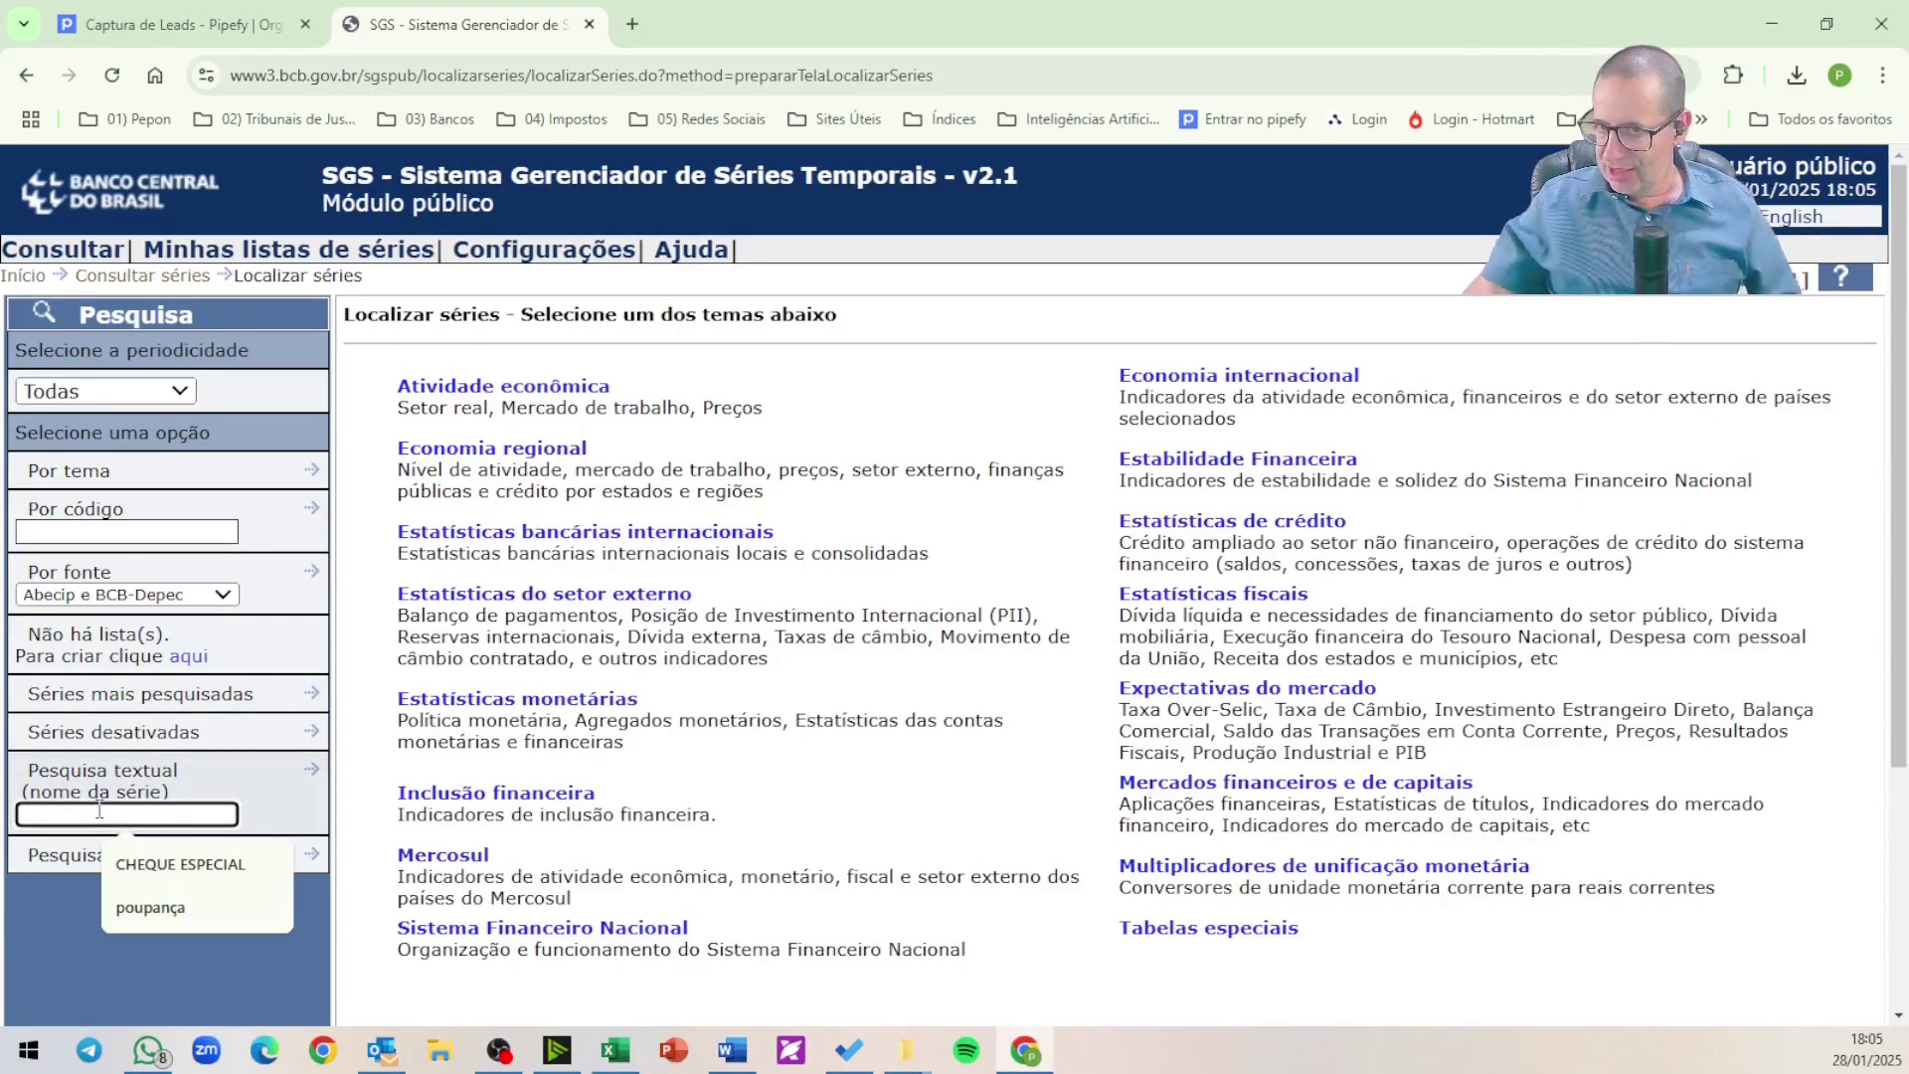
click(182, 864)
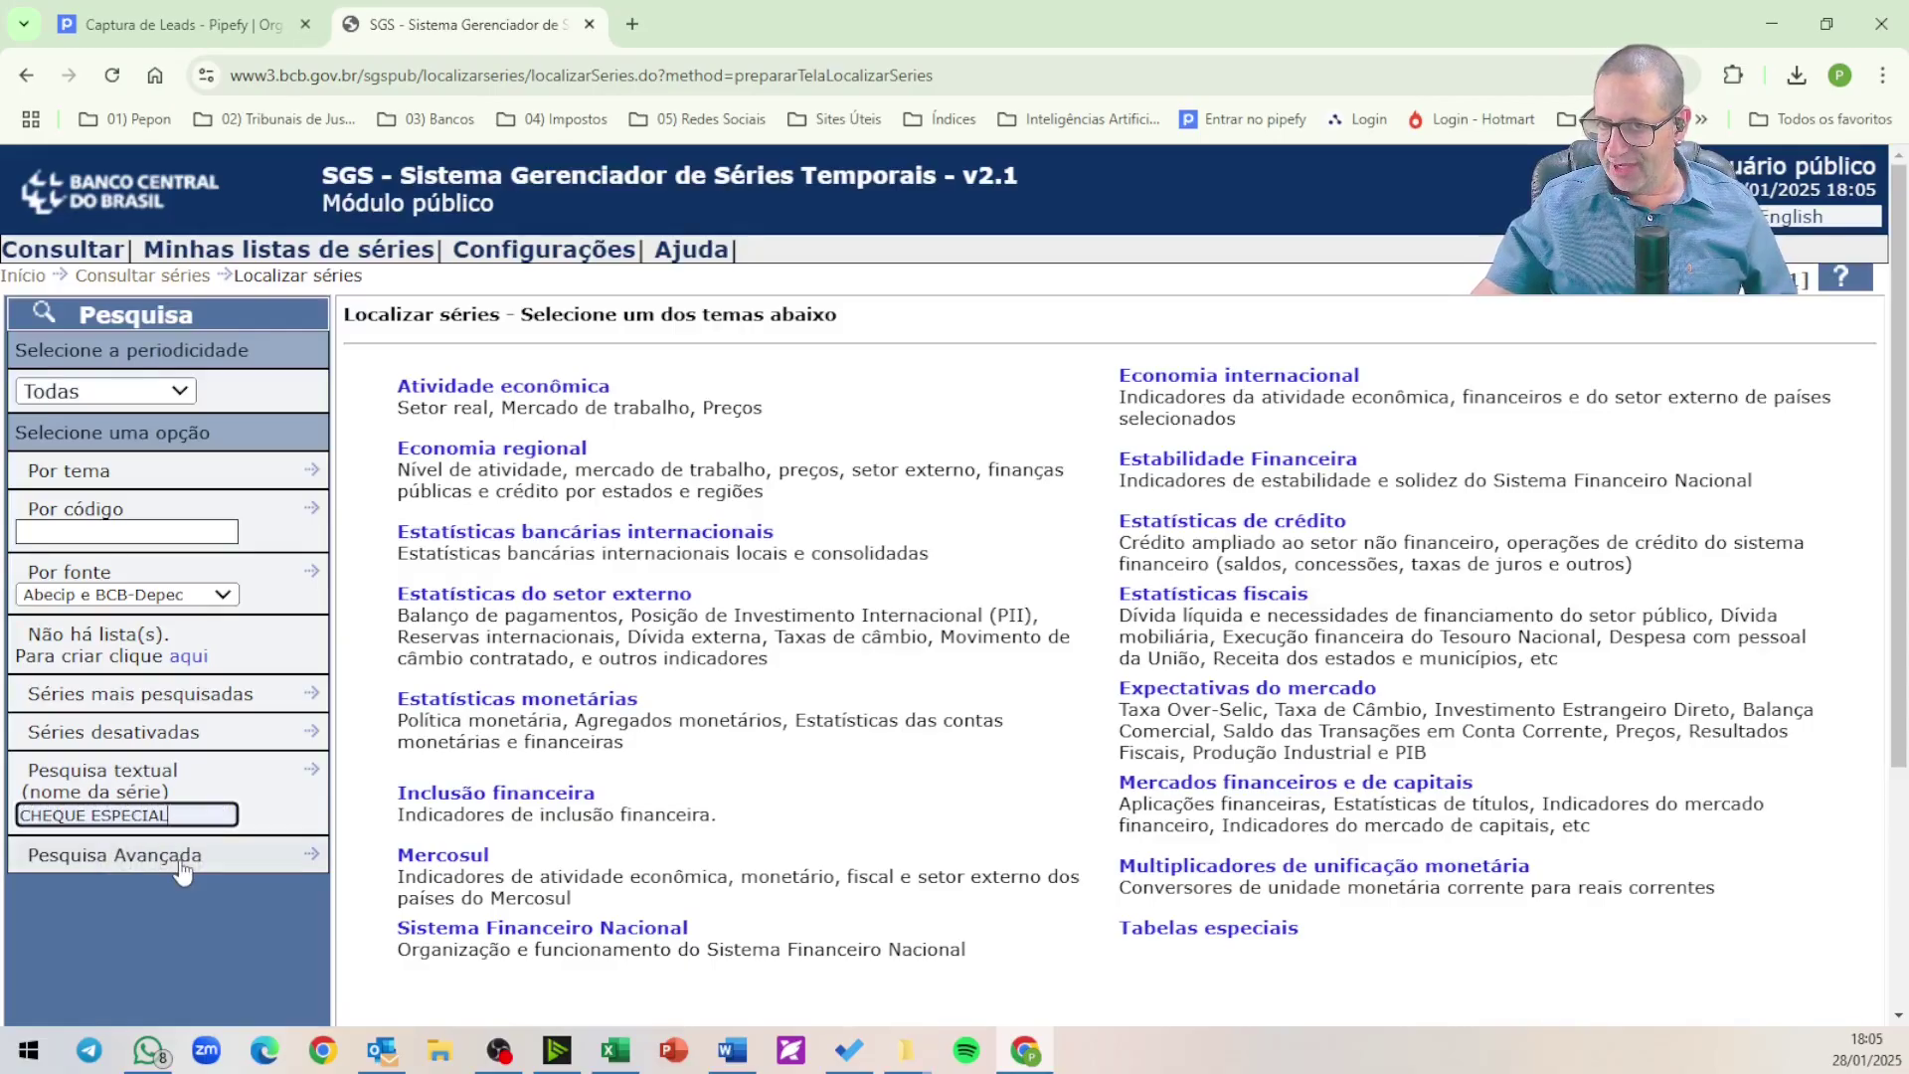
key(Return)
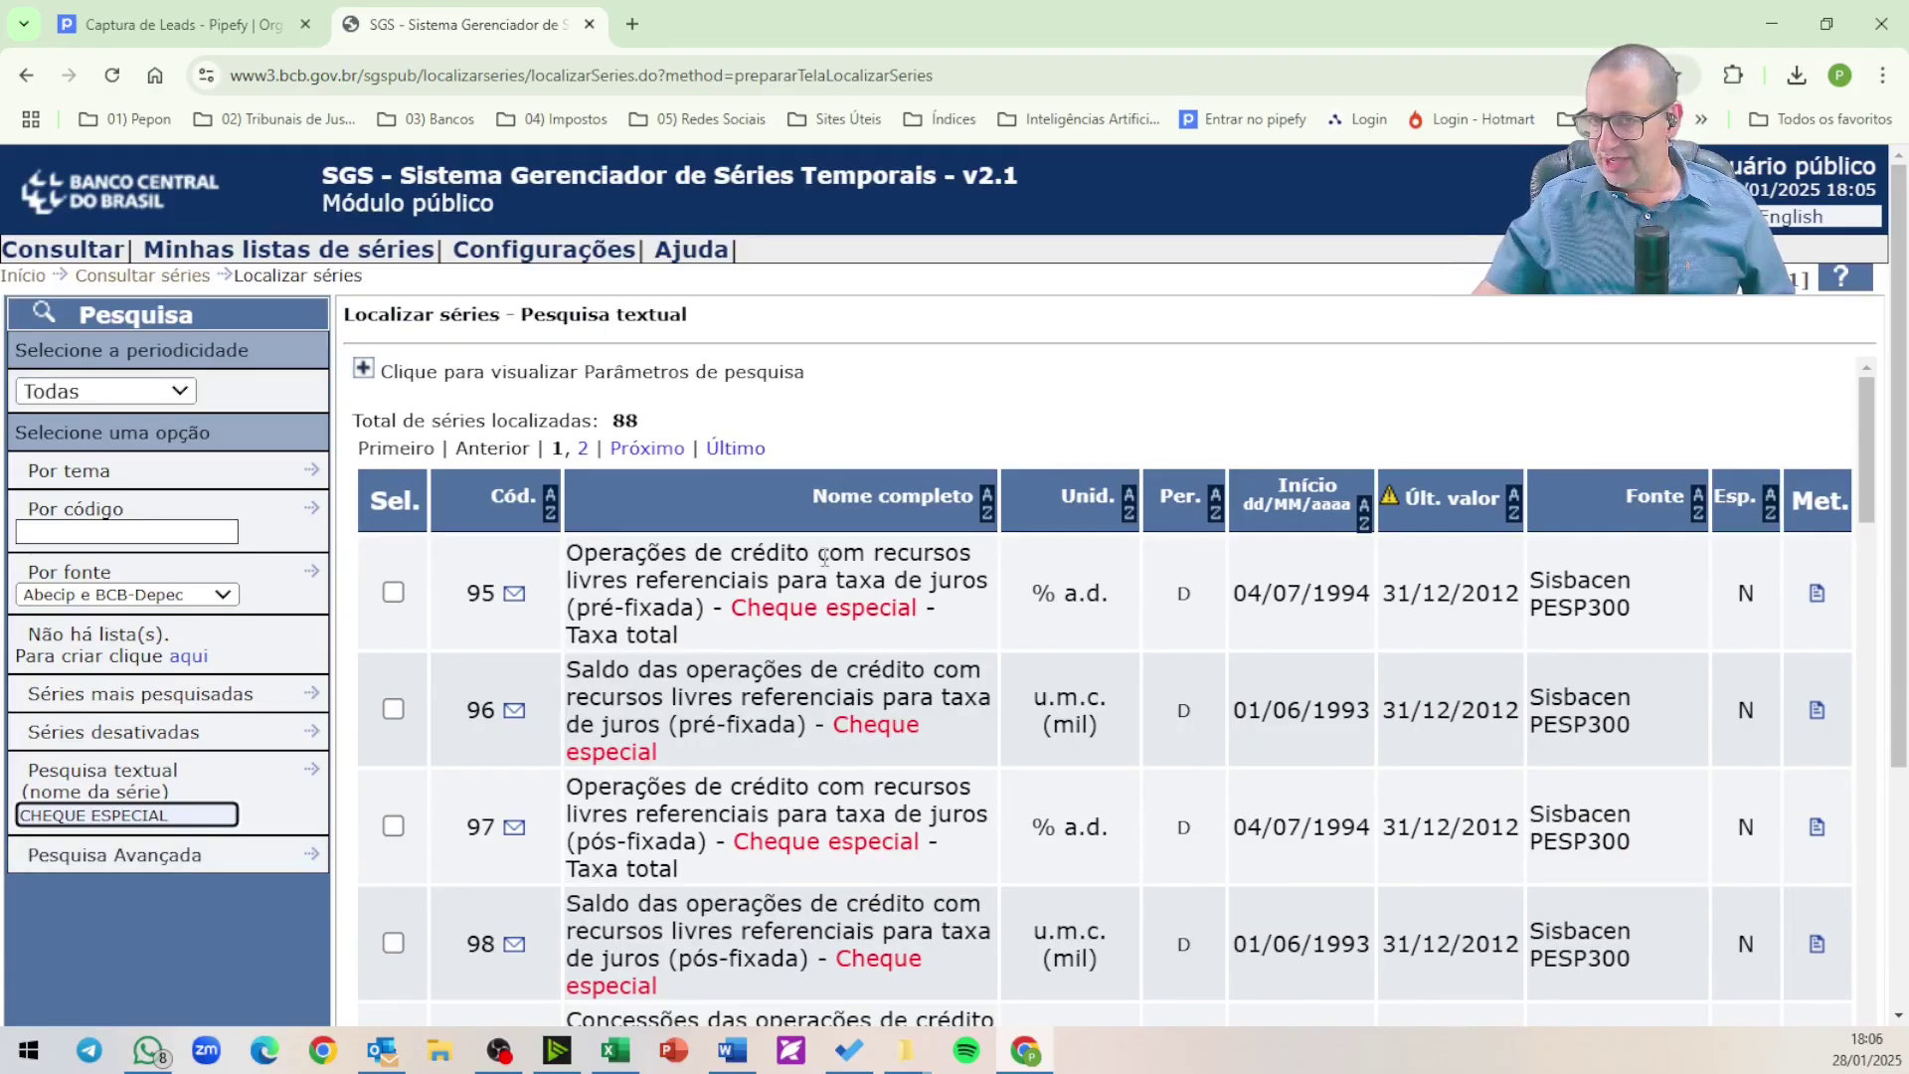
- Select series 3946, the monthly average pre-fixed Cheque especial rate, and dismiss its notice
scroll(723, 512, down, 4)
scroll(723, 511, down, 20)
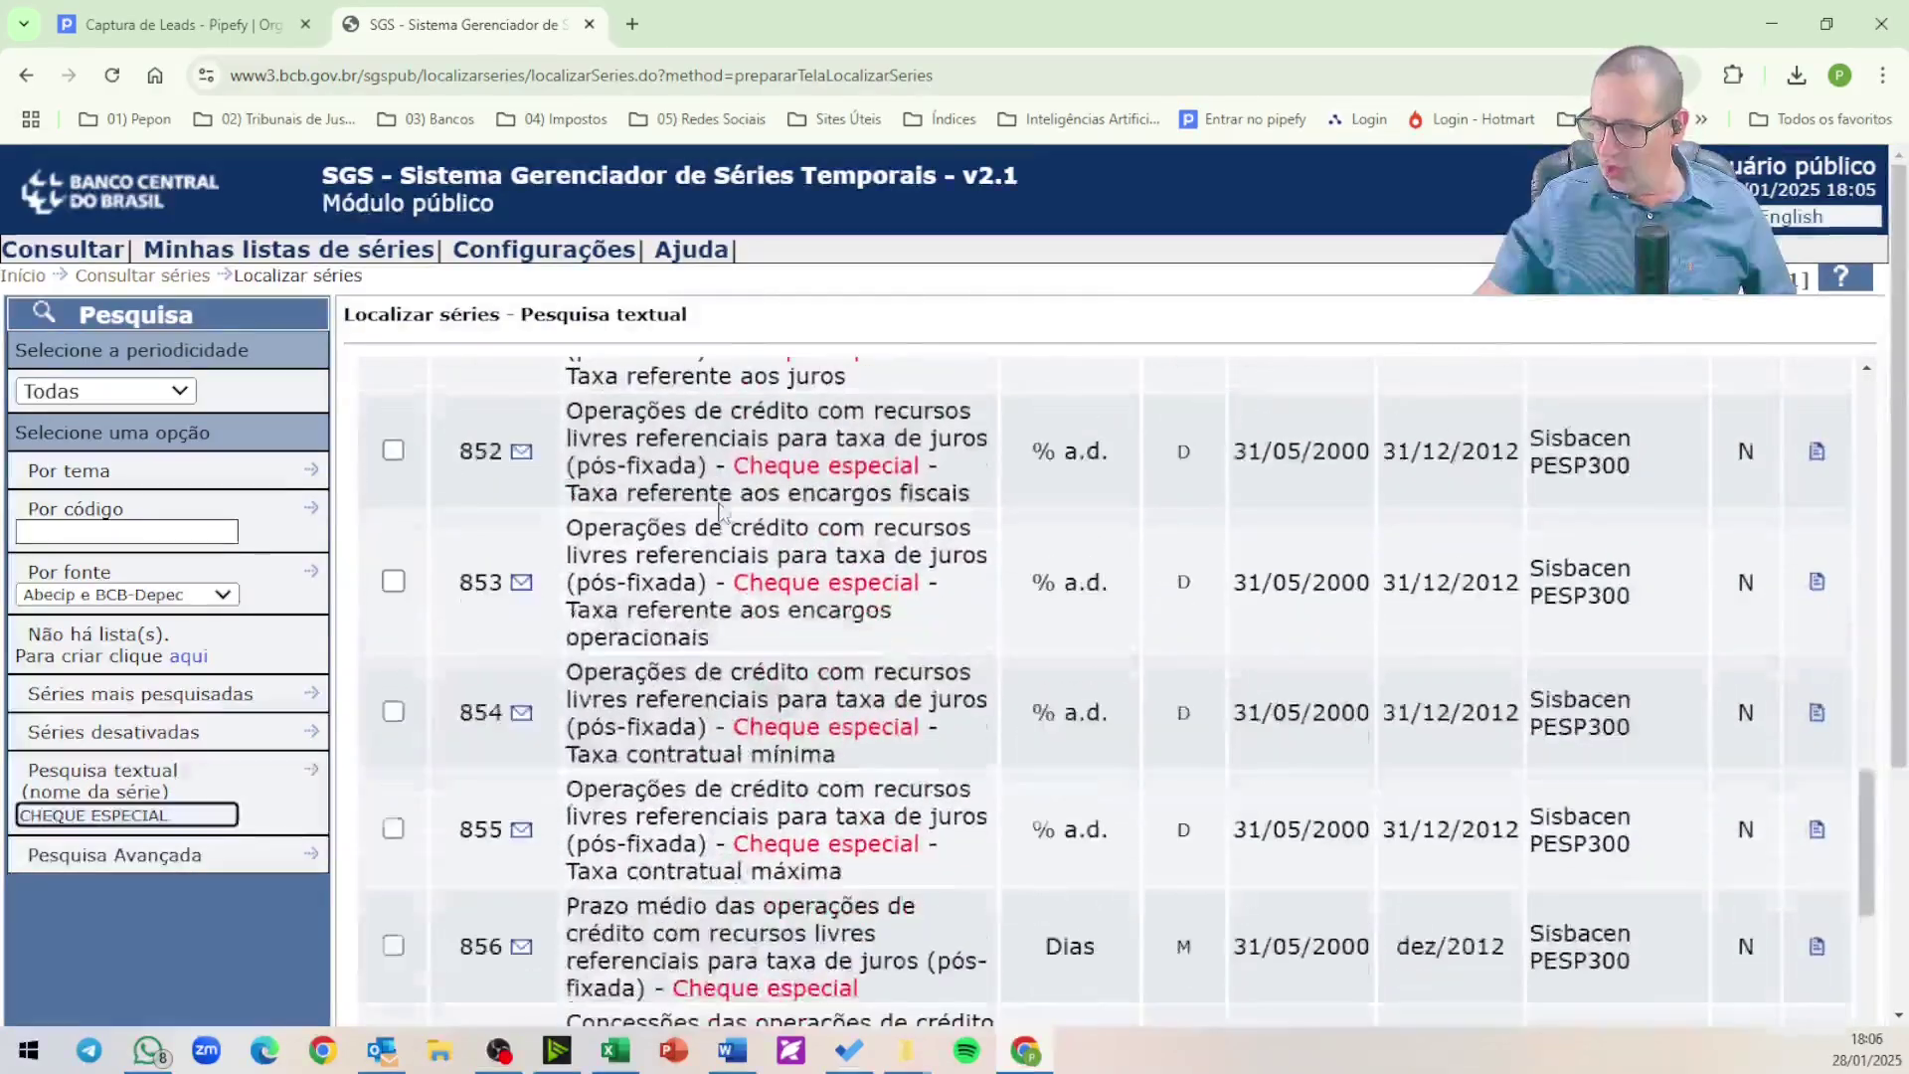
scroll(722, 502, down, 4)
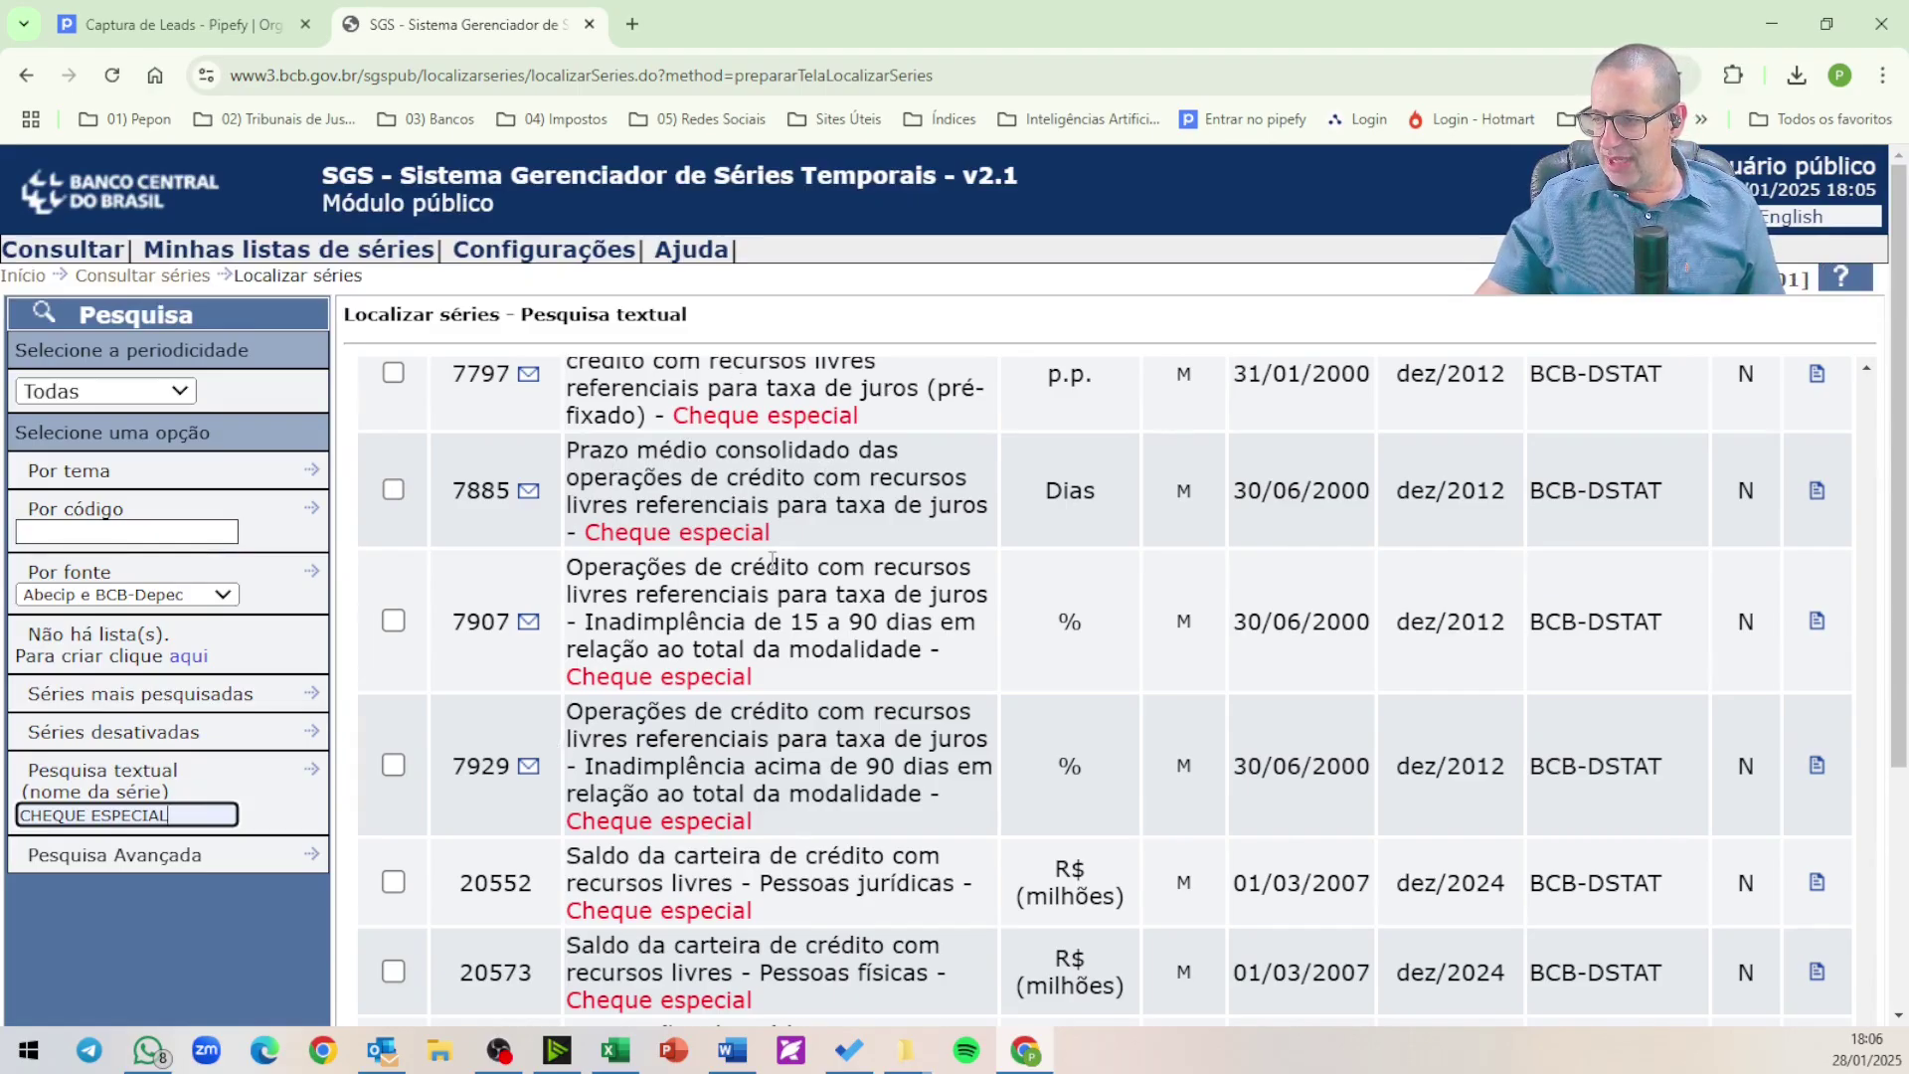
scroll(755, 502, up, 7)
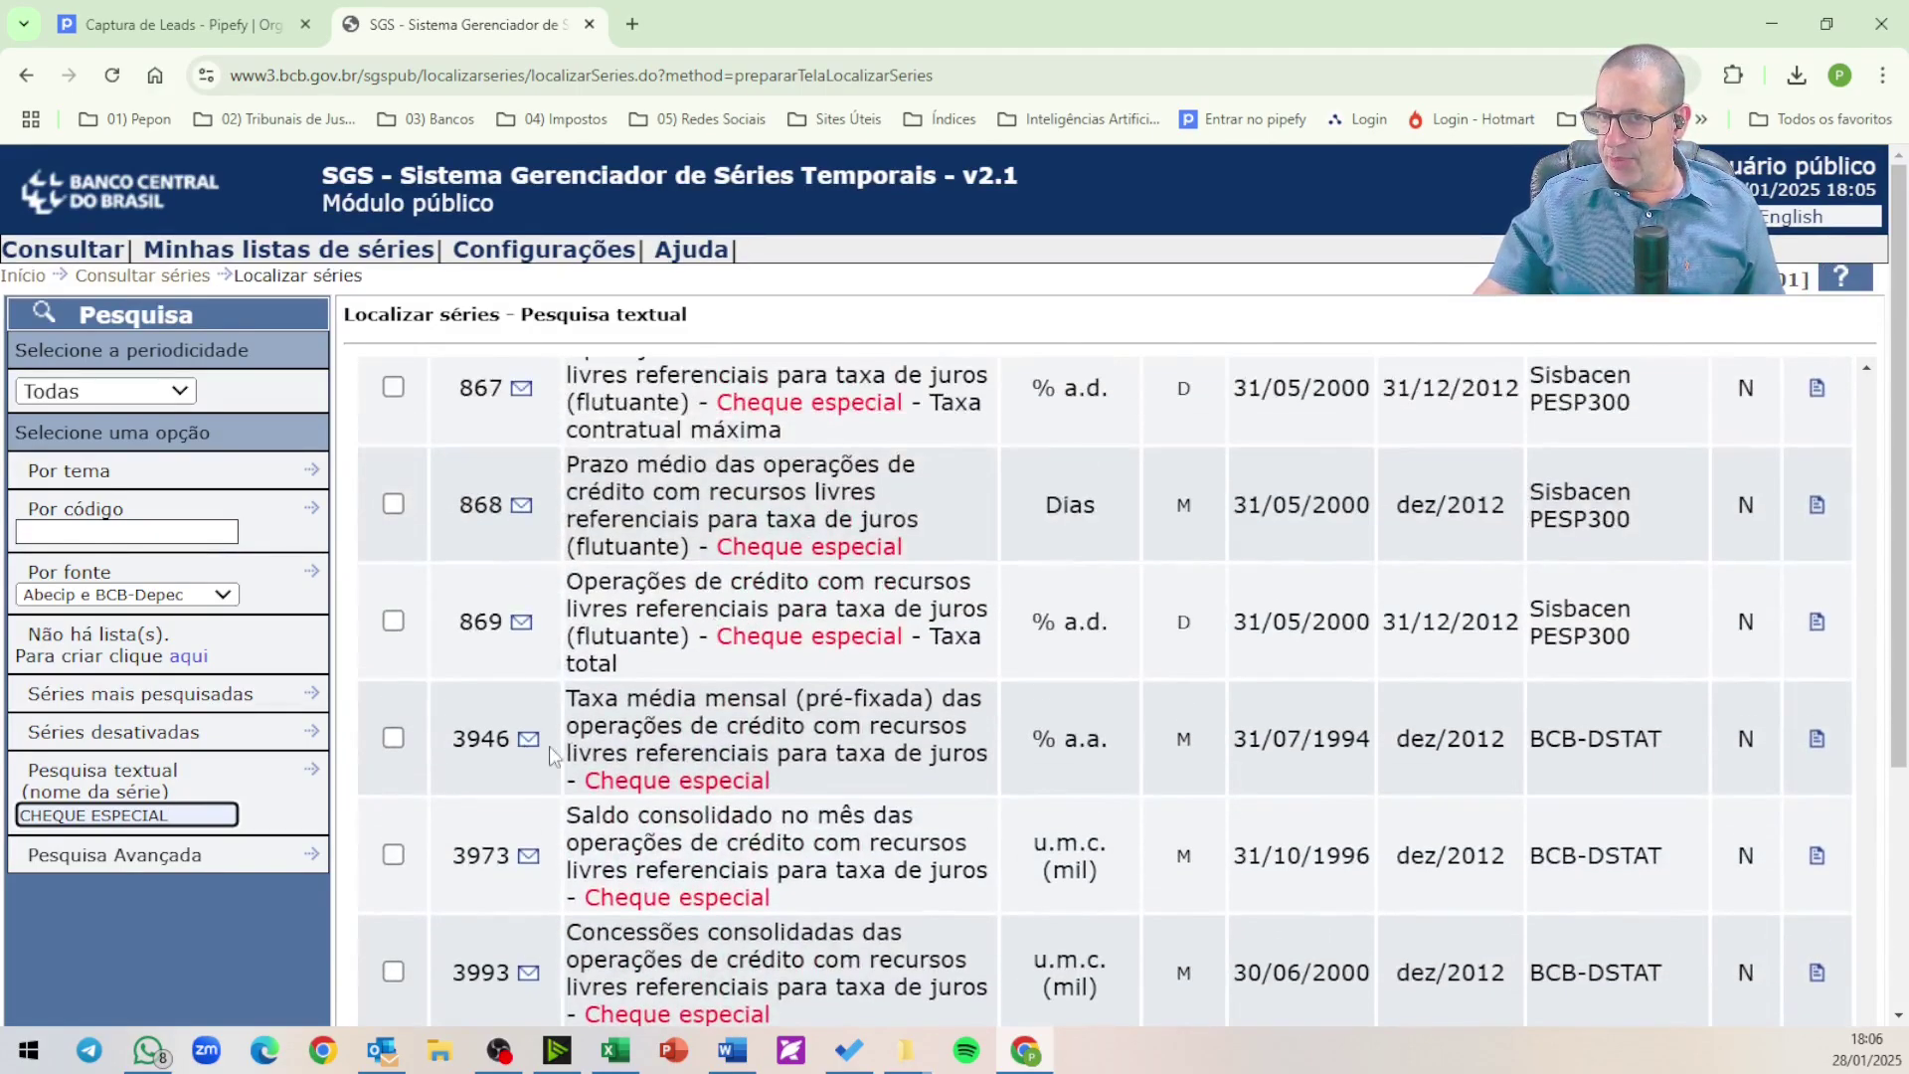
click(393, 737)
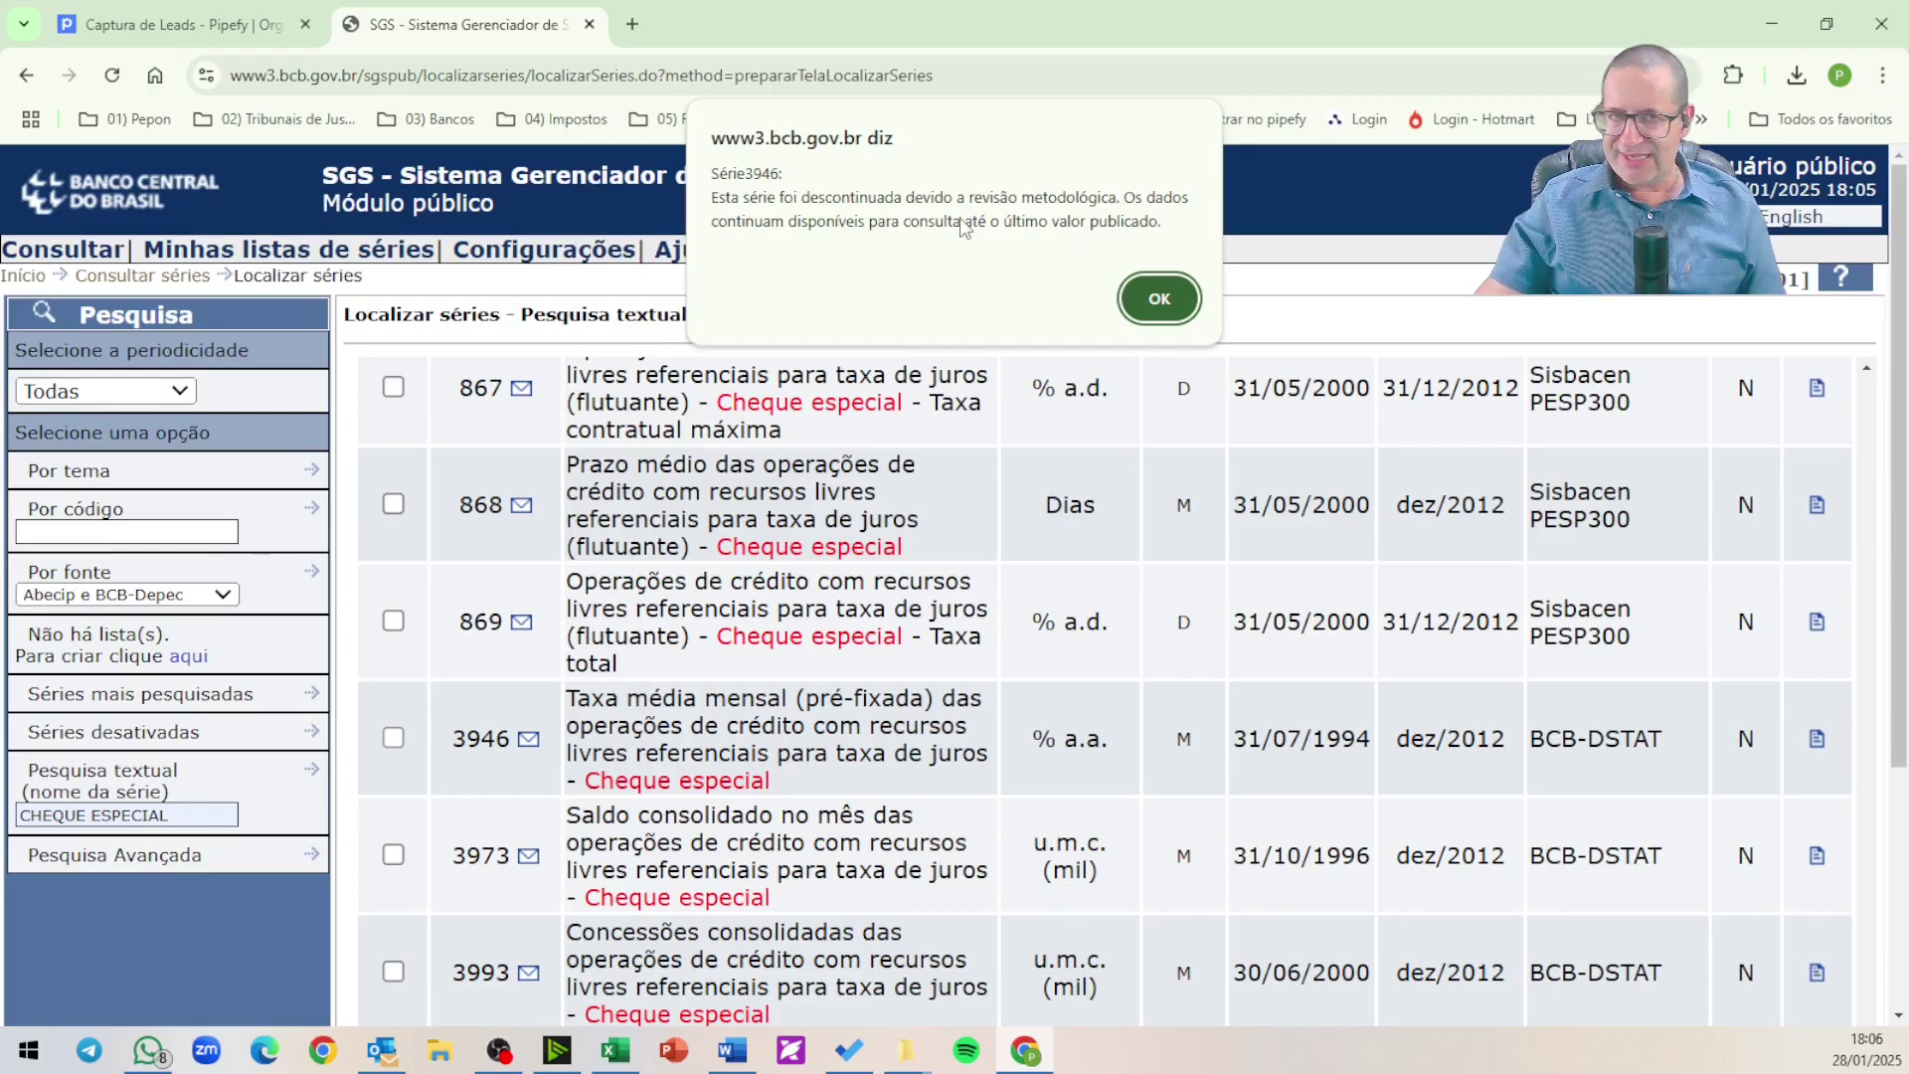
click(1158, 299)
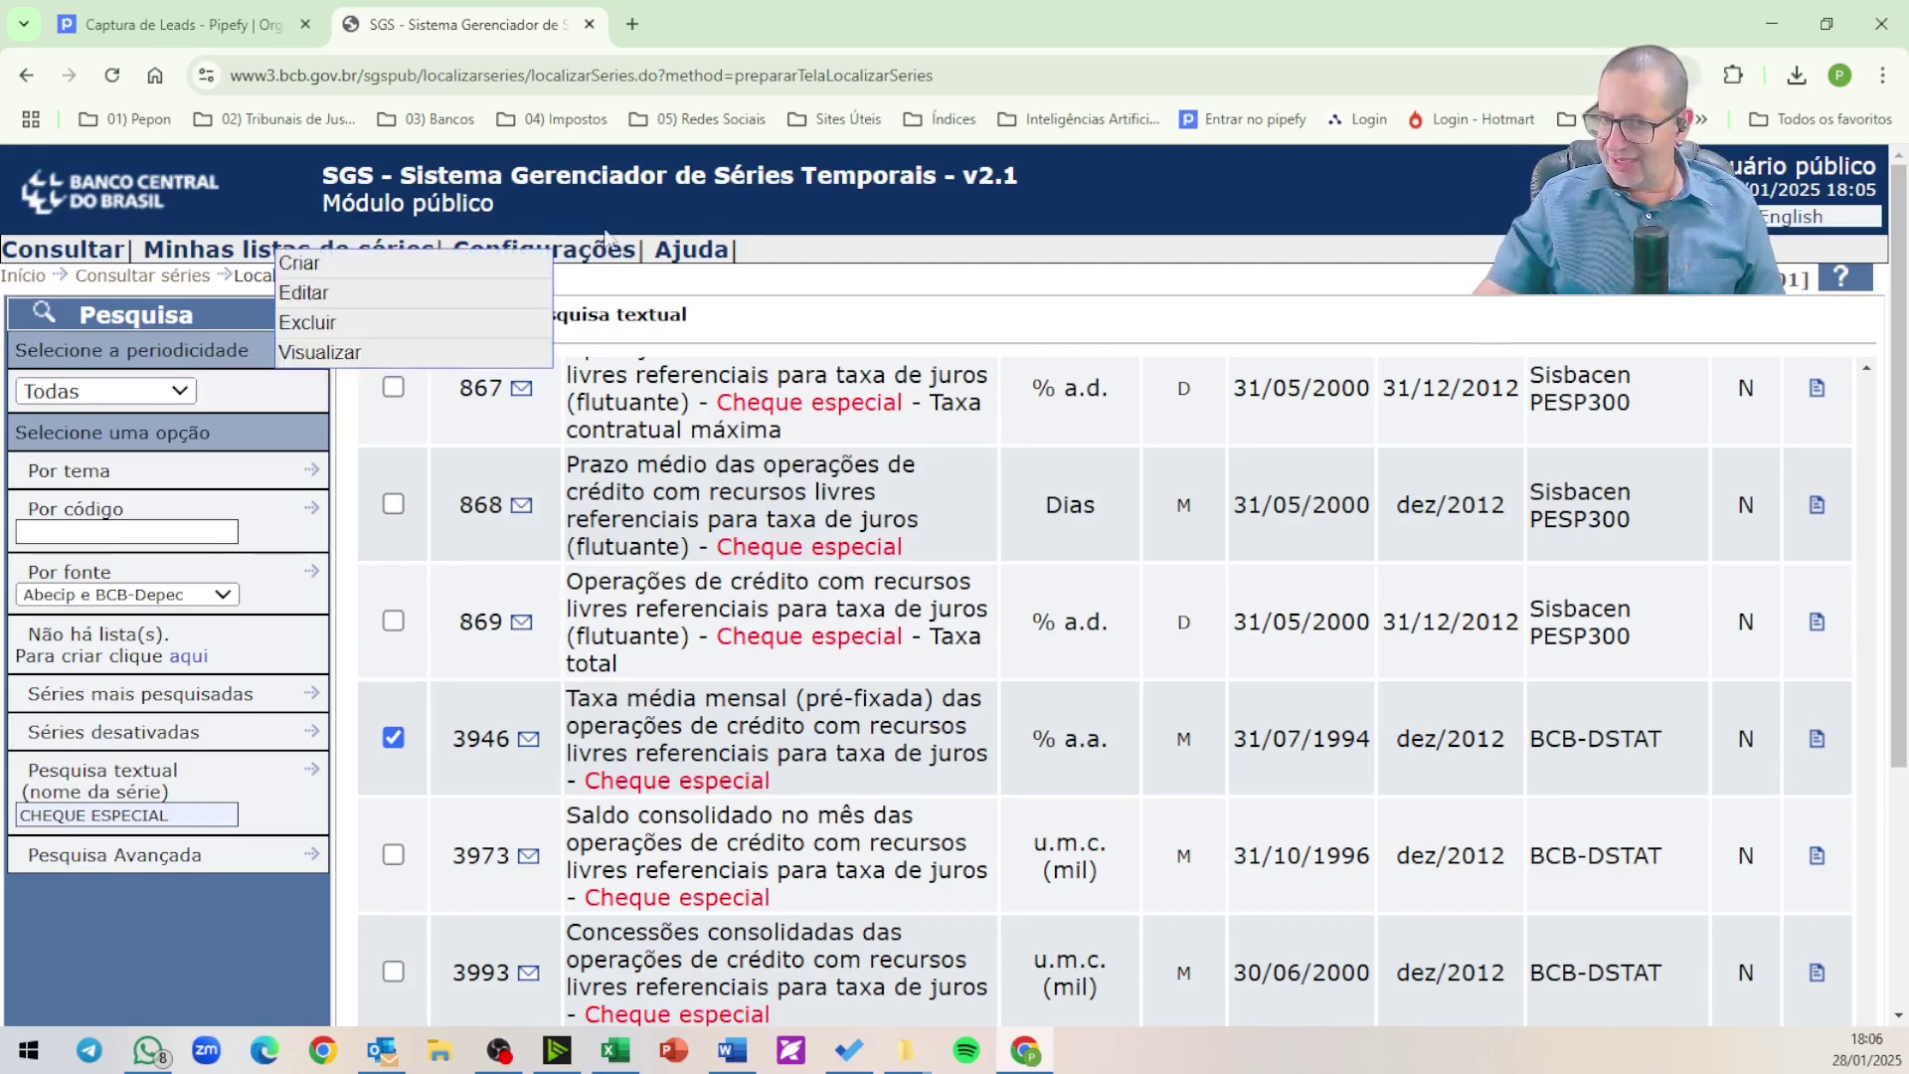
- Examine the second page of Cheque especial results for monthly average interest-rate series and their start dates
scroll(831, 508, down, 5)
scroll(831, 508, down, 2)
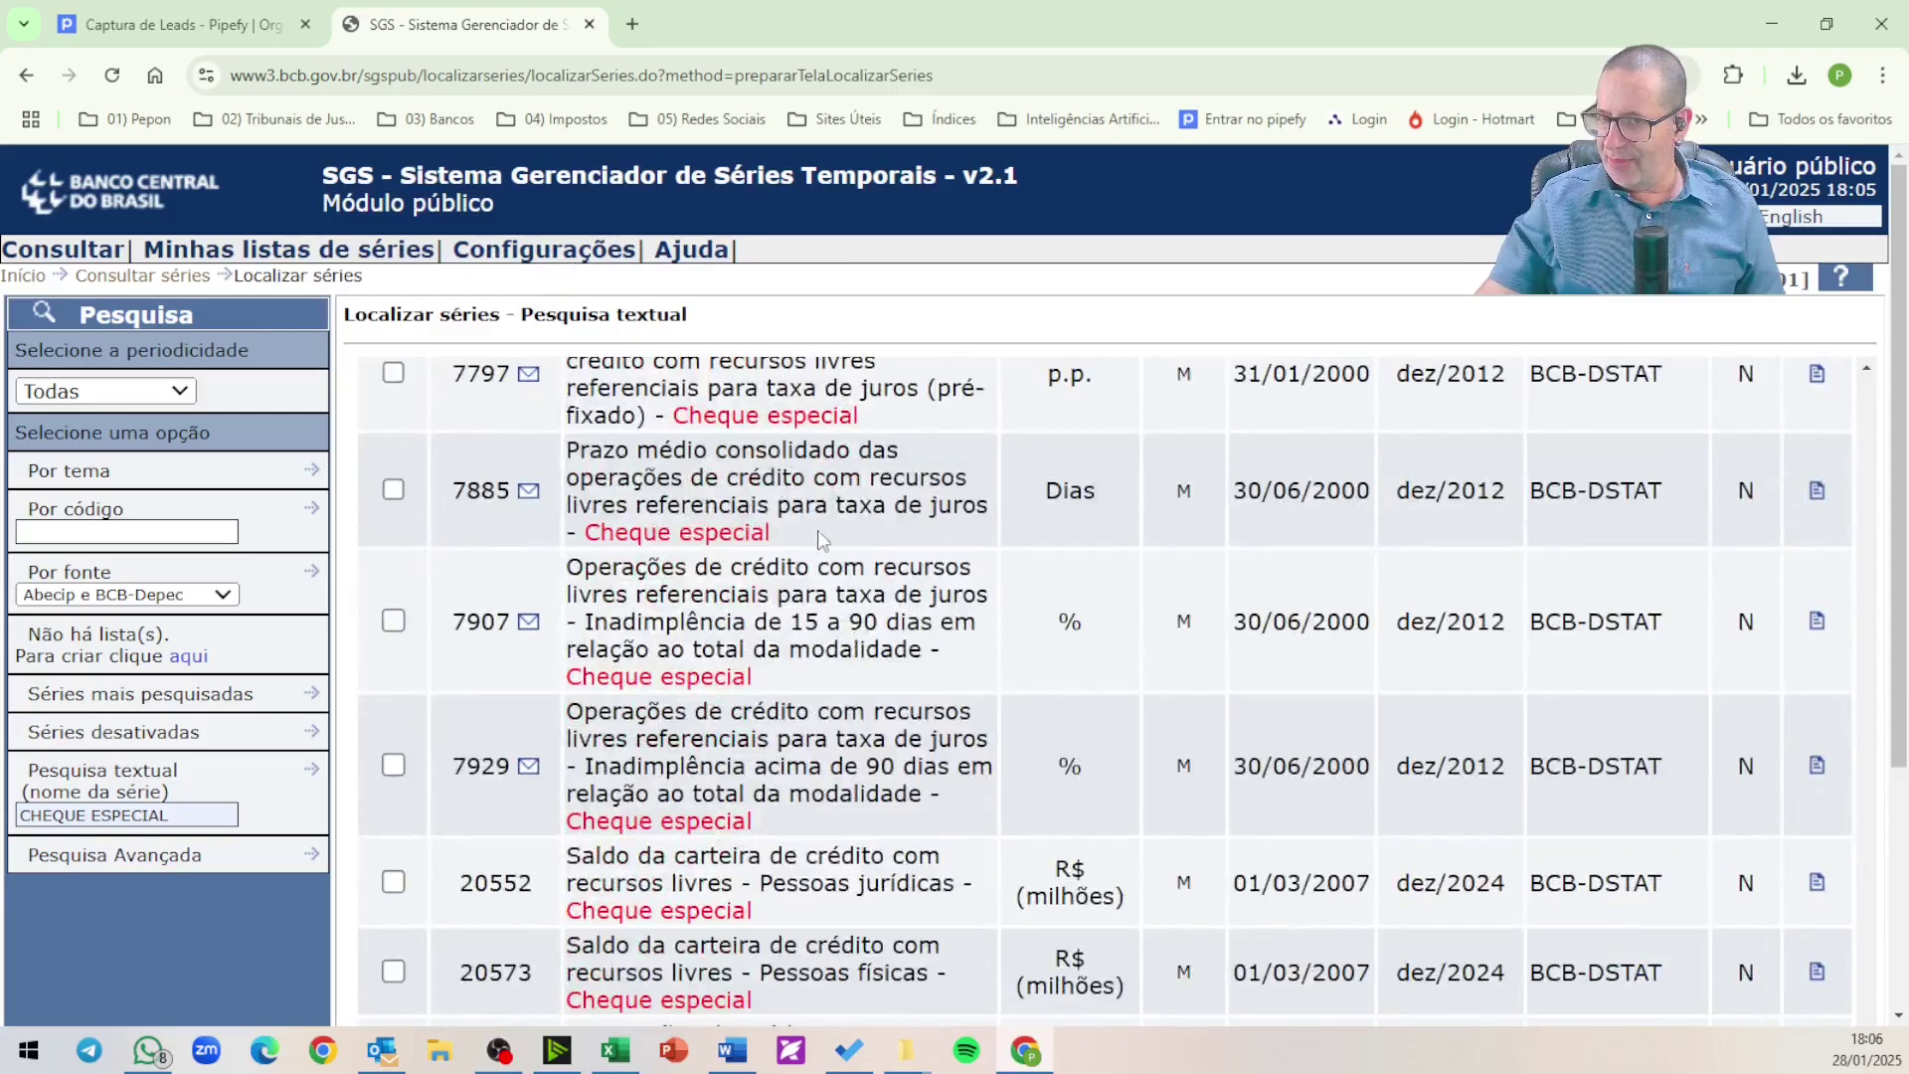
scroll(874, 904, down, 3)
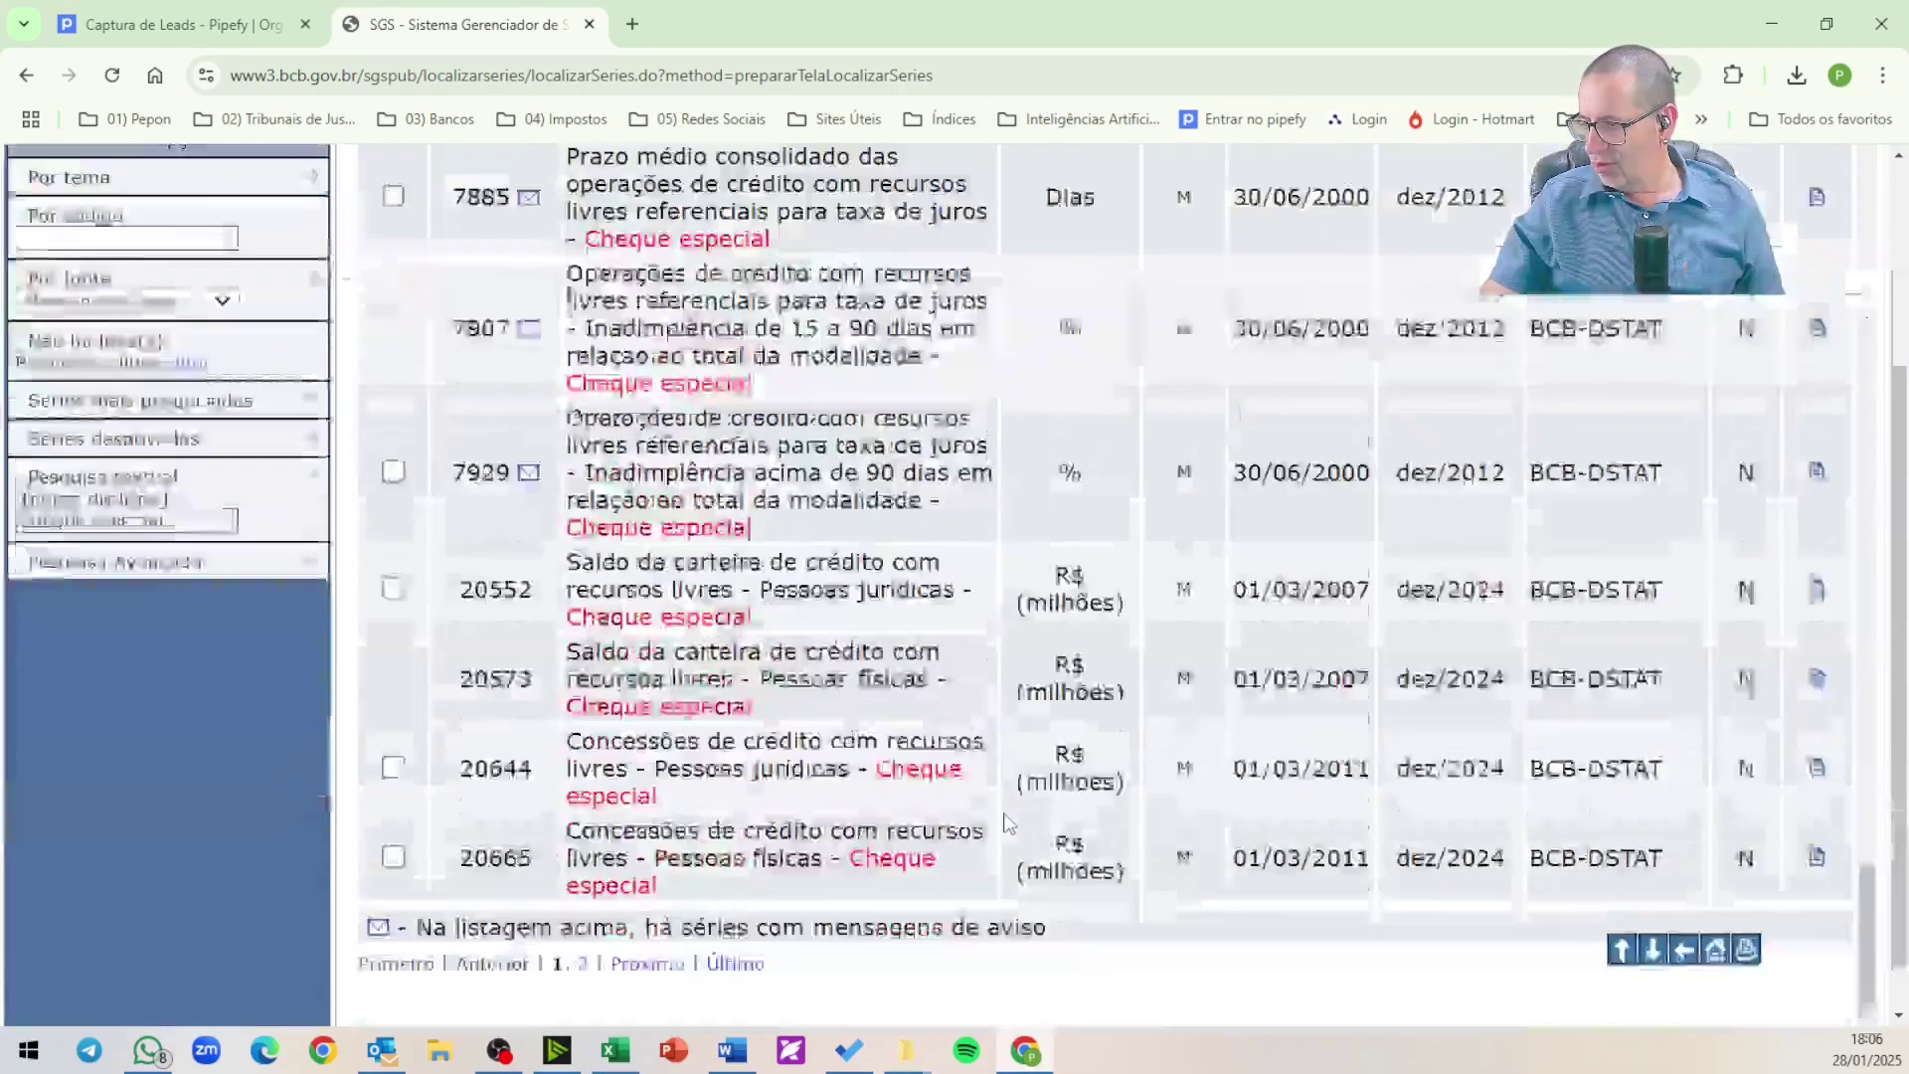
click(582, 908)
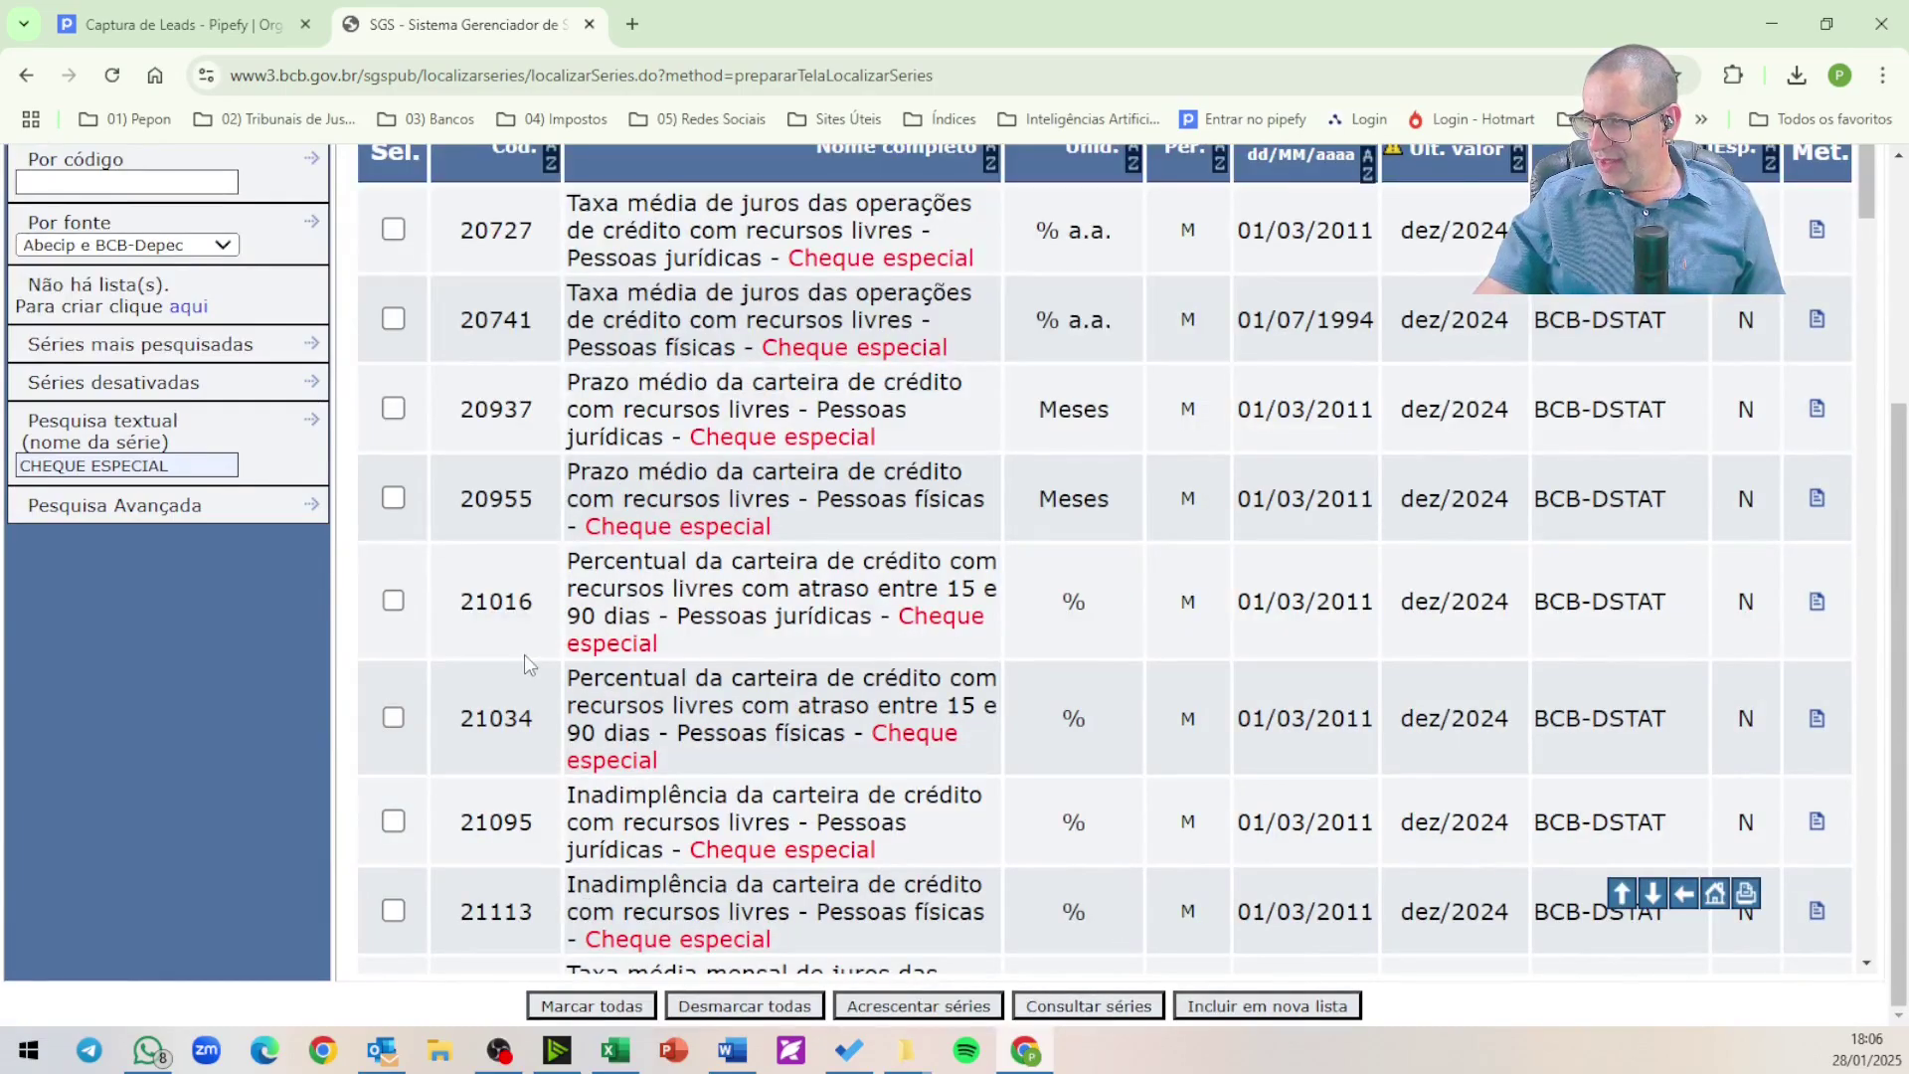
scroll(523, 654, down, 4)
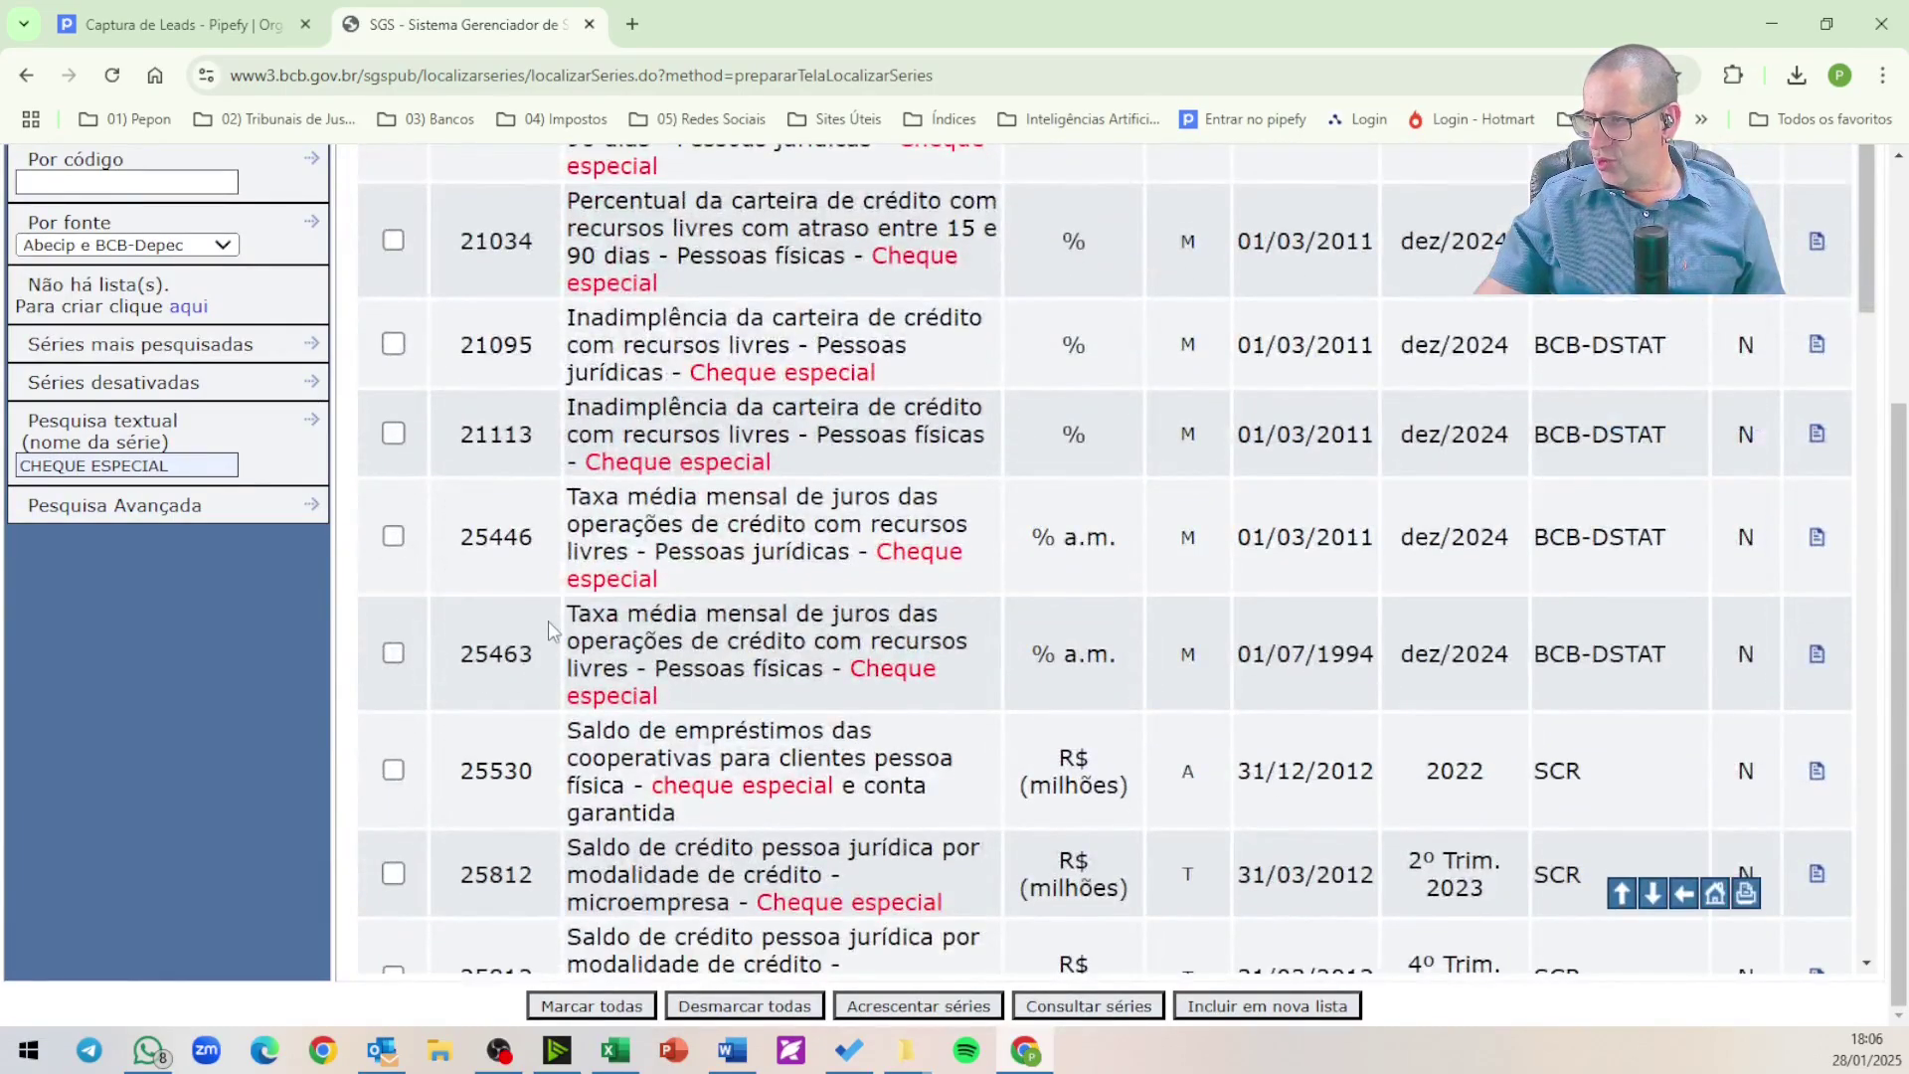
scroll(547, 620, down, 2)
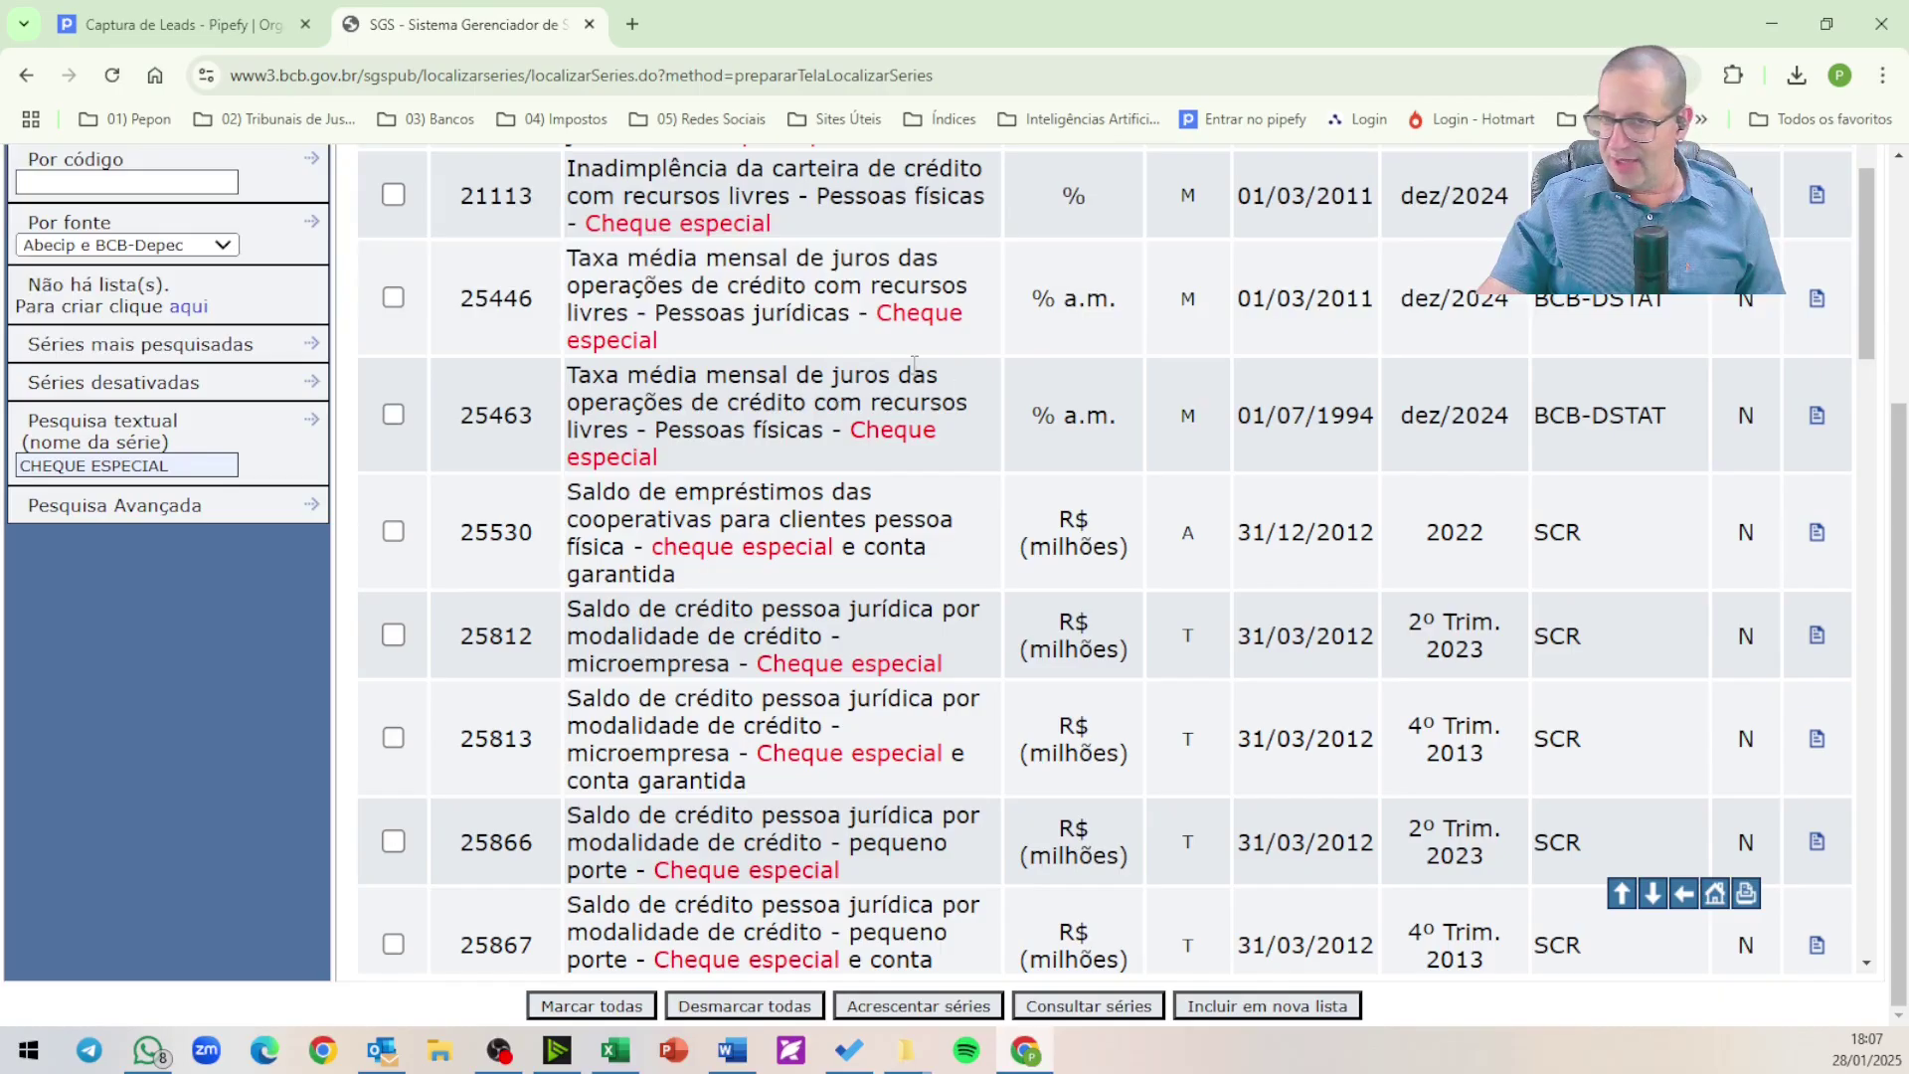
scroll(914, 363, up, 5)
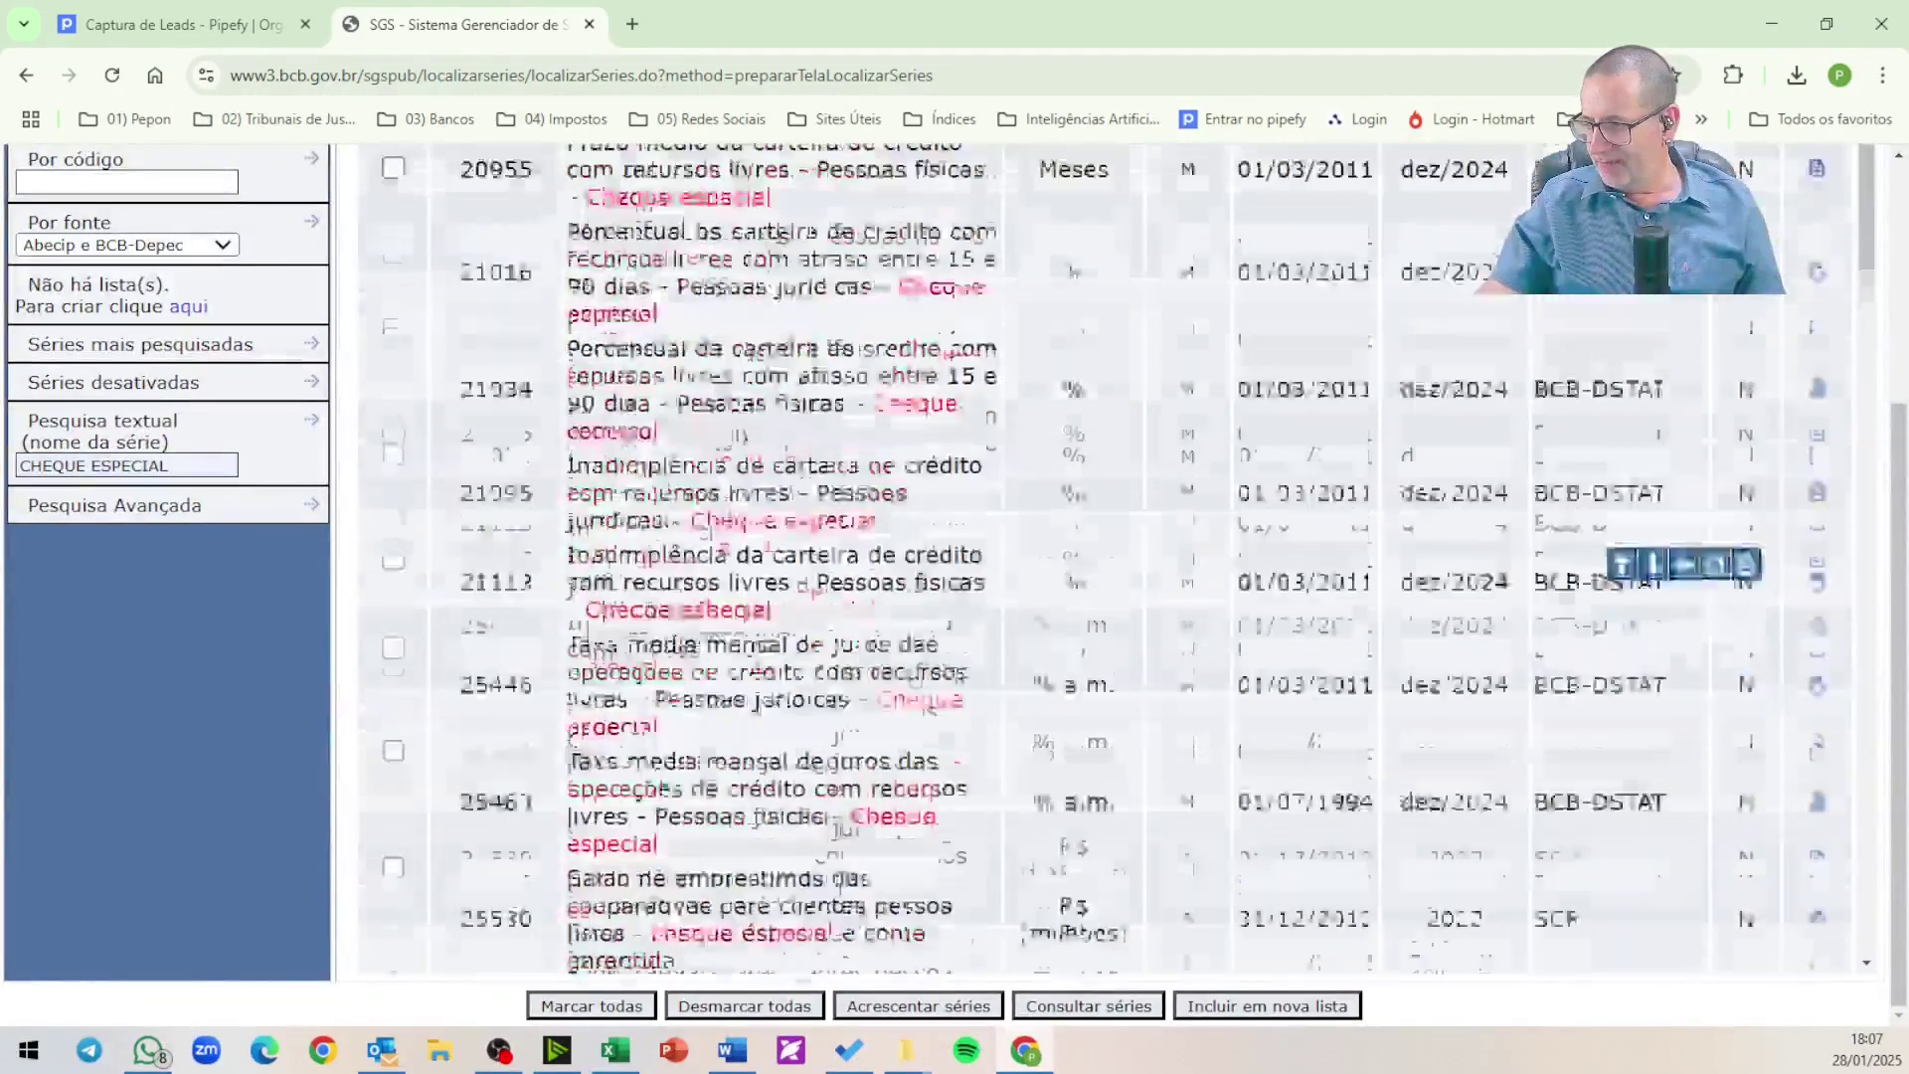
scroll(838, 813, down, 15)
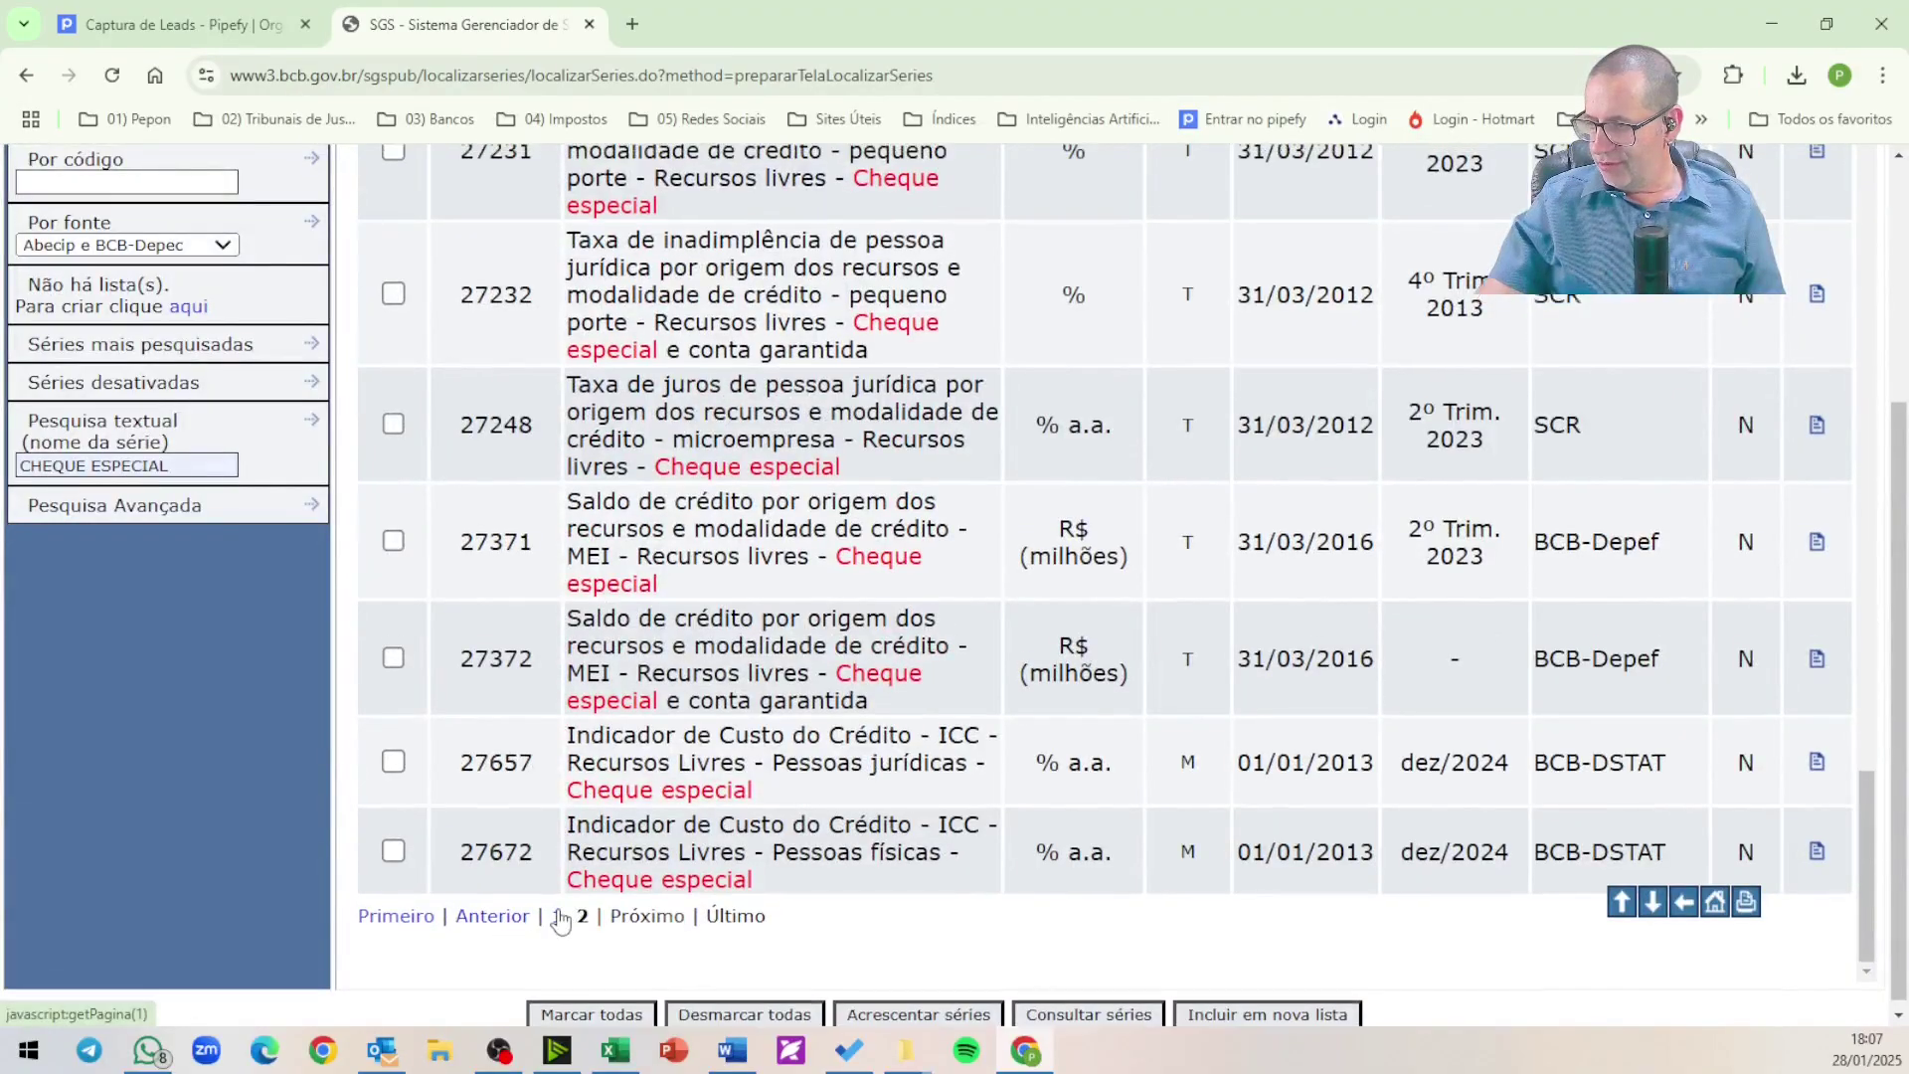
- Return to the first results page and open the value query for the selected series 3946
click(560, 916)
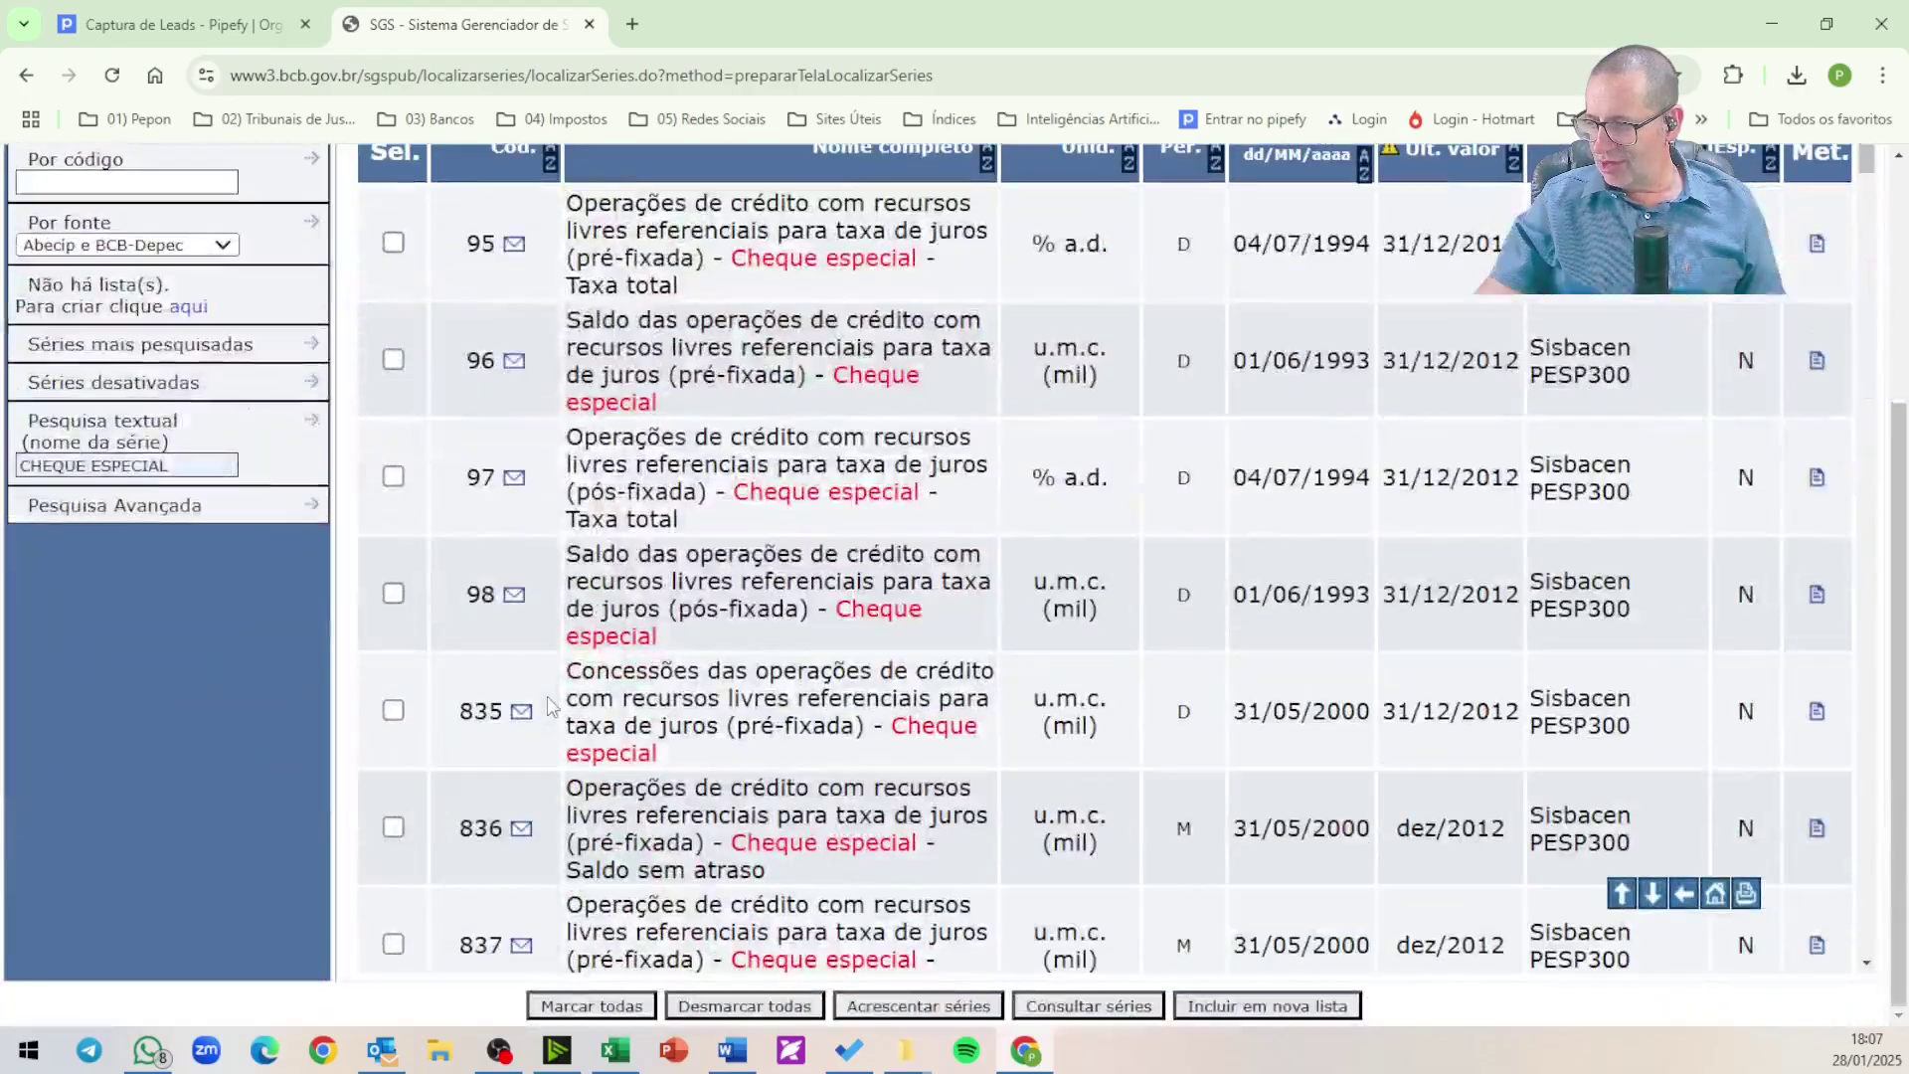
scroll(546, 696, up, 3)
scroll(1357, 512, down, 4)
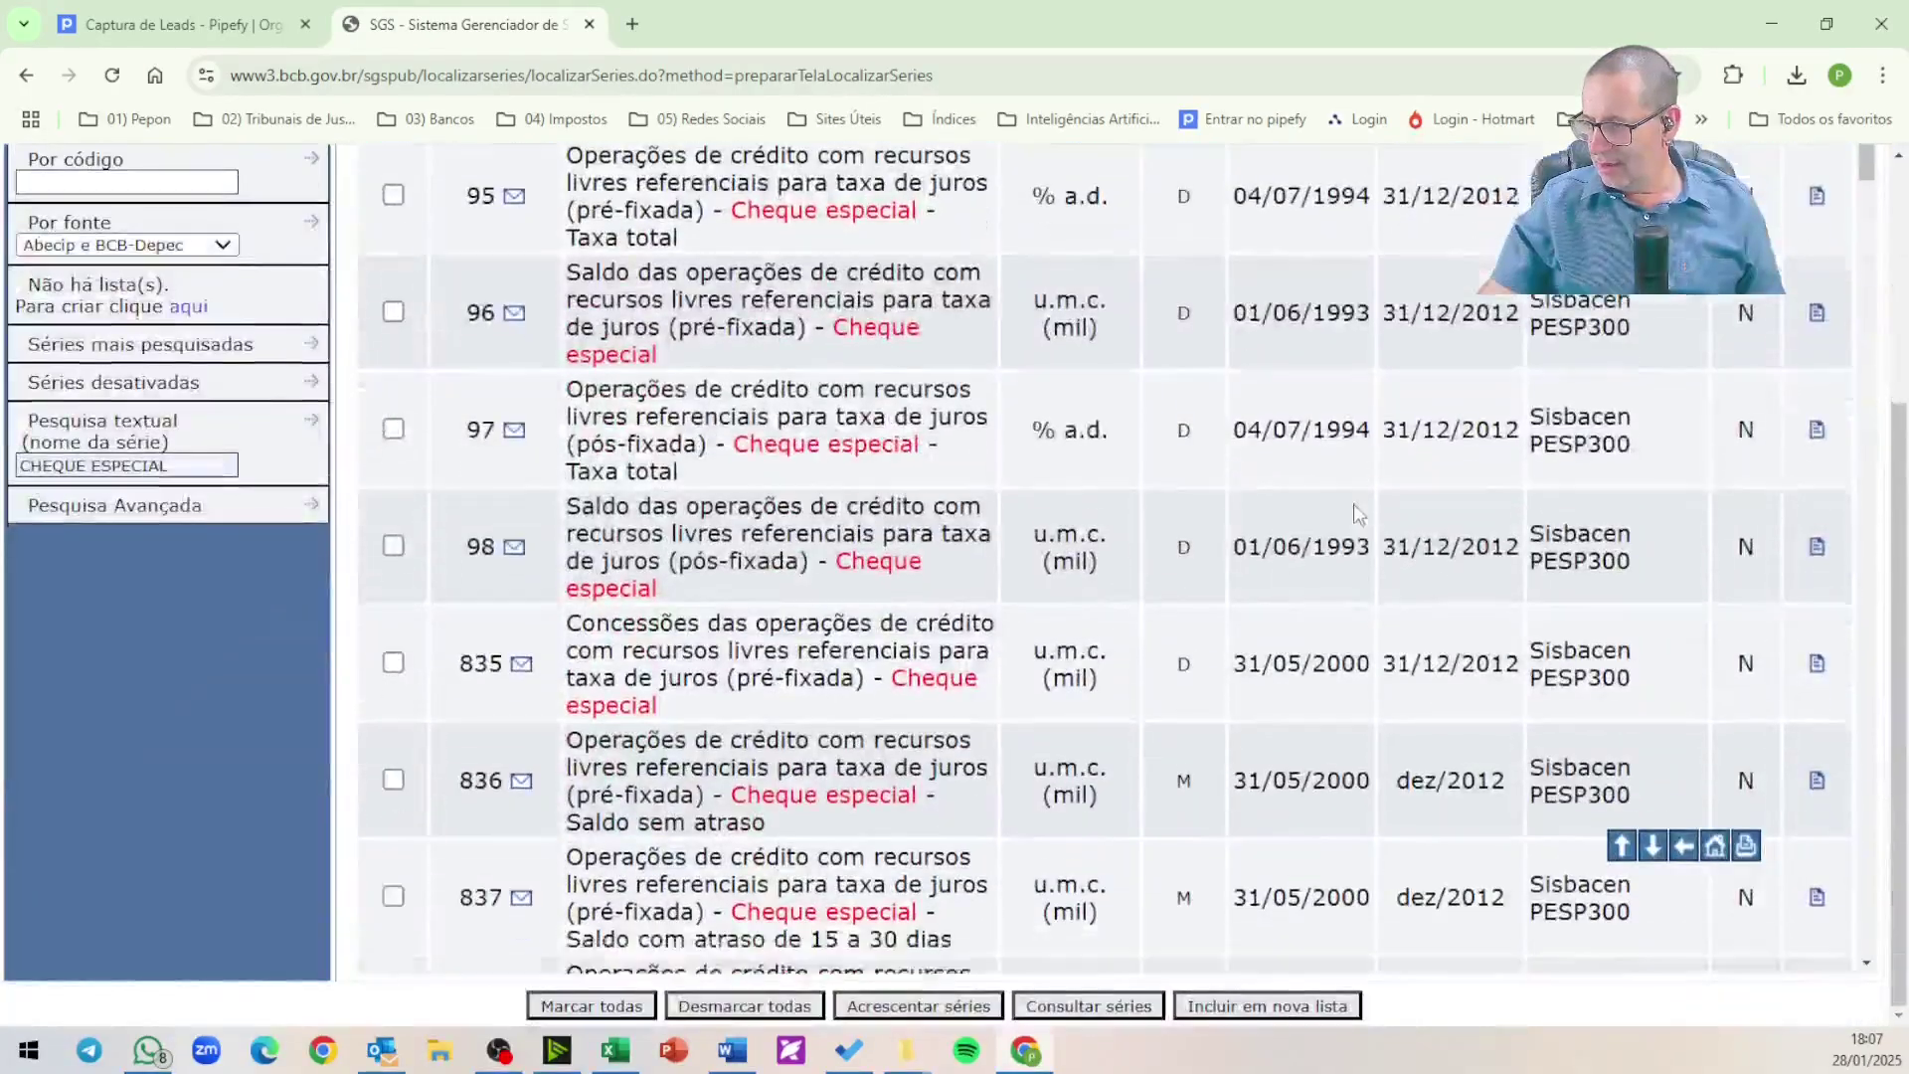
scroll(1357, 512, down, 20)
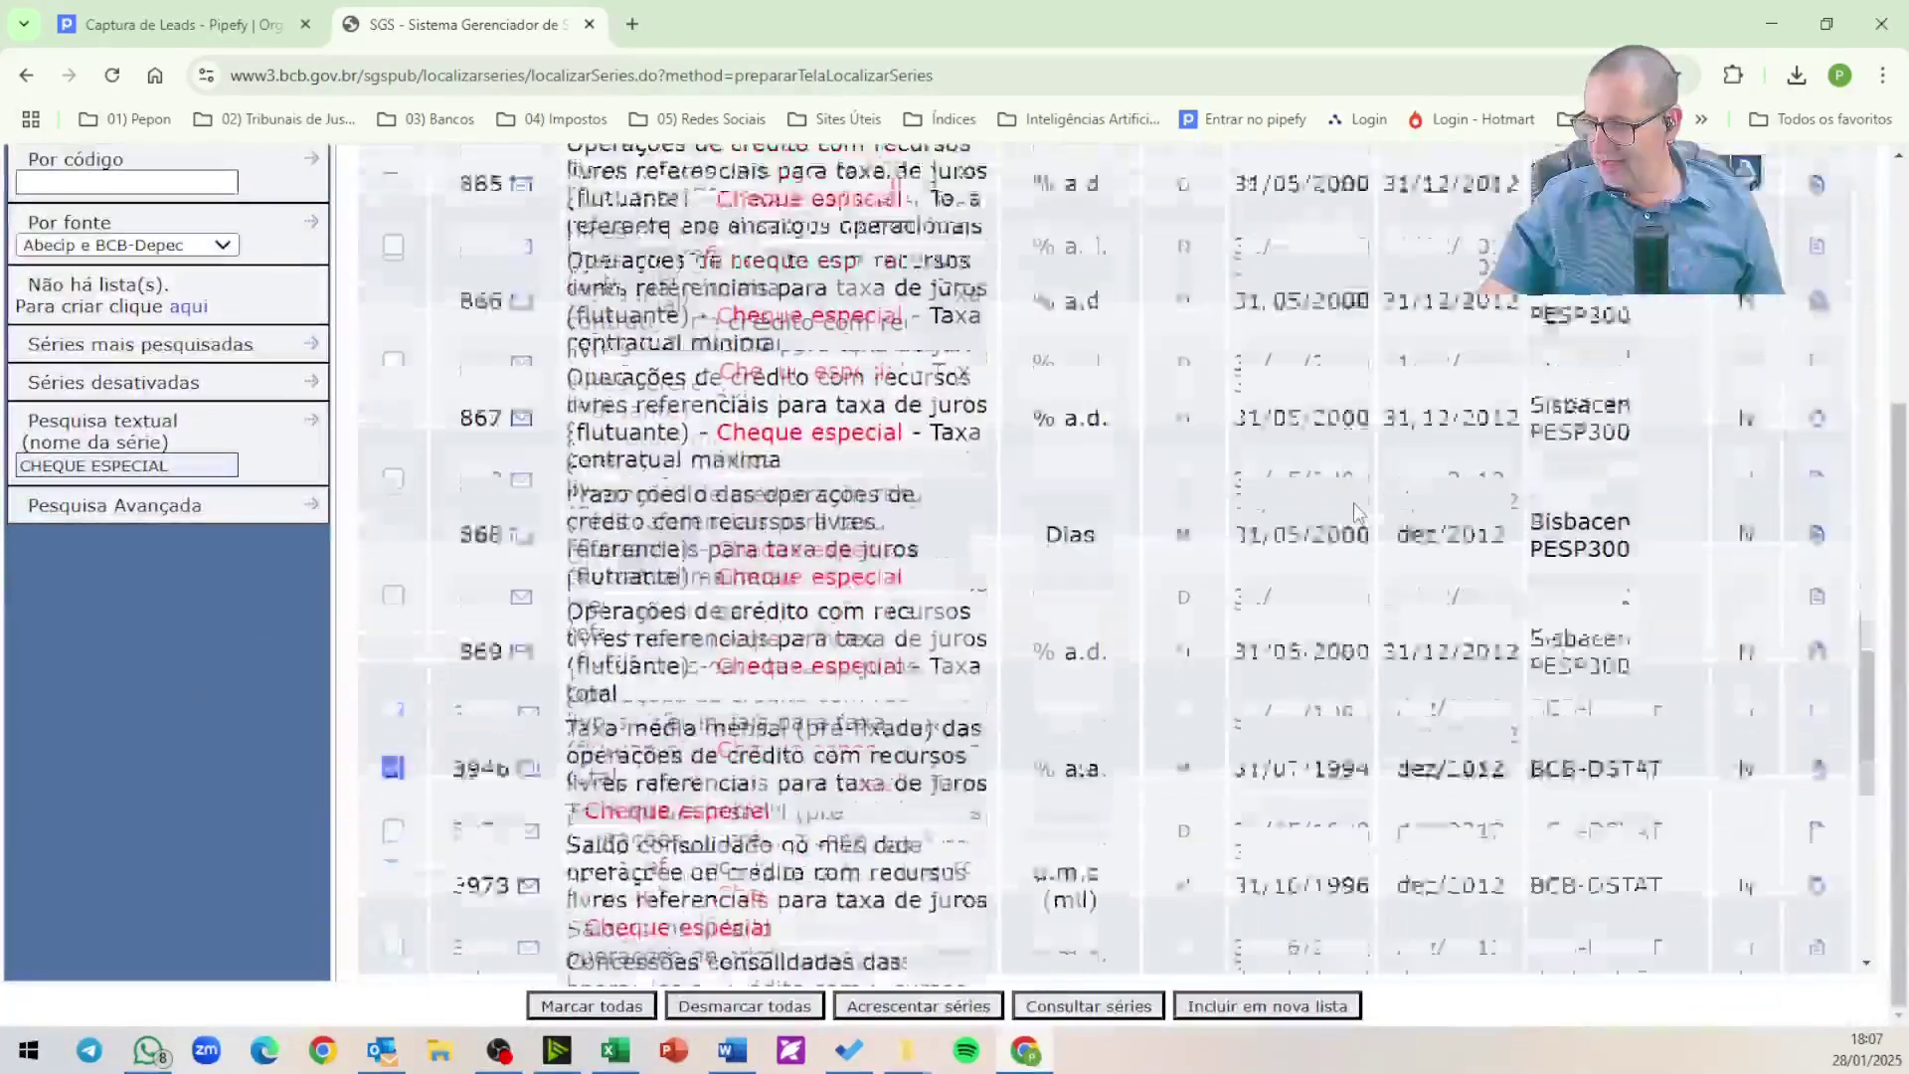
scroll(1352, 503, down, 4)
scroll(1352, 503, up, 3)
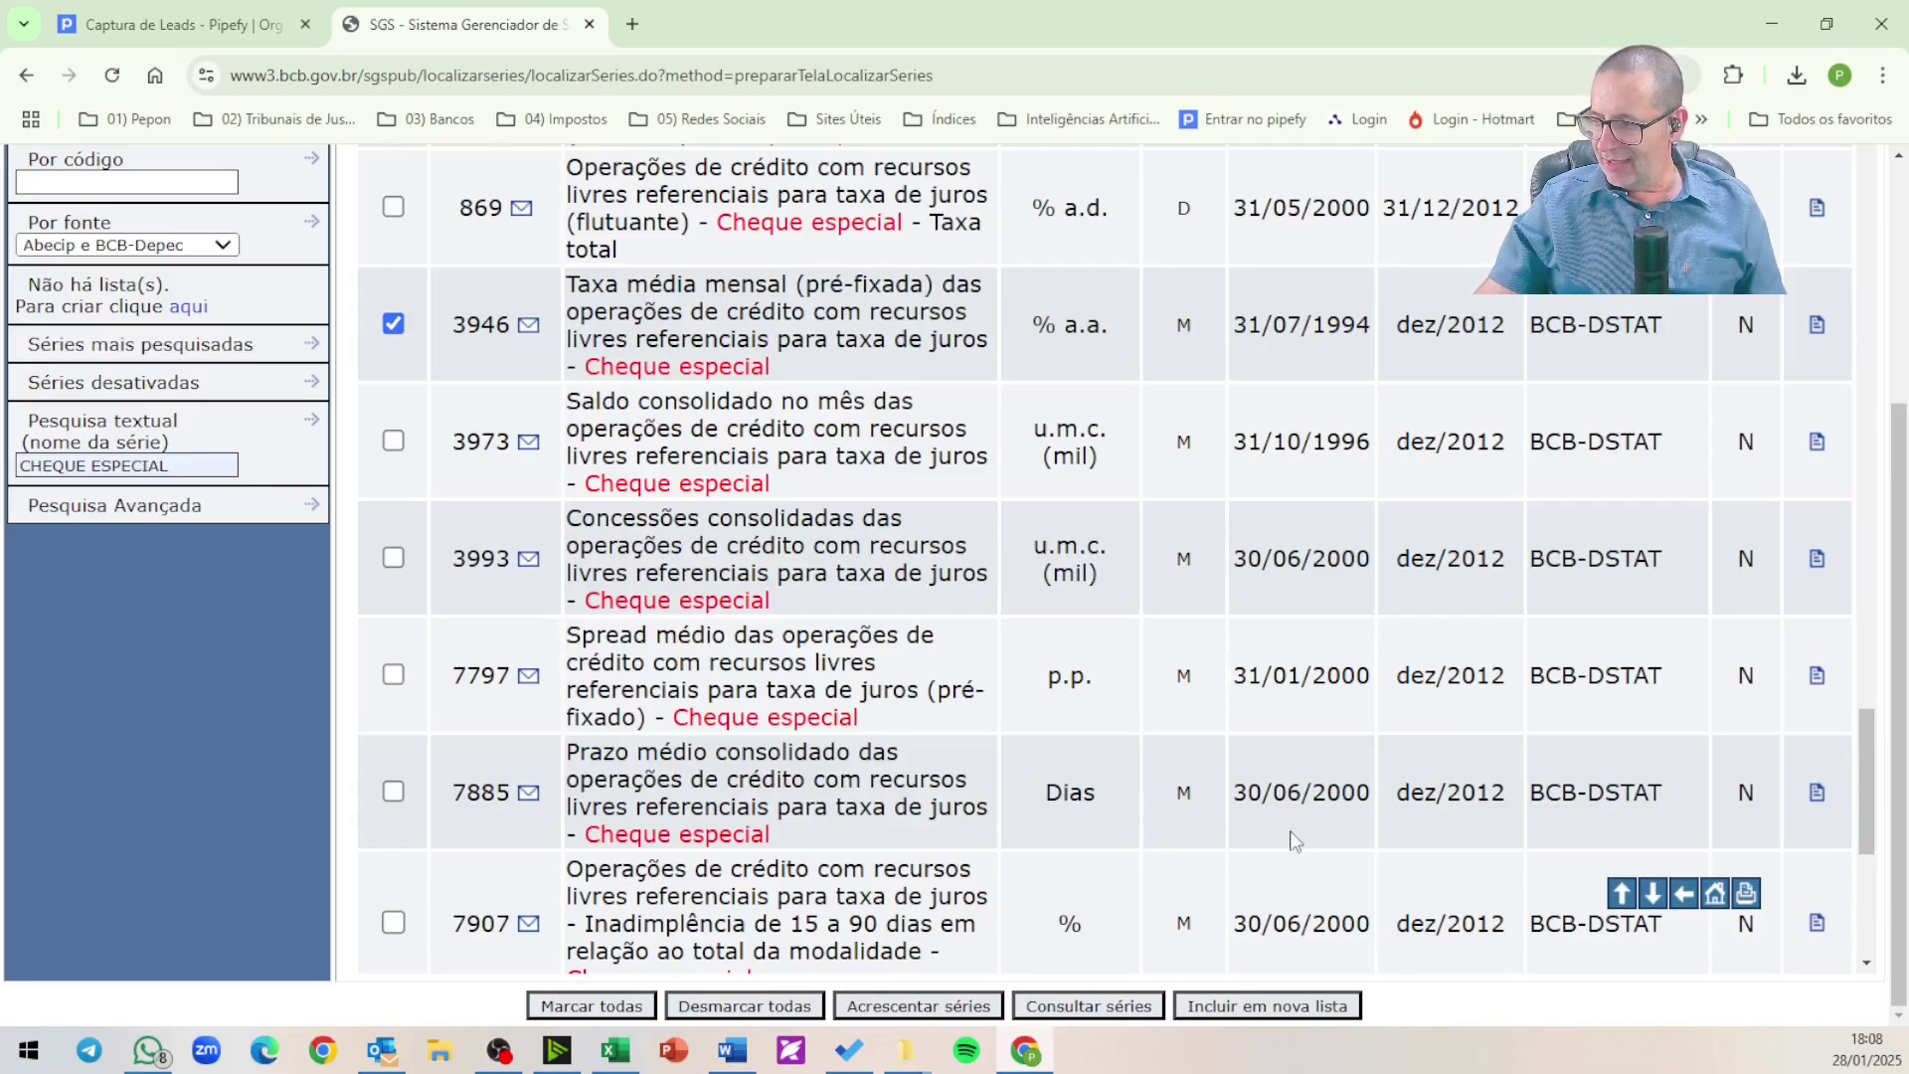
click(1122, 1008)
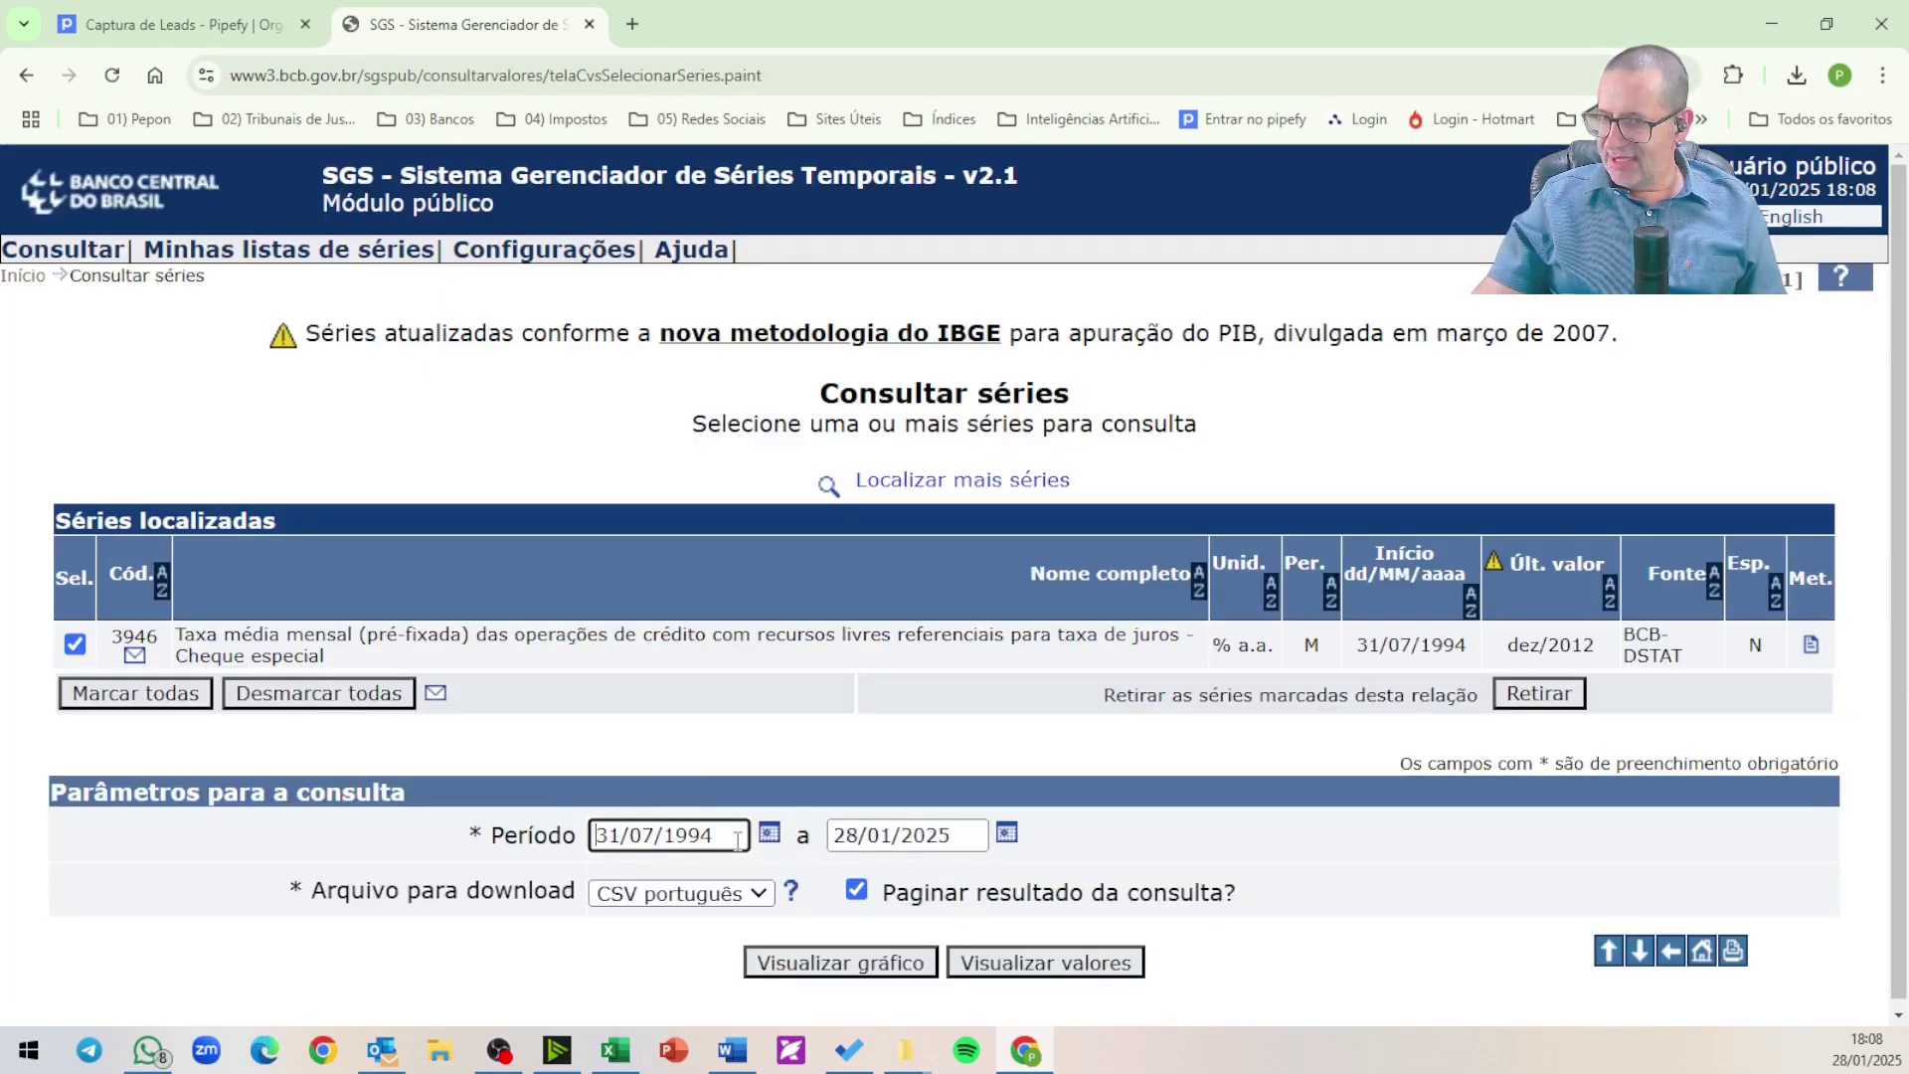
- Set the query period for series 3946 from 31/07/1994 to 30/04/2001
drag(722, 840, 569, 840)
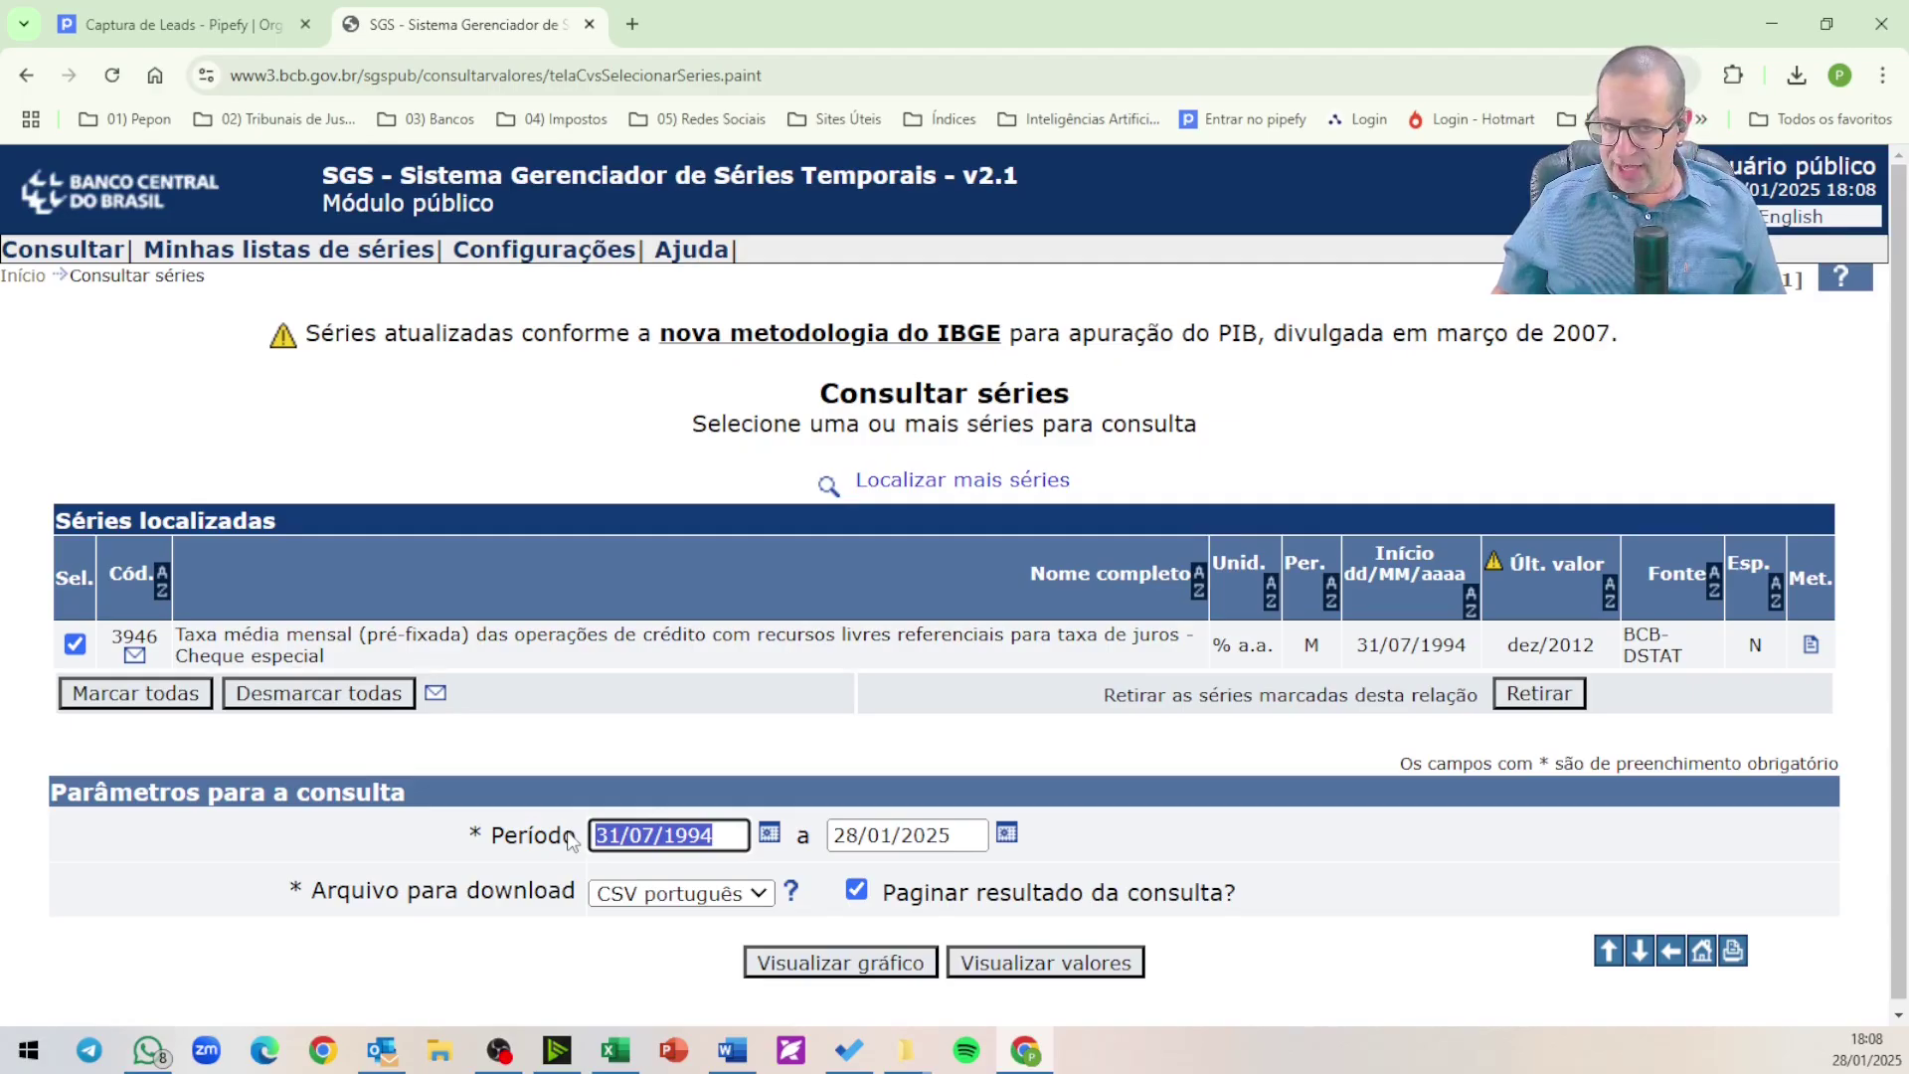
text(31/)
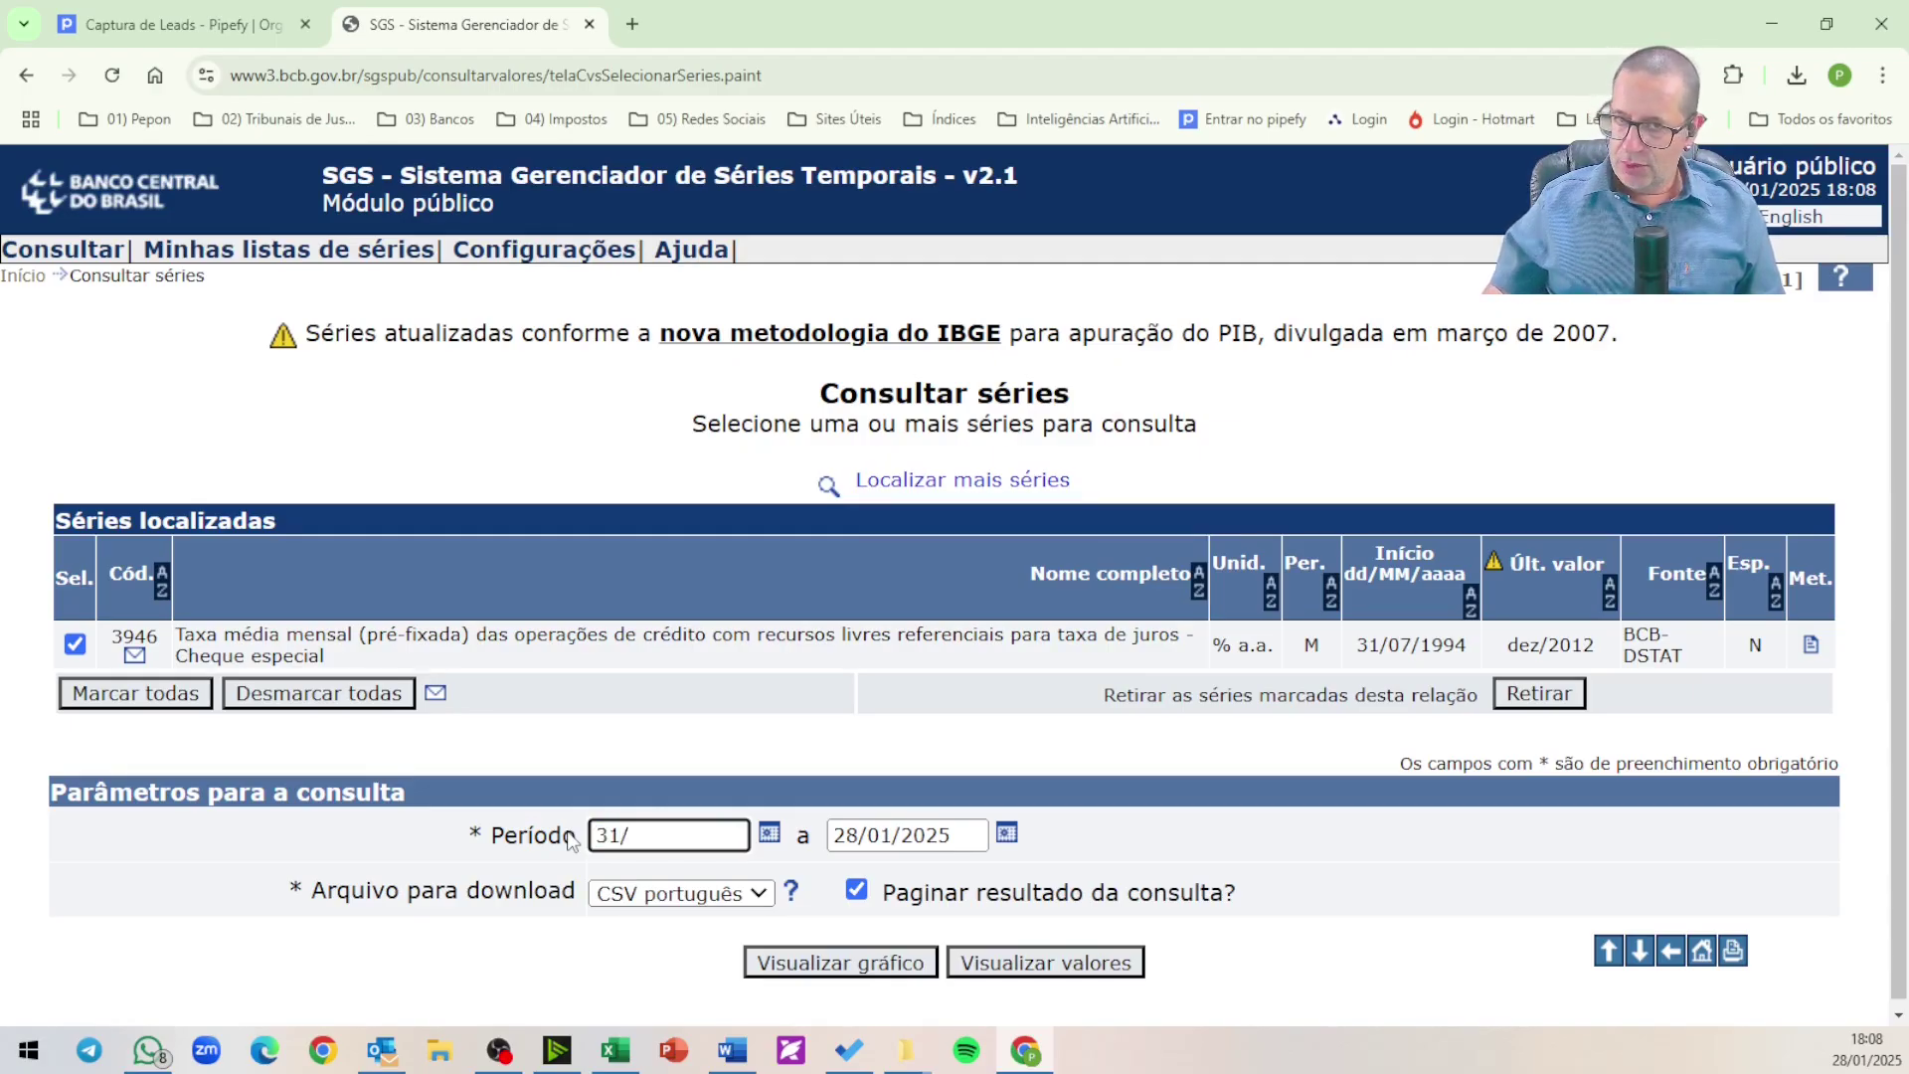
text(07/1)
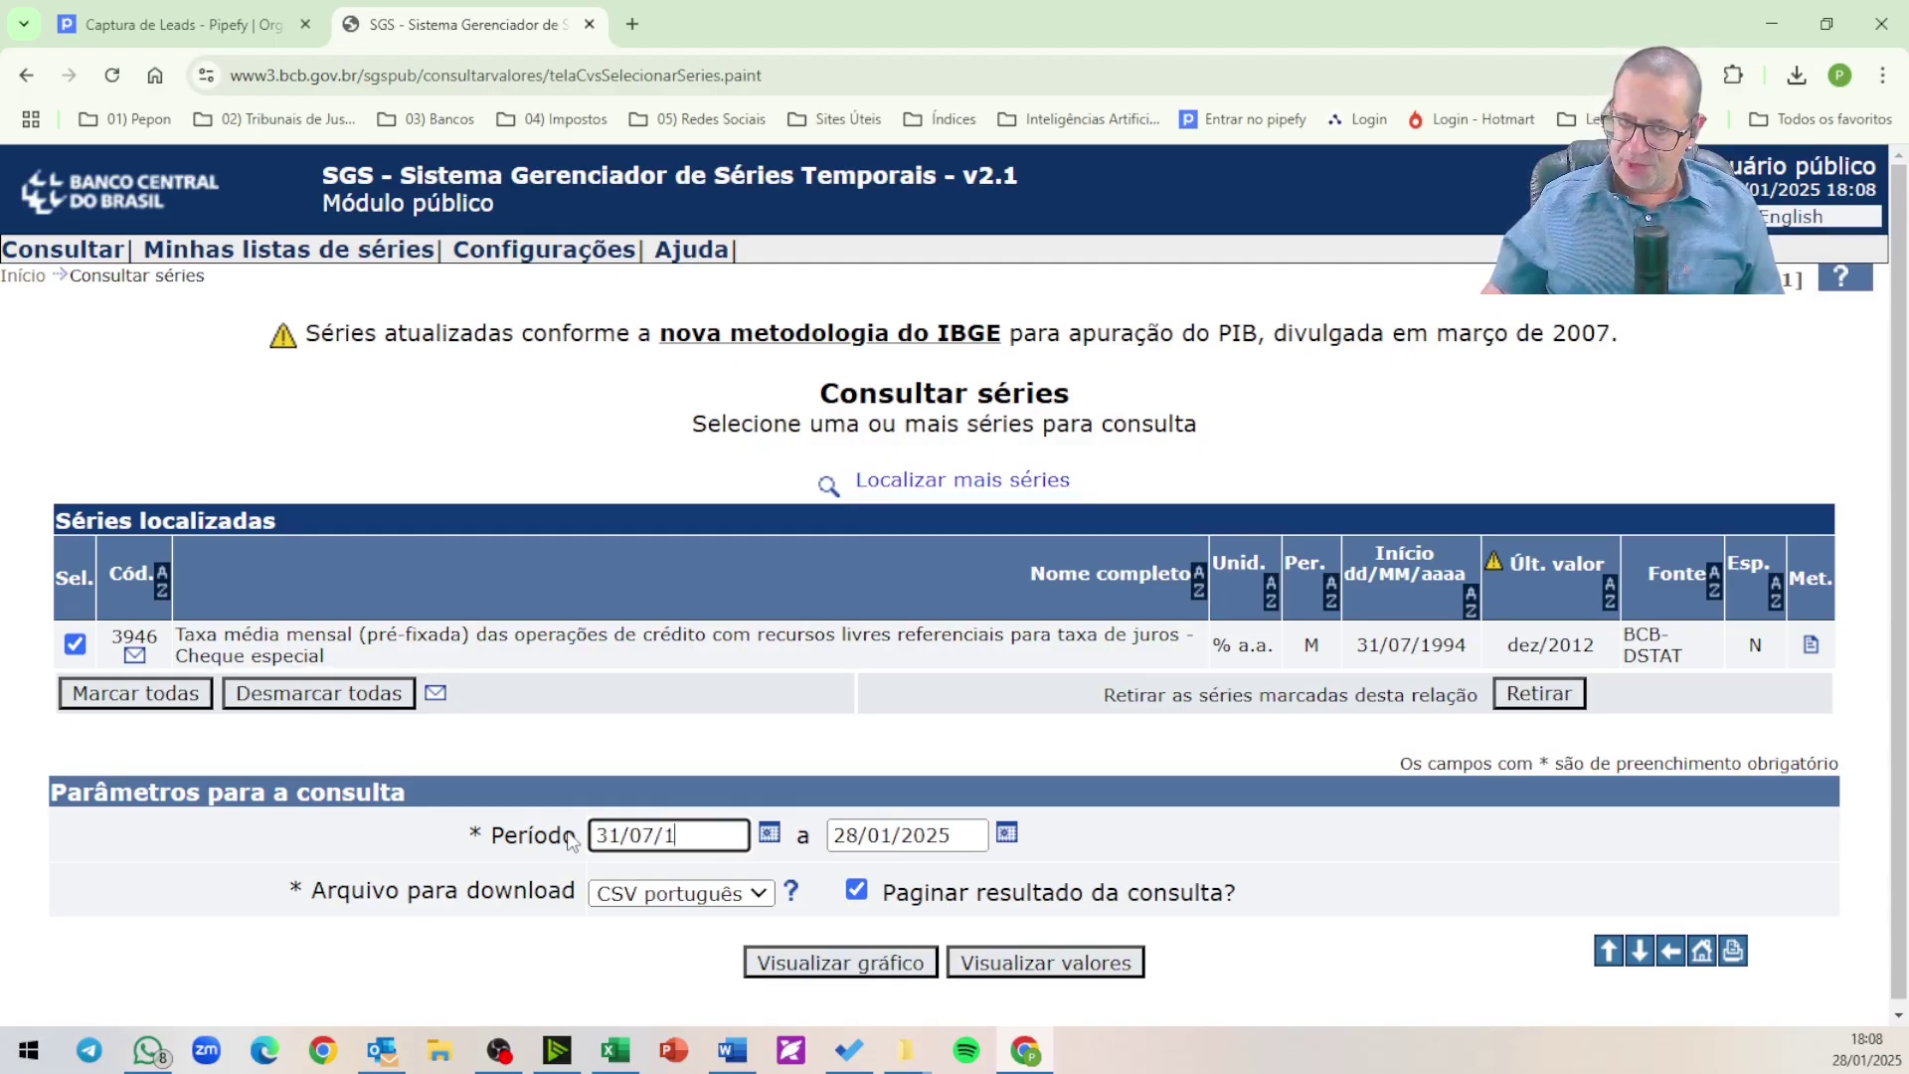
text(994)
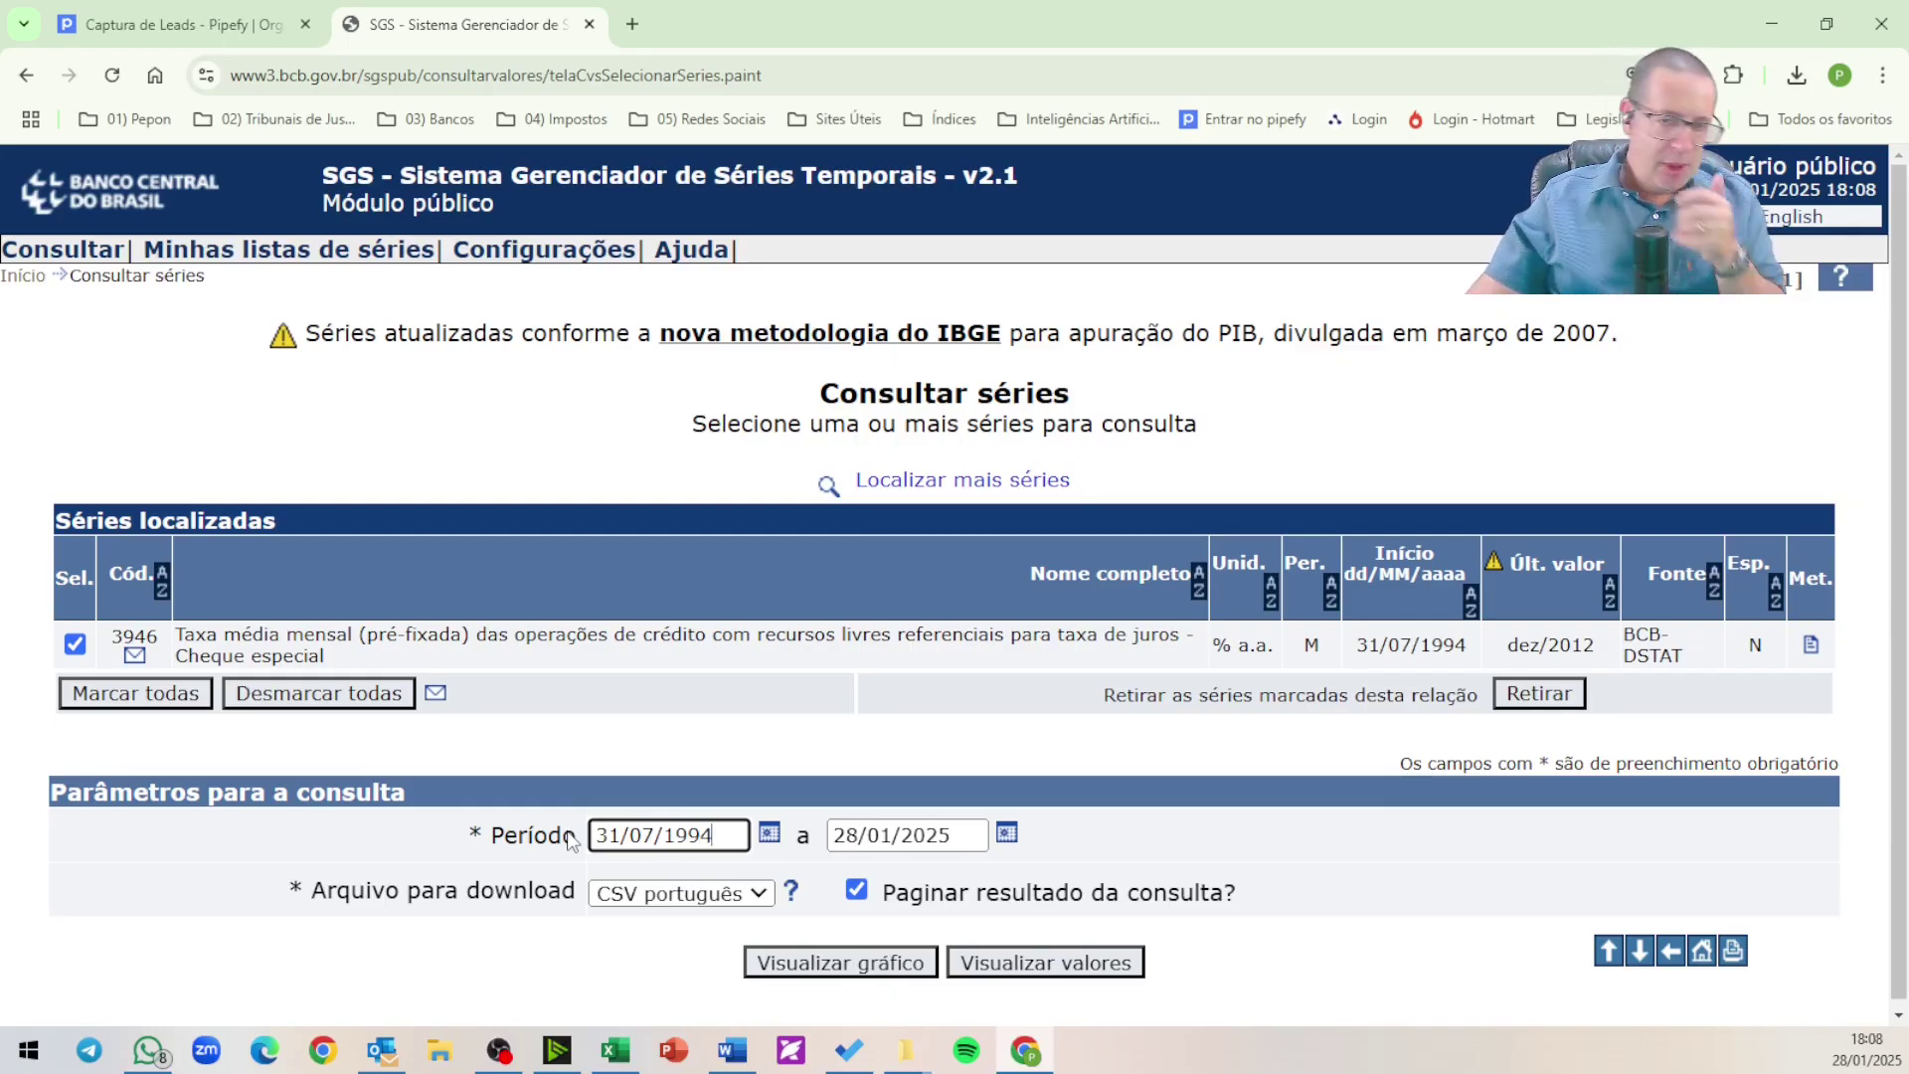
drag(979, 833, 787, 832)
text(30/)
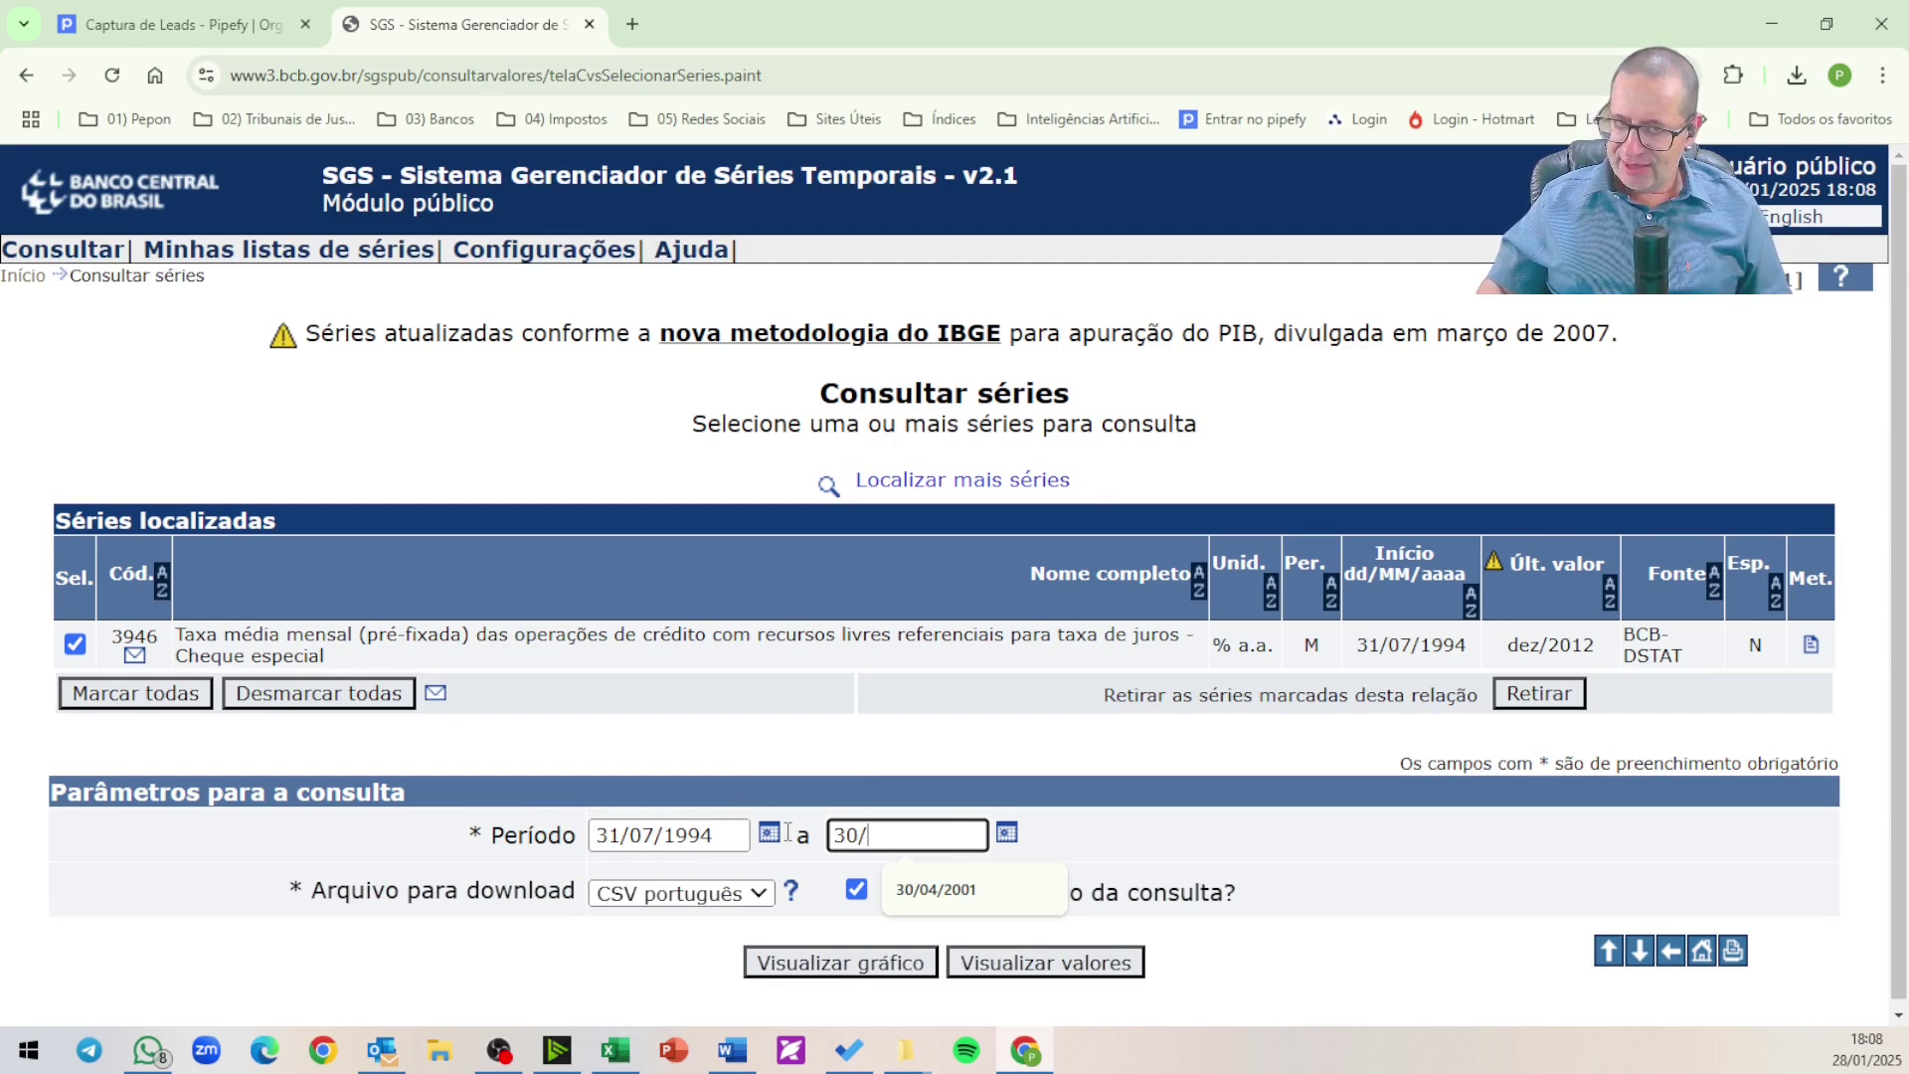
text(04/20)
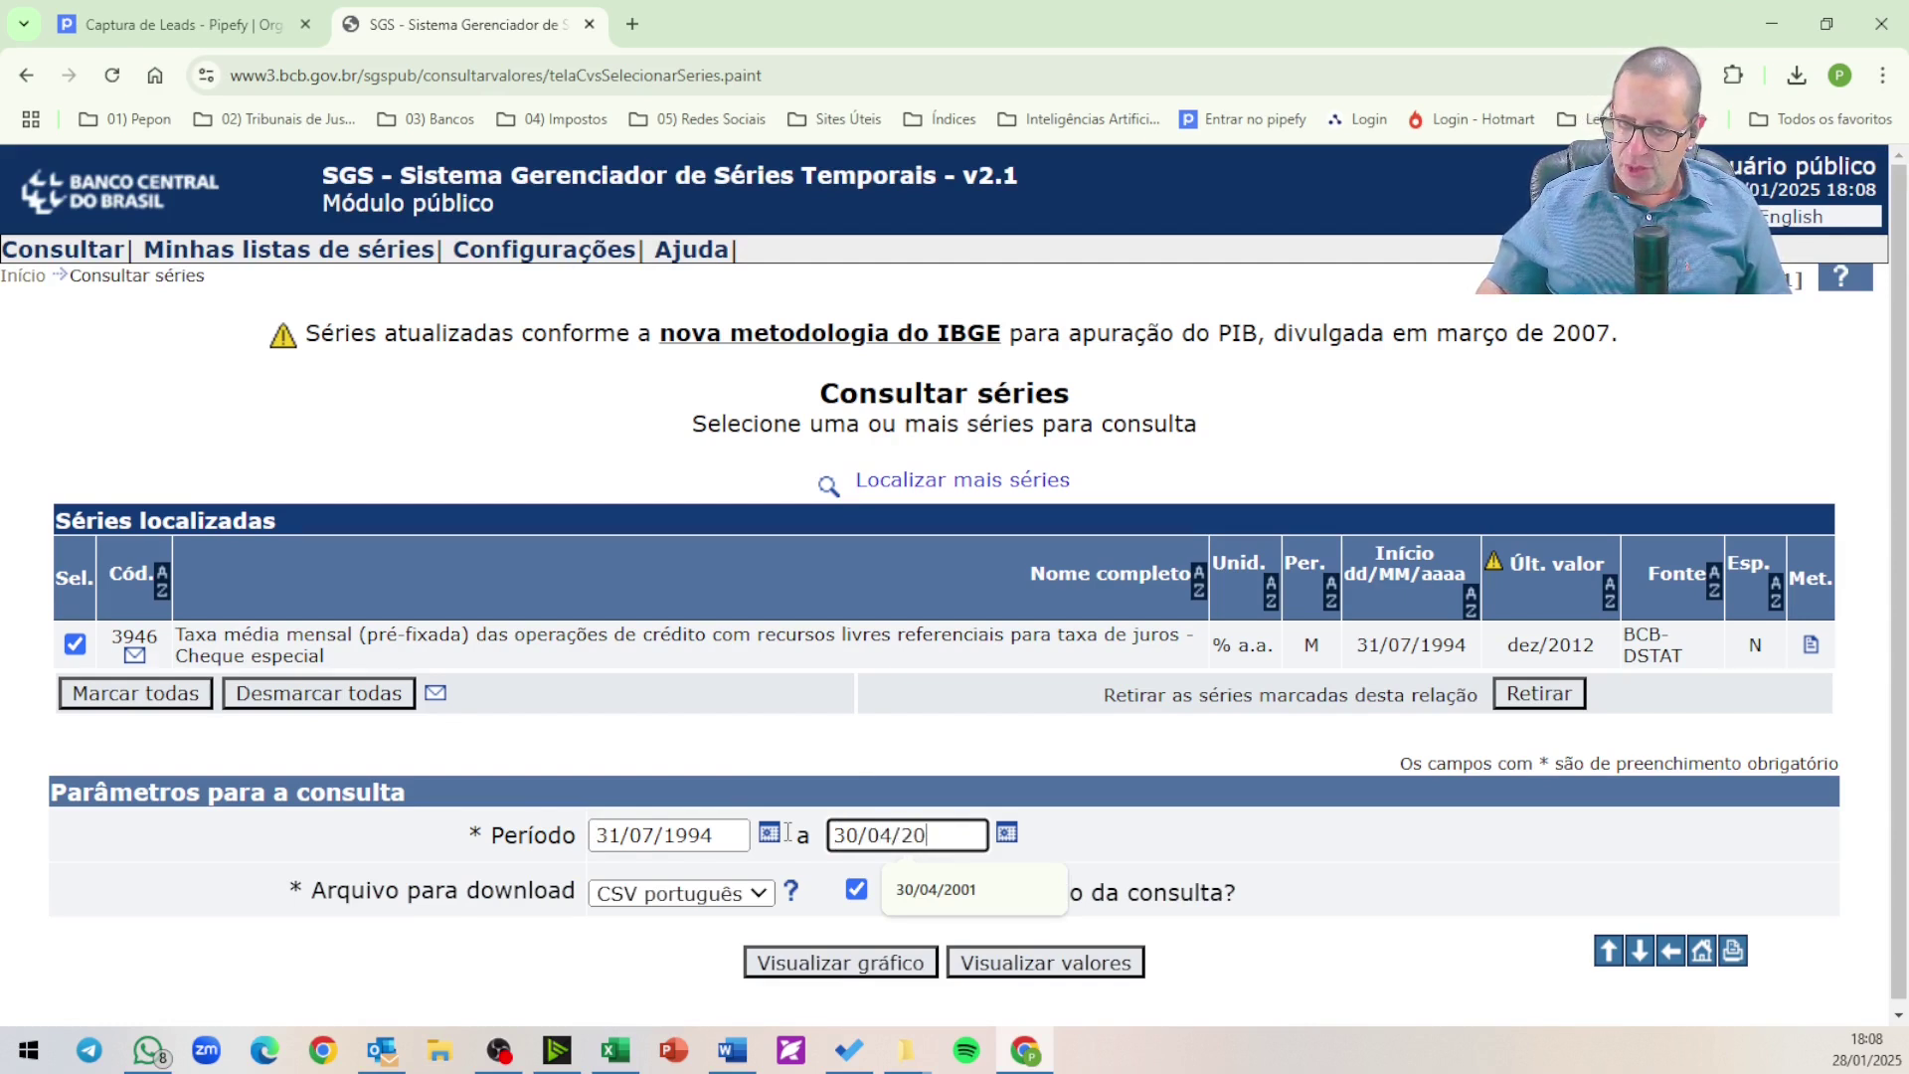
text(01)
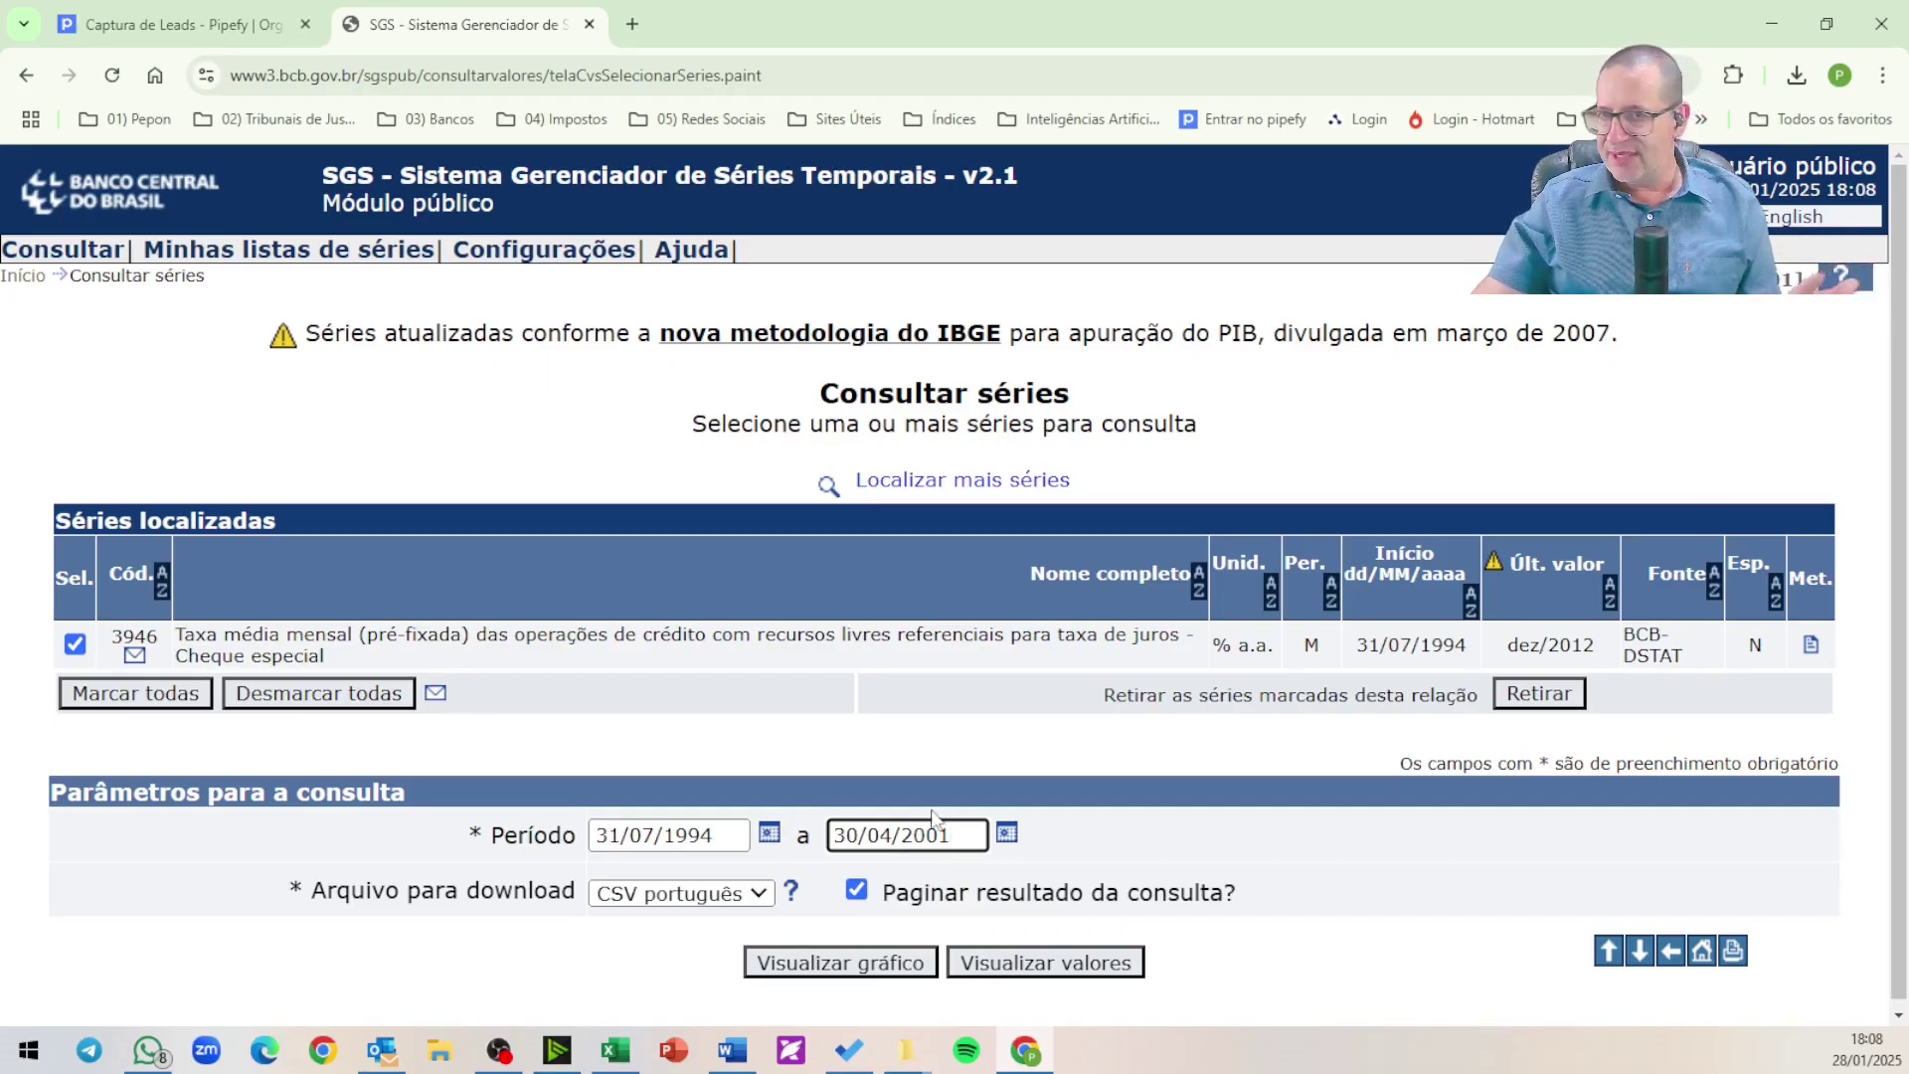
- Display the values of series 3946, download them as a CSV file and switch to that file in Excel
click(1084, 969)
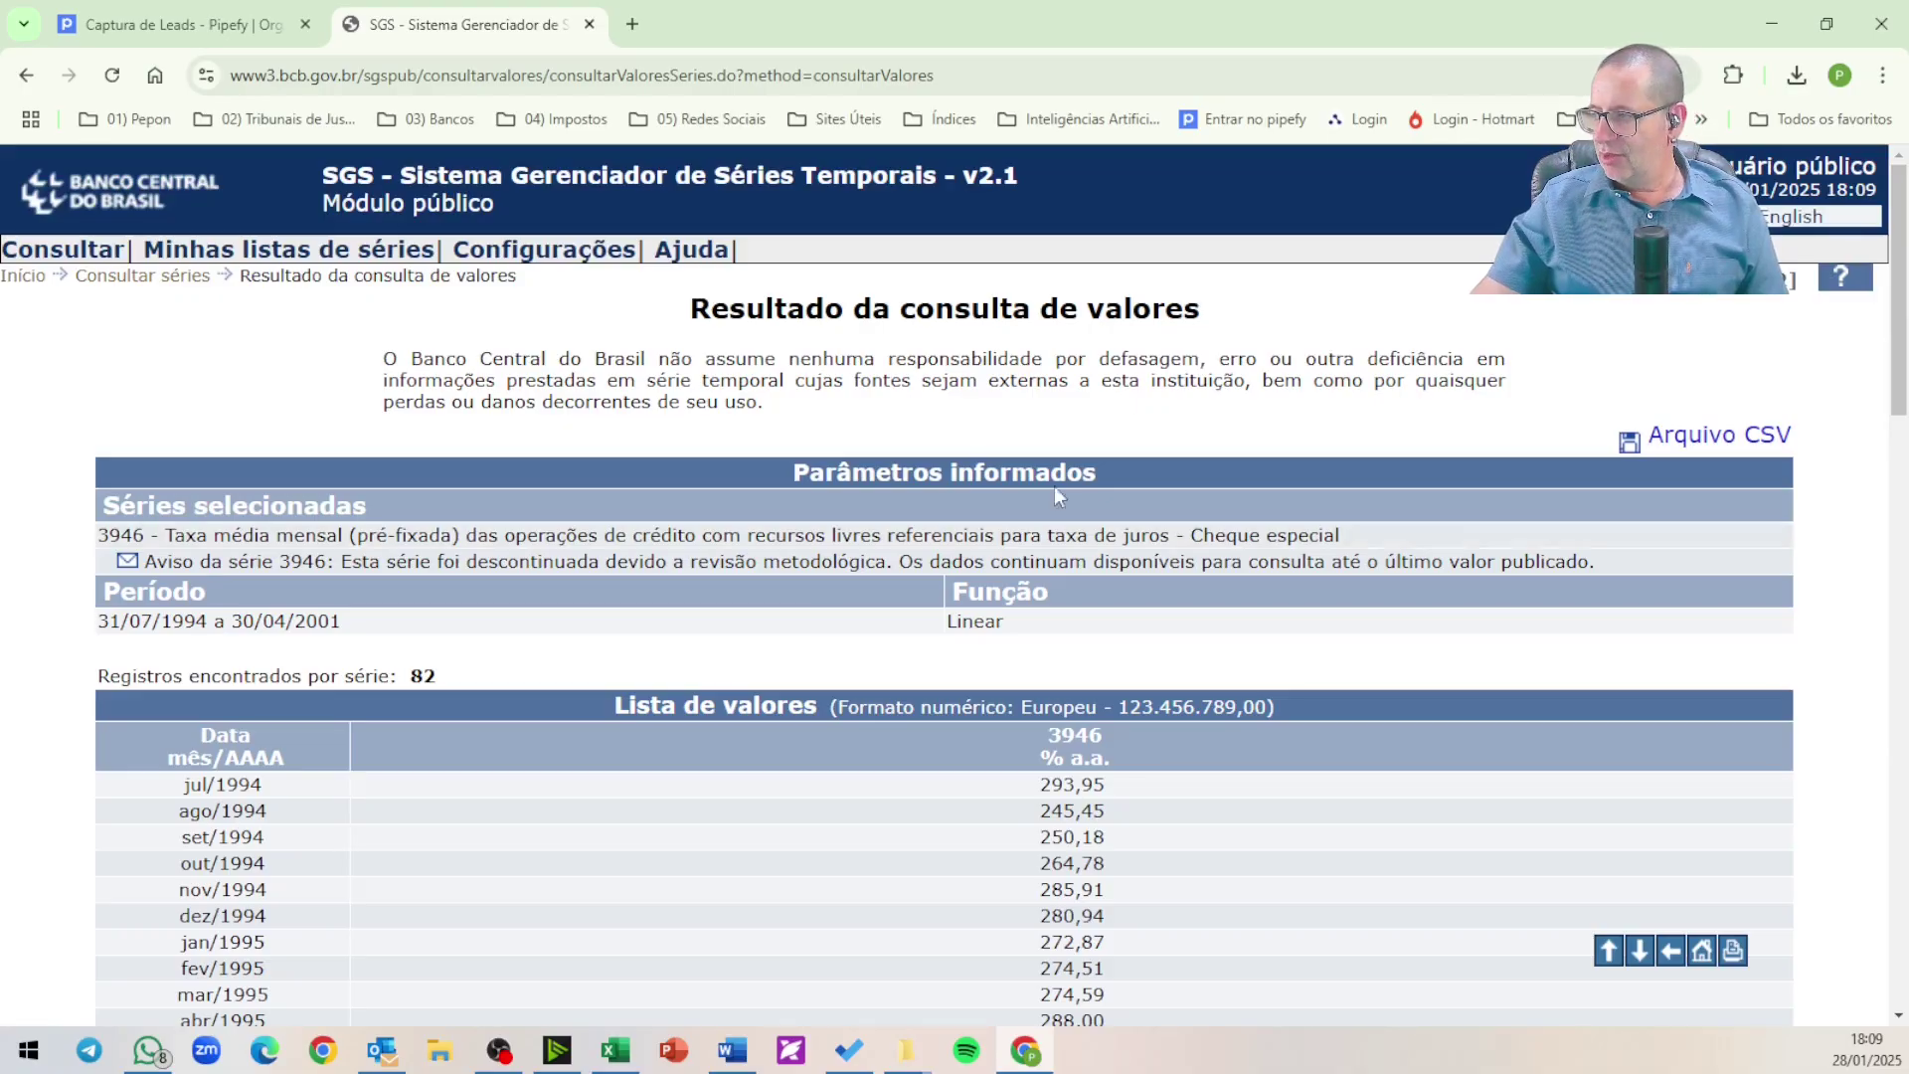
click(1667, 447)
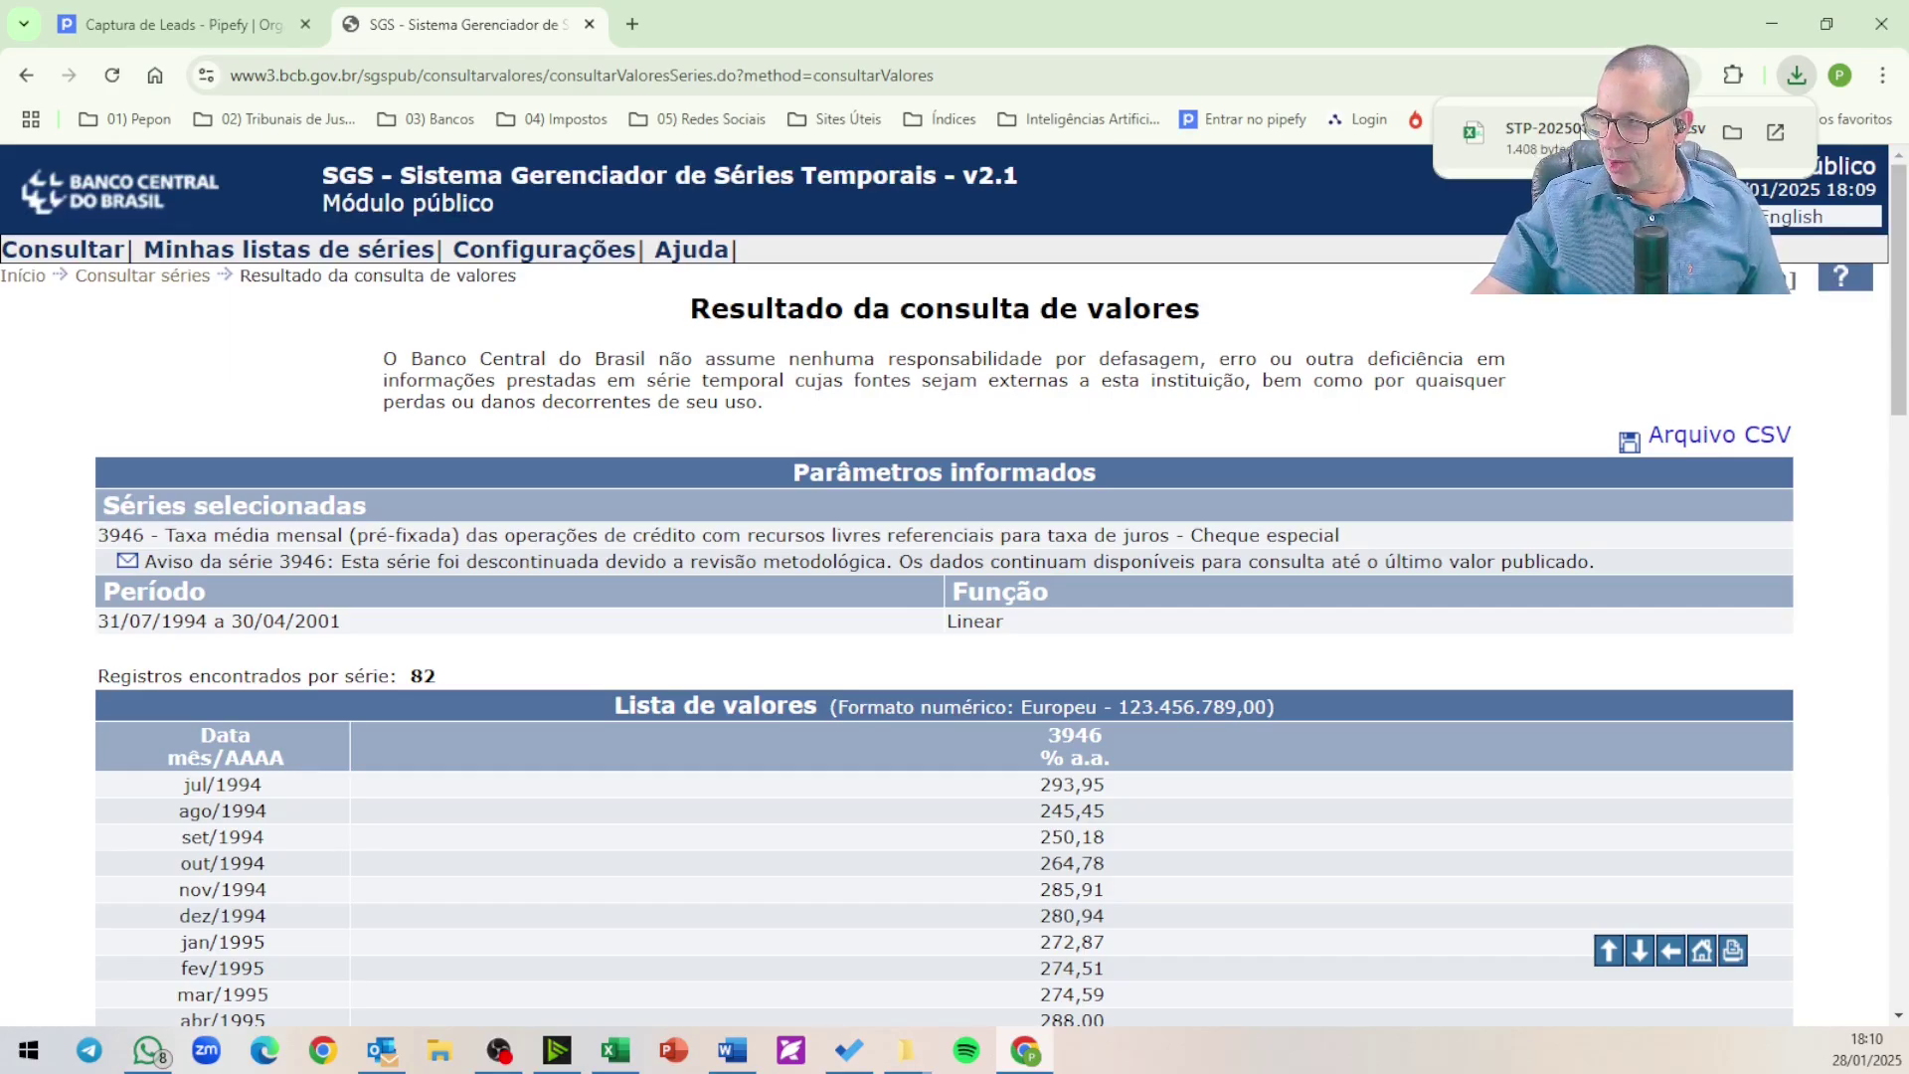
key(alt+Tab)
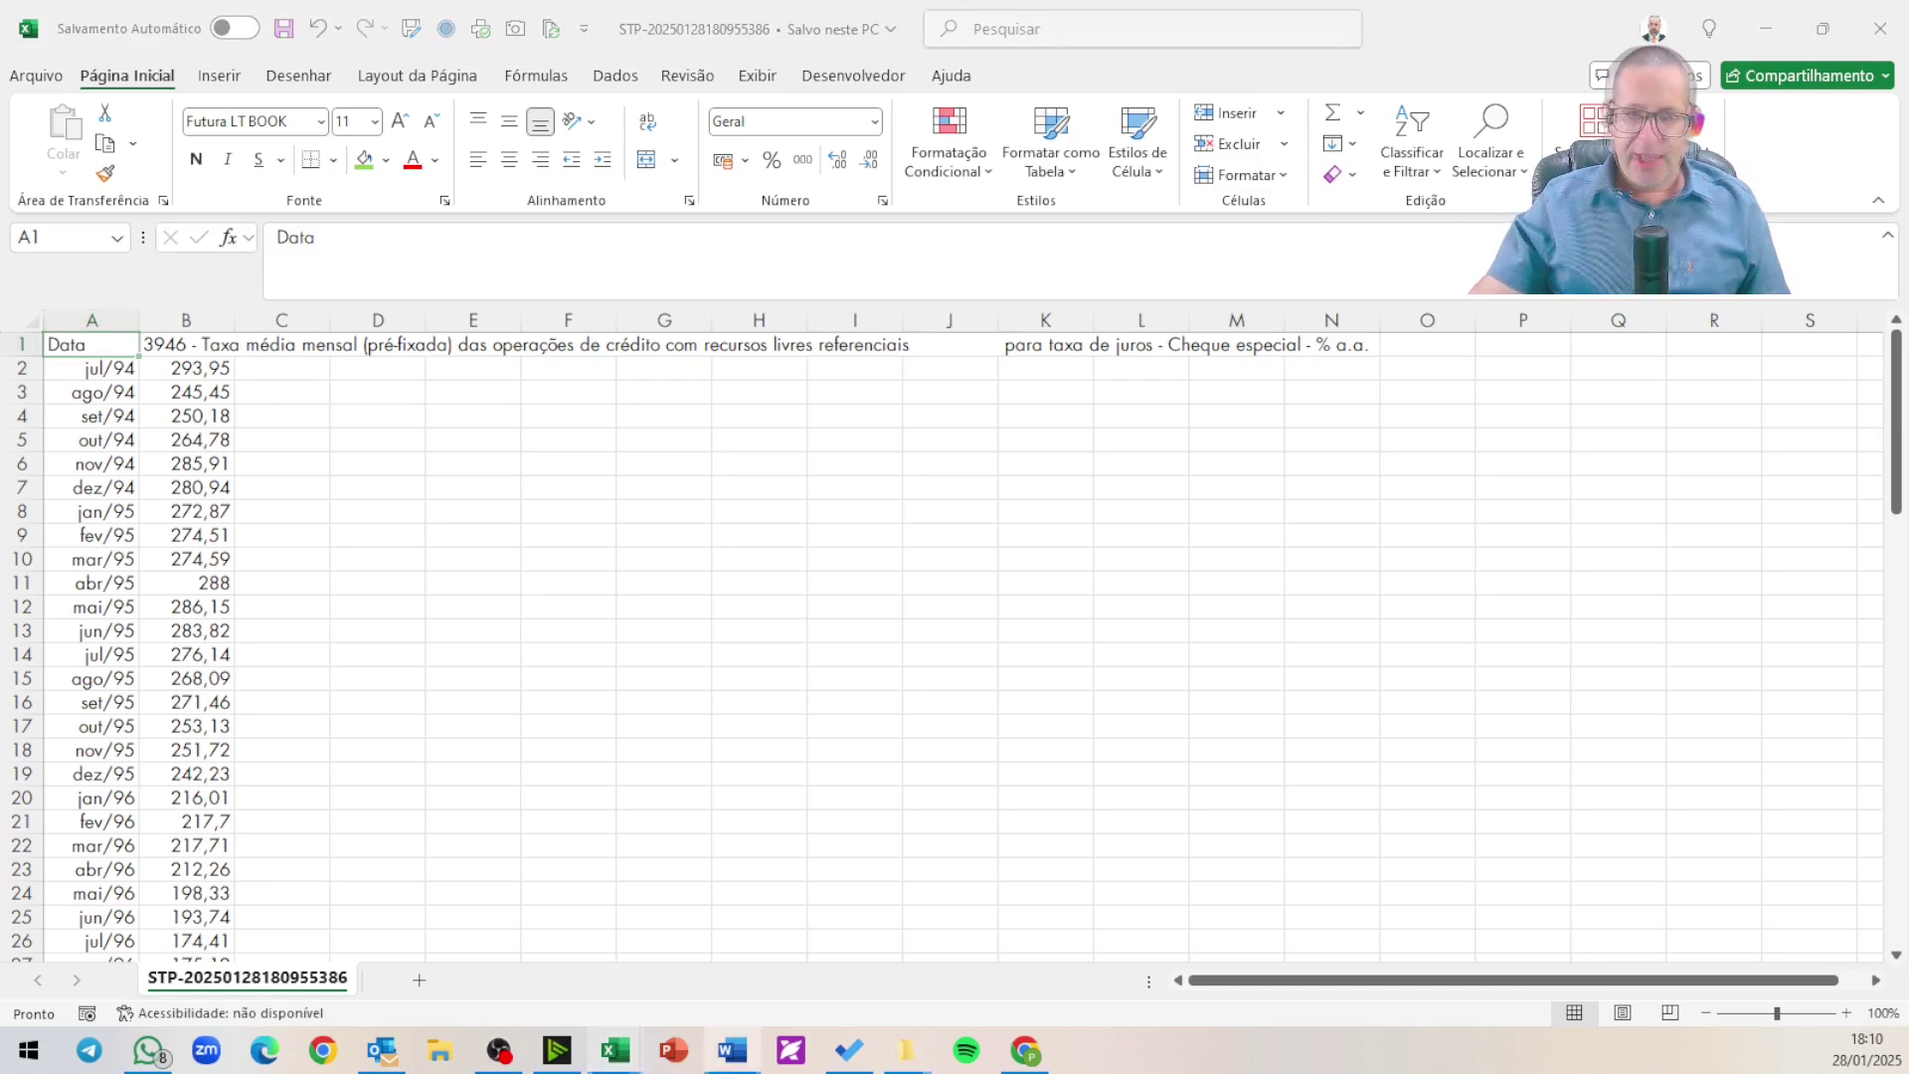
click(264, 979)
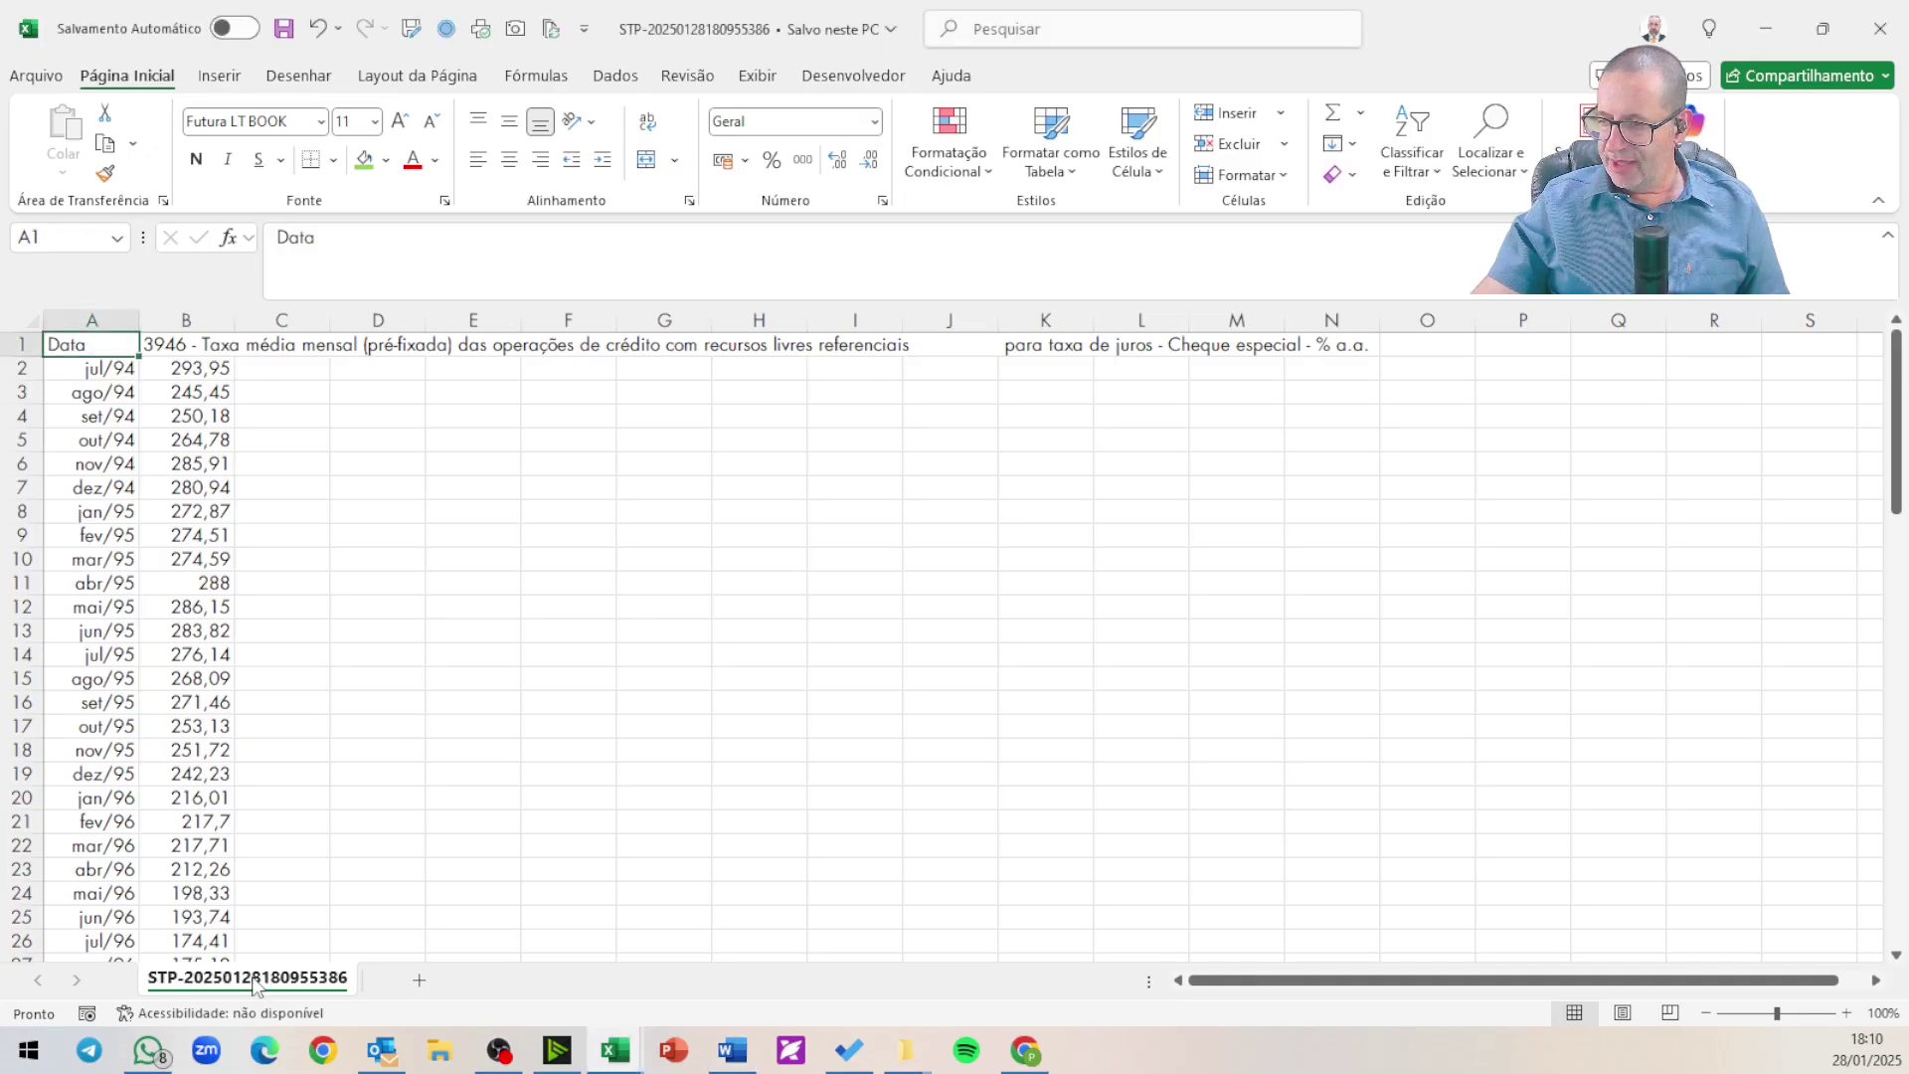
right_click(255, 982)
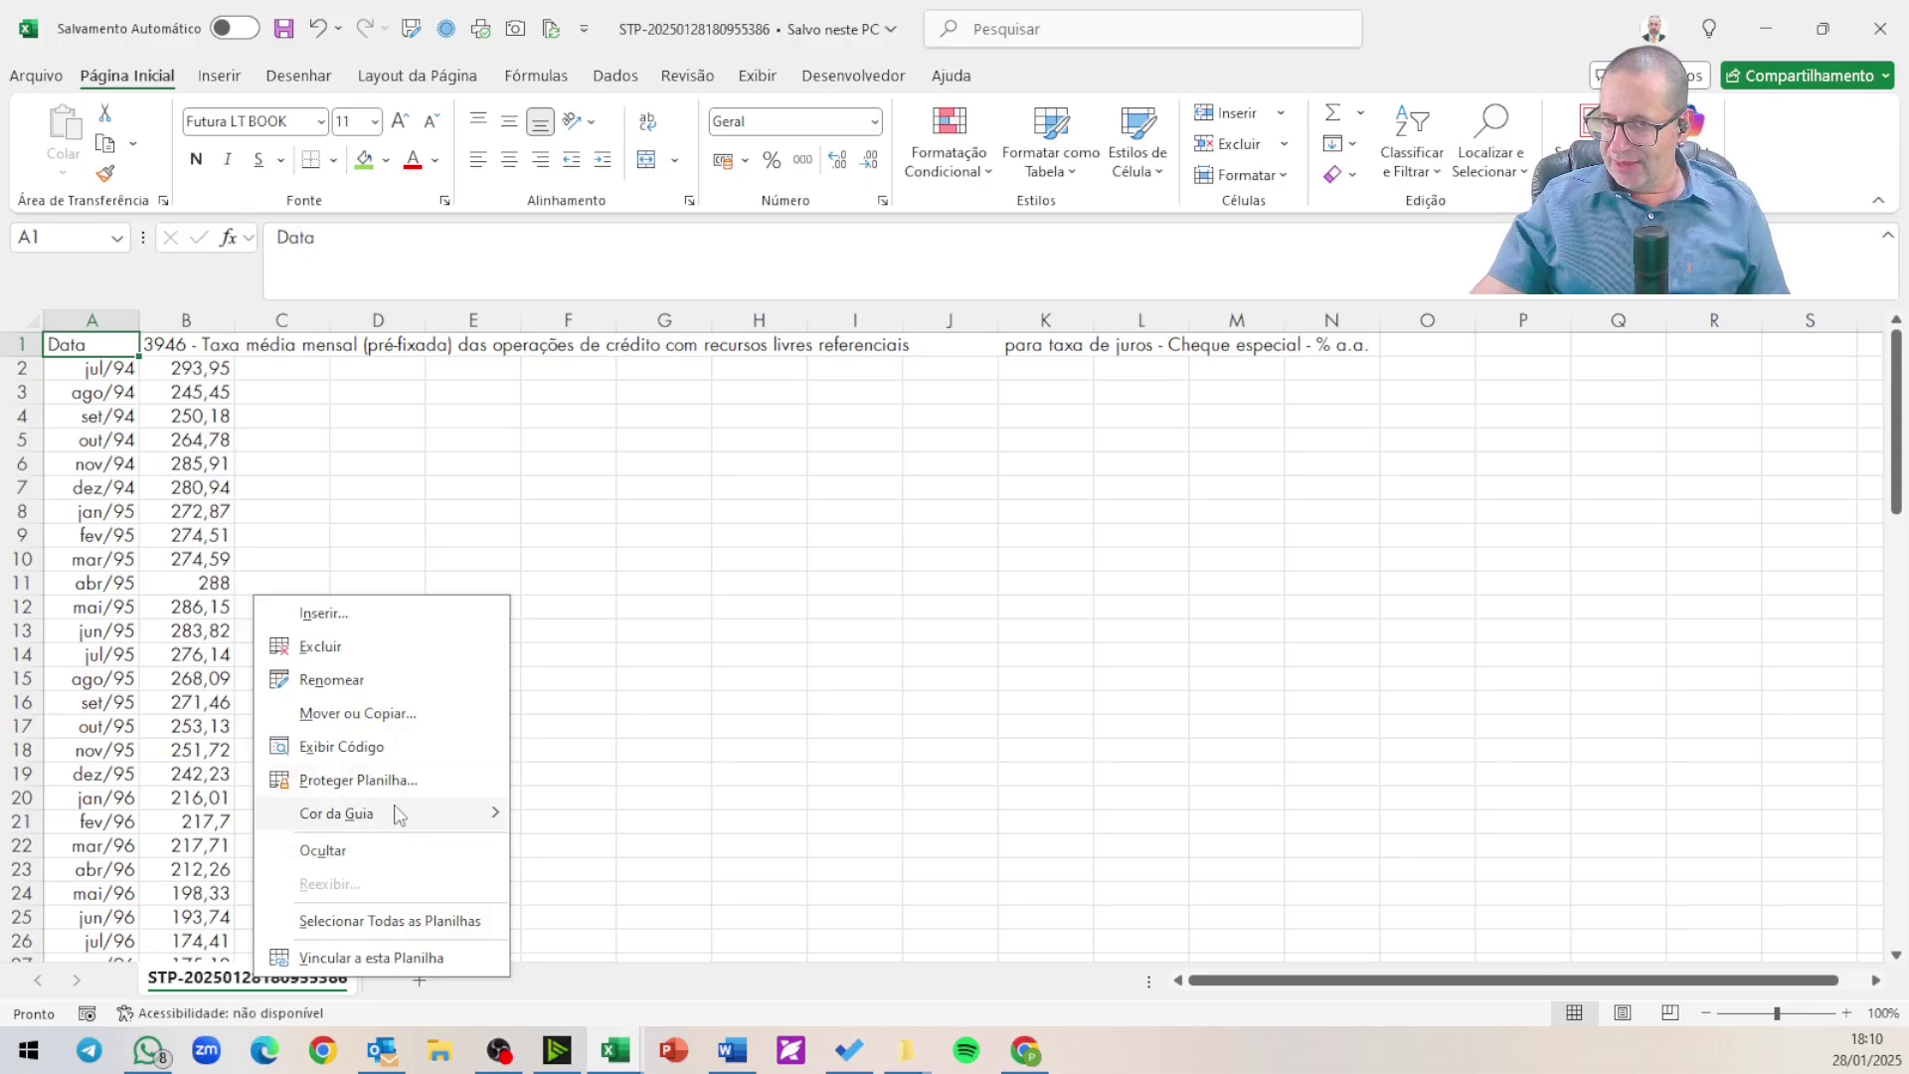
click(394, 717)
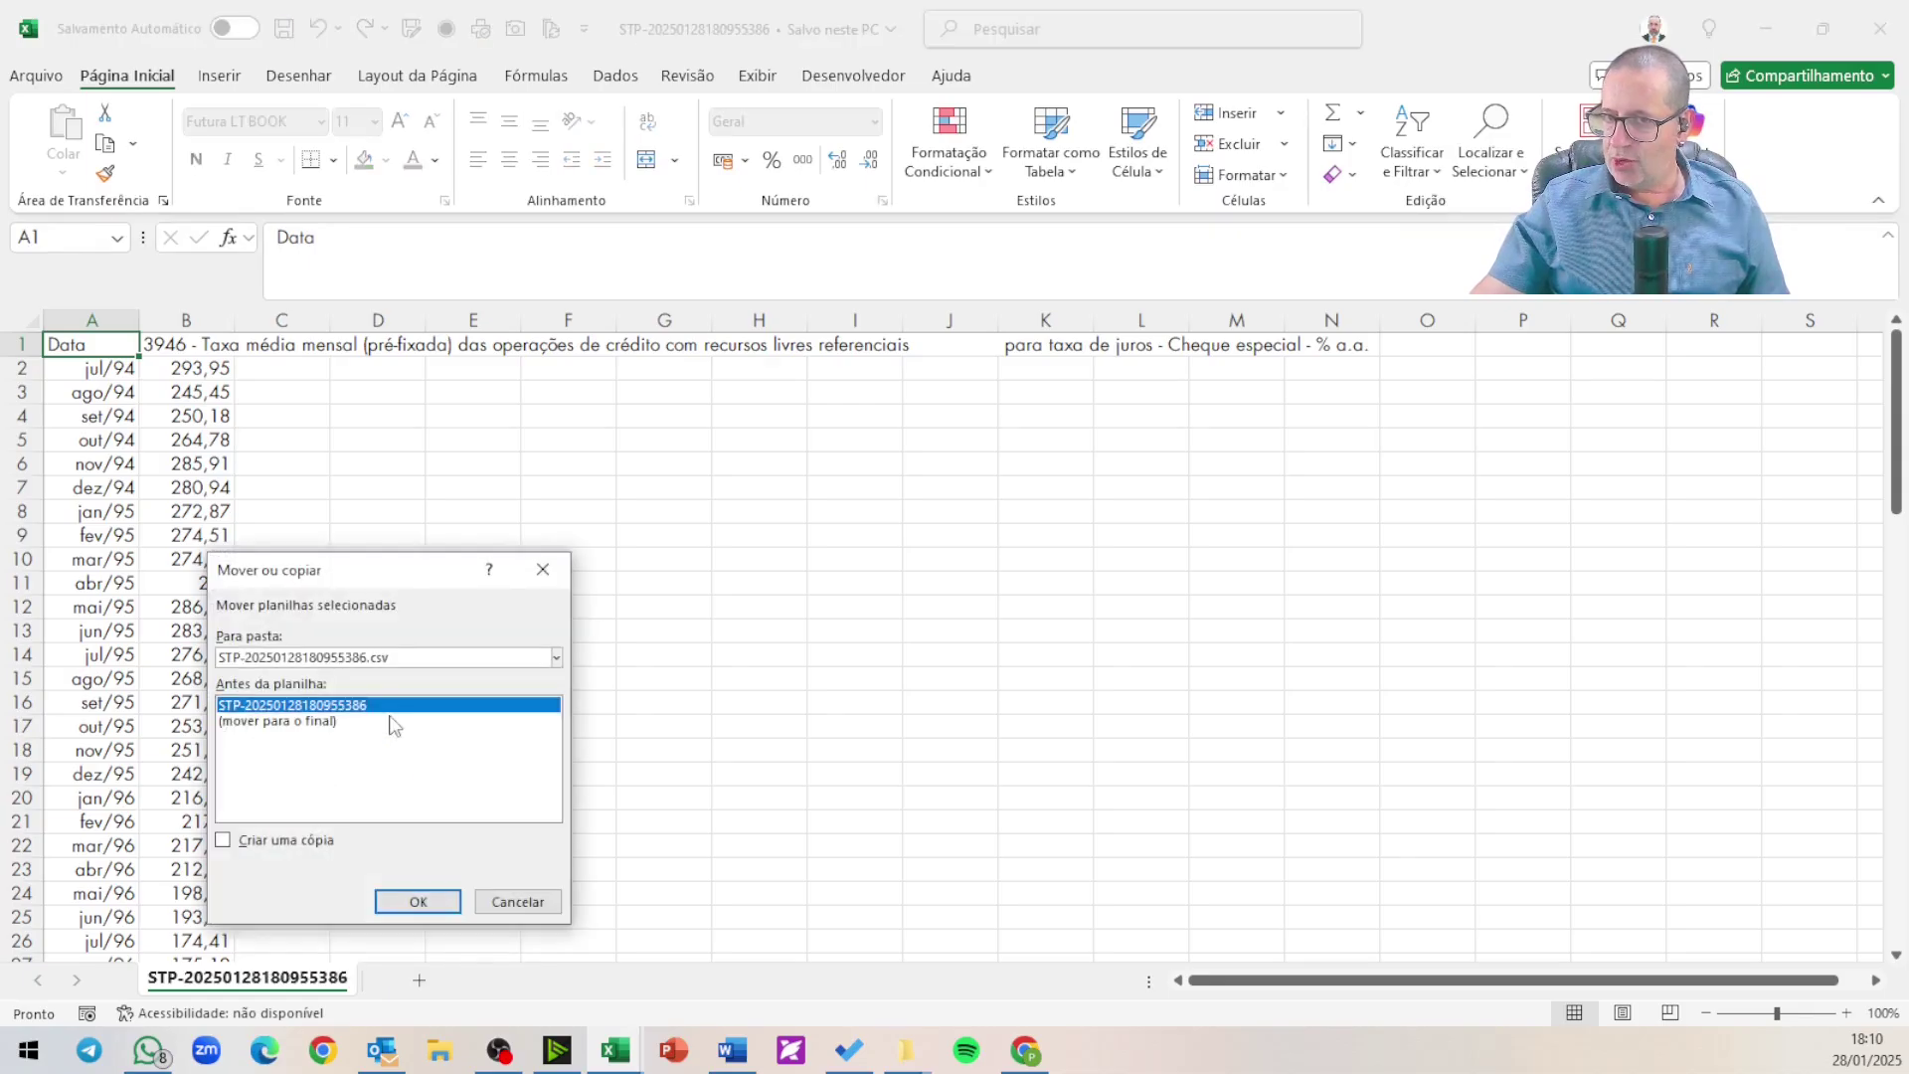
click(227, 842)
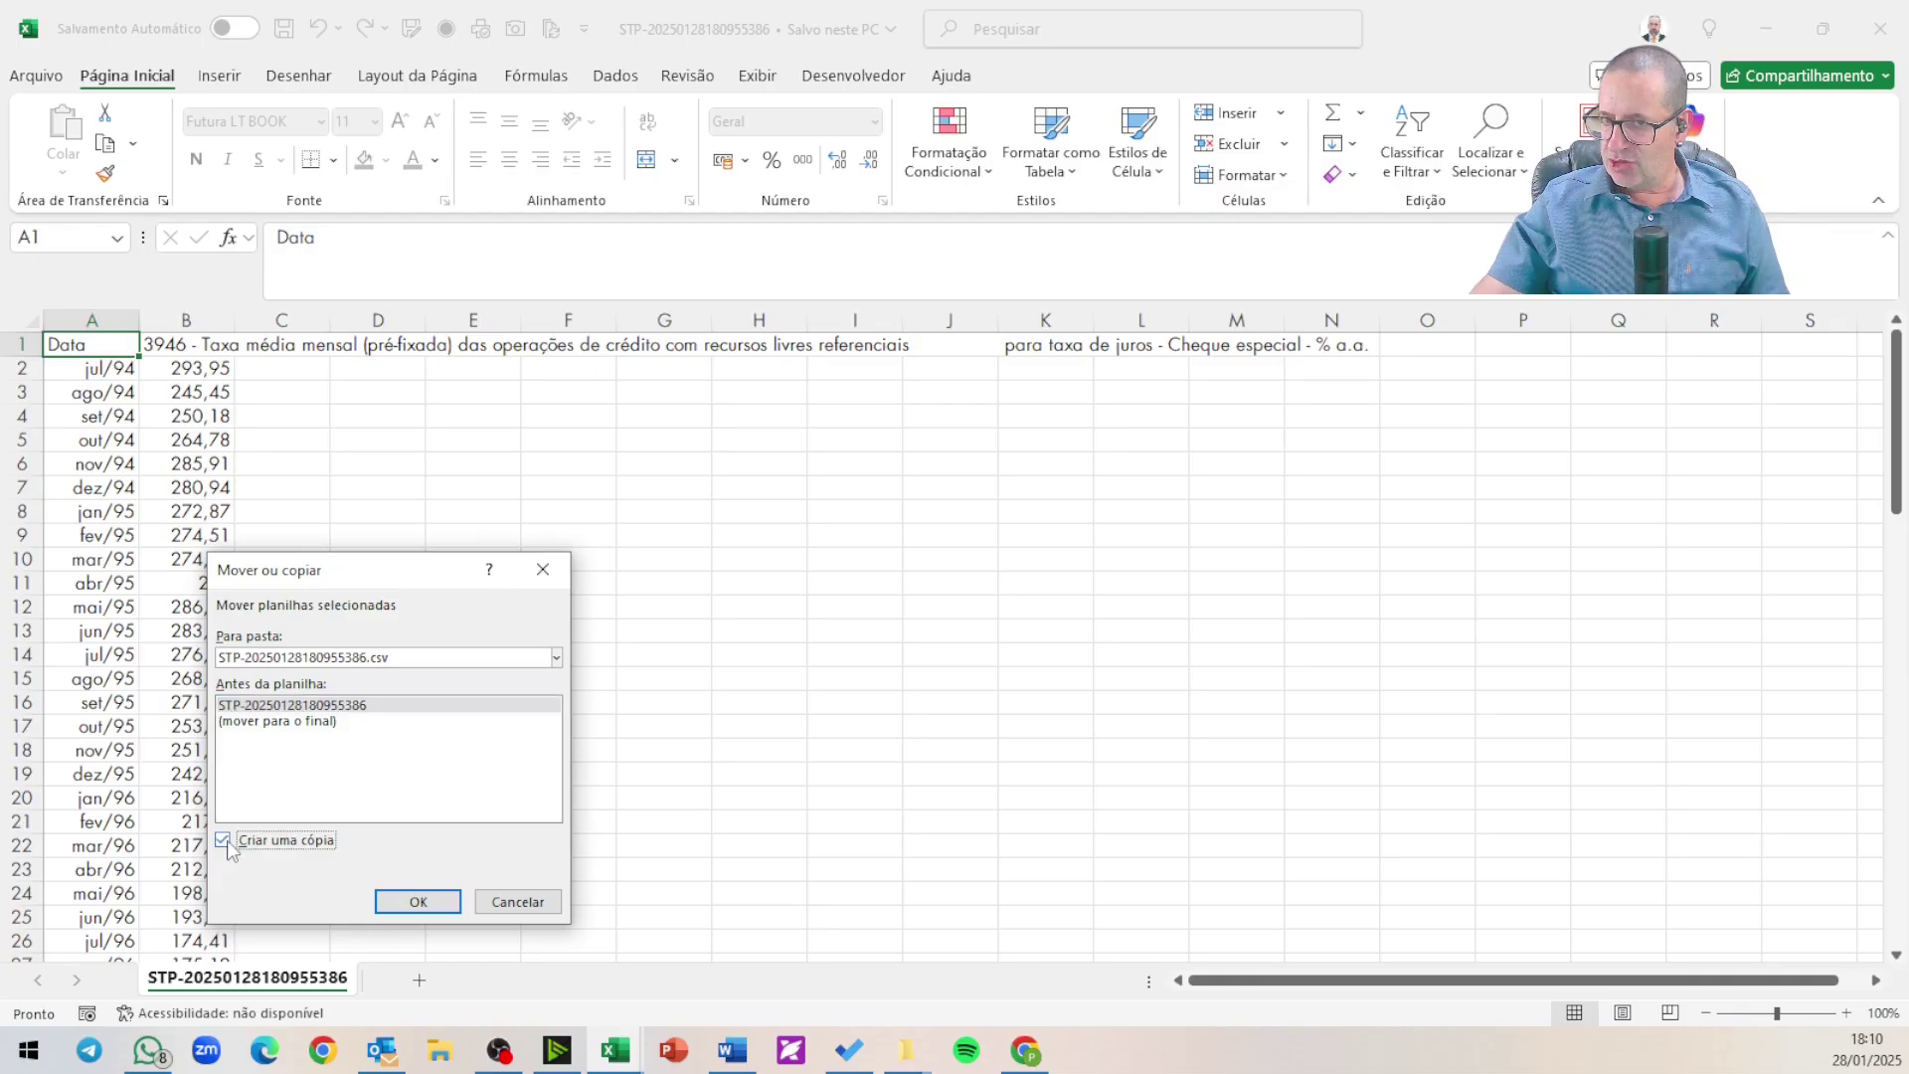
click(419, 901)
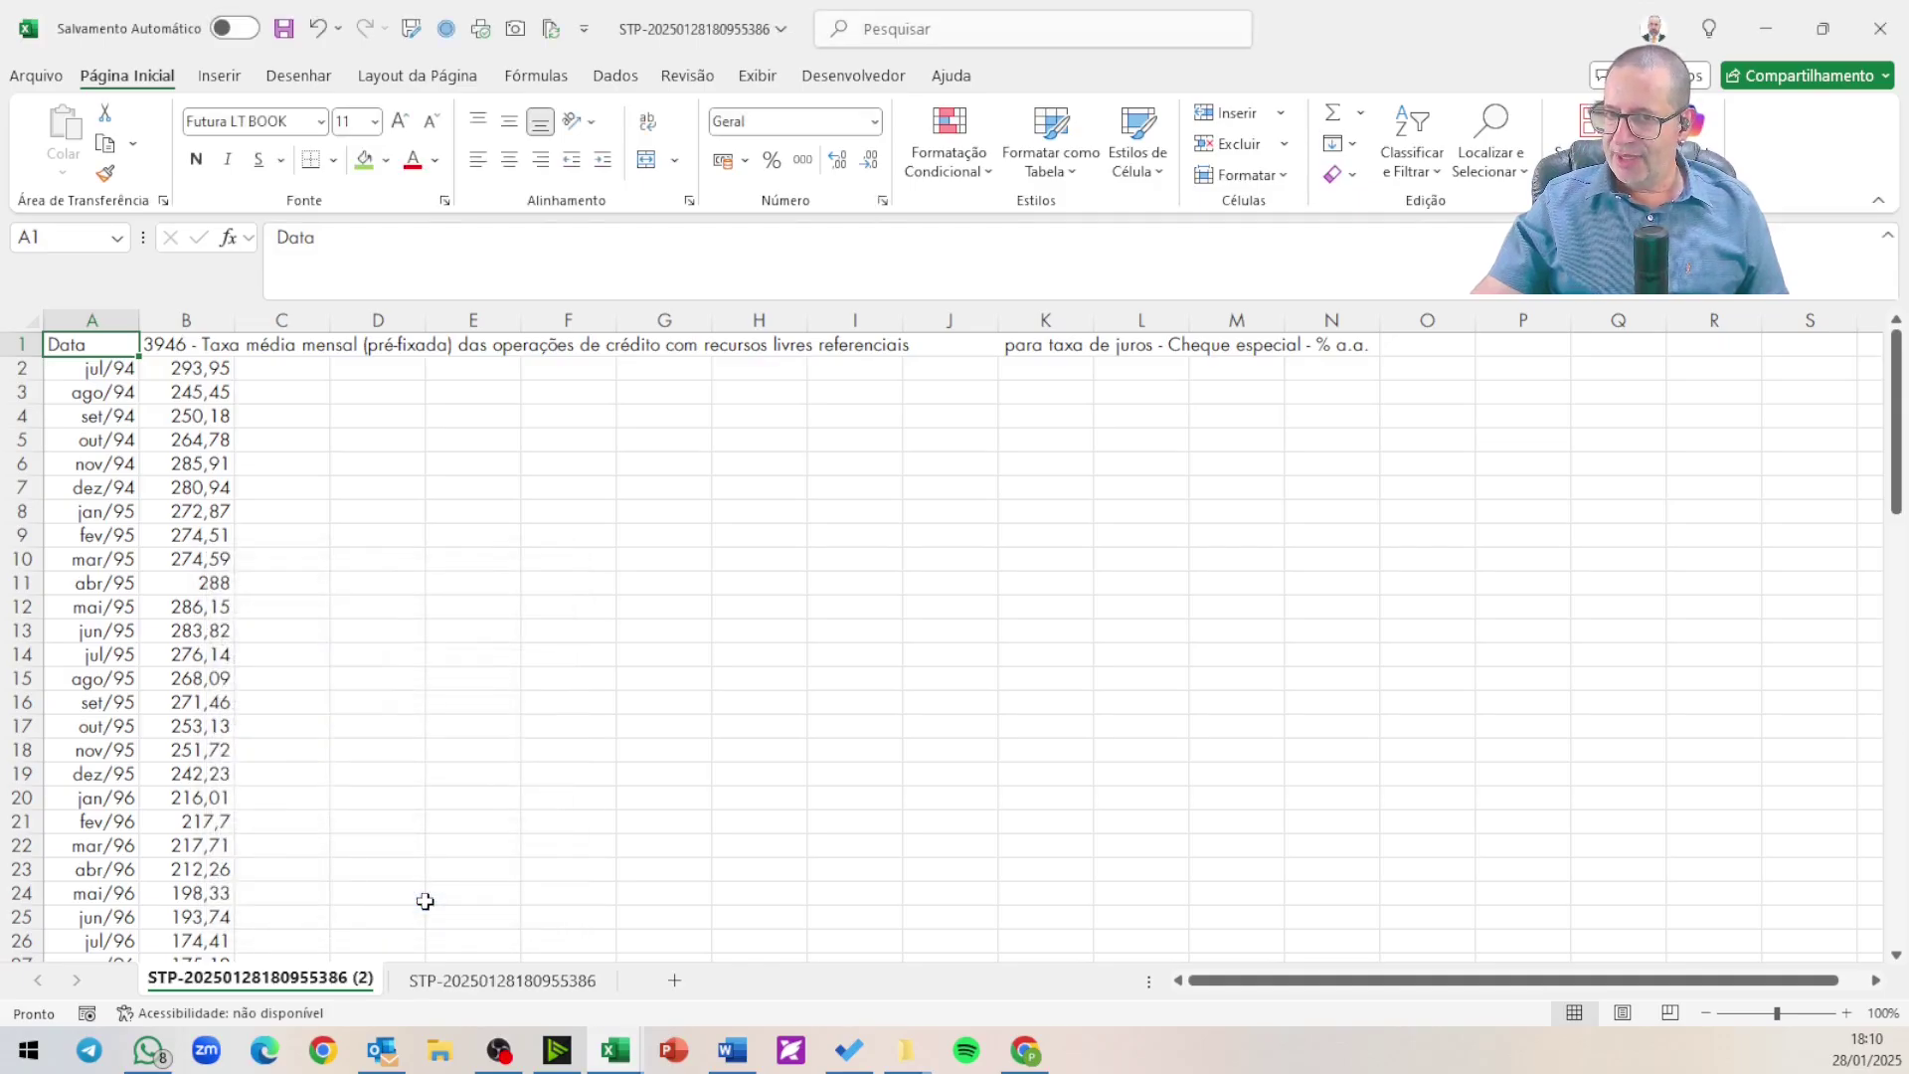
- Copy the duplicated STP sheet into Anexos Banestado v2.1 sem nhoc na apuração.xlsx, before the CONTAS sheet
right_click(266, 985)
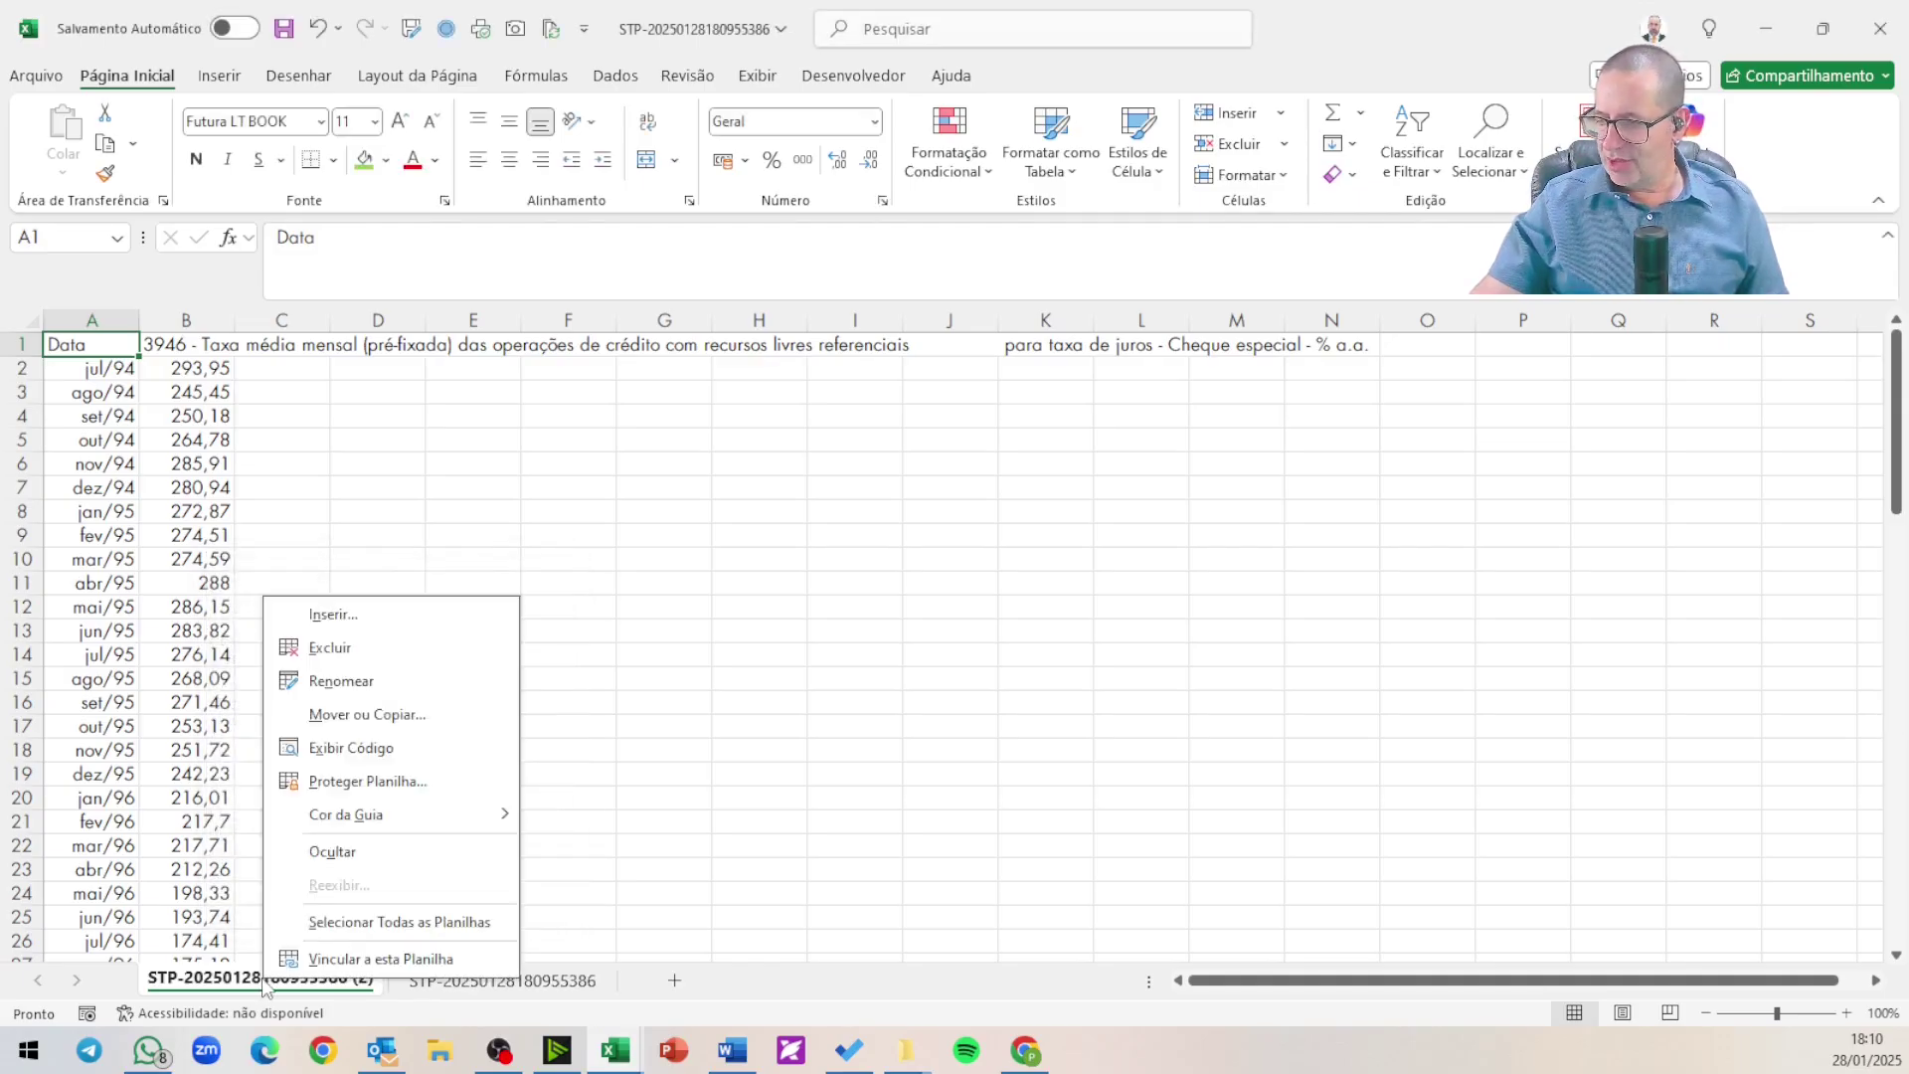
click(369, 715)
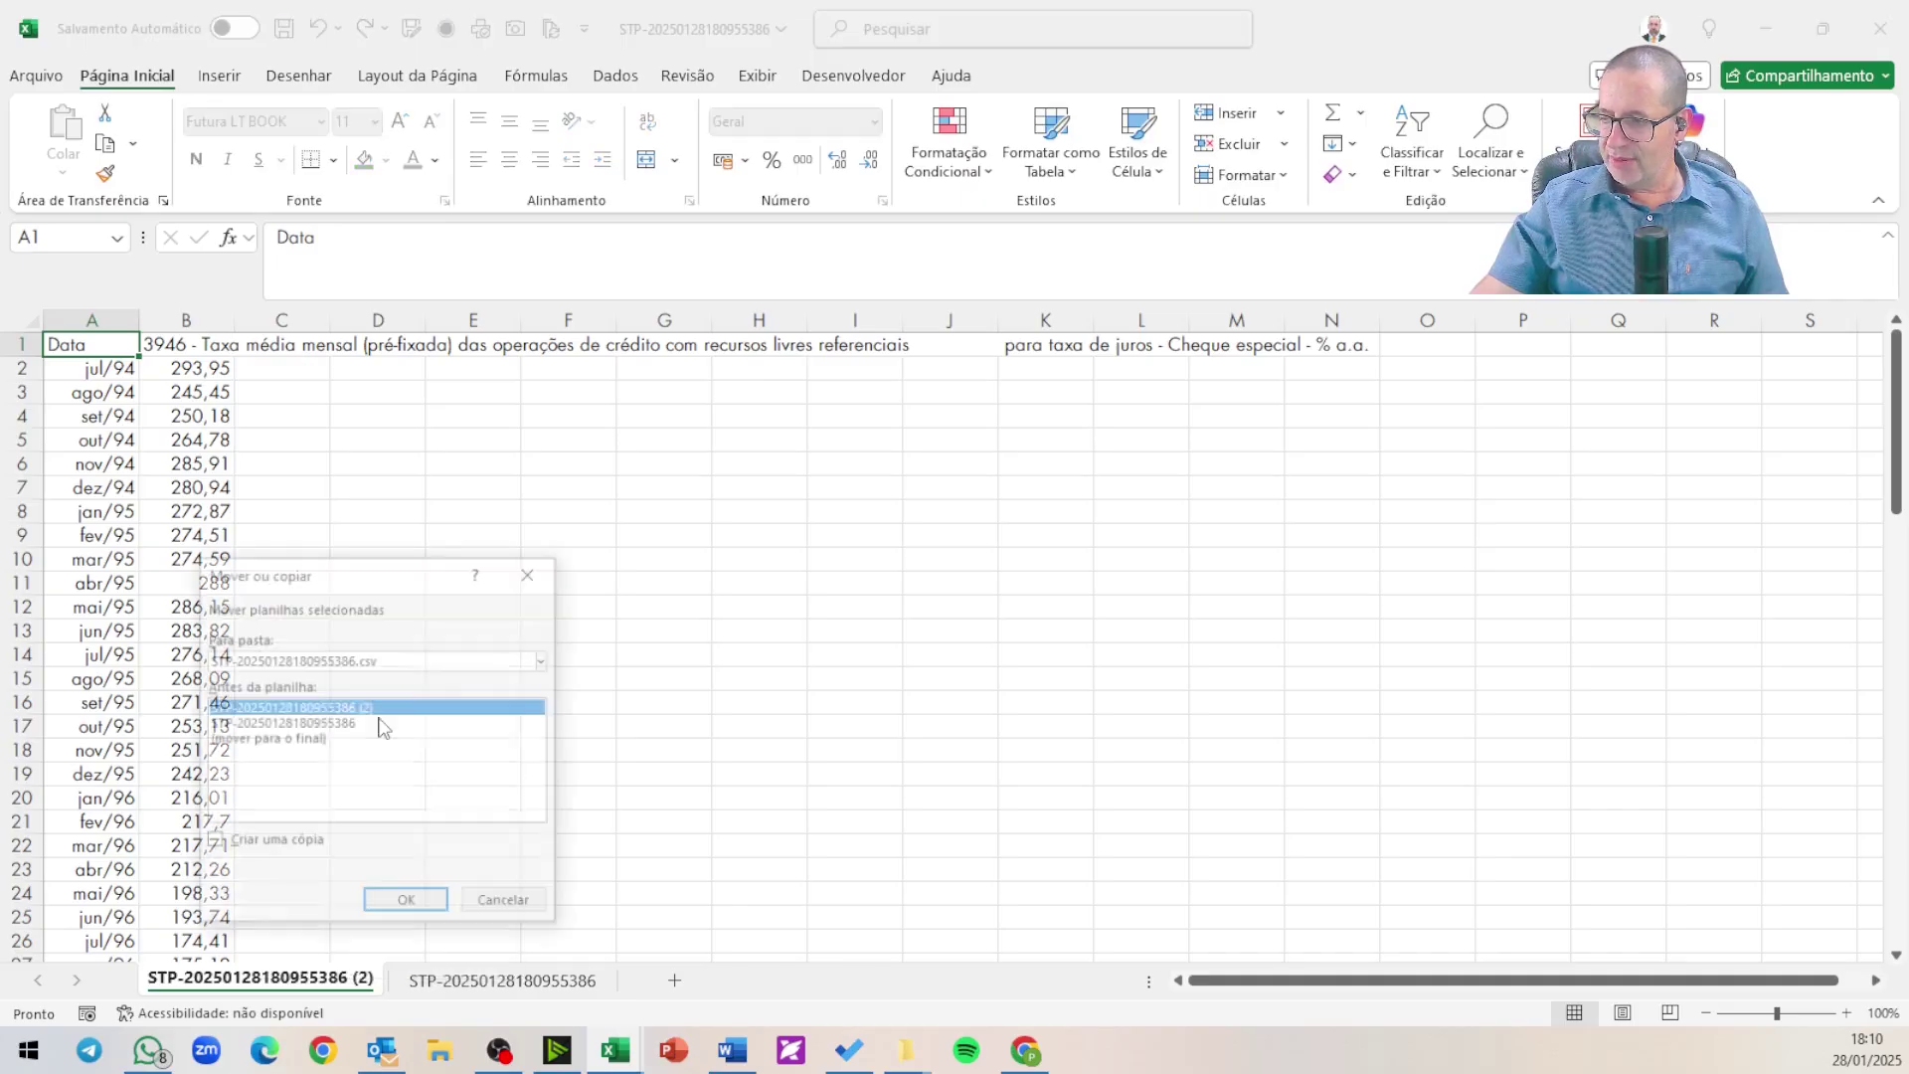
click(329, 662)
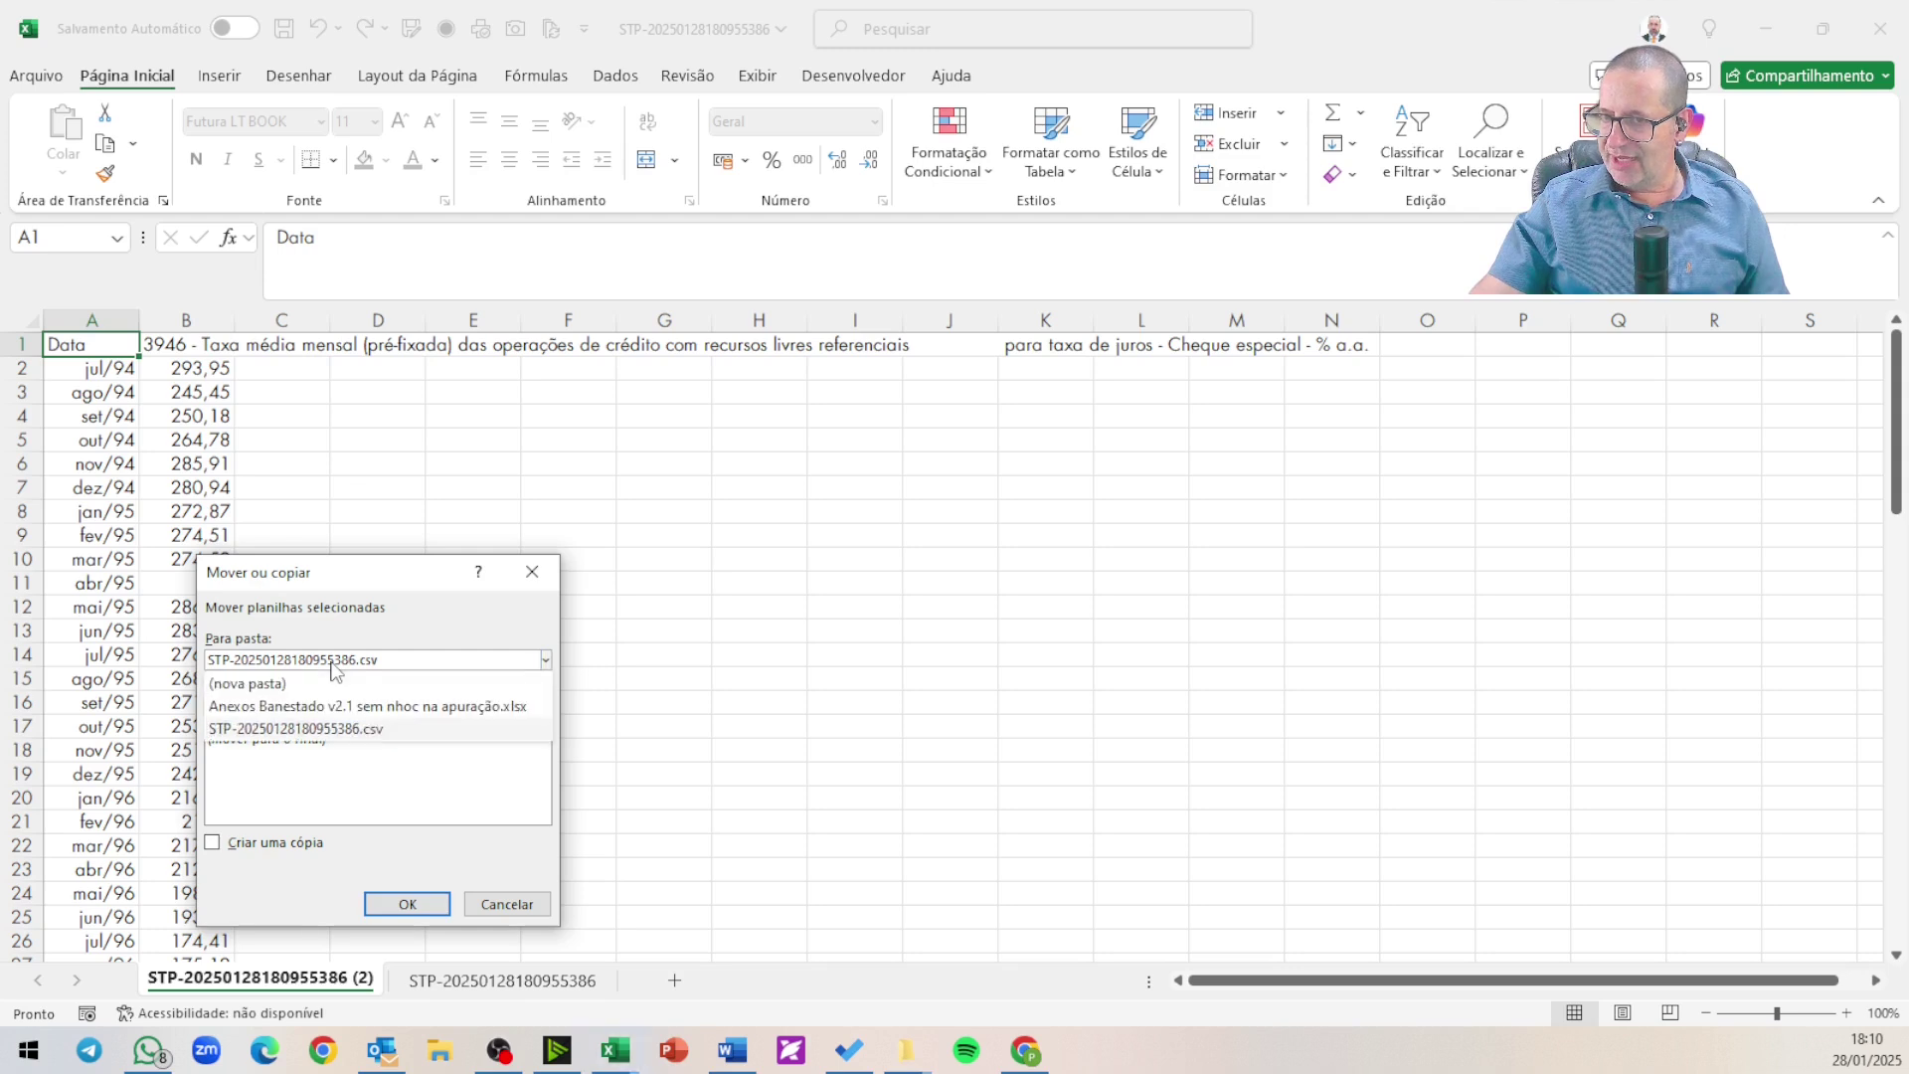
click(318, 708)
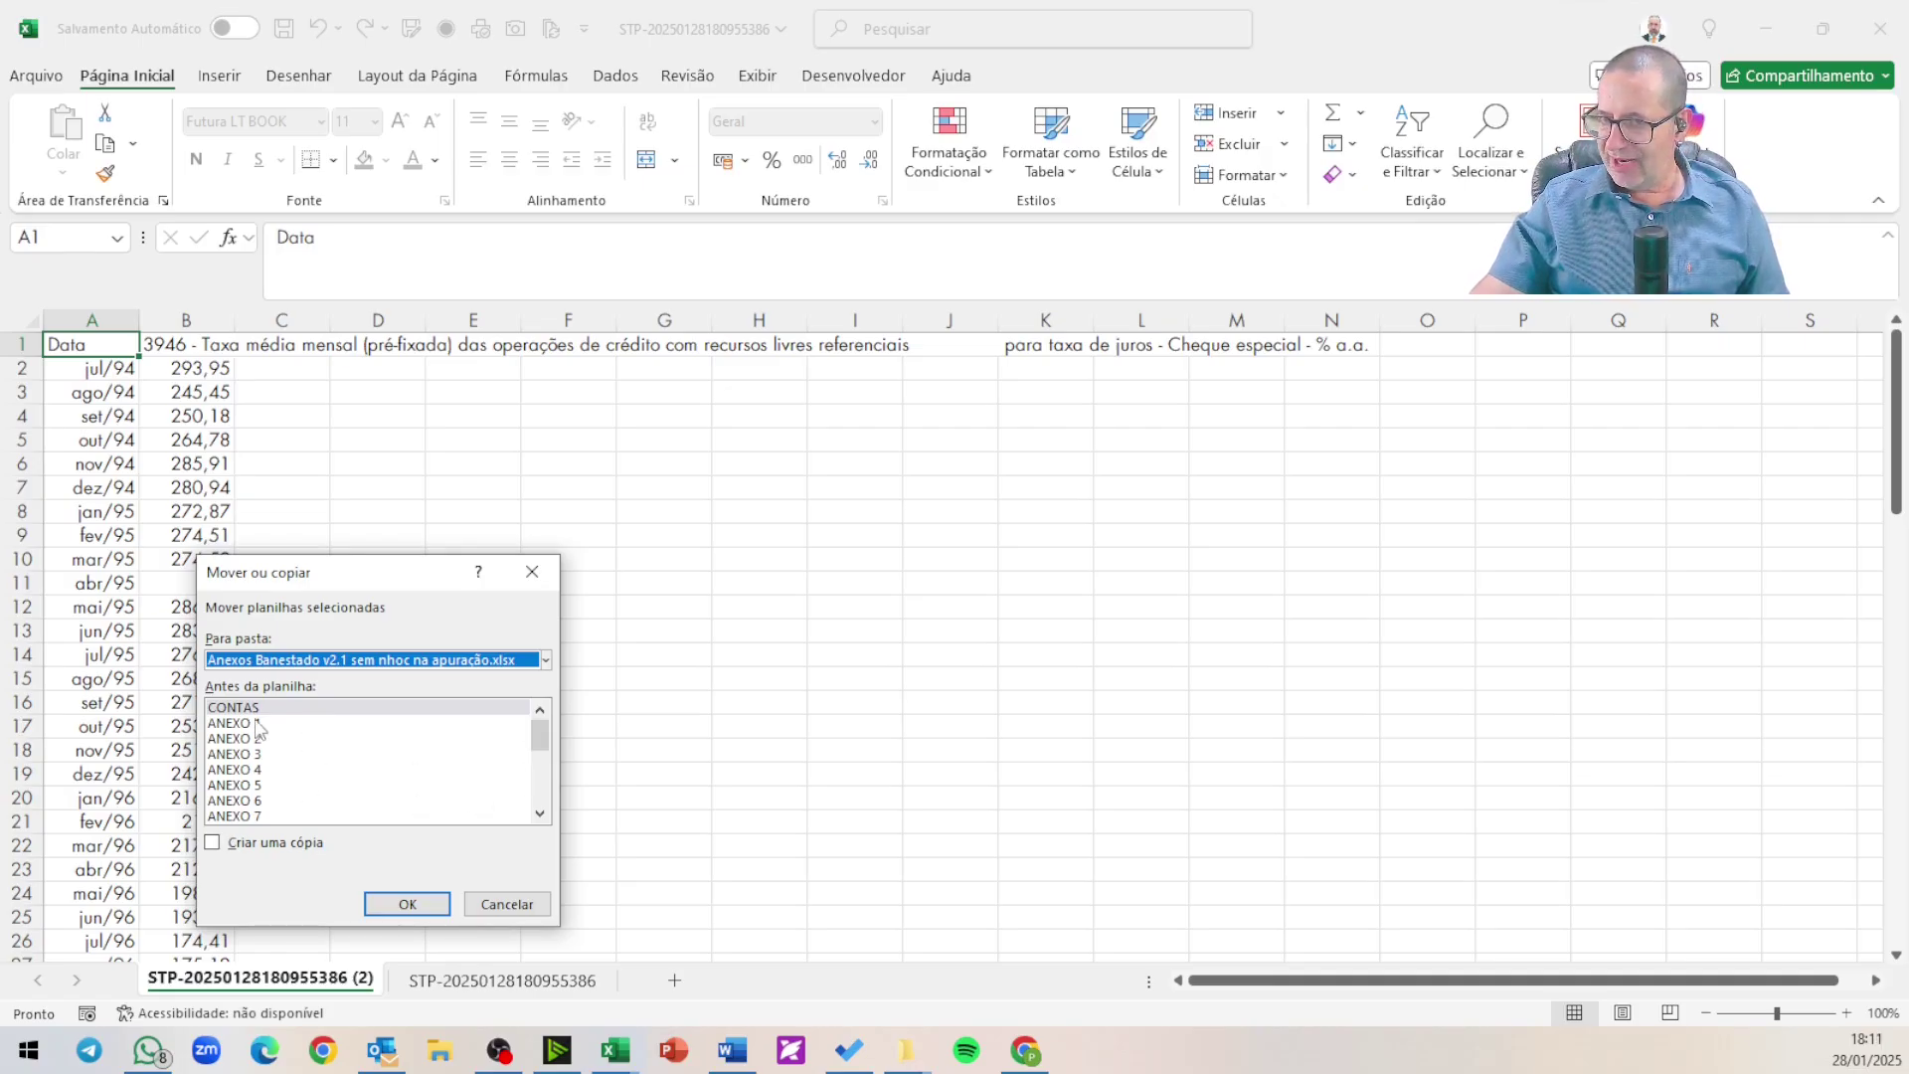
click(213, 844)
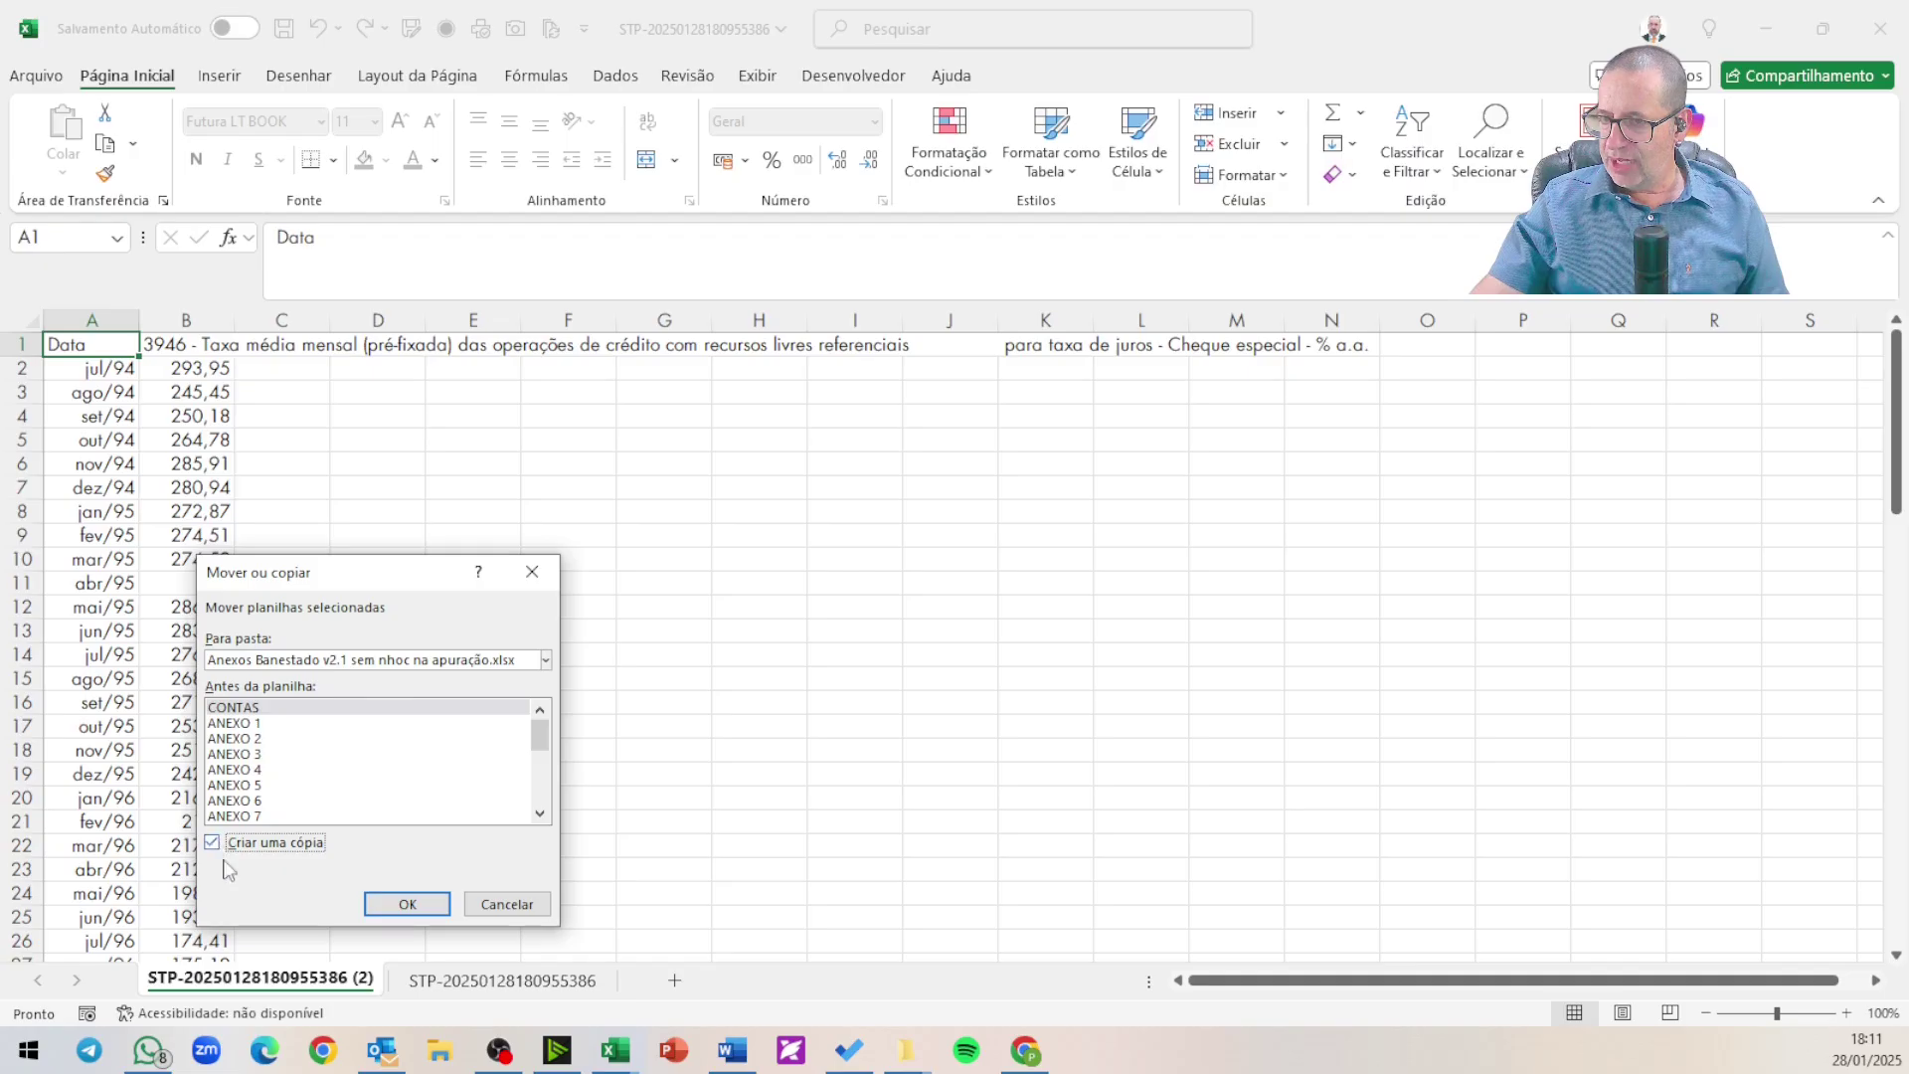
click(408, 901)
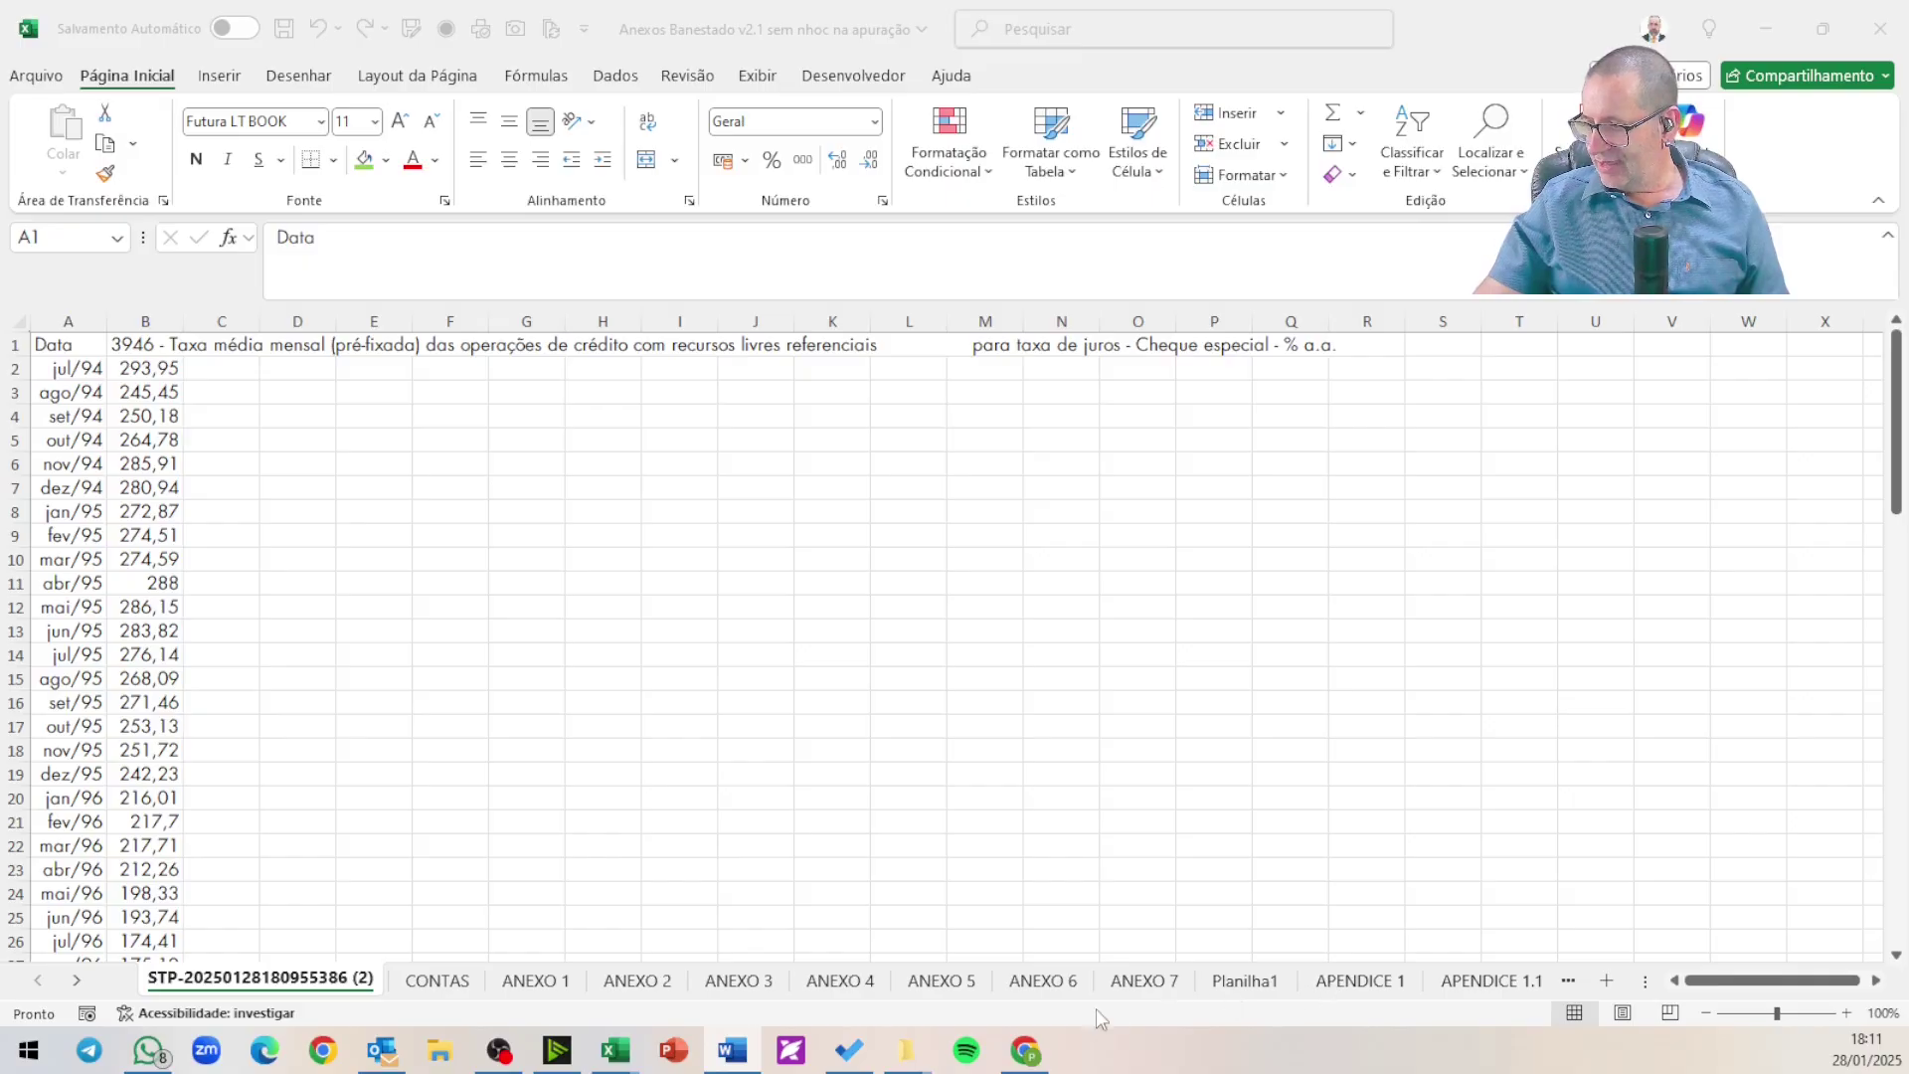
- On ANEXO 5, examine the julho/1994 annual index and the formula converting it to a percentage in the % a.a. column
click(940, 982)
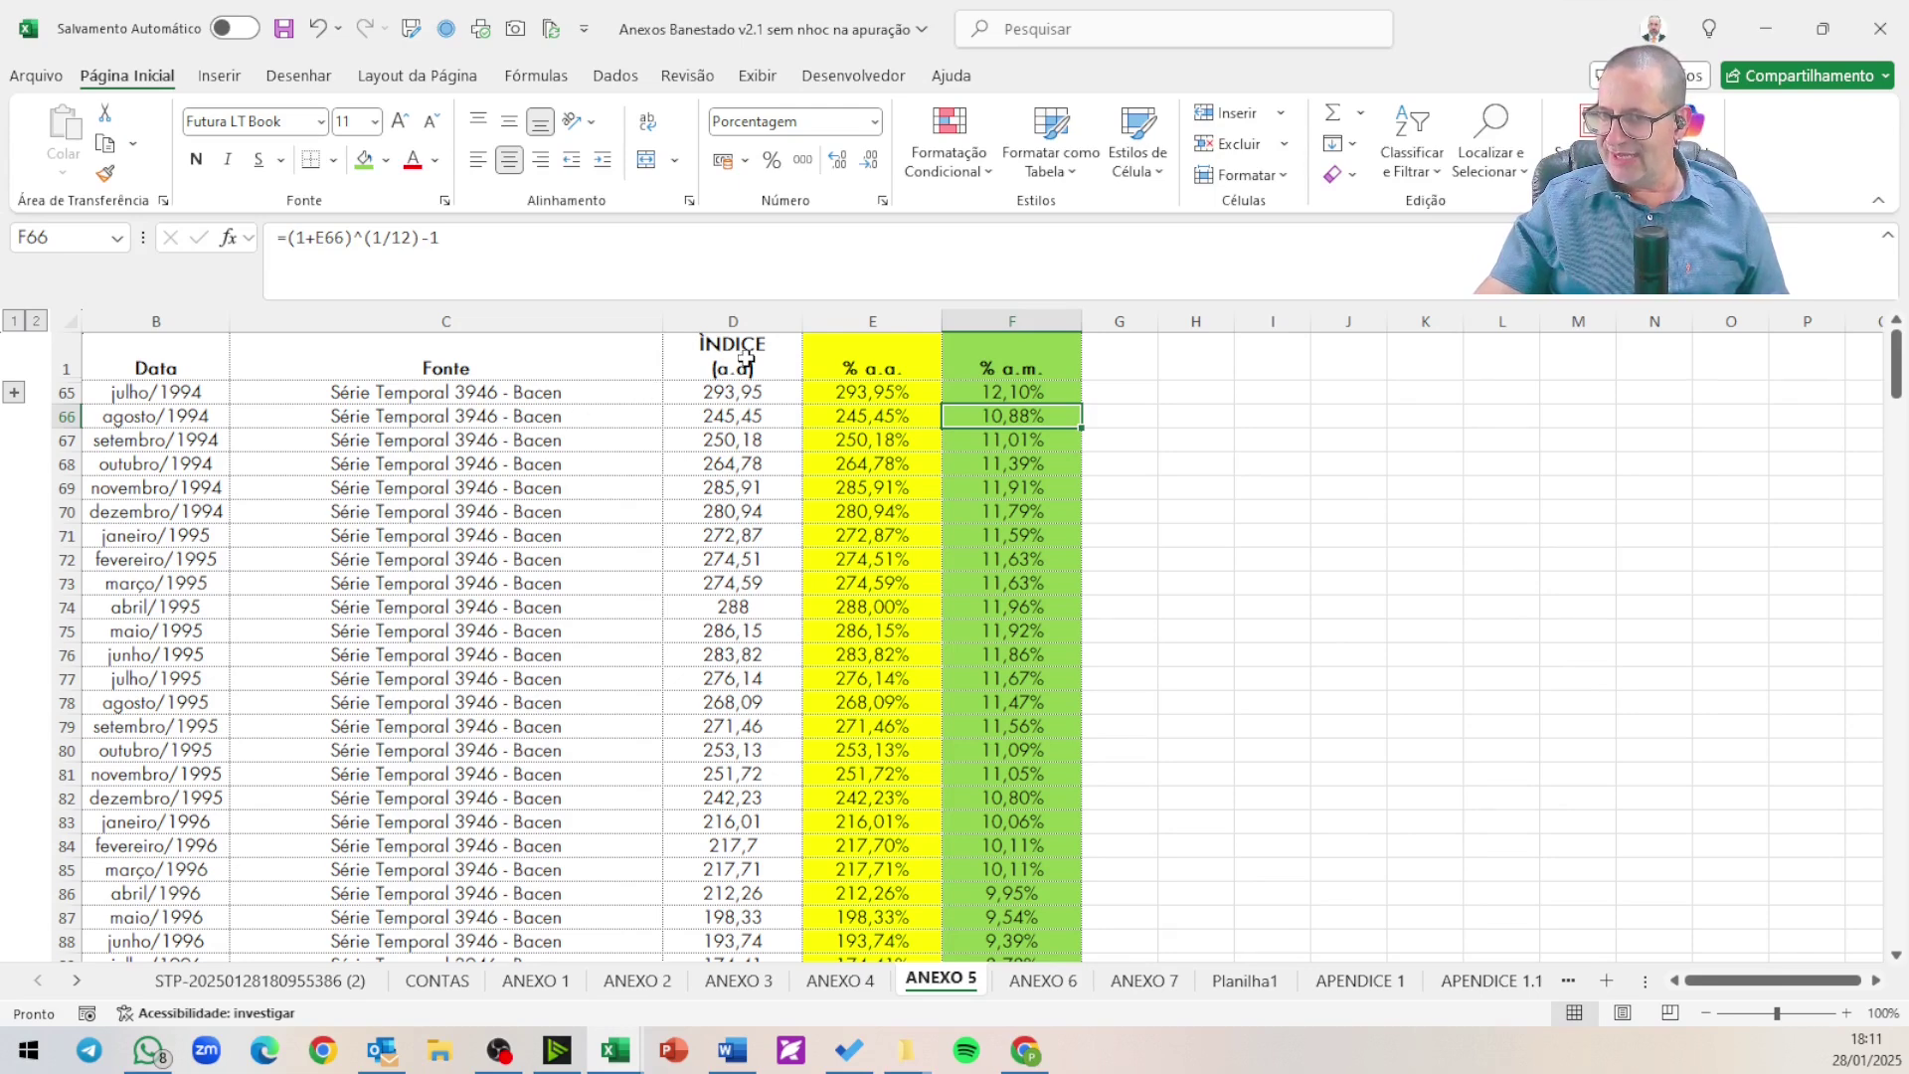
click(738, 393)
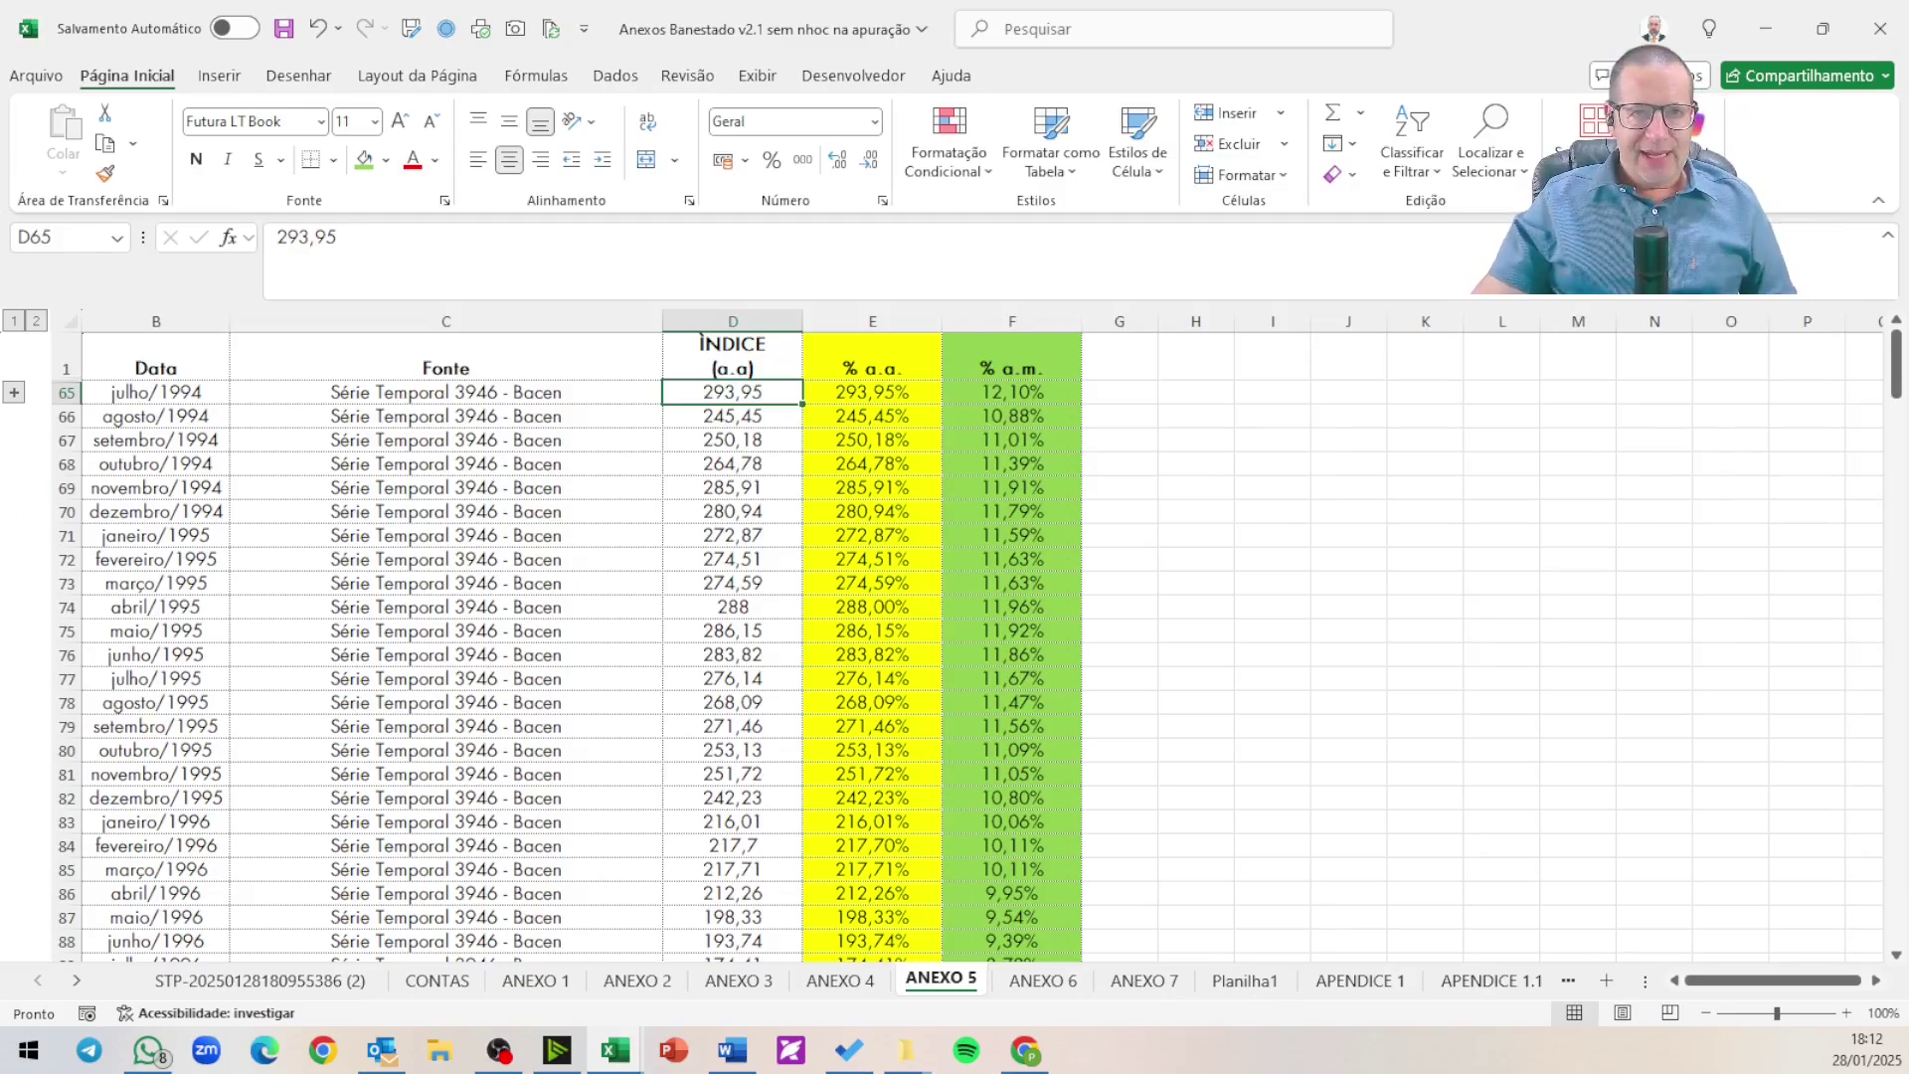
click(881, 365)
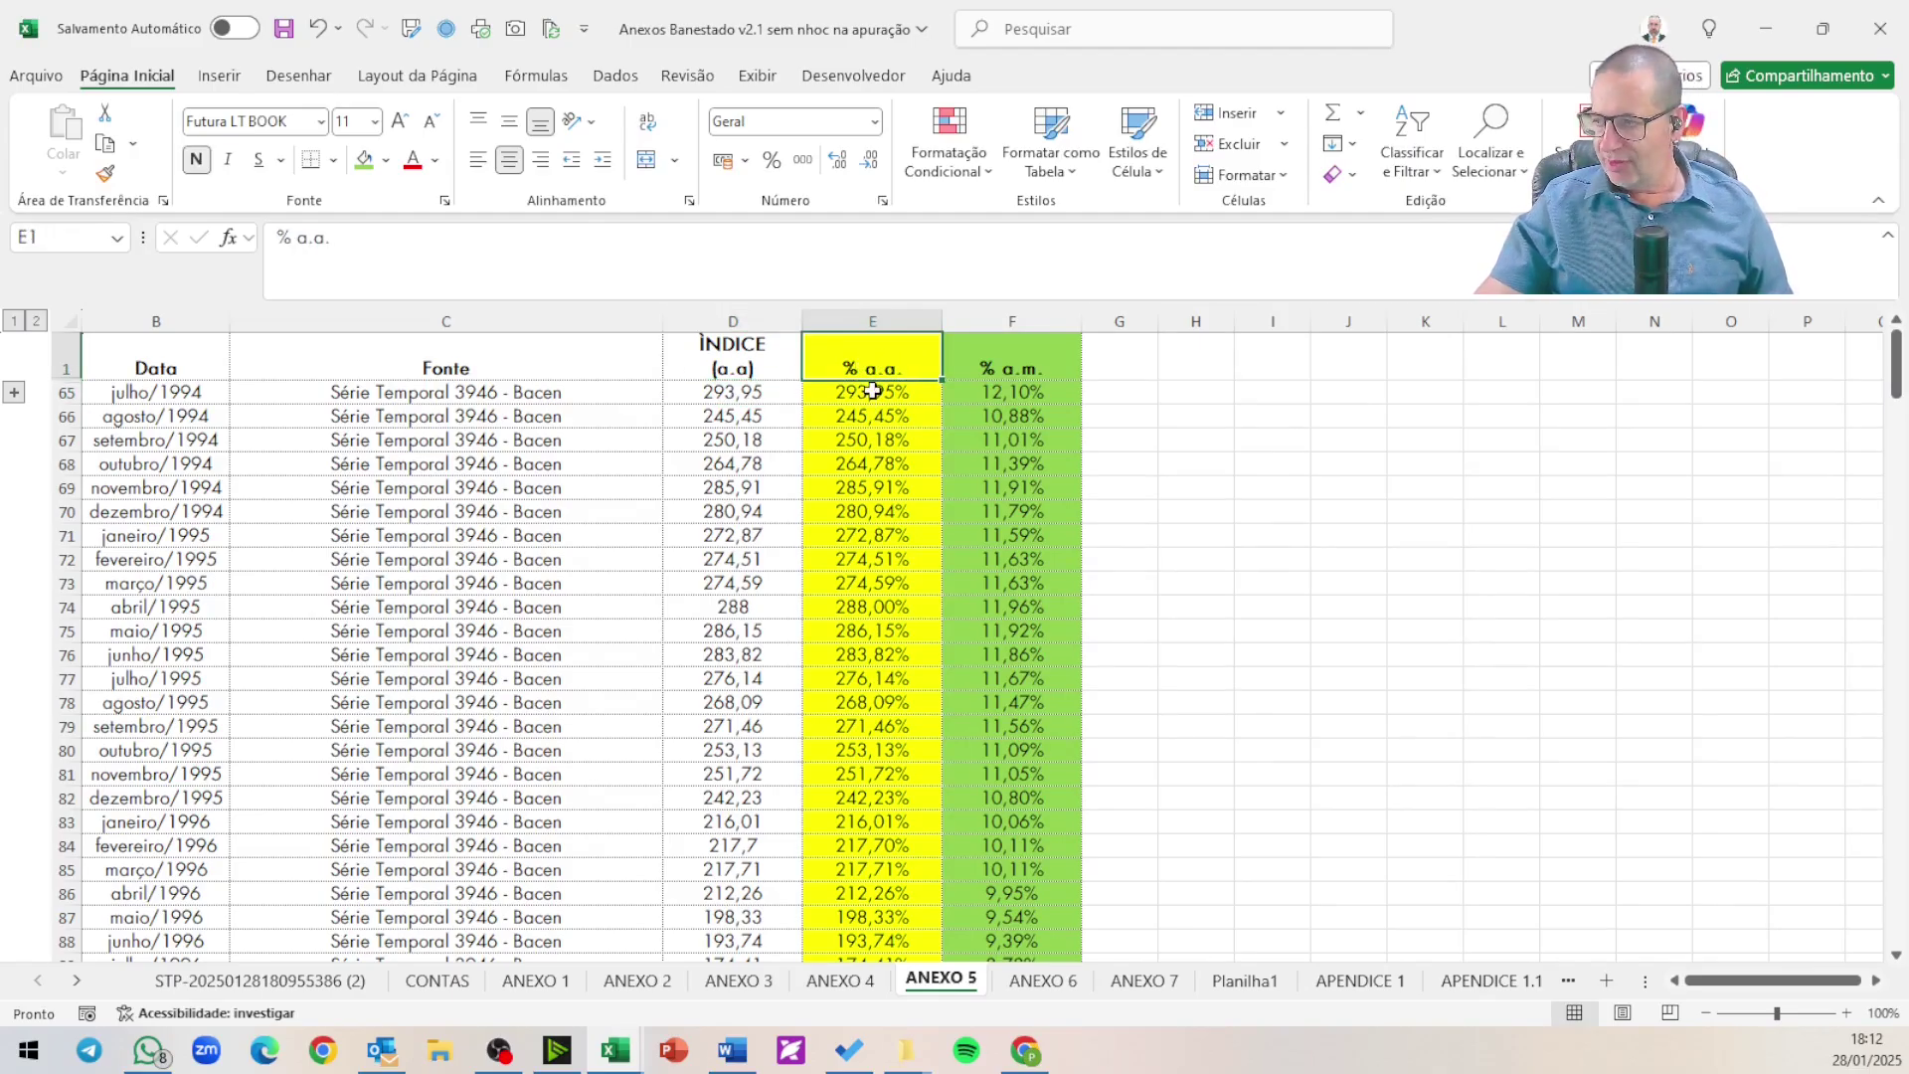
click(870, 394)
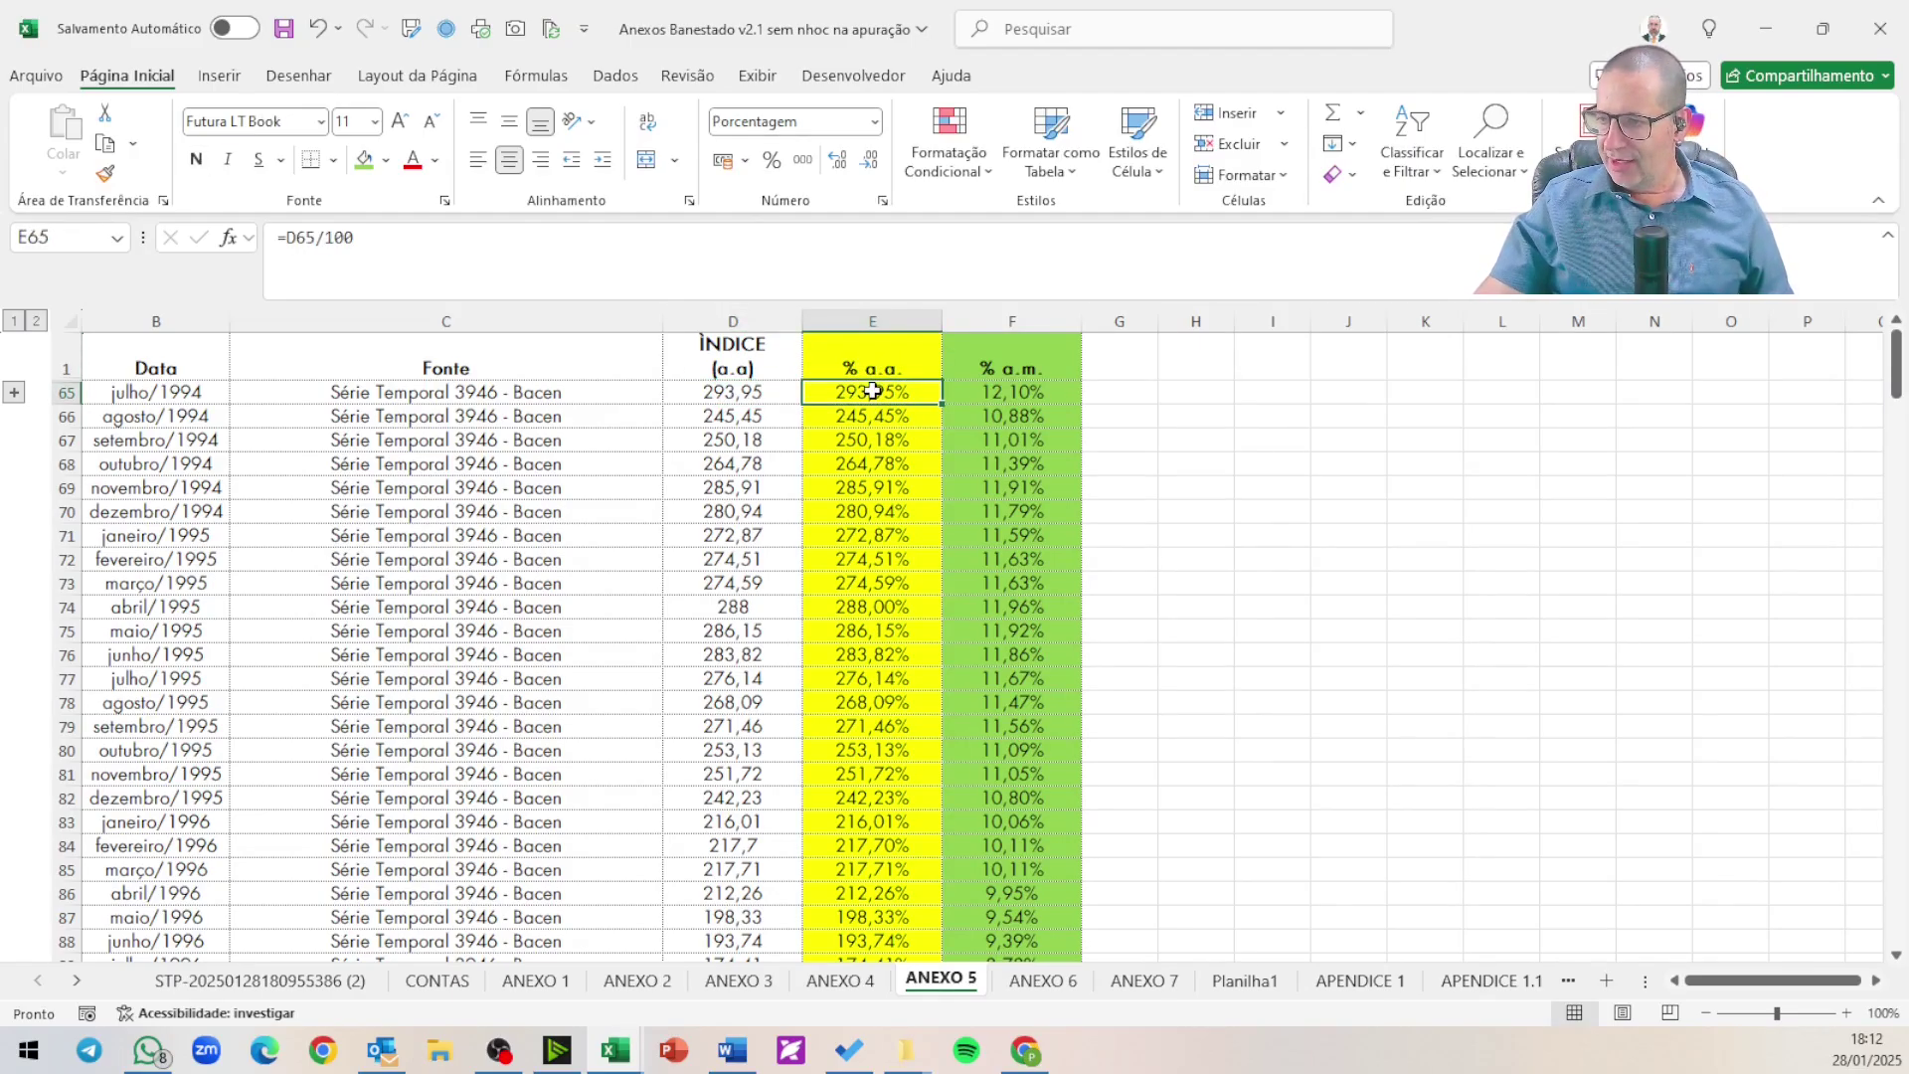
click(422, 265)
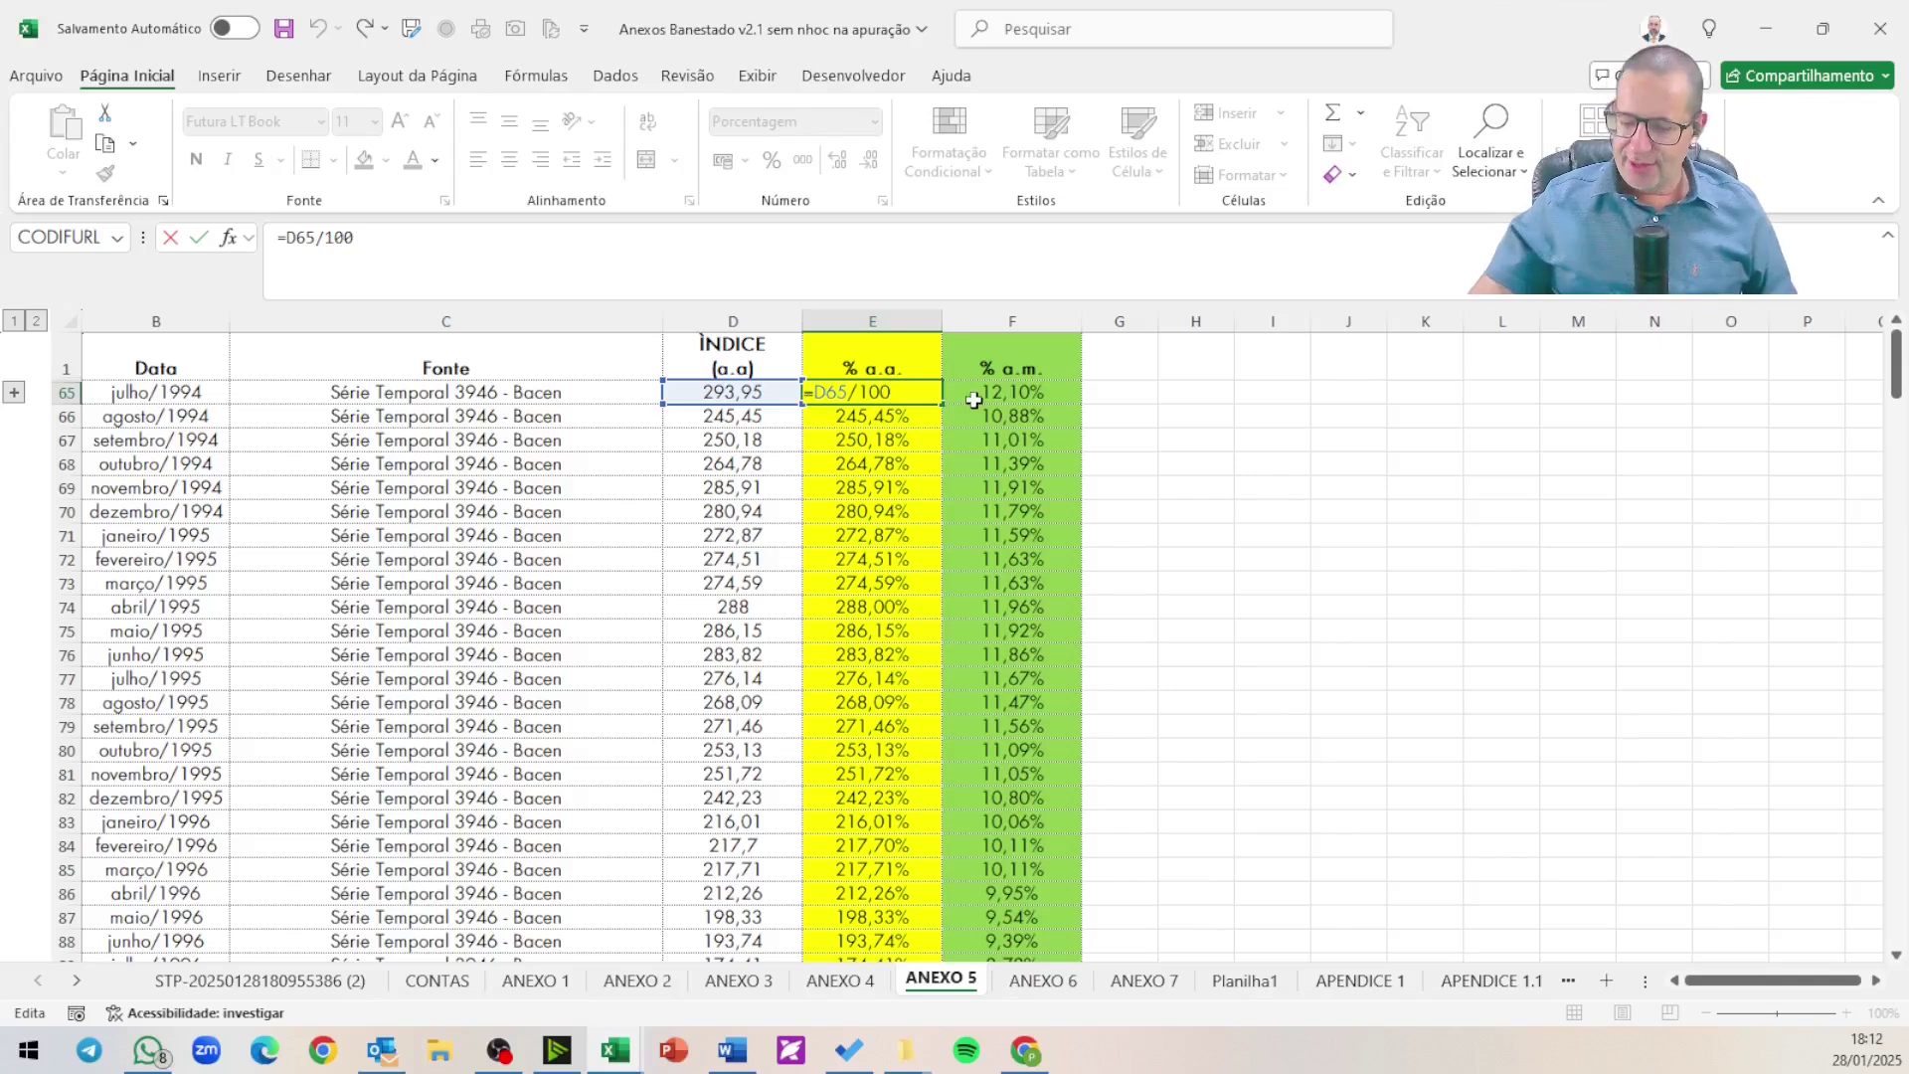
key(Return)
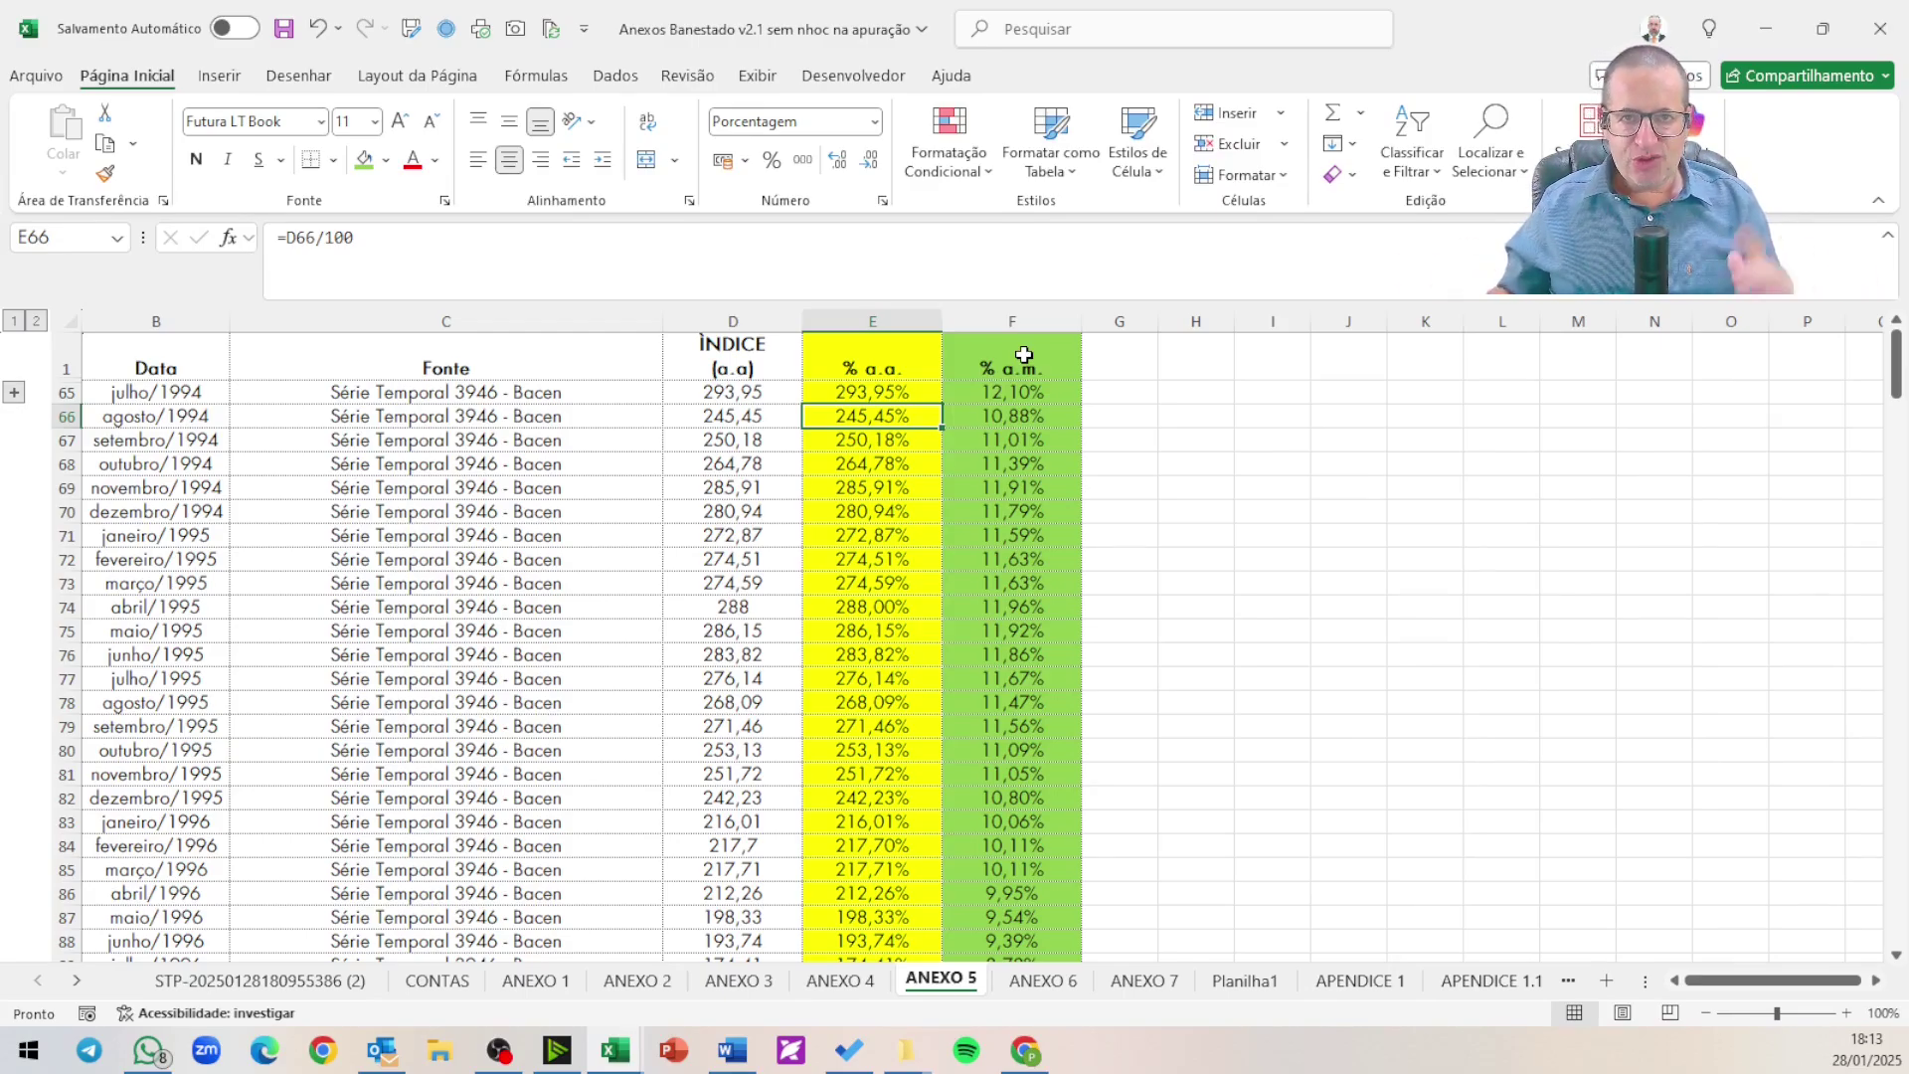
- Examine the julho/1994 formula in ANEXO 5 that converts the annual rate to the monthly rate in the % a.m. column
click(1014, 392)
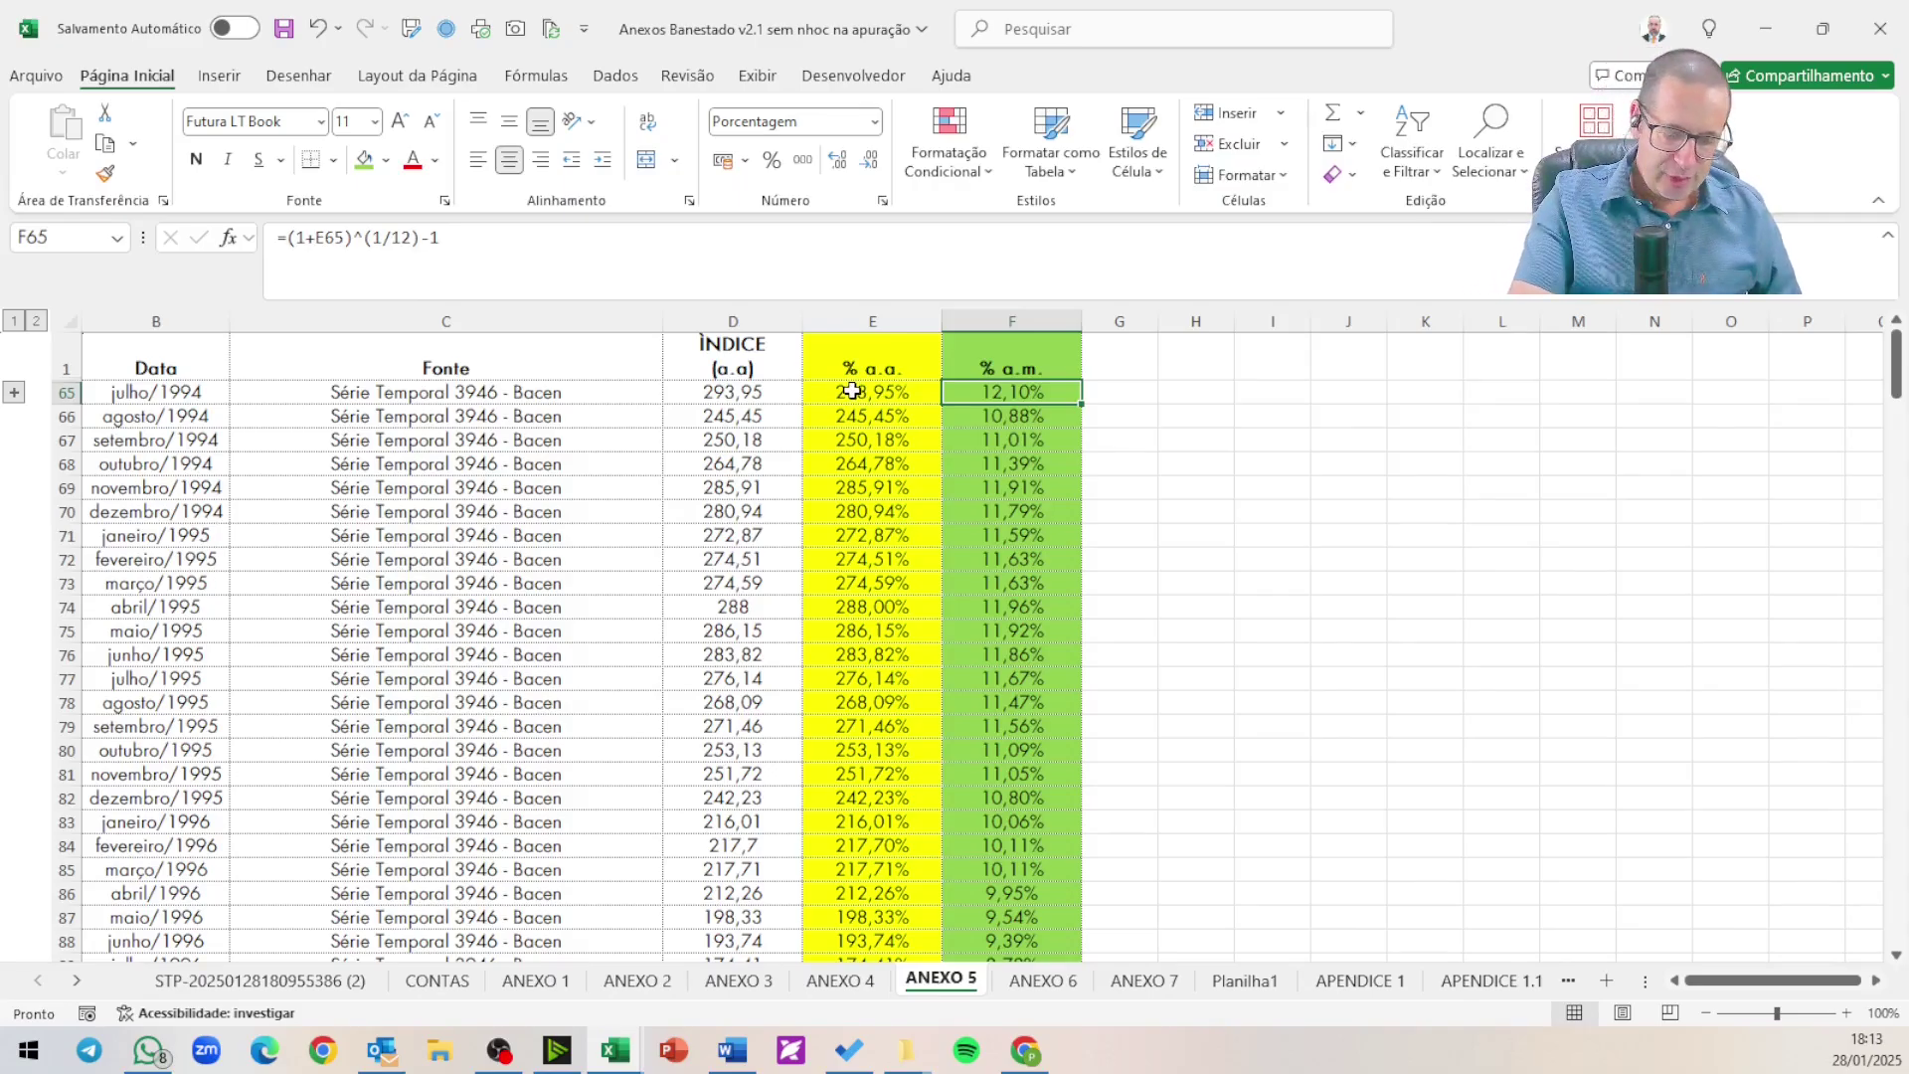
key(F2)
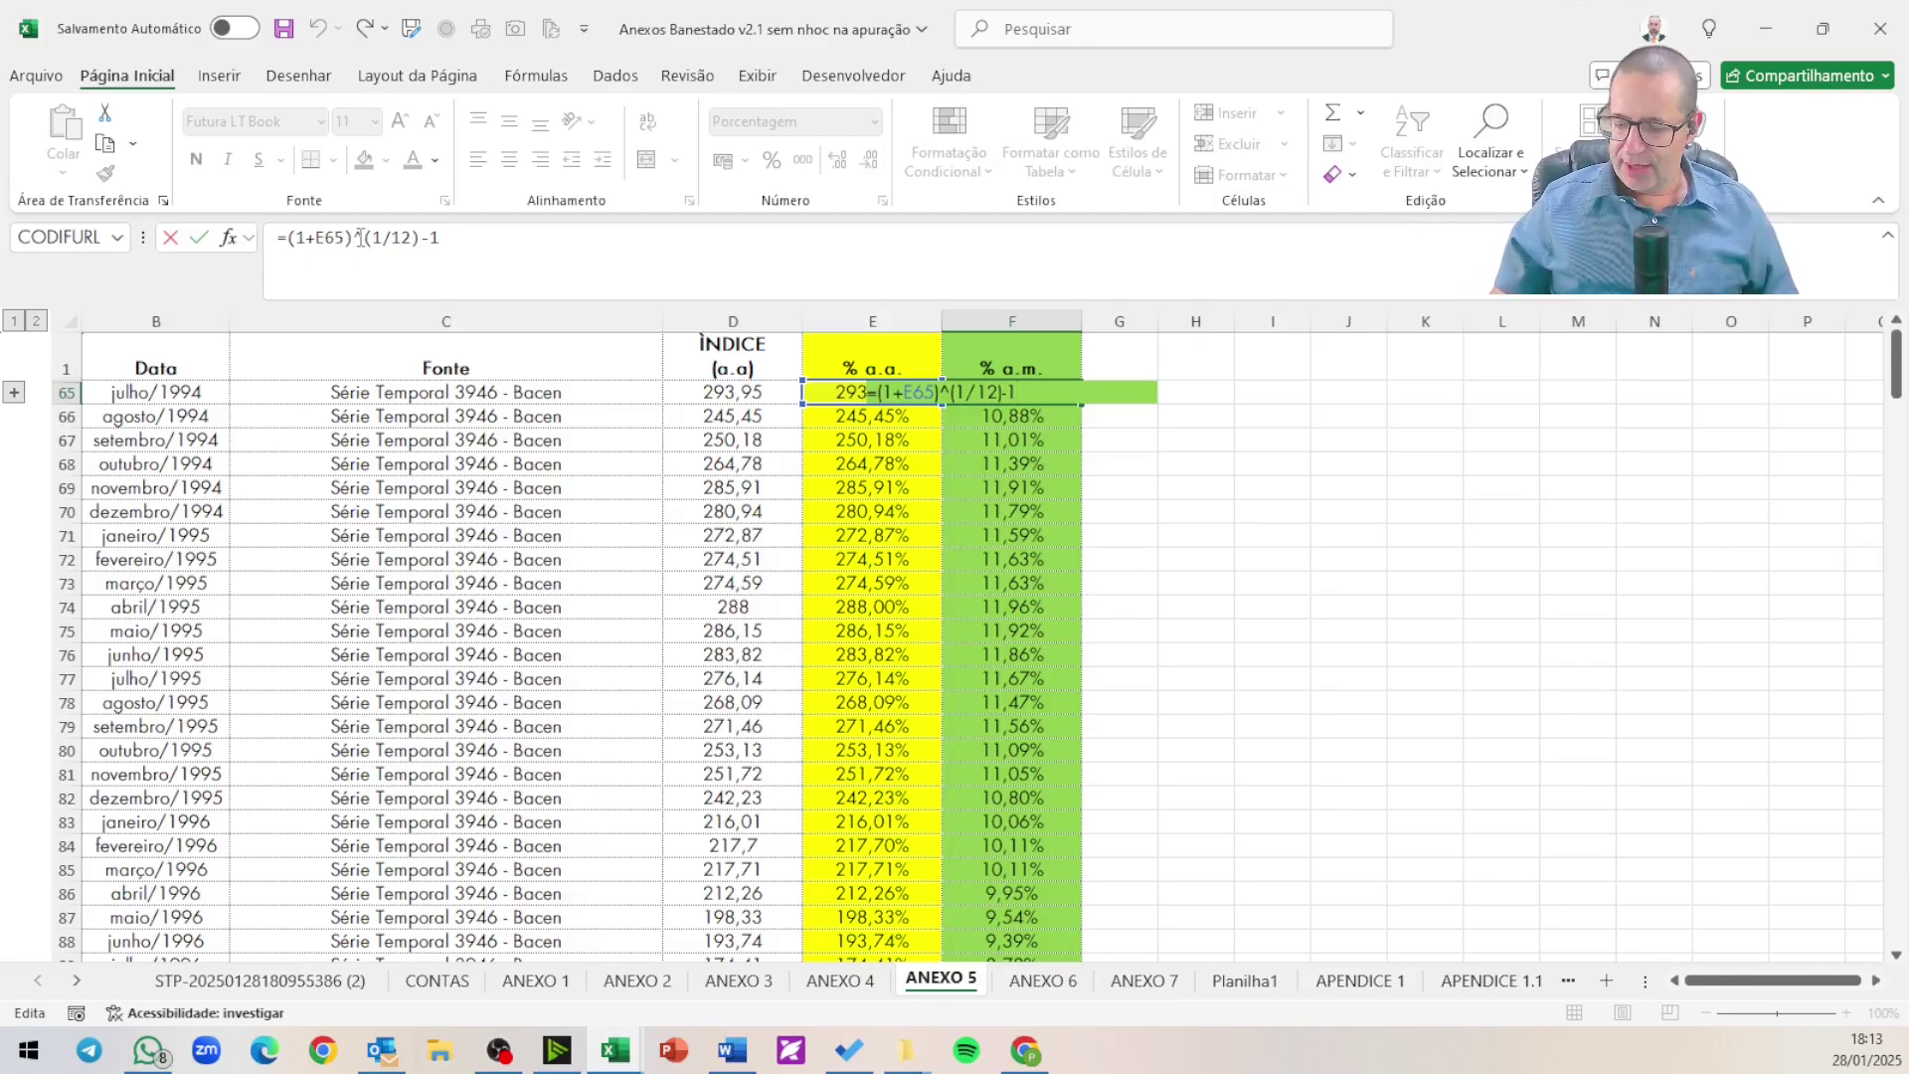
key(Return)
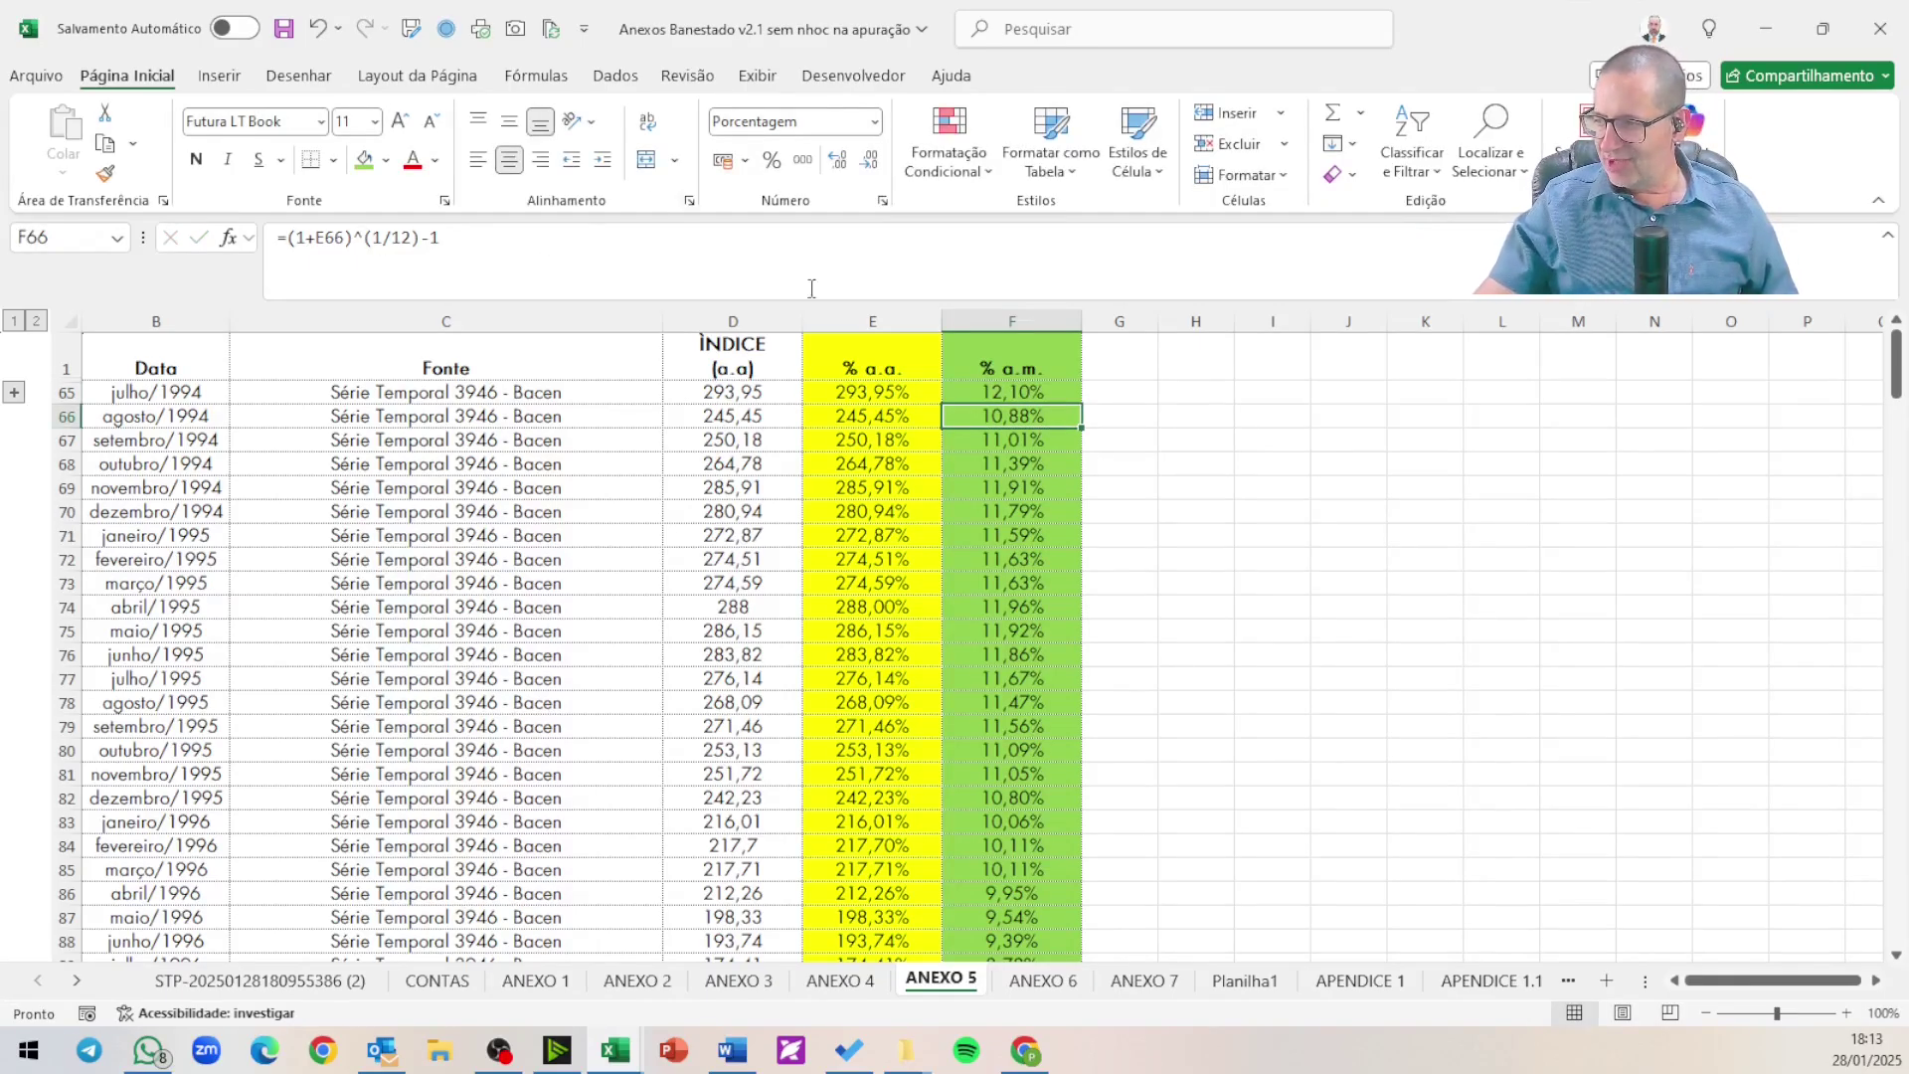
click(1035, 389)
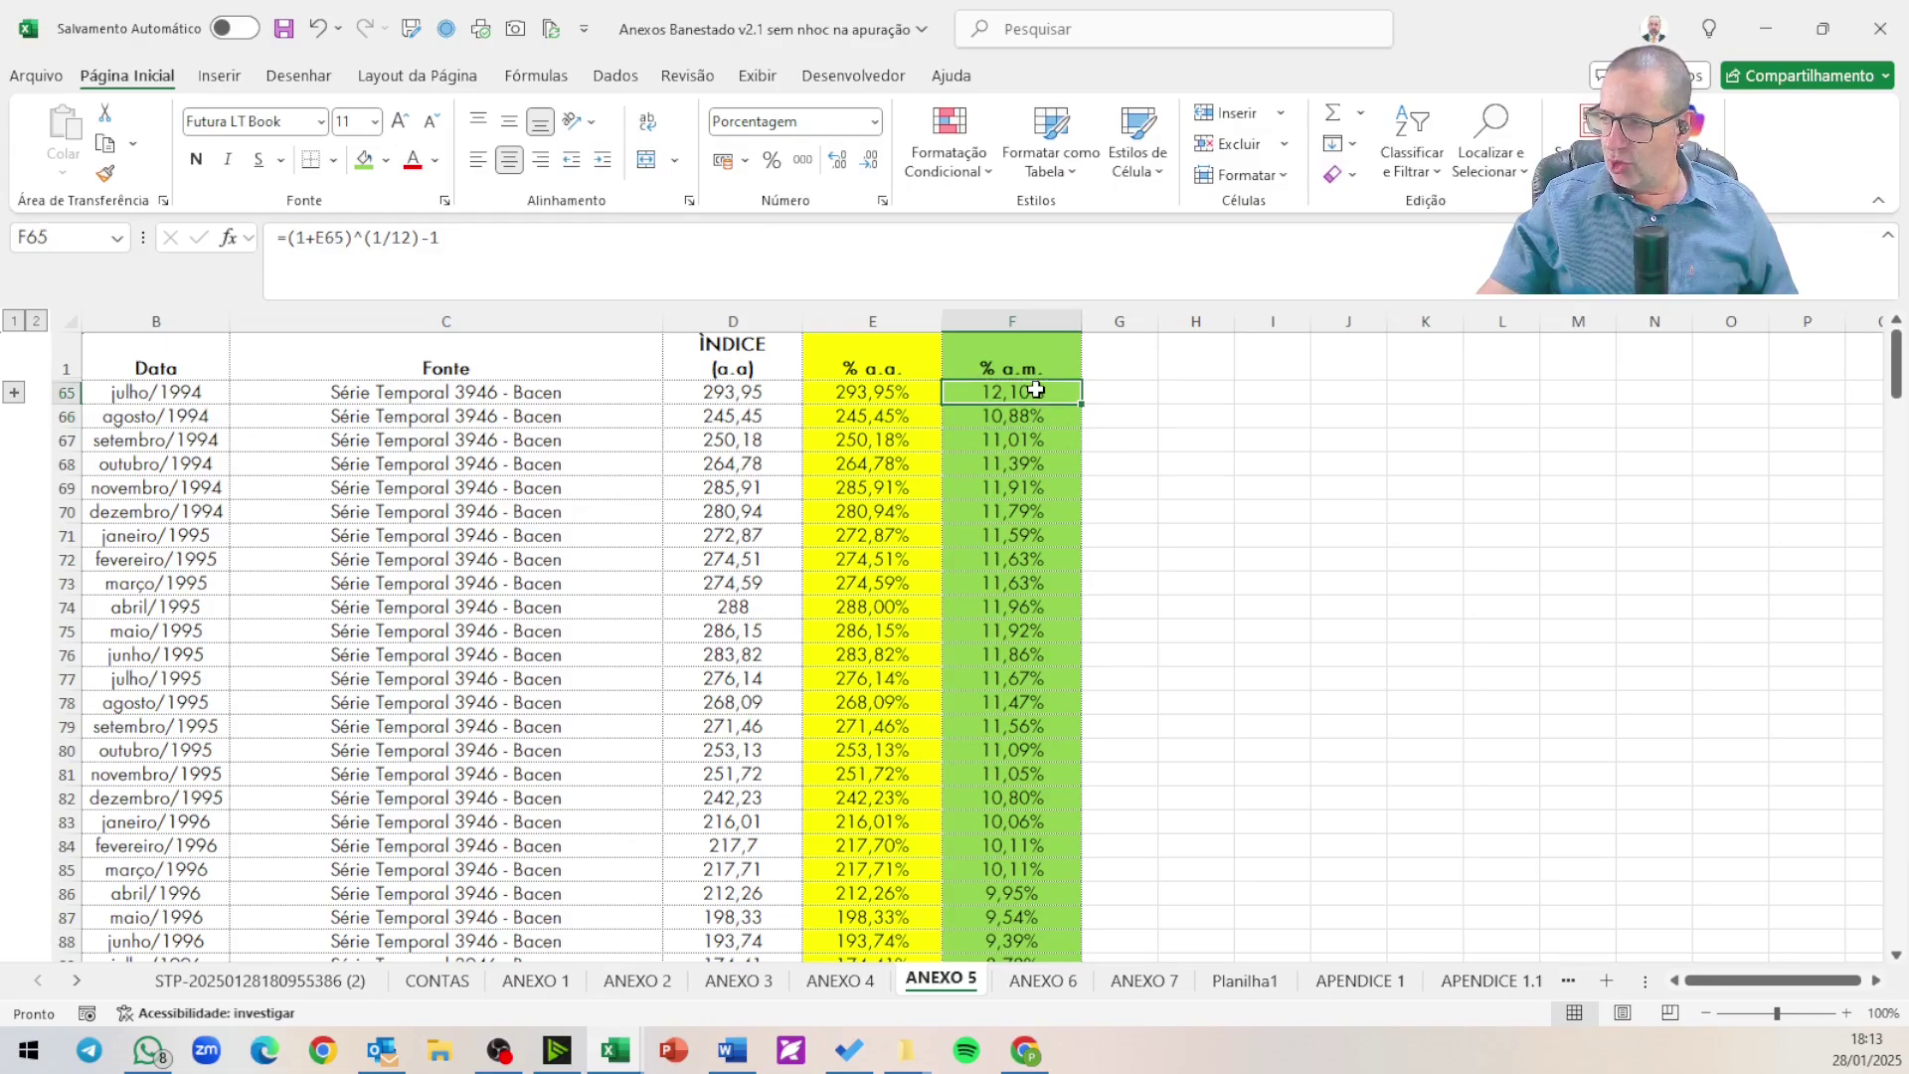
click(879, 394)
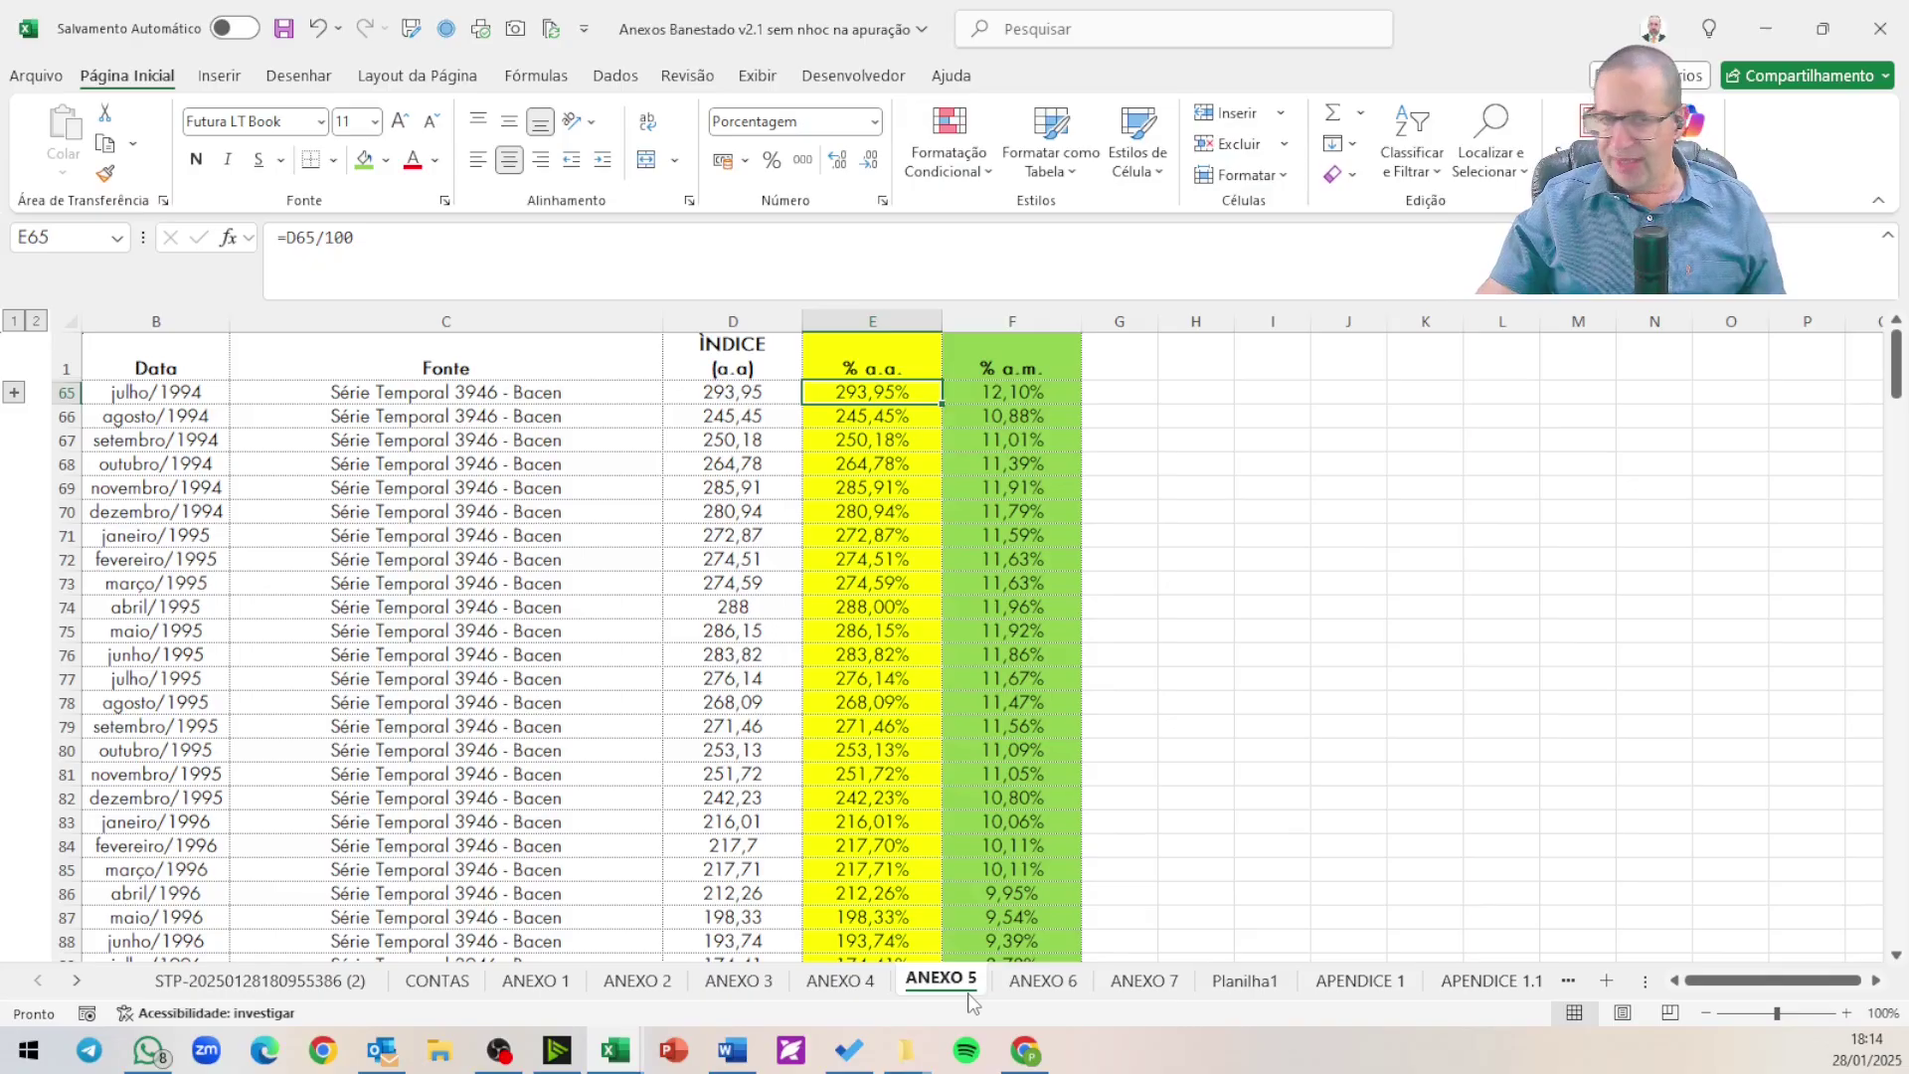
- On APENDICE 1, inspect the julho/1994 TAXA MÉDIA lookup formula and select the MENOR TAXA column heading
click(1359, 980)
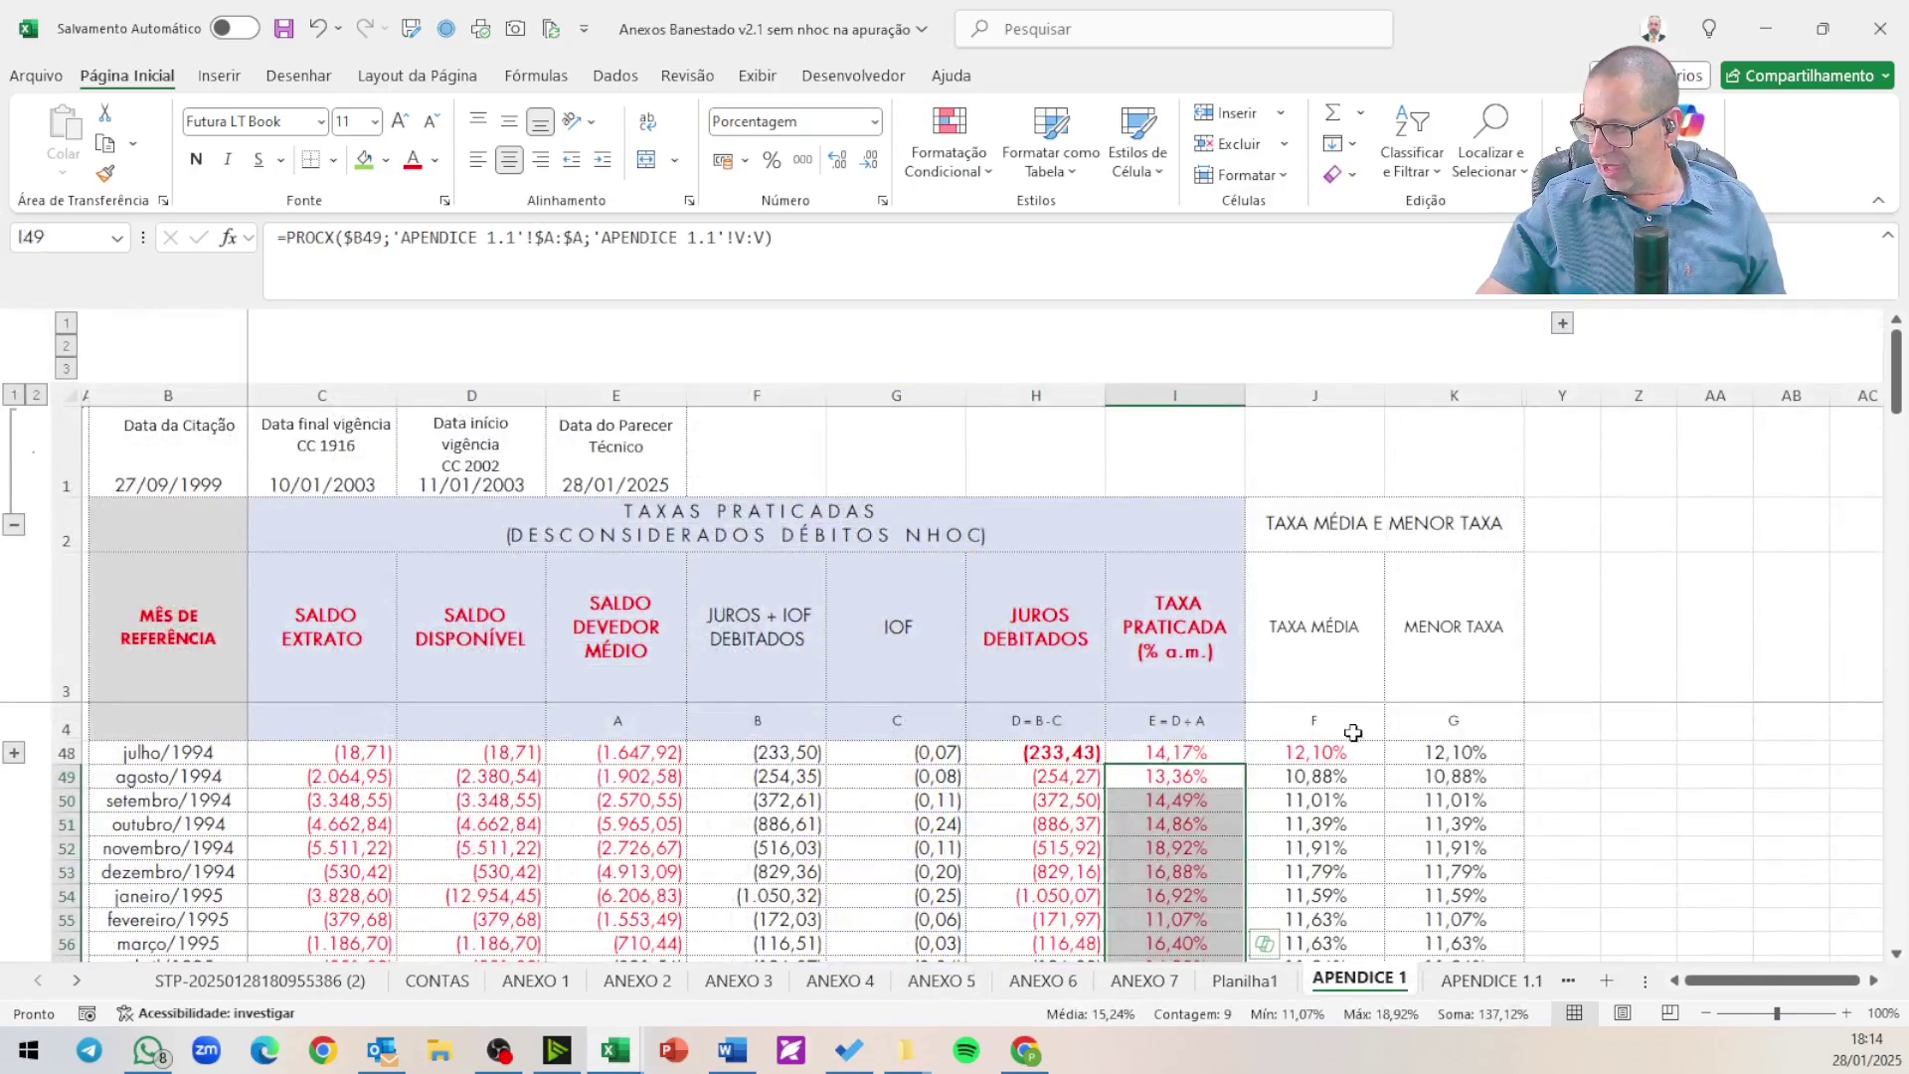
click(1319, 753)
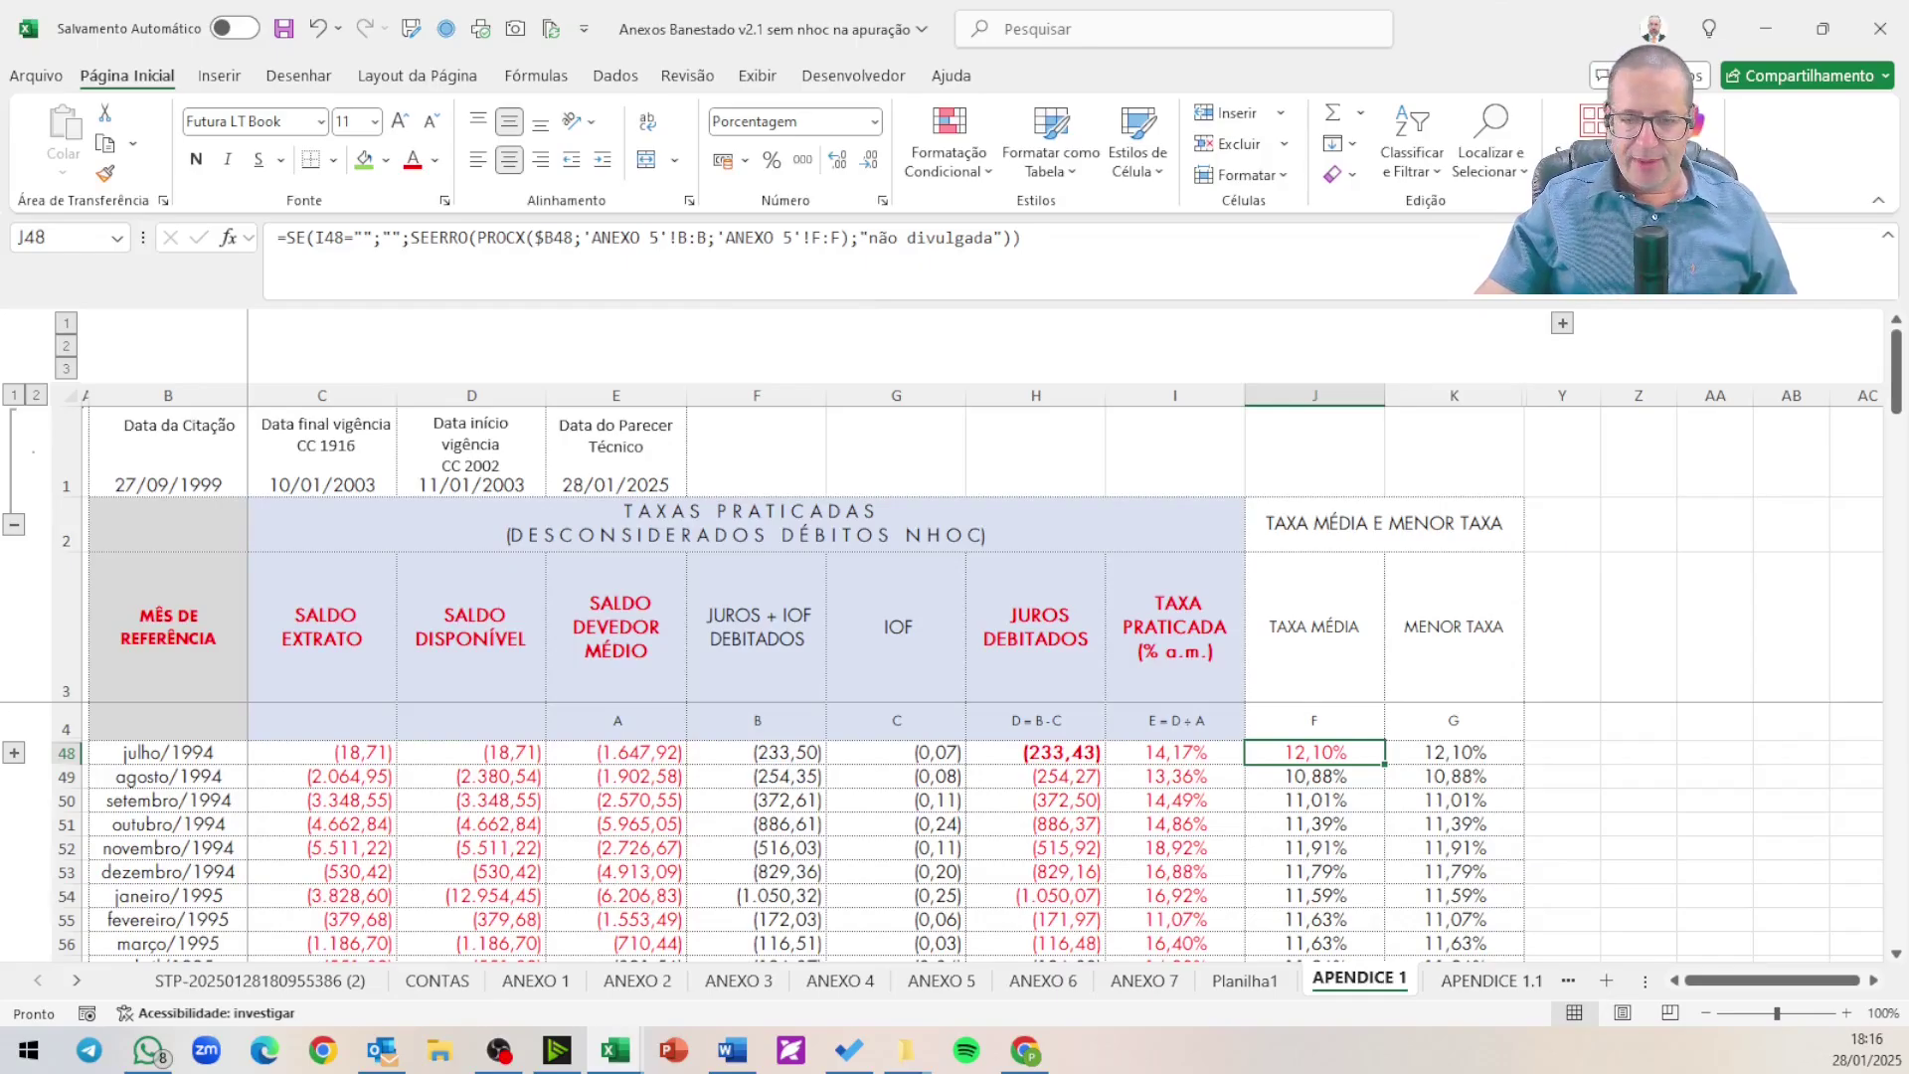
click(1447, 647)
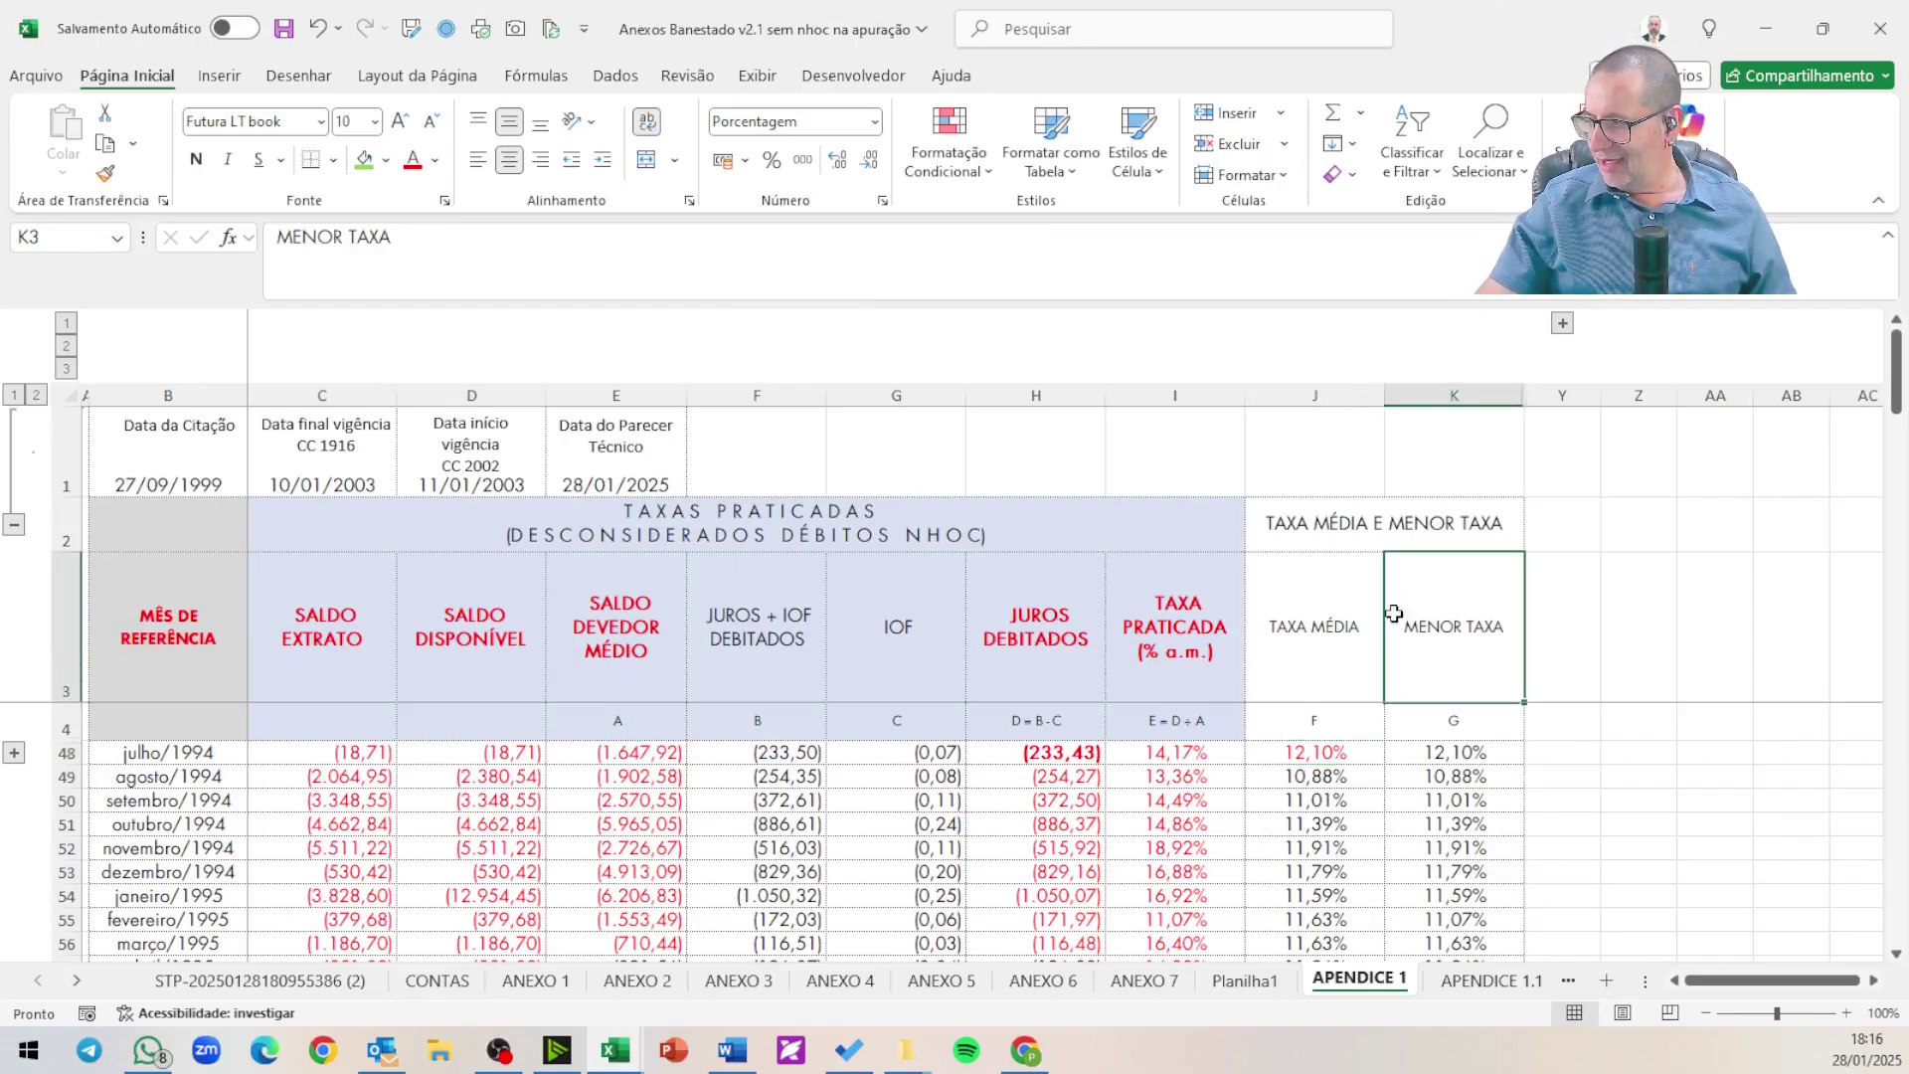
- Format the MENOR TAXA and TAXA MÉDIA column headings on APENDICE 1 in bold red
click(411, 161)
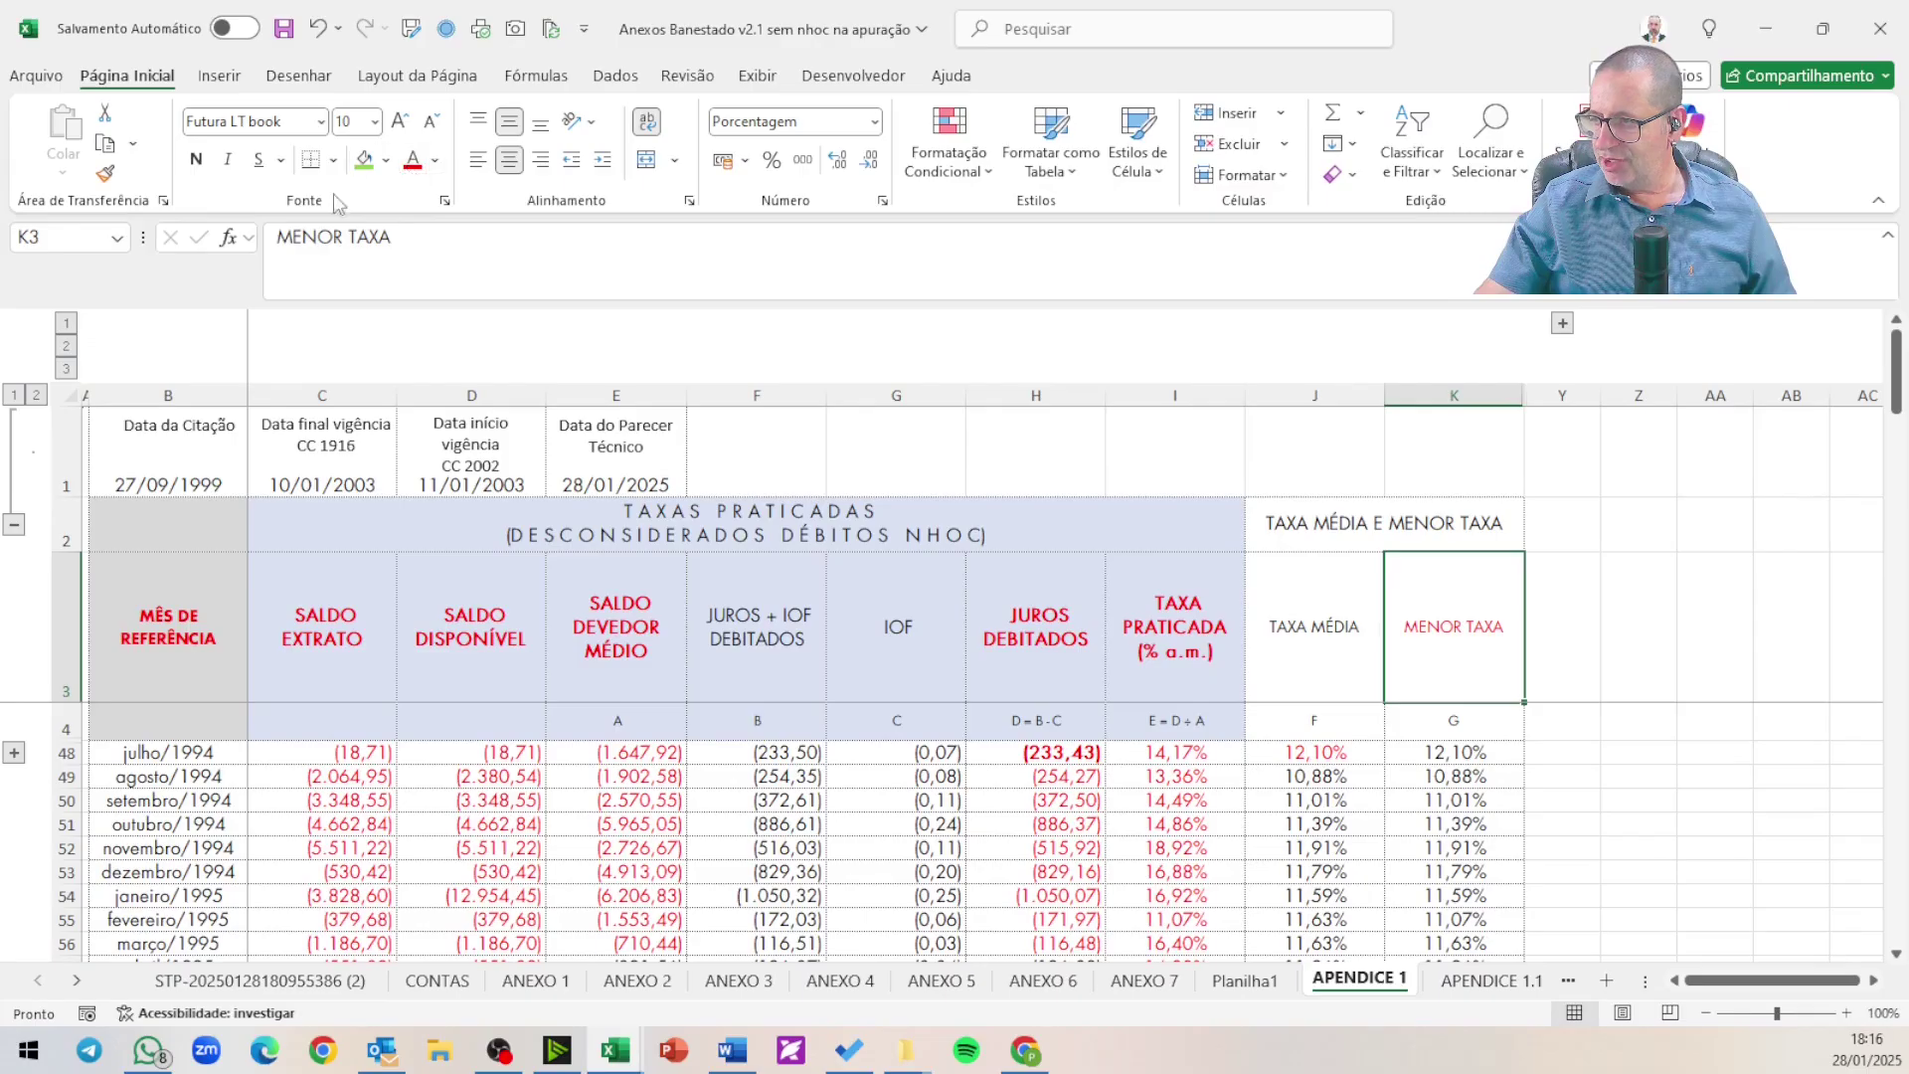
click(196, 159)
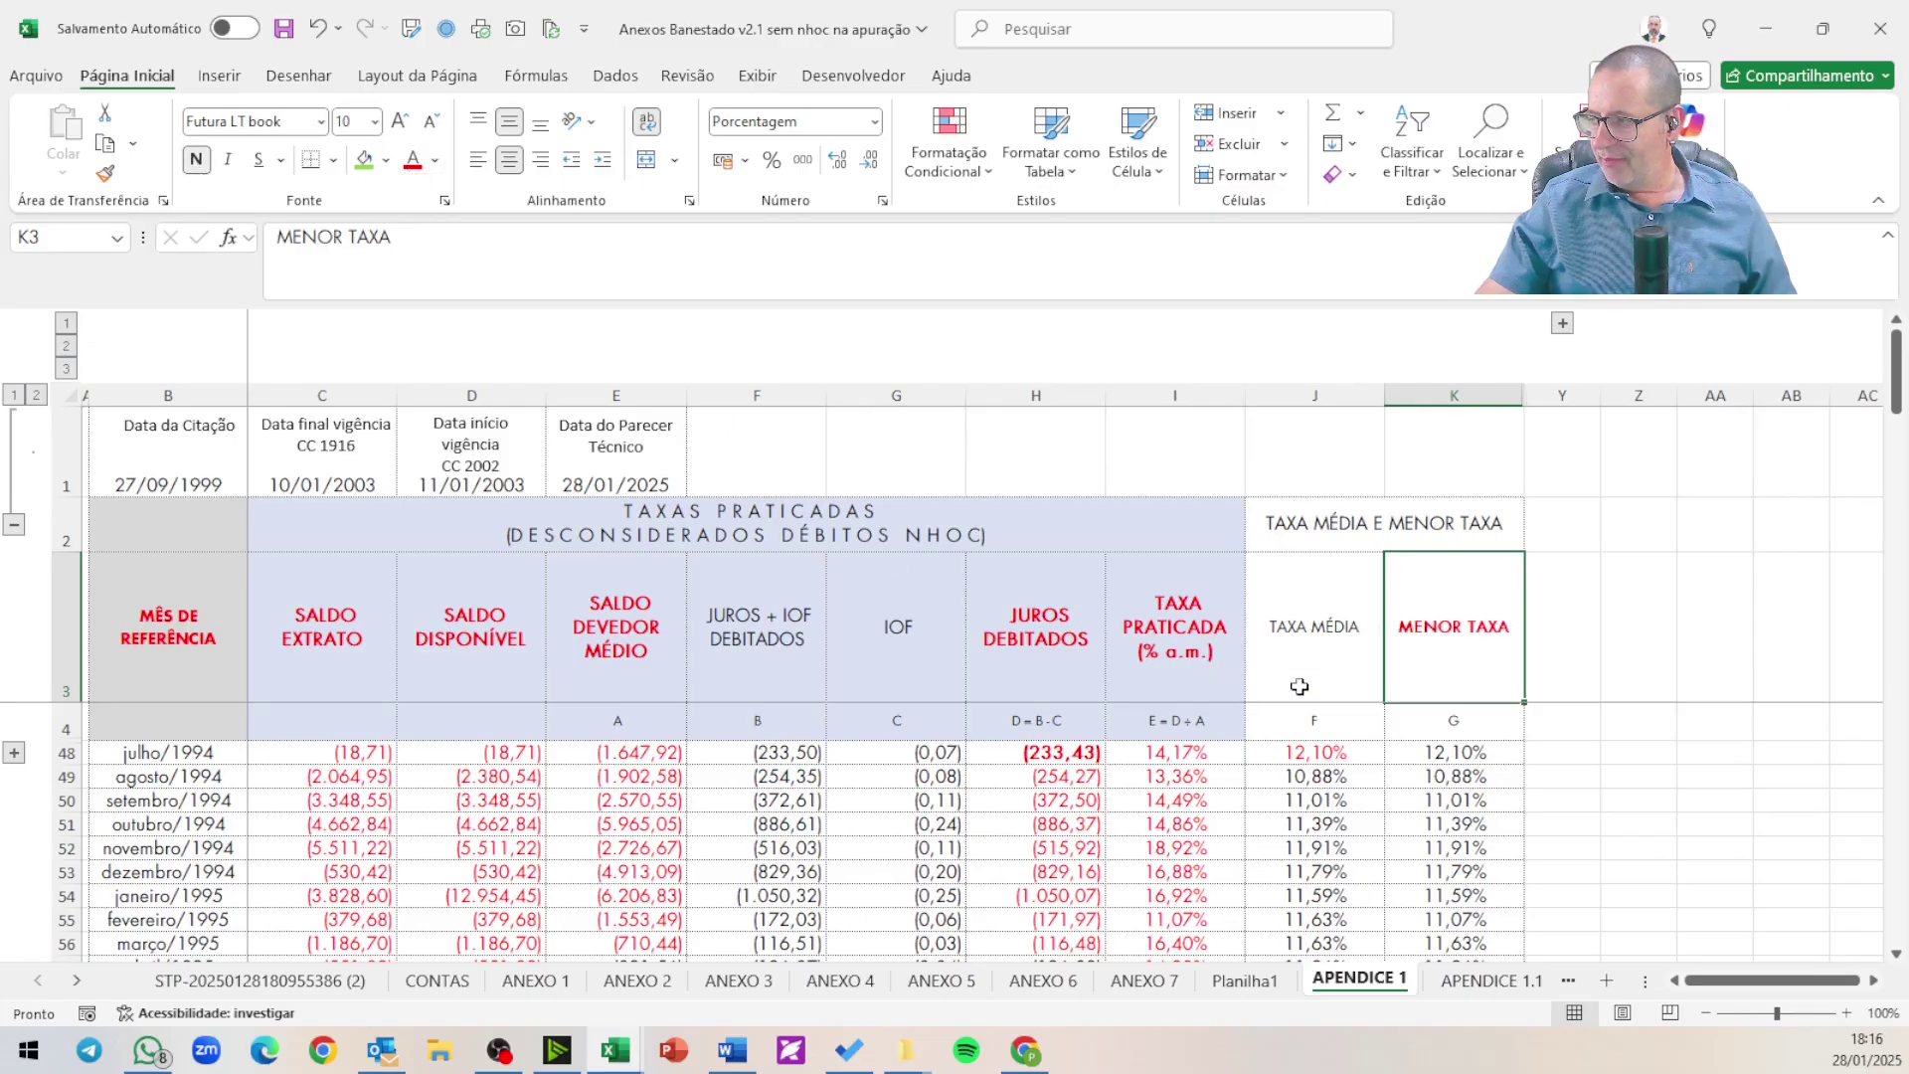
click(1312, 636)
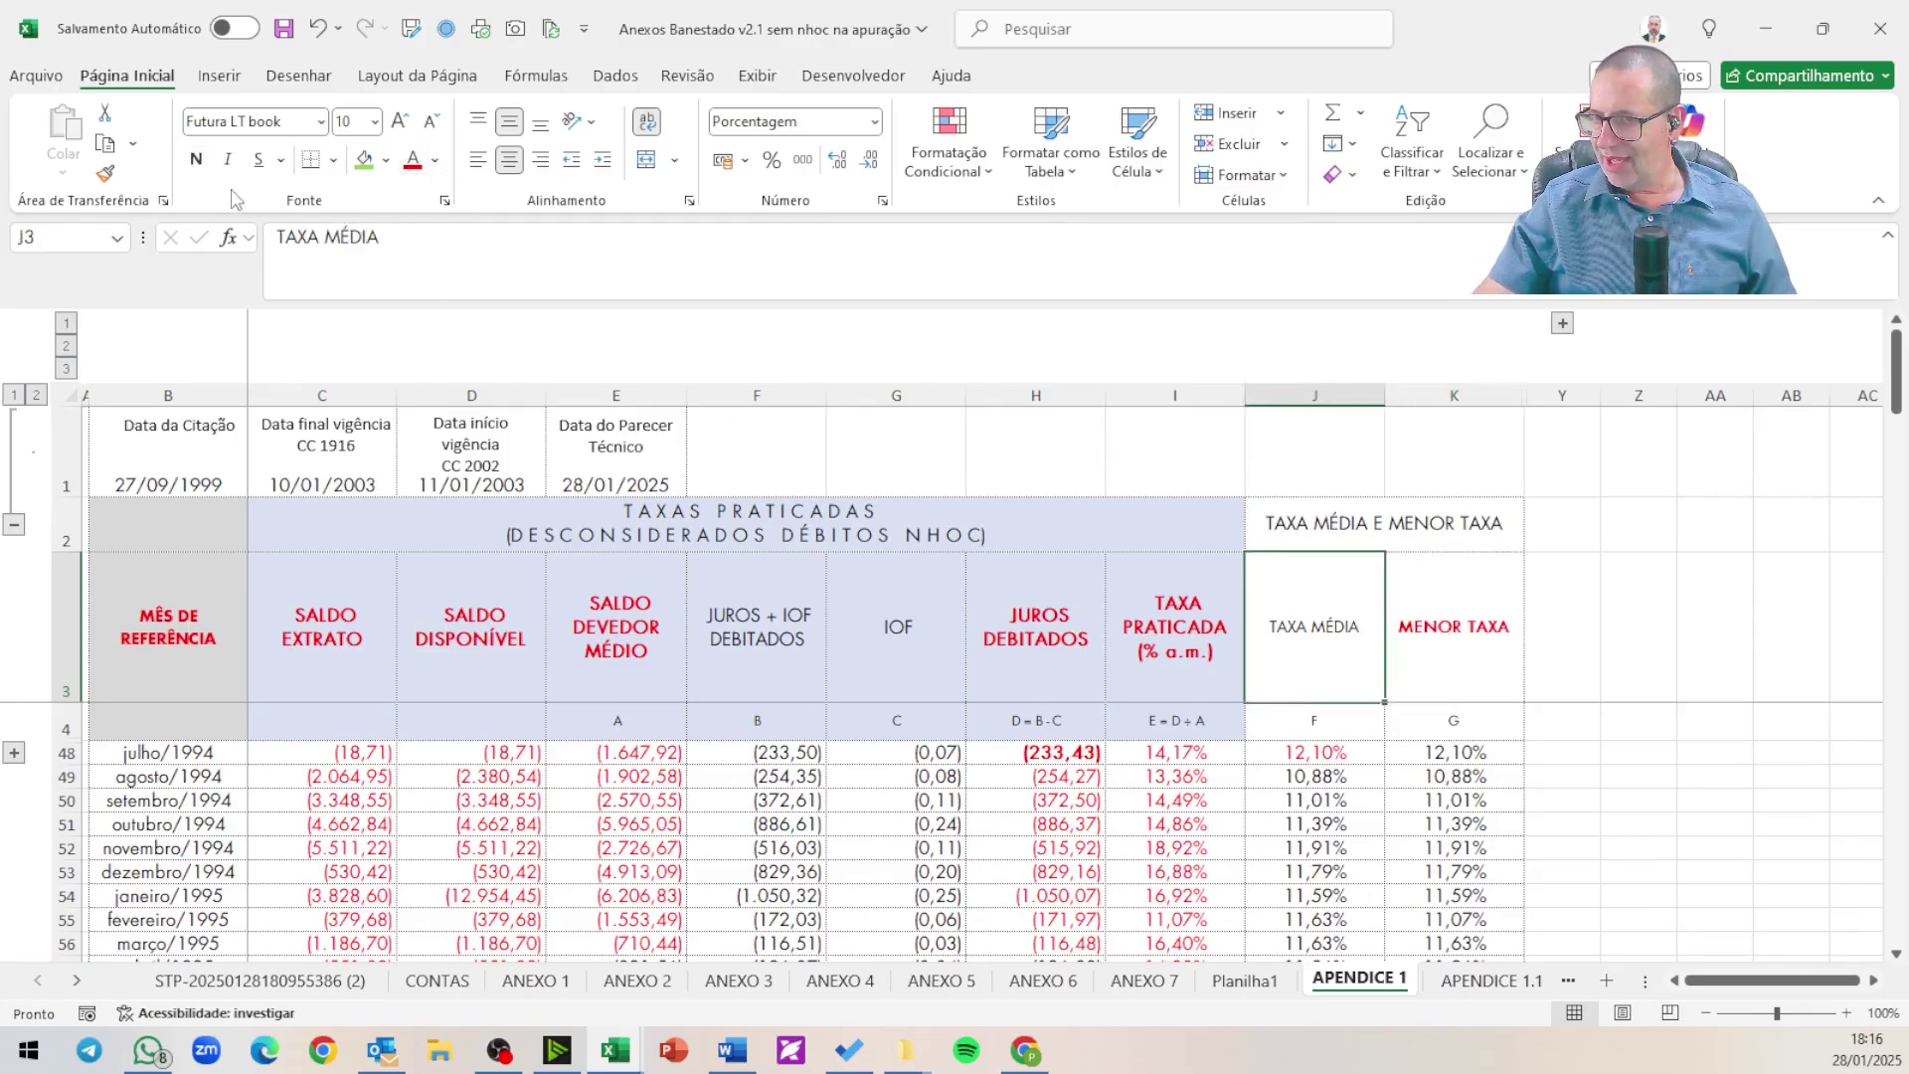
click(196, 159)
click(413, 167)
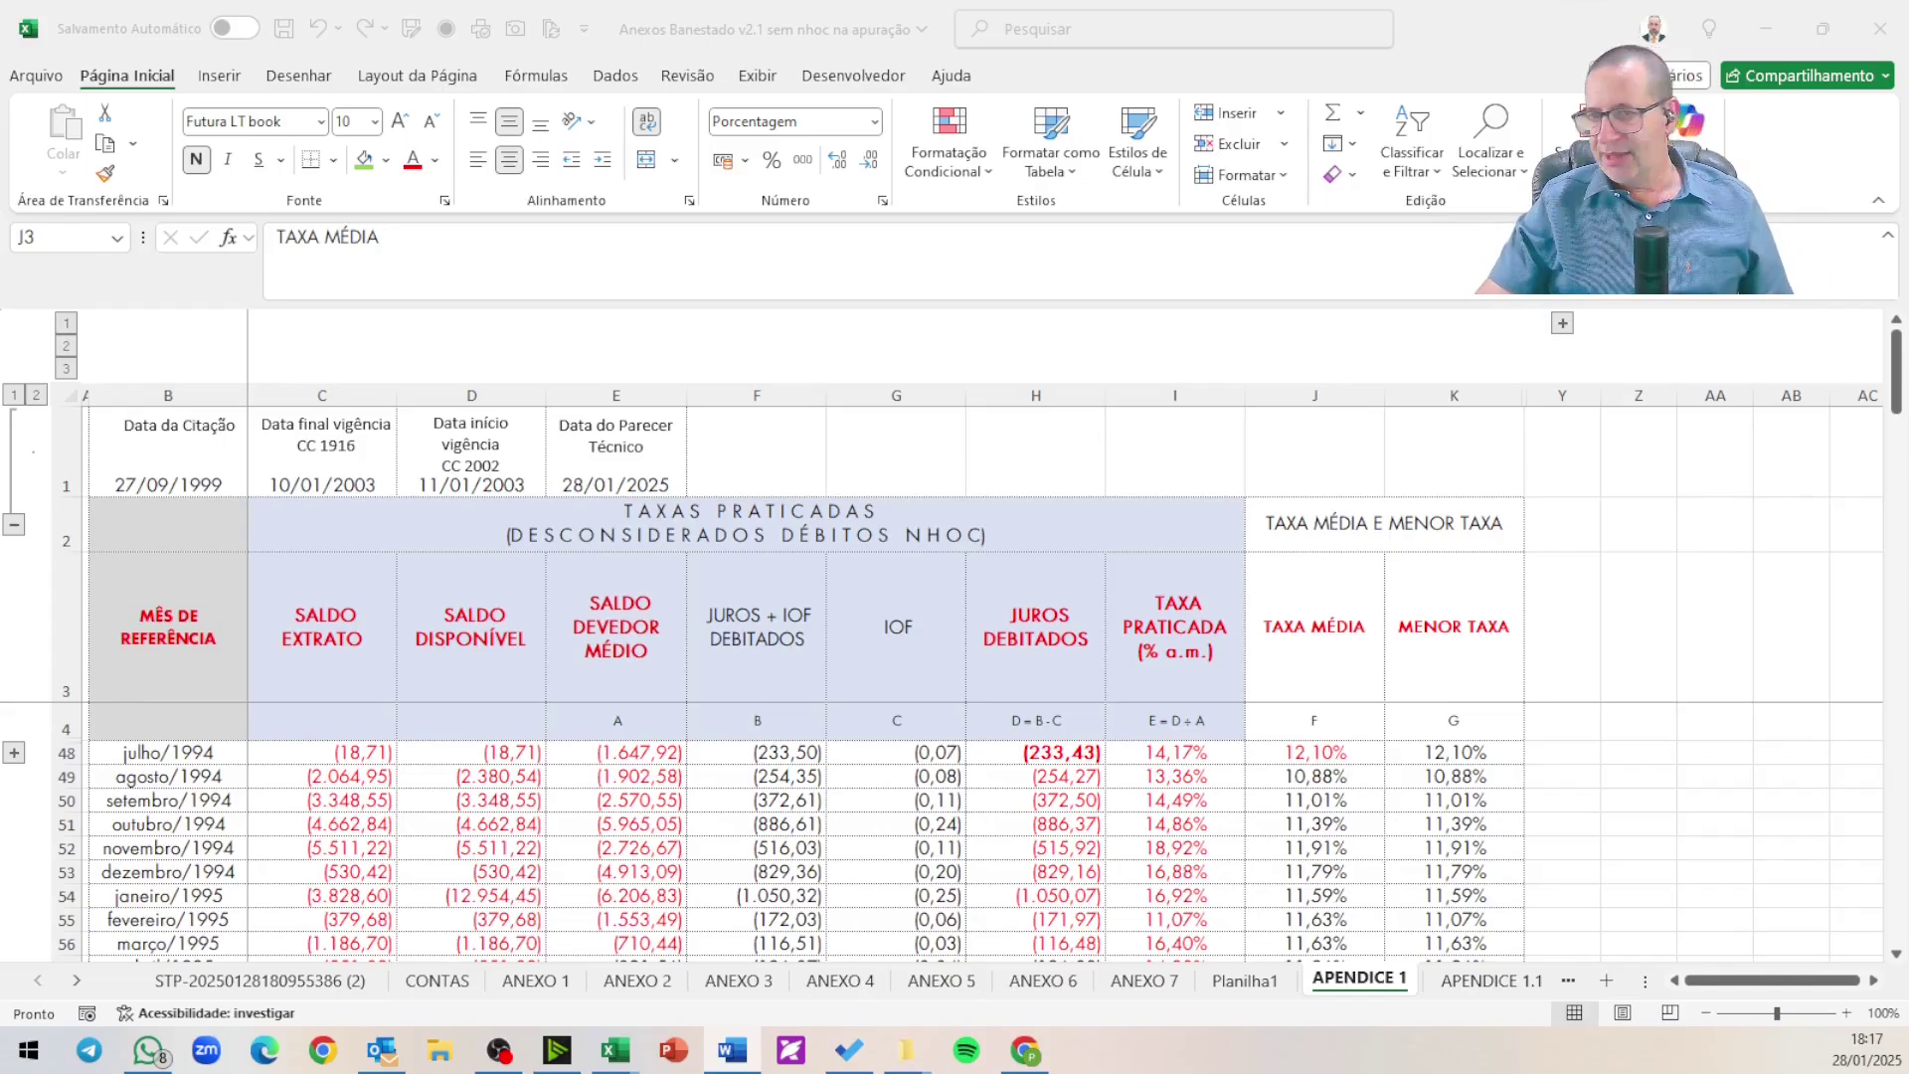
- Color the julho/1994 MENOR TAXA value red and make that month's TAXA PRATICADA, TAXA MÉDIA and MENOR TAXA values bold
click(1468, 753)
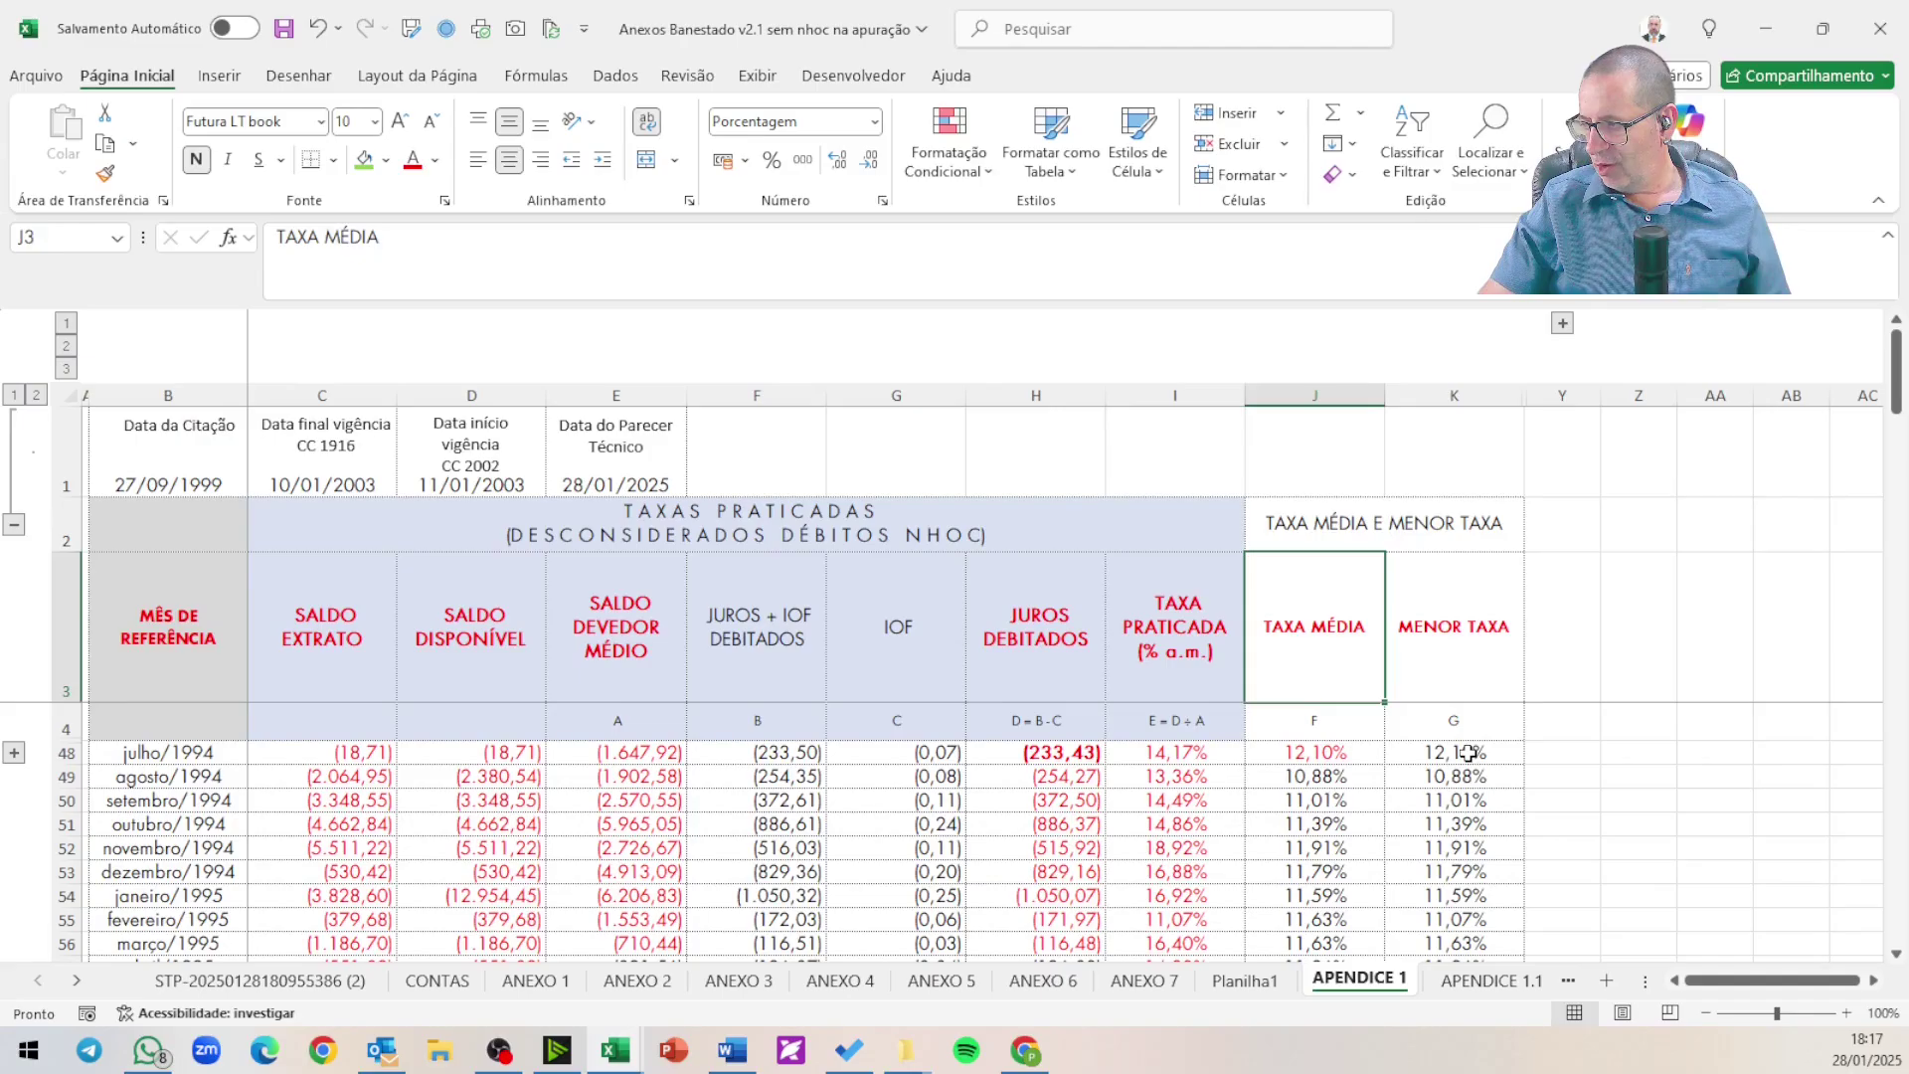
click(1468, 753)
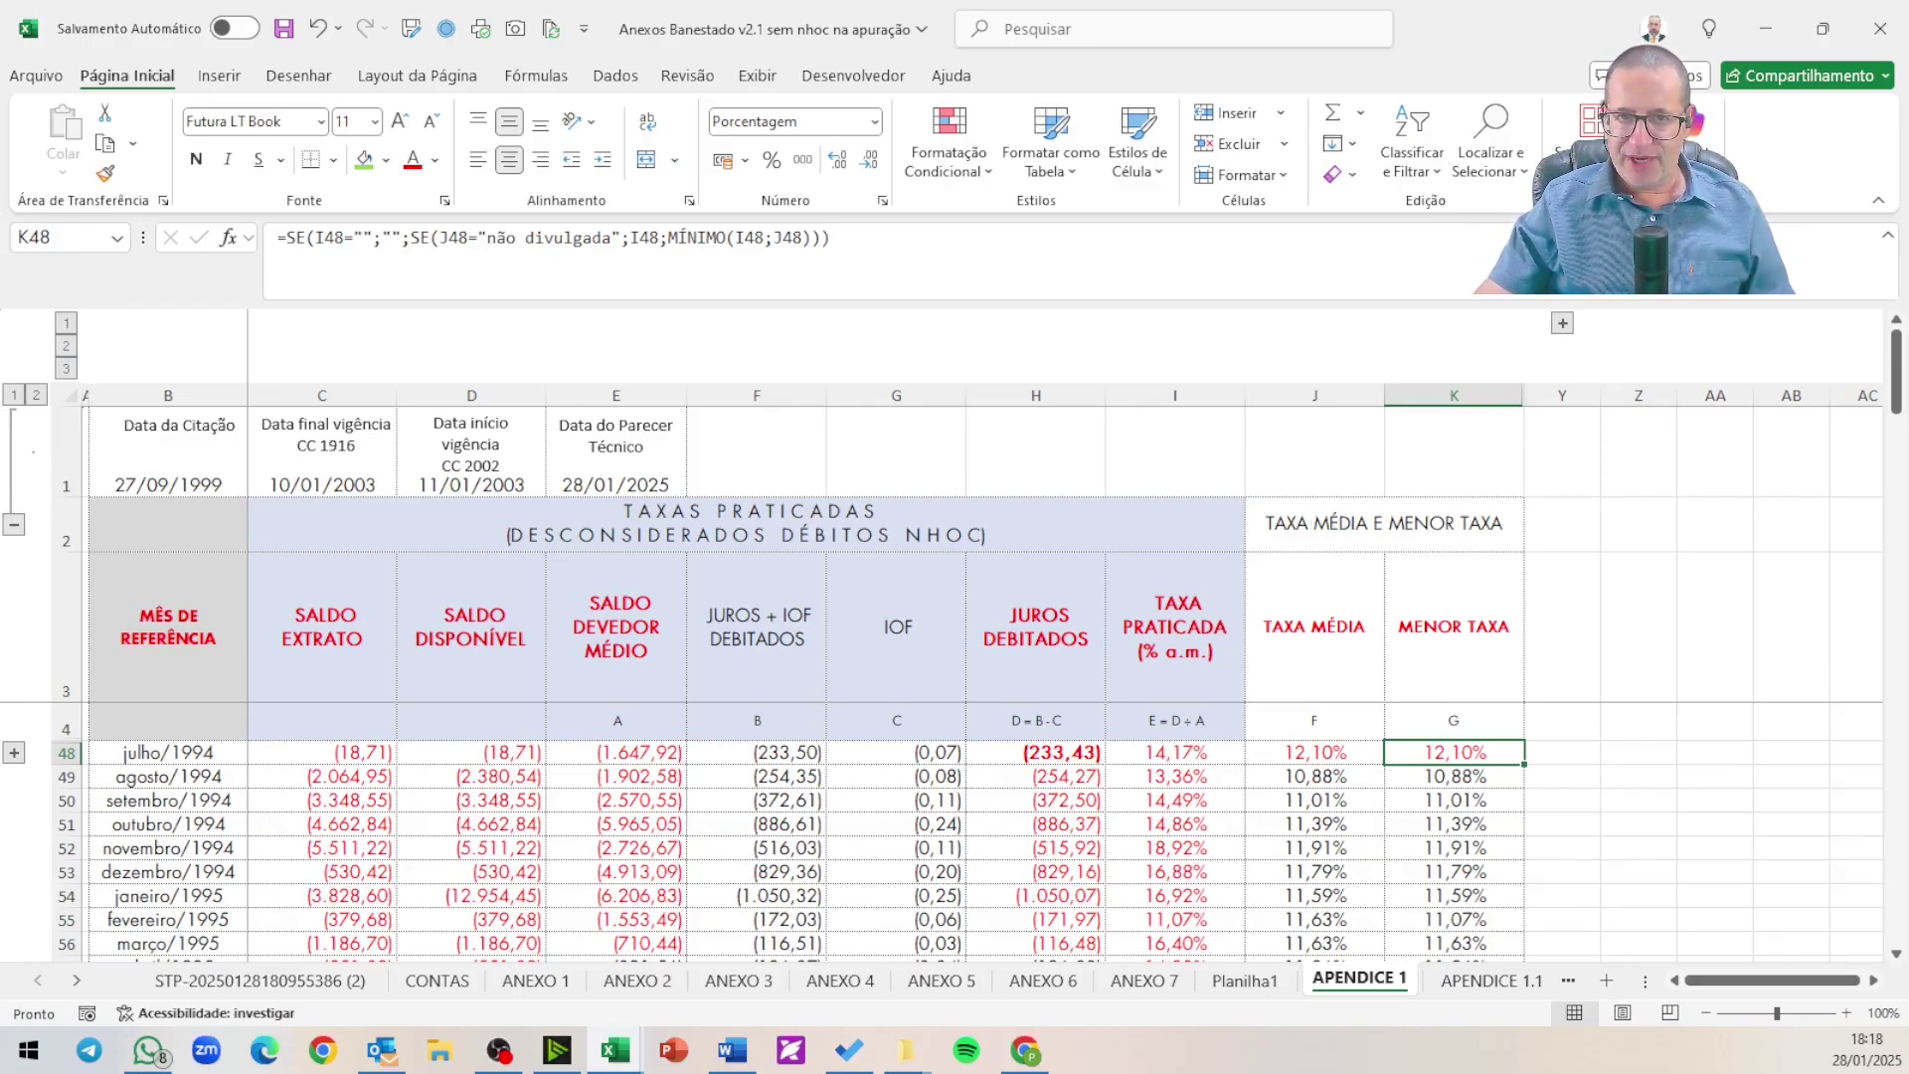
click(1178, 755)
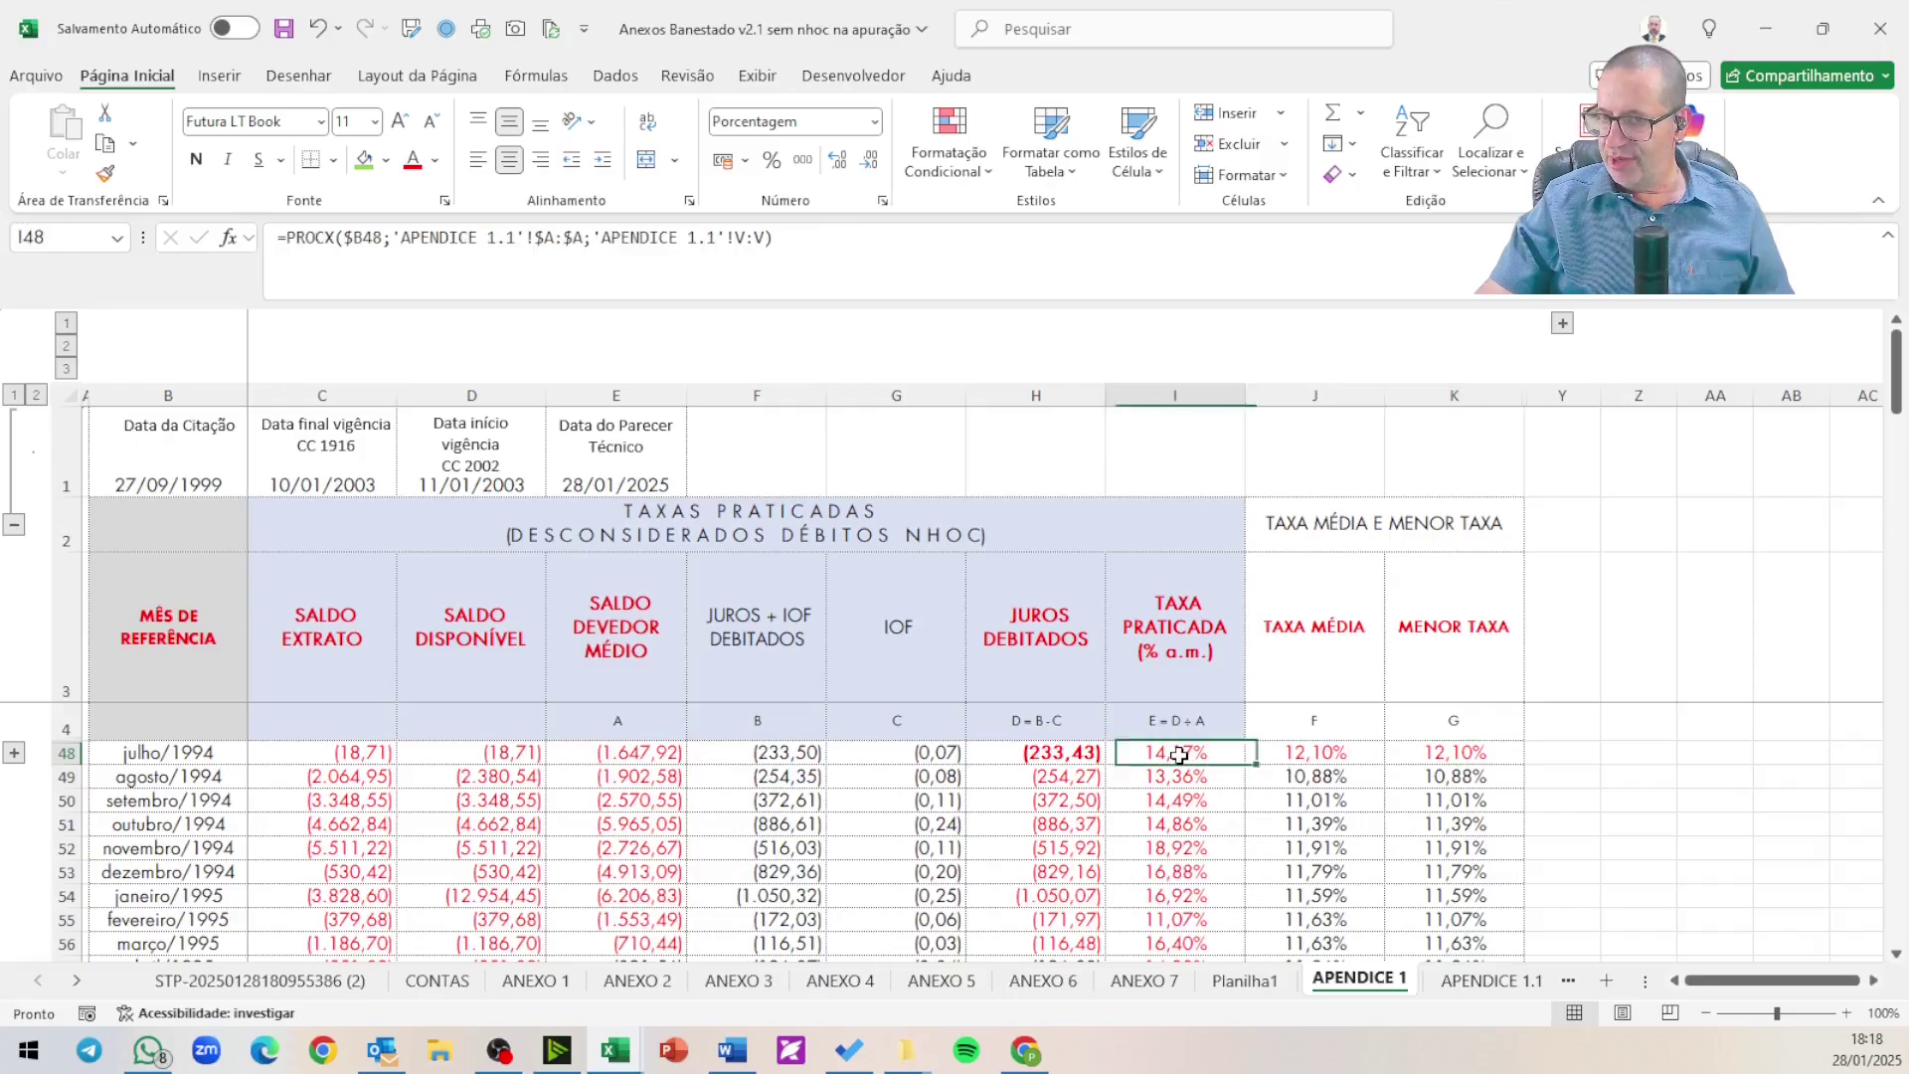
click(196, 162)
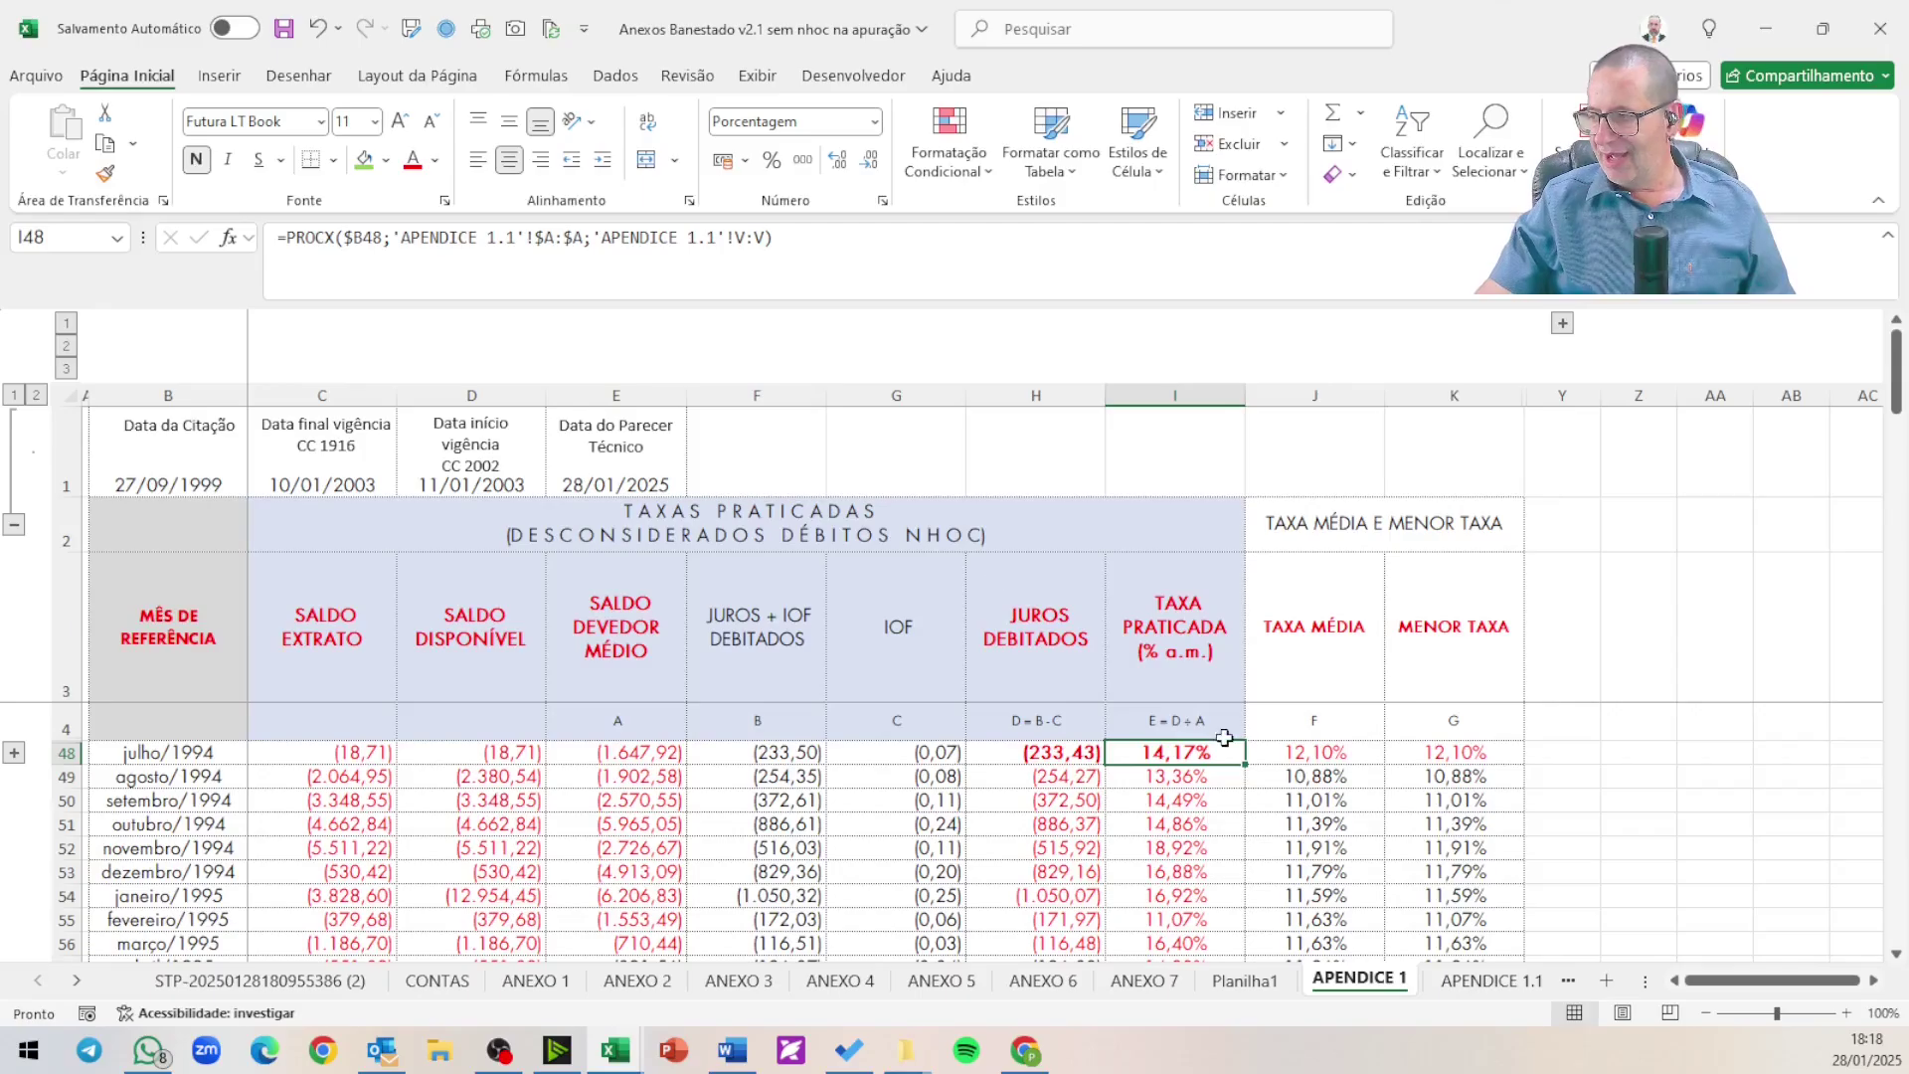
click(1326, 754)
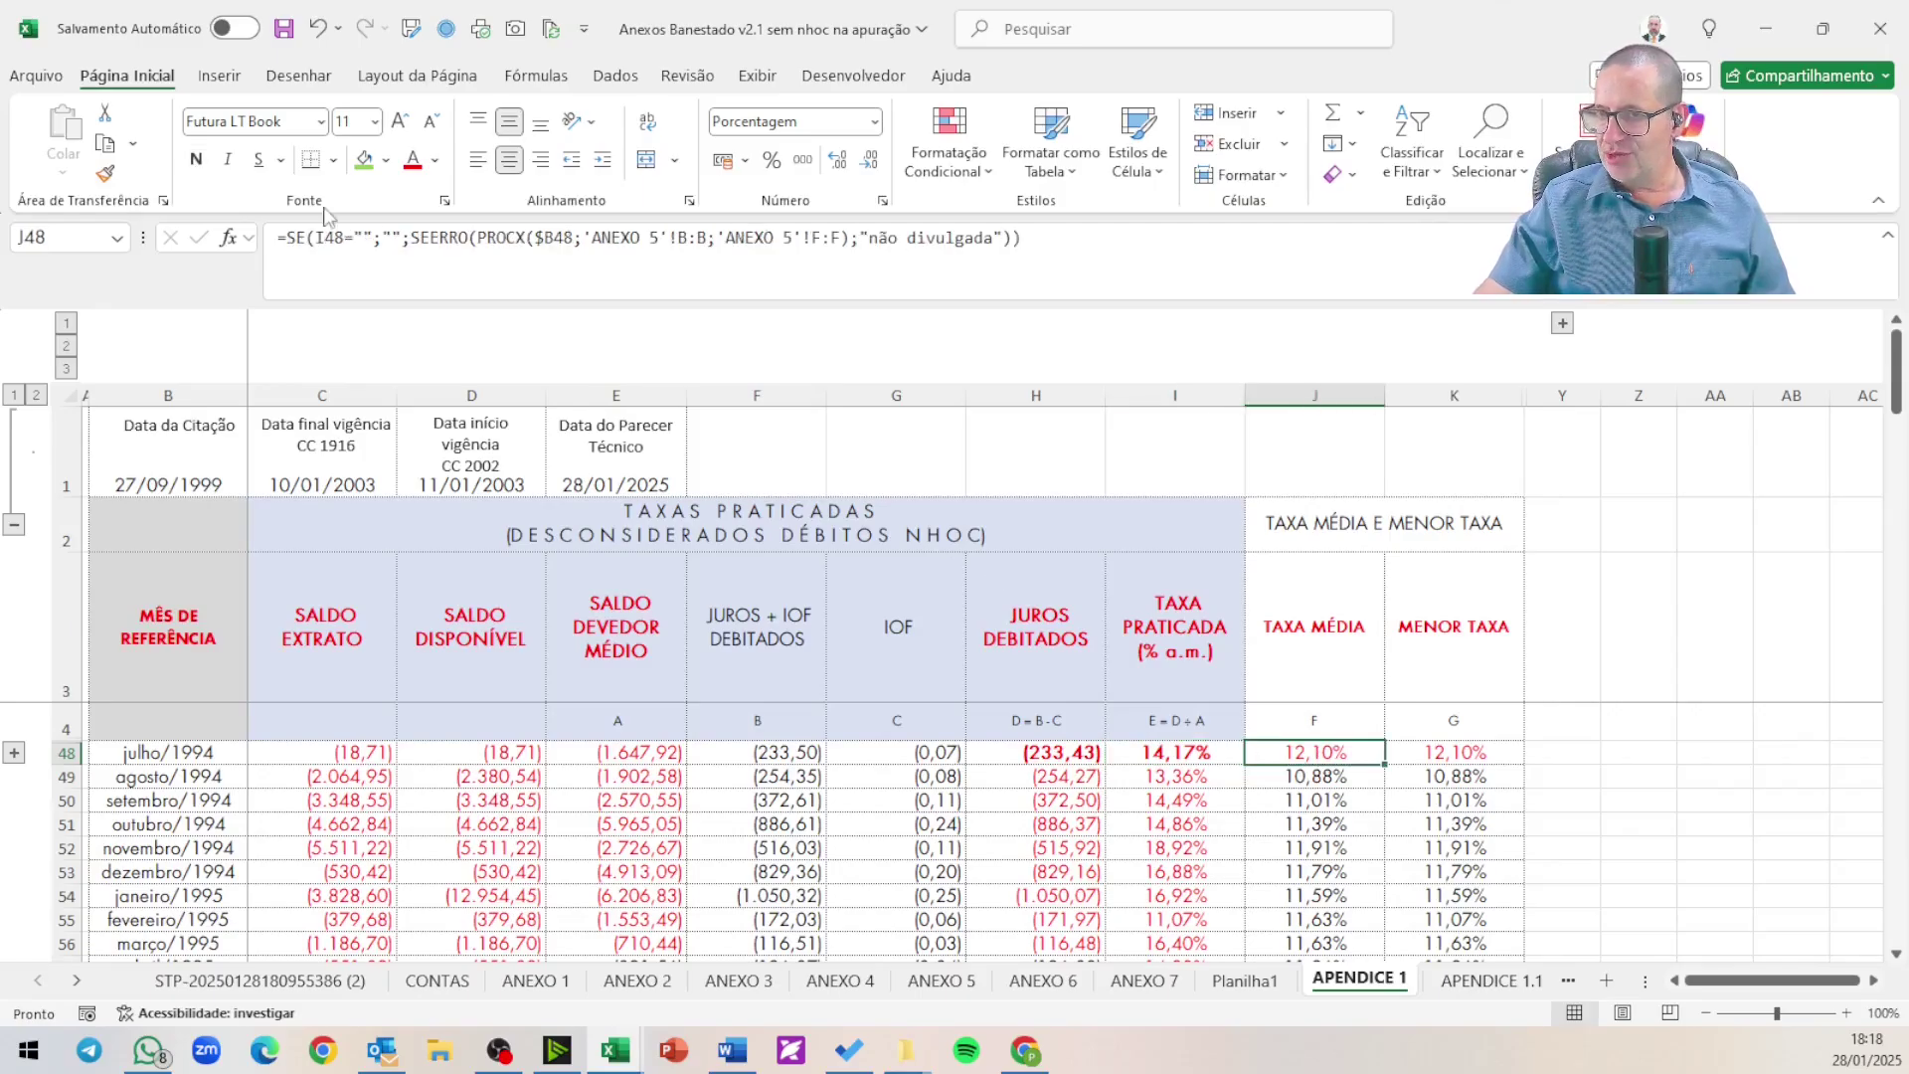
click(196, 159)
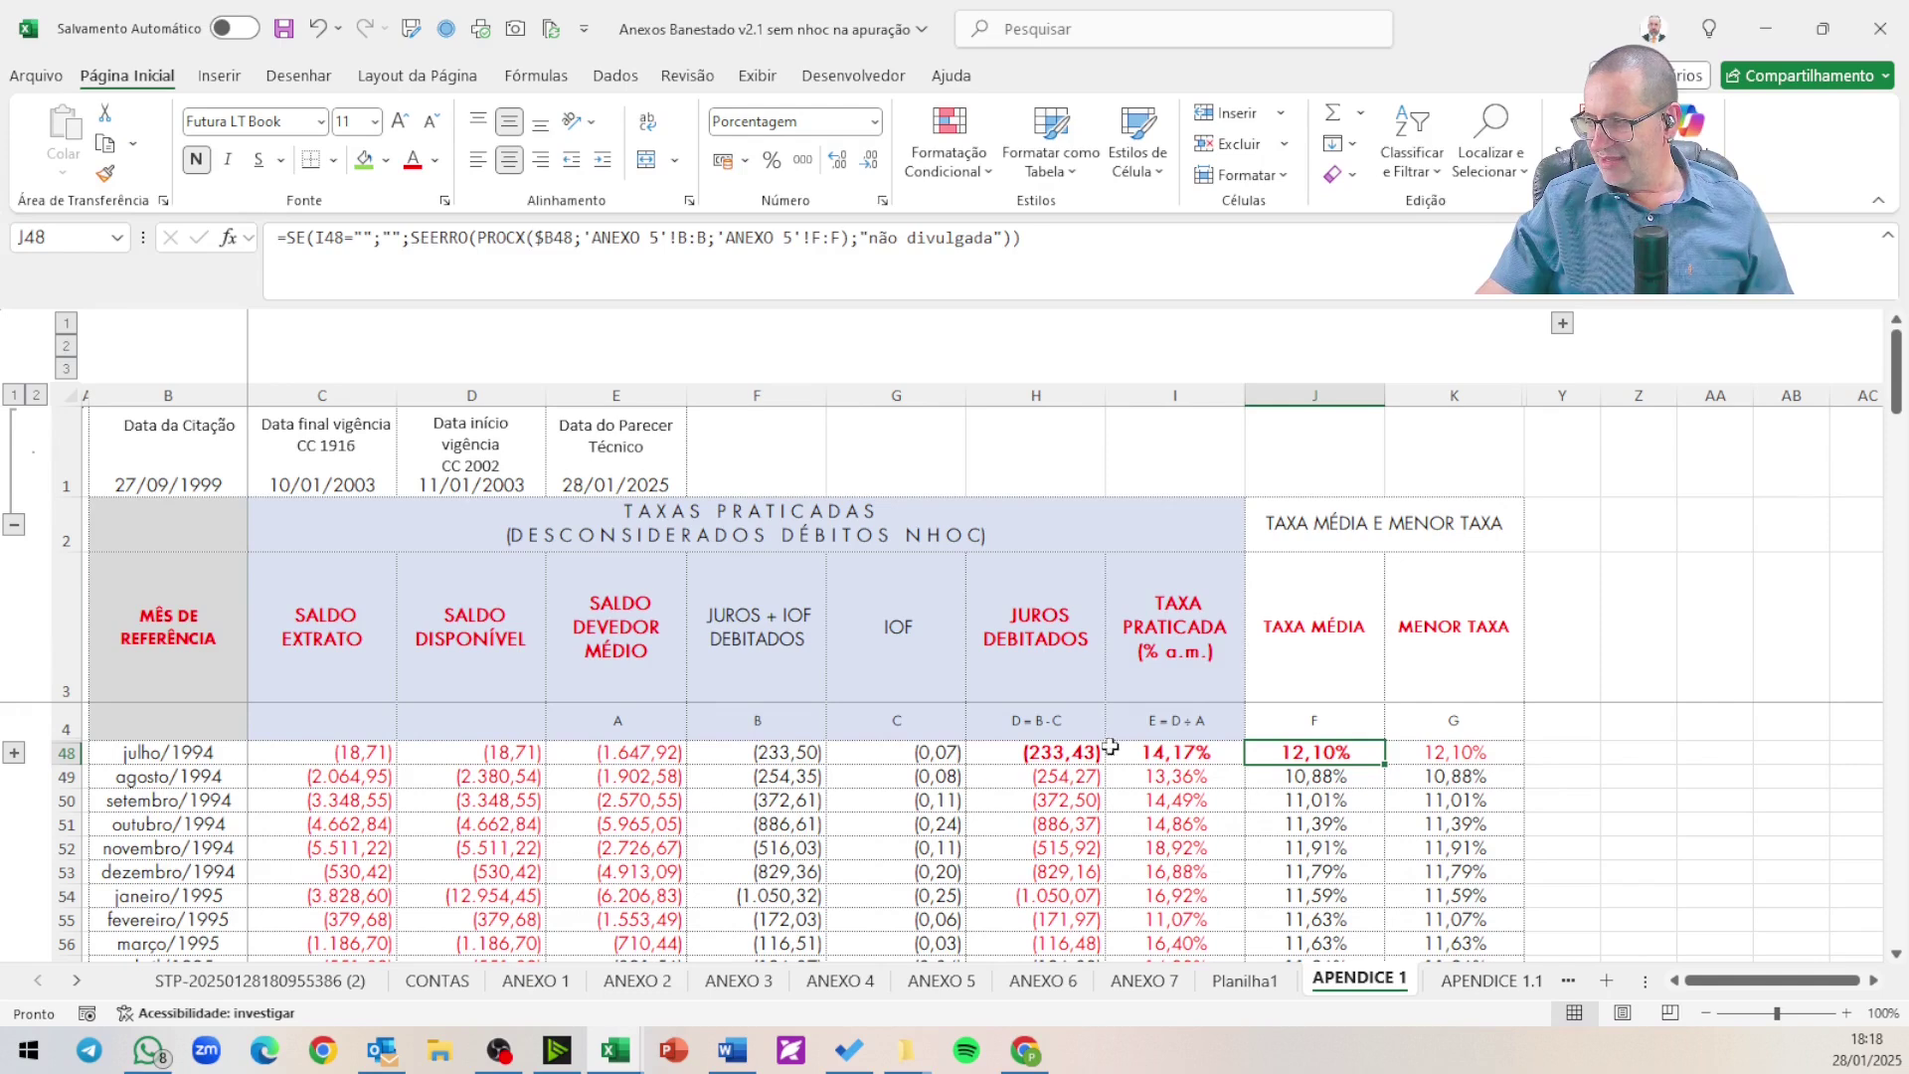
click(1434, 751)
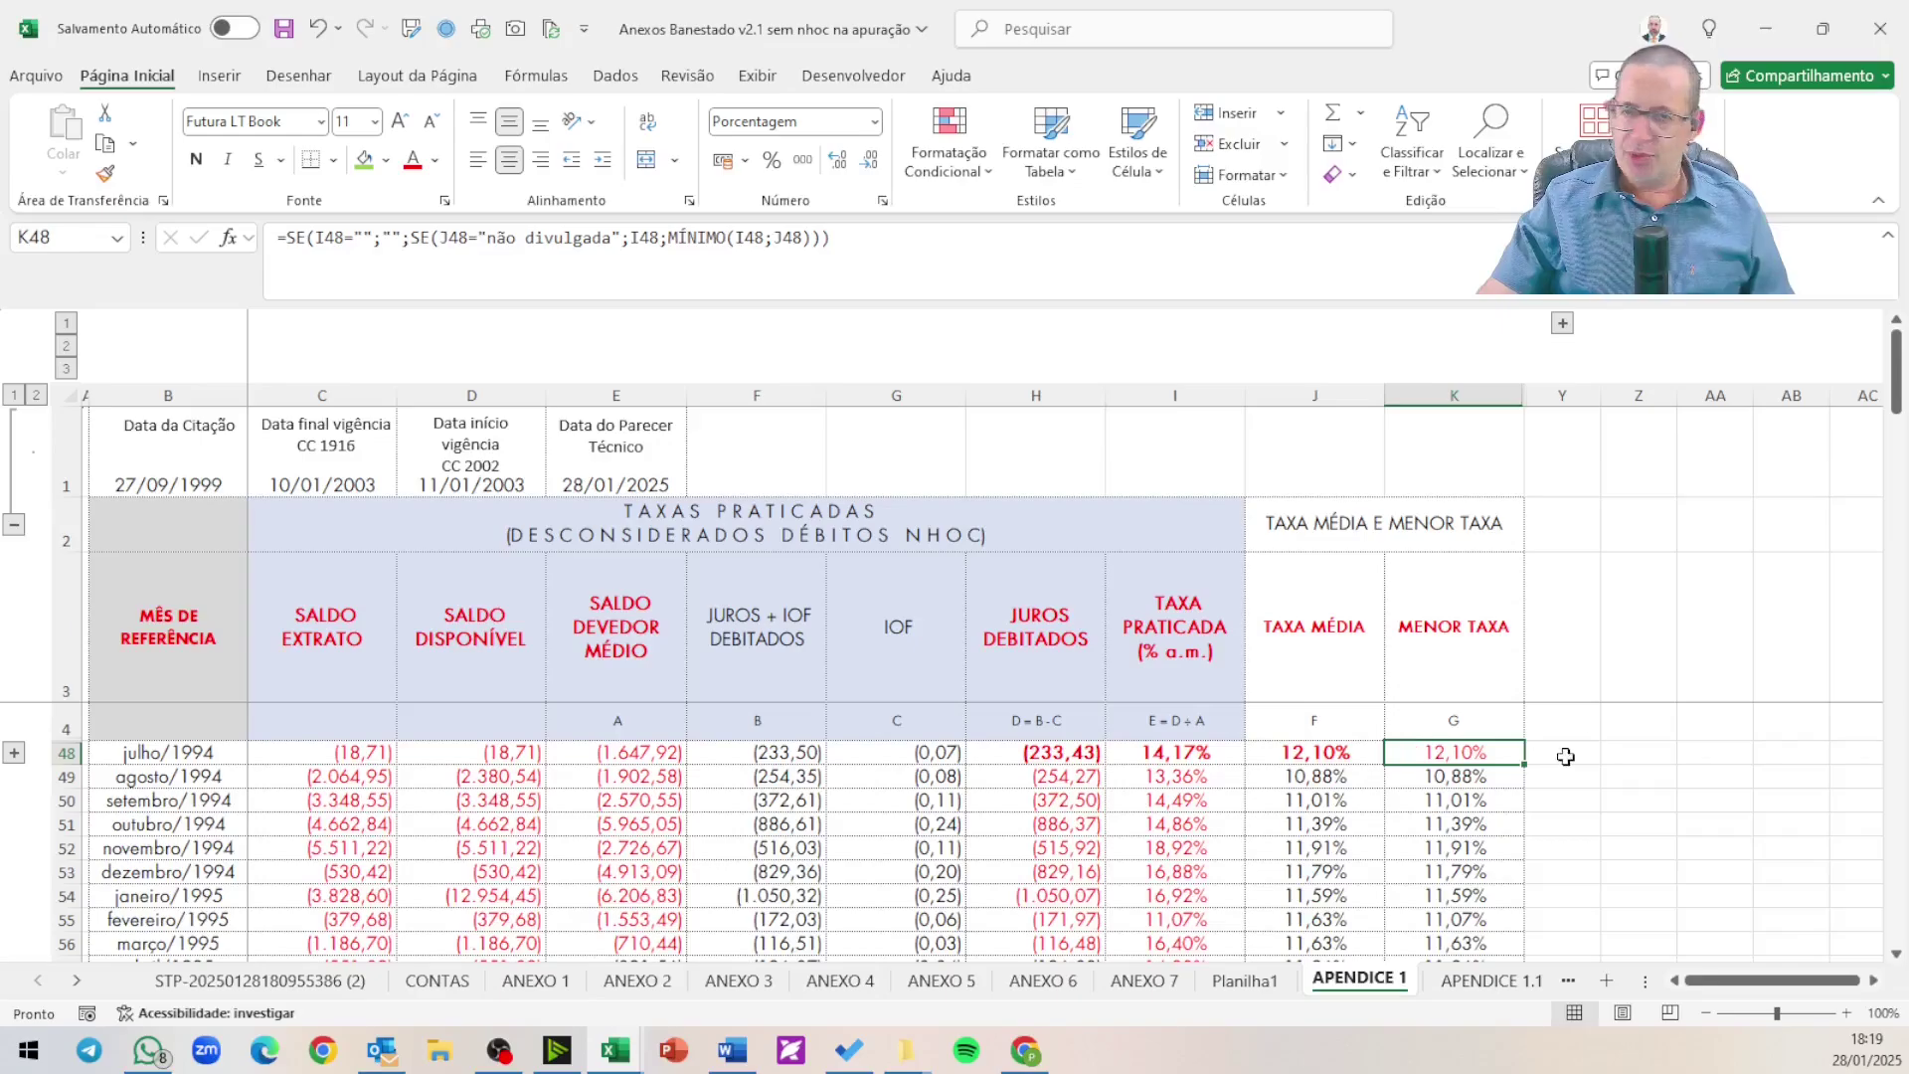
click(196, 159)
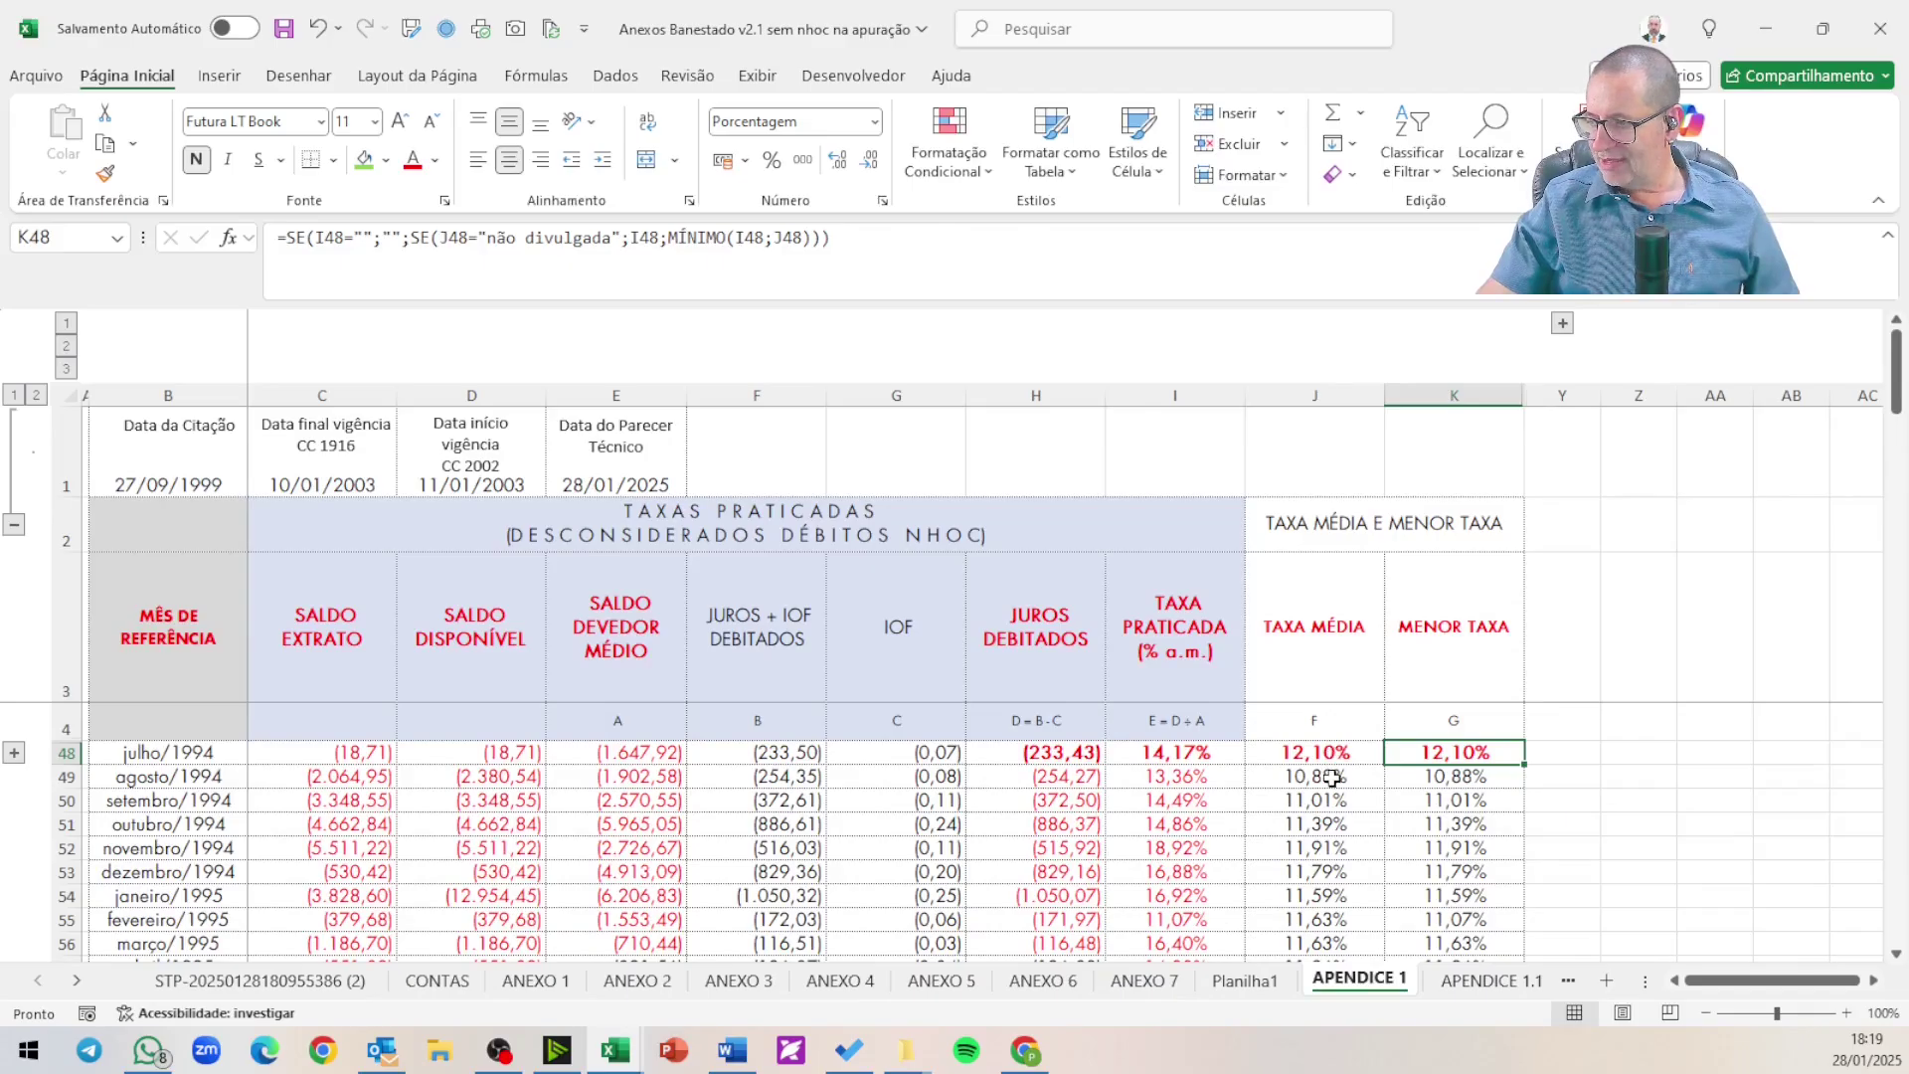
- Color the TAXA MÉDIA and MENOR TAXA values from agosto/1994 to março/1995 (J49:K56) red
drag(1330, 776, 1332, 960)
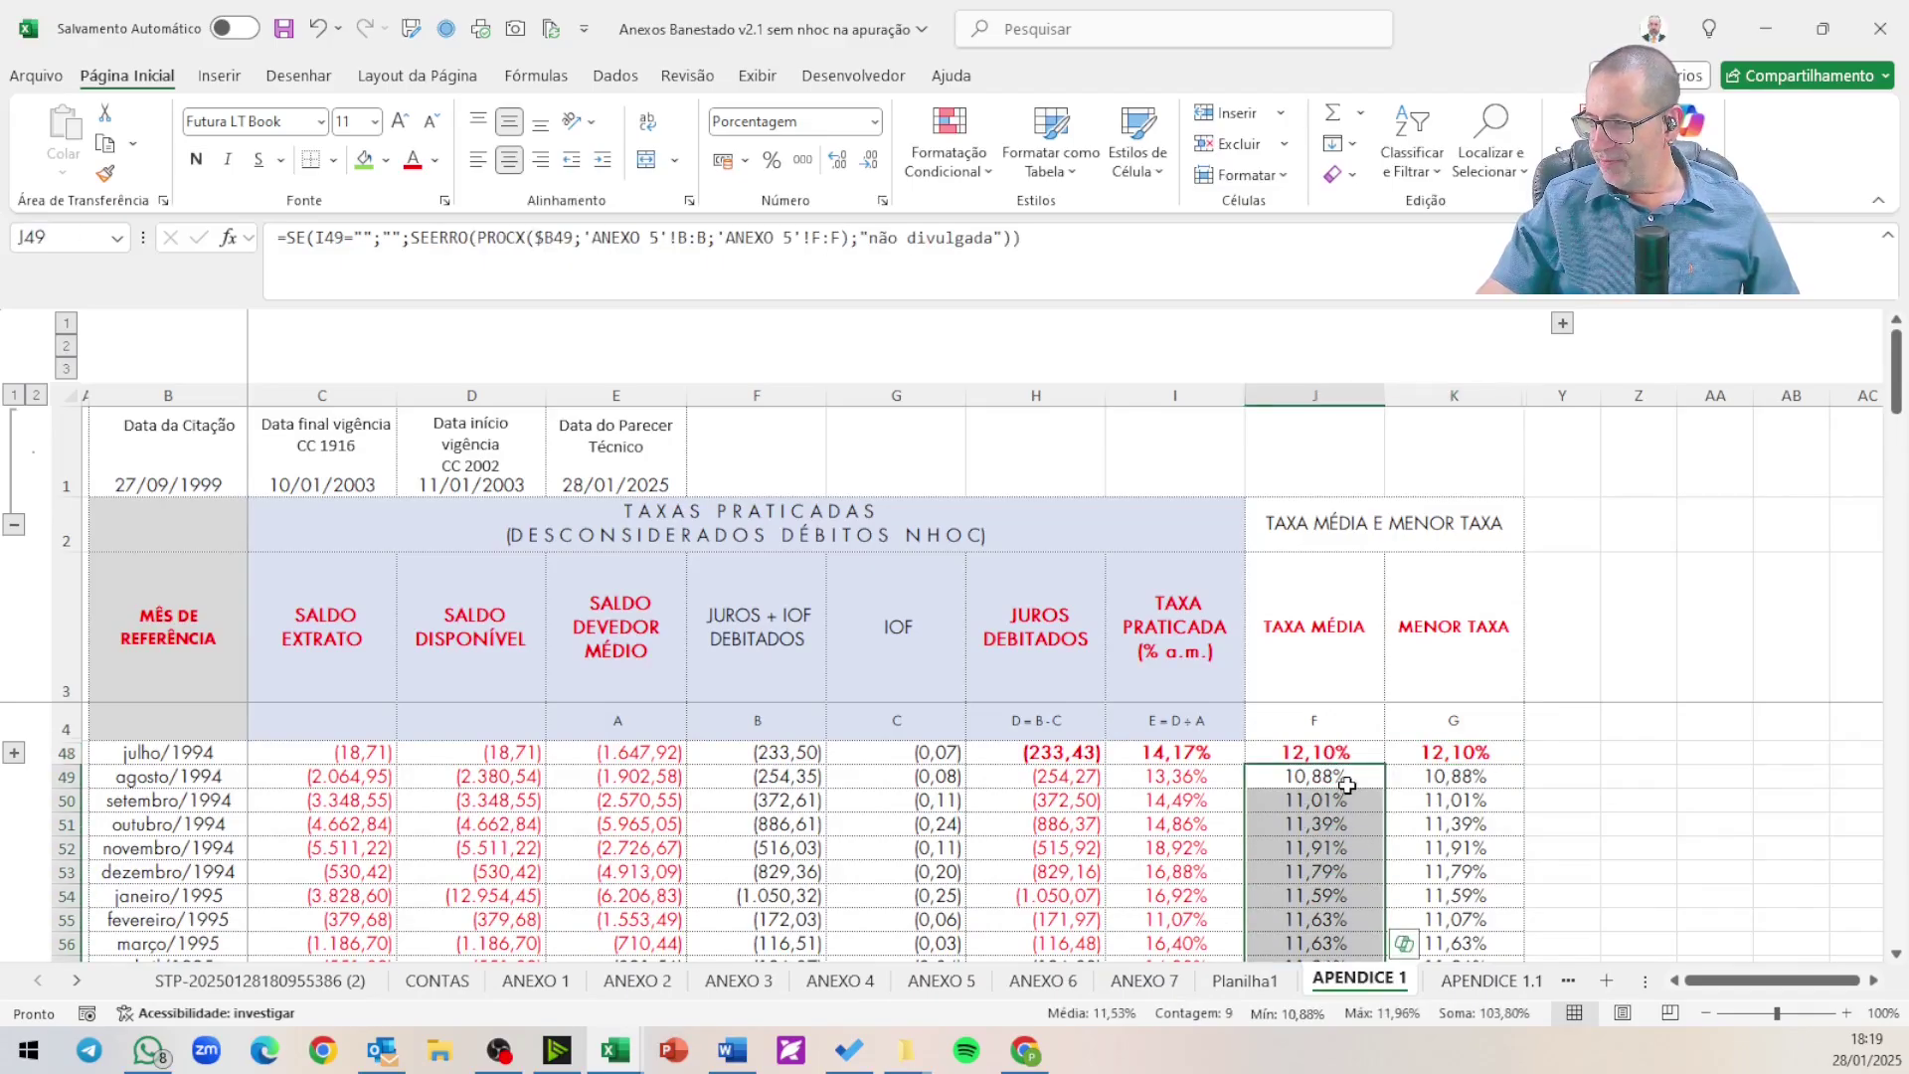
drag(1342, 777, 1419, 940)
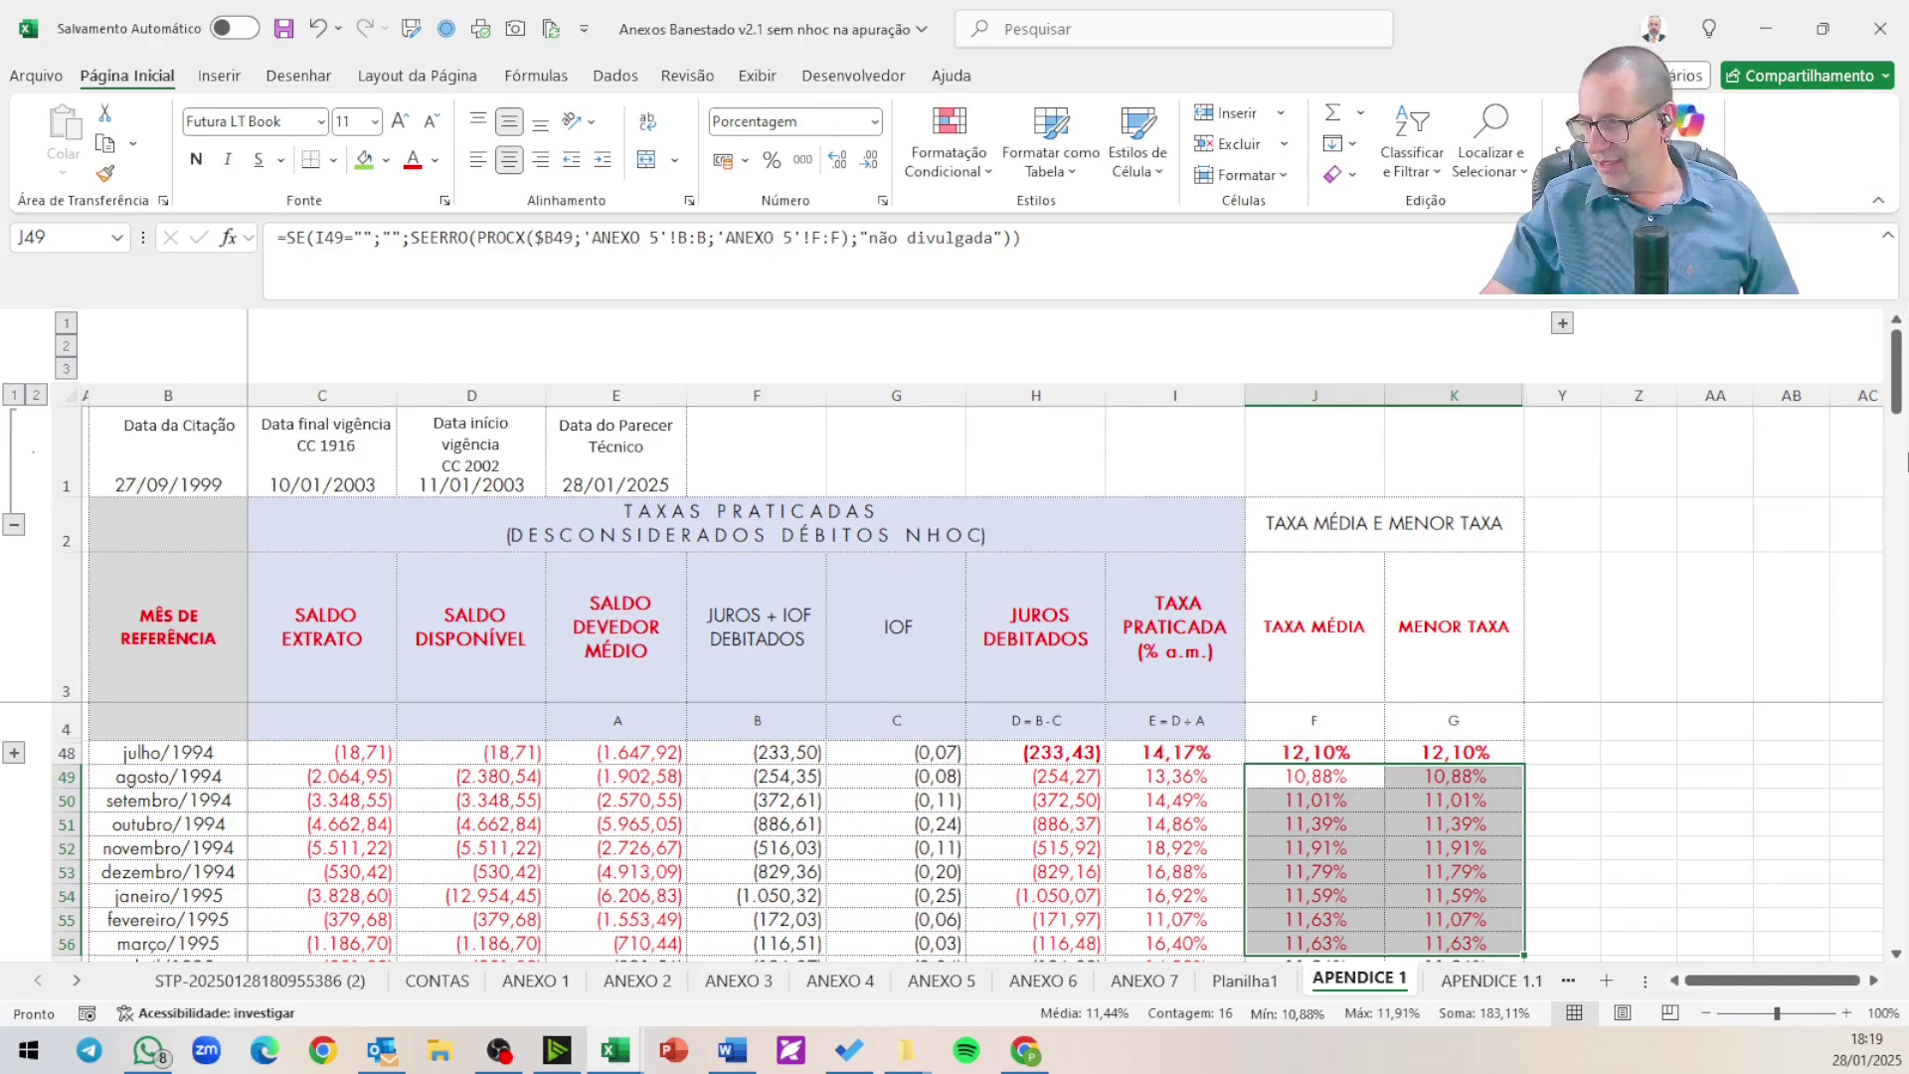
- Make the TAXAS PRATICADAS and TAXA MÉDIA E MENOR TAXA group headings in row 2 bold
click(736, 522)
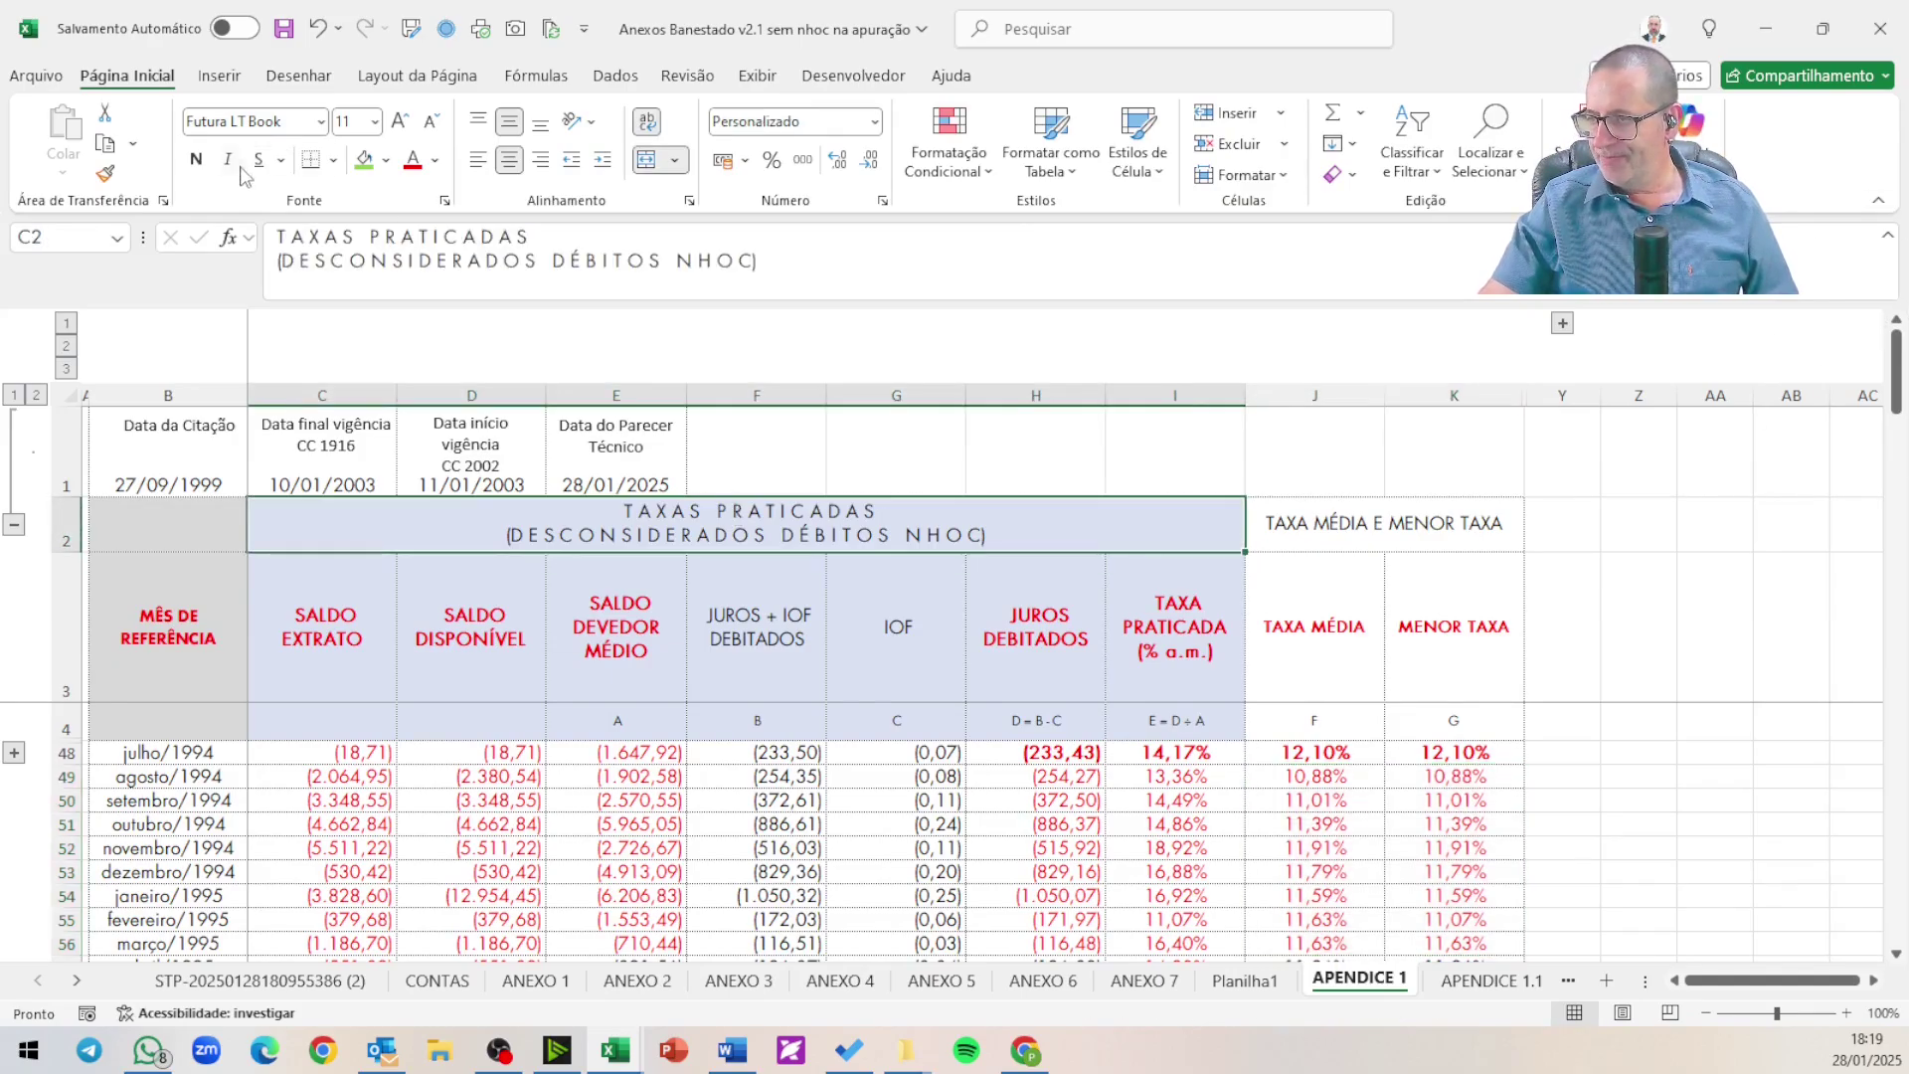
click(196, 159)
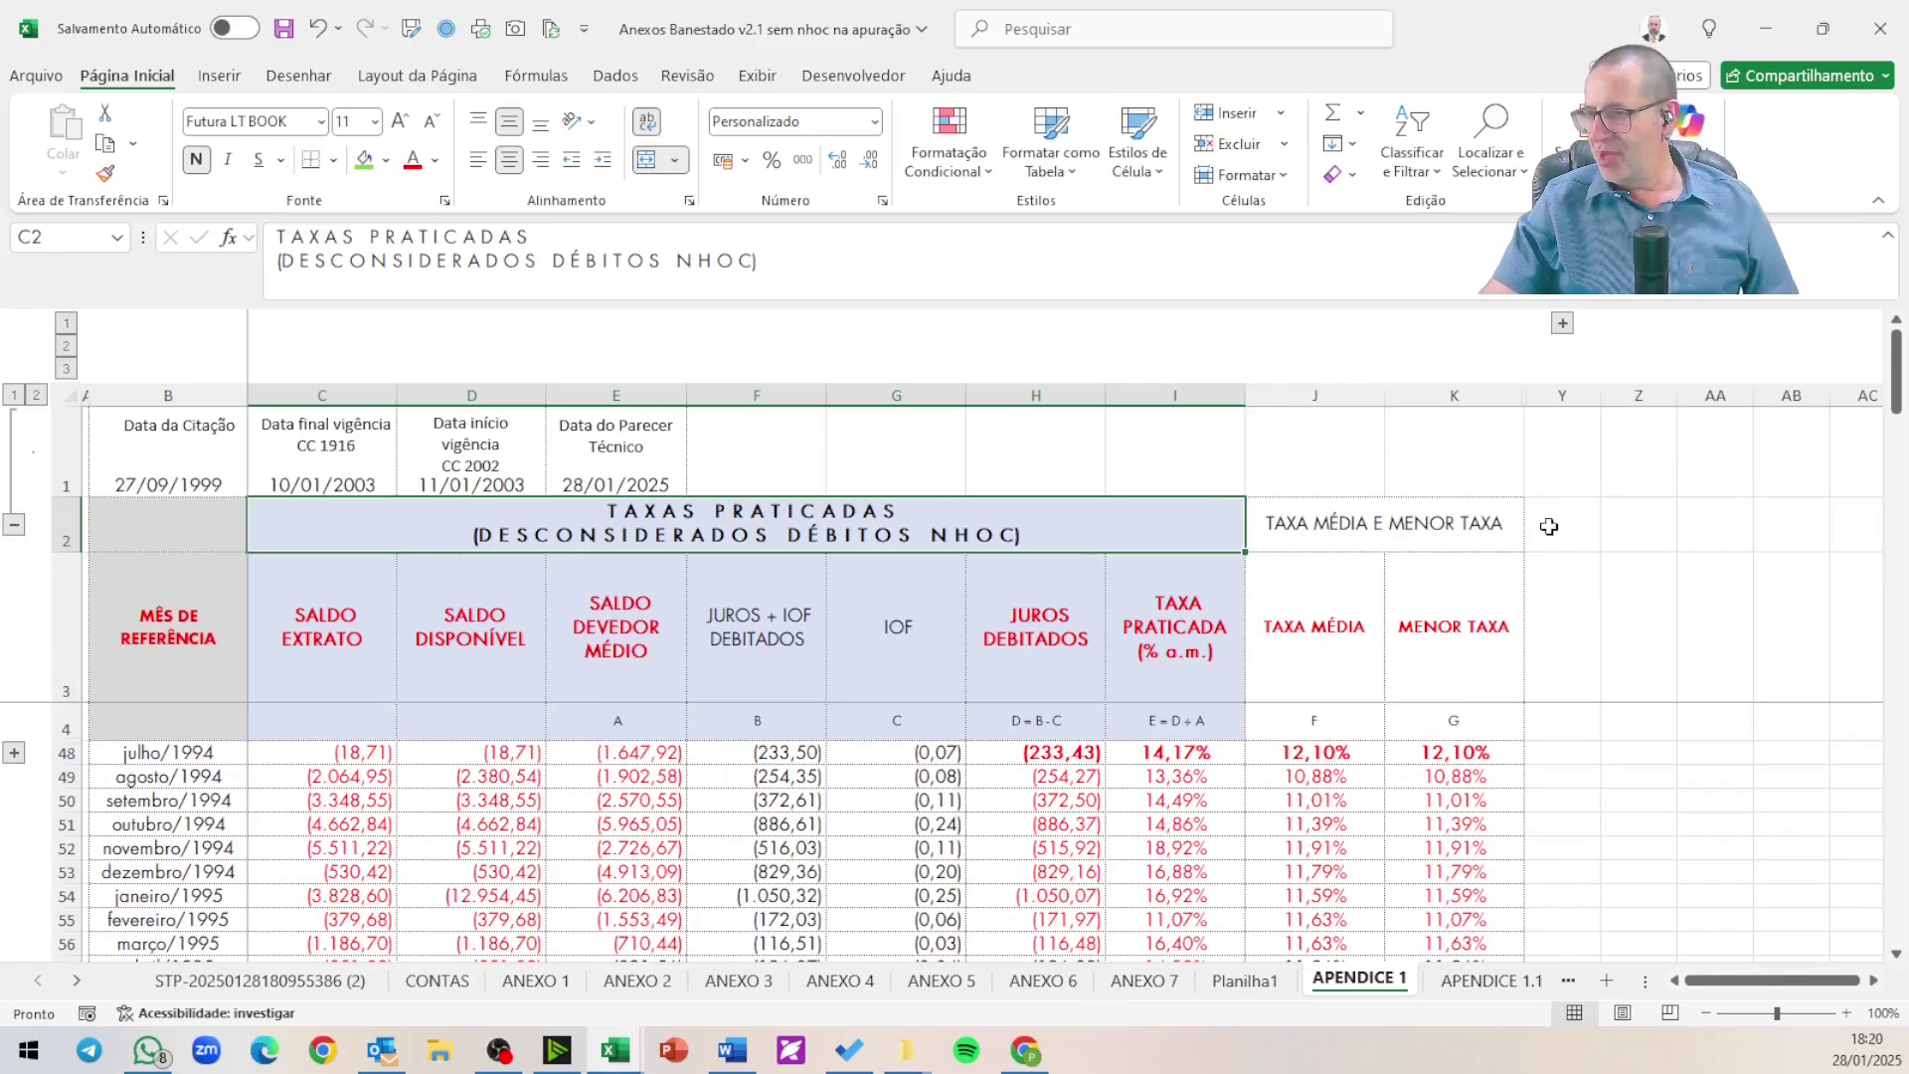
click(1413, 522)
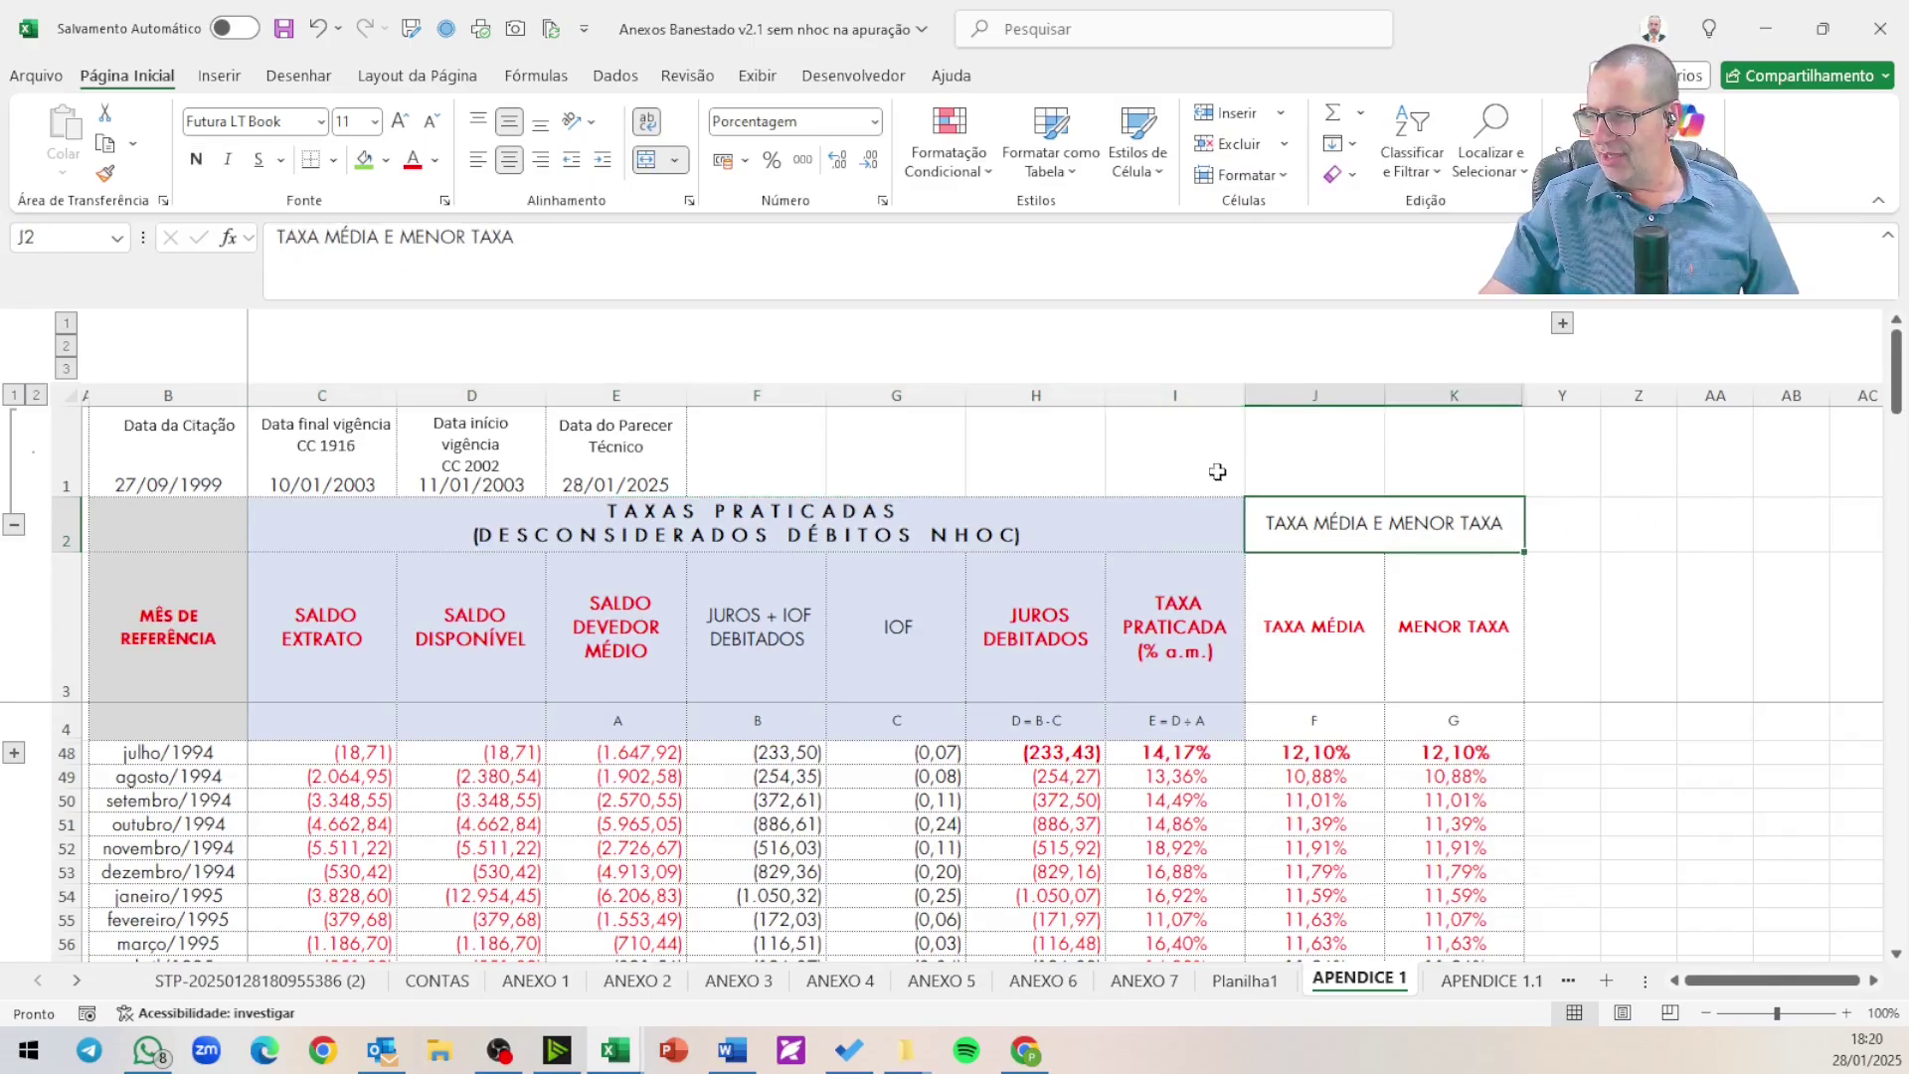
click(196, 159)
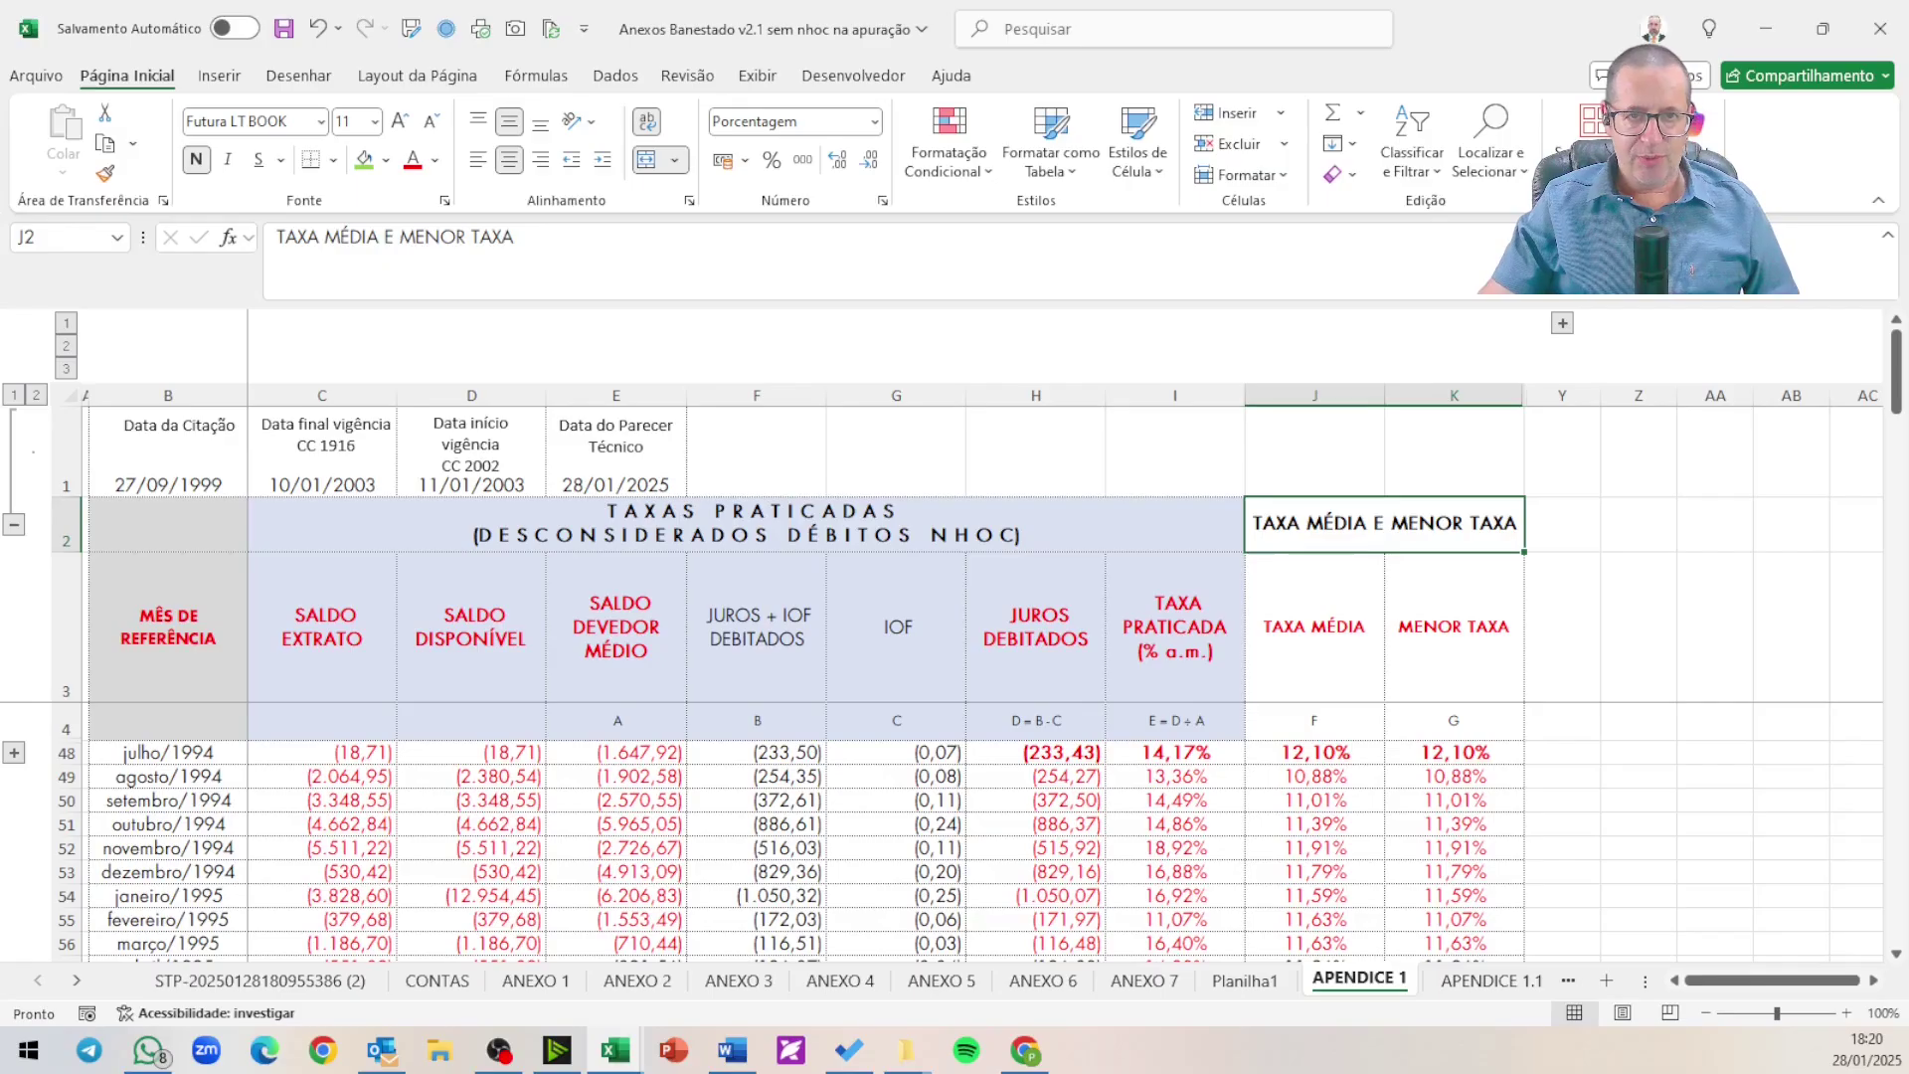